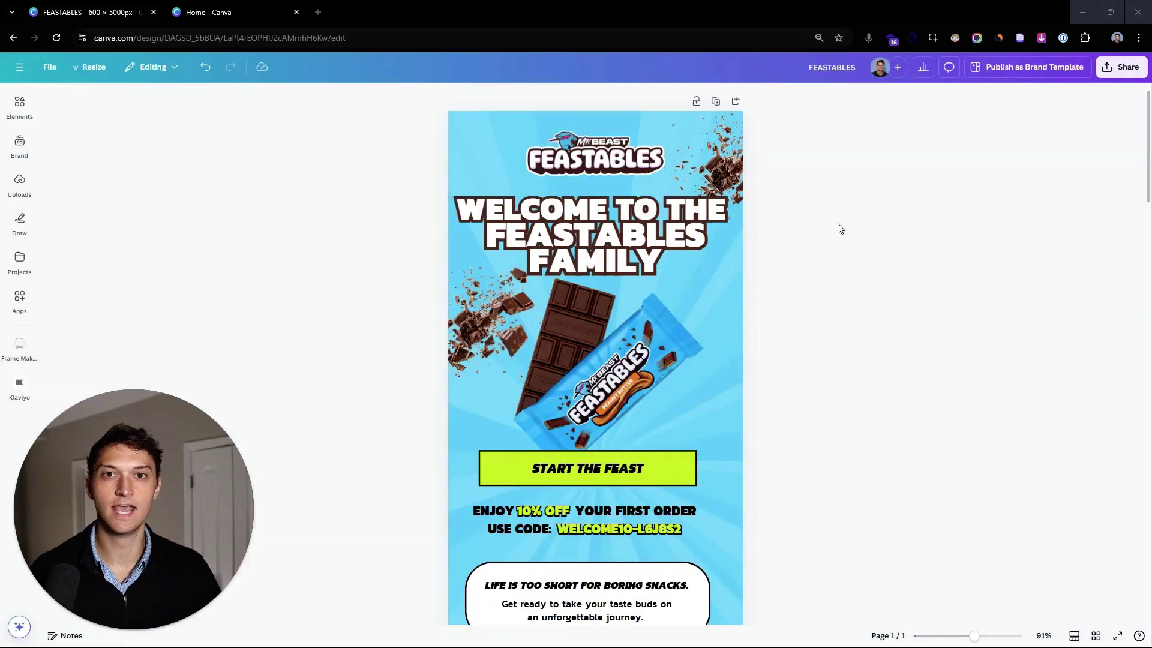
- Look through the finished Feastables email design from the welcome header down to the footer
{"action": "scroll", "coordinate": [839, 228], "scroll_direction": "down", "scroll_amount": 2, "text": "ctrl"}
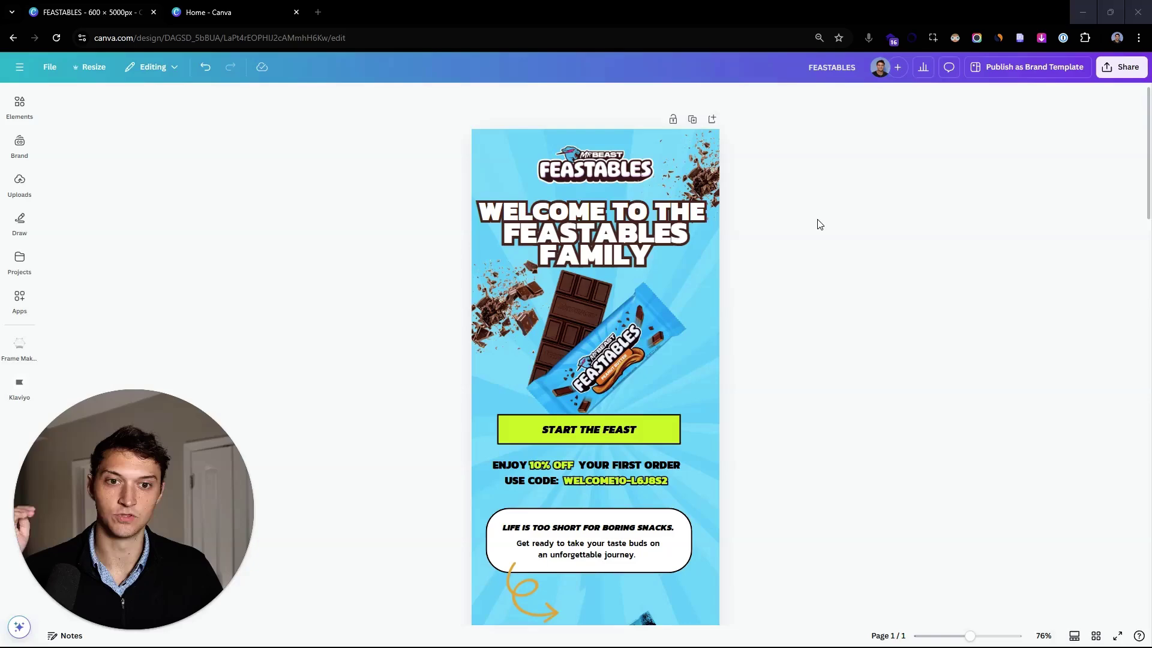
{"action": "scroll", "coordinate": [820, 228], "scroll_direction": "down", "scroll_amount": 12}
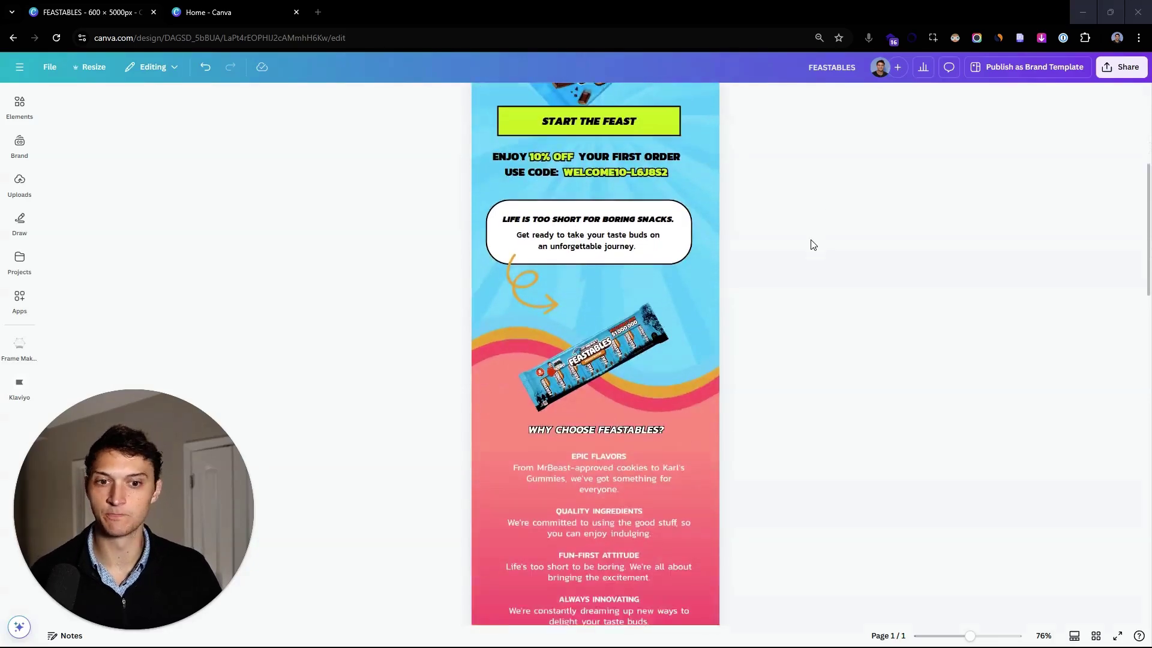
{"action": "scroll", "coordinate": [814, 247], "scroll_direction": "down", "scroll_amount": 10}
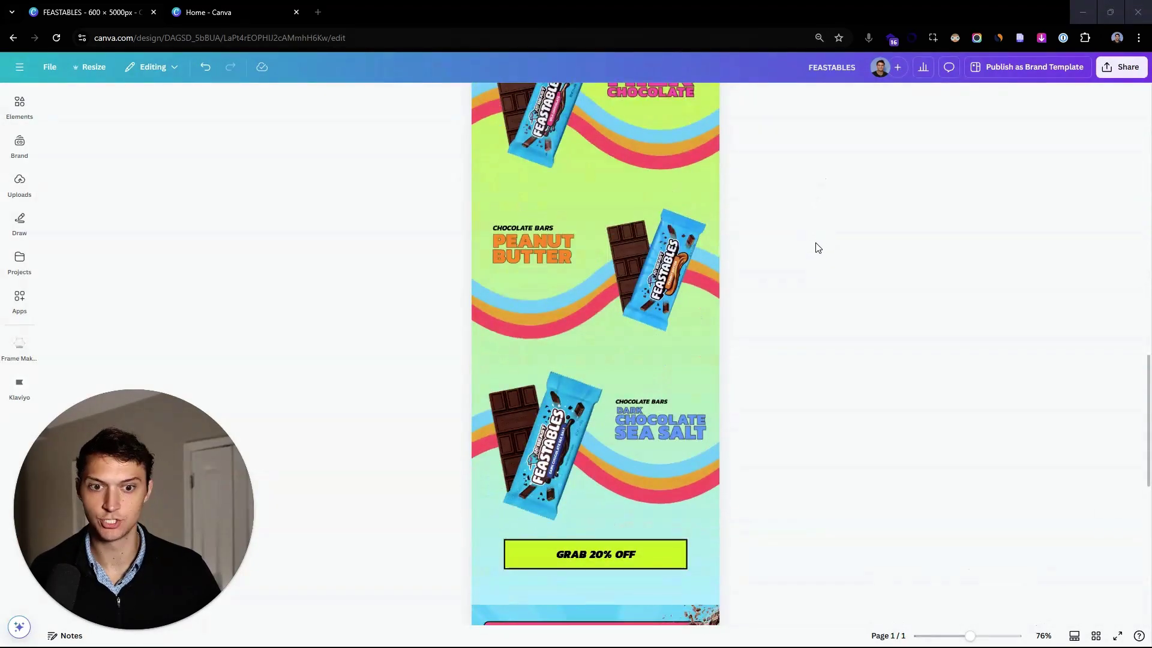
{"action": "scroll", "coordinate": [816, 250], "scroll_direction": "down", "scroll_amount": 1}
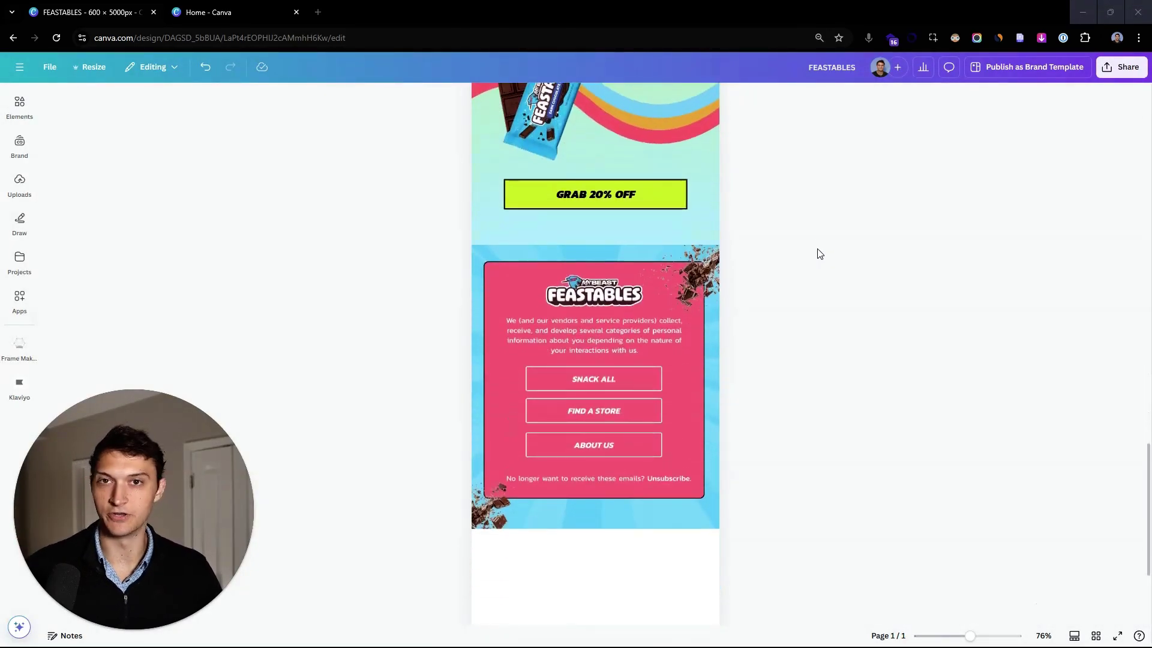
{"action": "scroll", "coordinate": [815, 254], "scroll_direction": "up", "scroll_amount": 20}
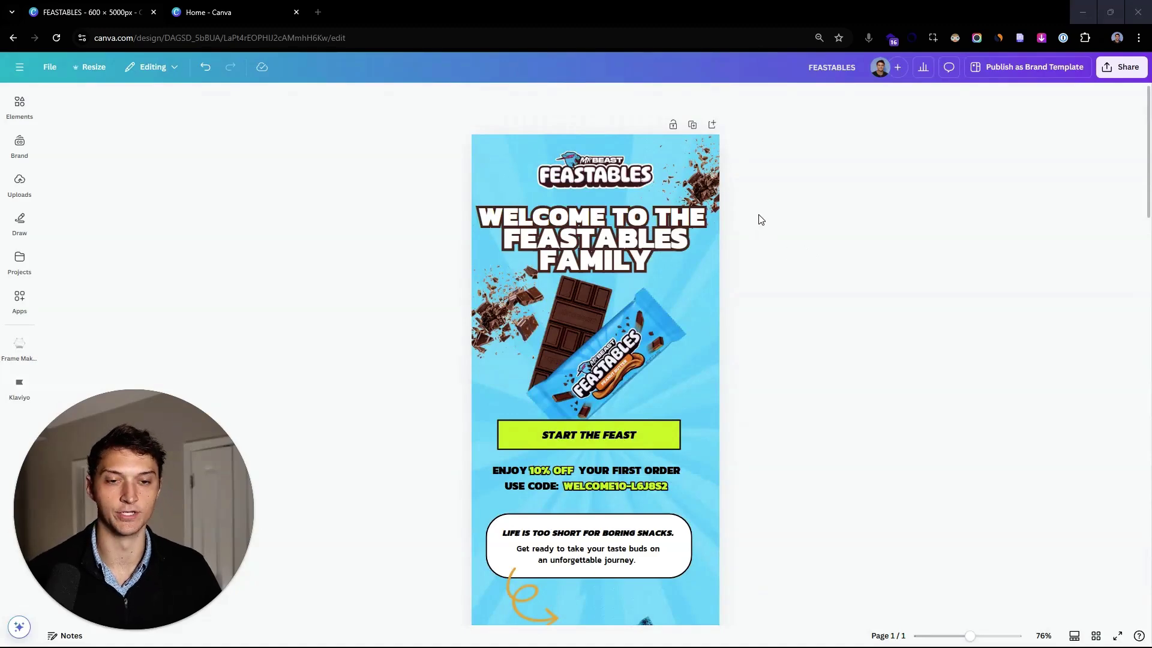
- Create a new blank design with a custom size of 600 × 5000 px
{"action": "left_click", "coordinate": [227, 15]}
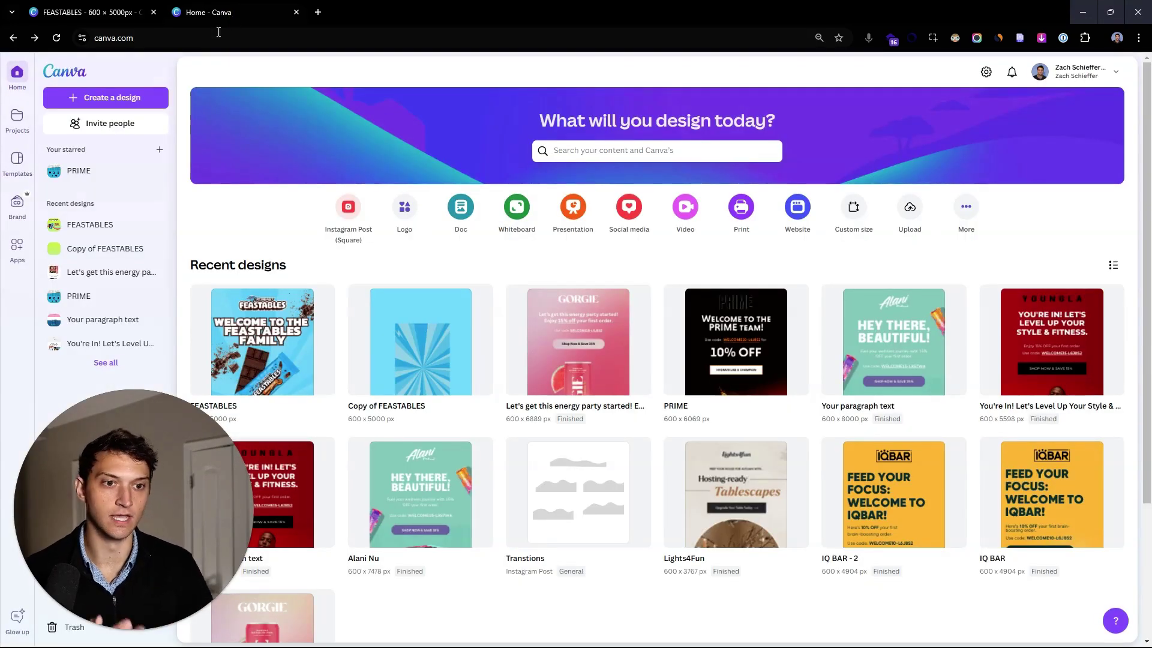
{"action": "left_click", "coordinate": [853, 211]}
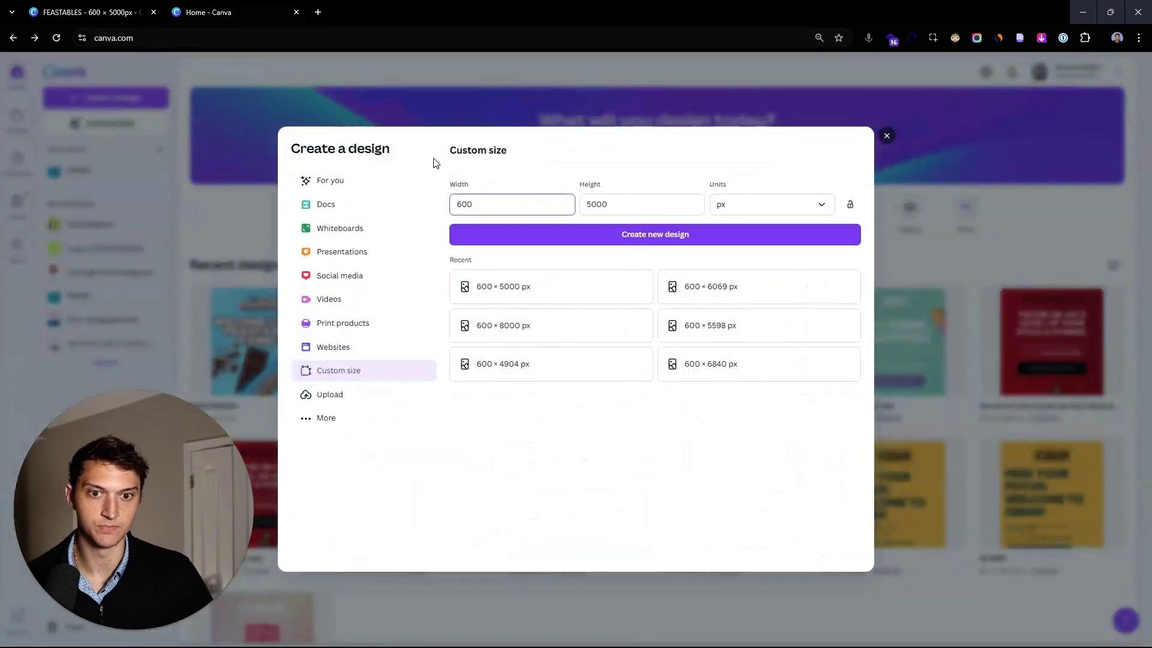
{"action": "left_click_drag", "start_coordinate": [540, 212], "coordinate": [342, 206]}
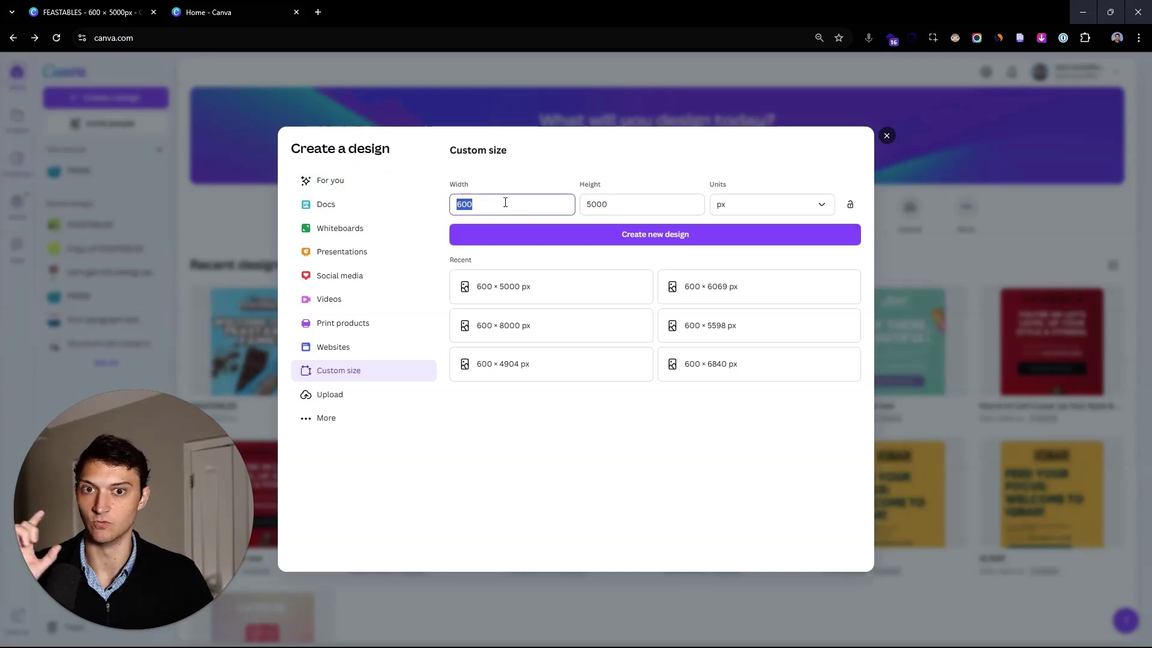
{"action": "left_click", "coordinate": [638, 198]}
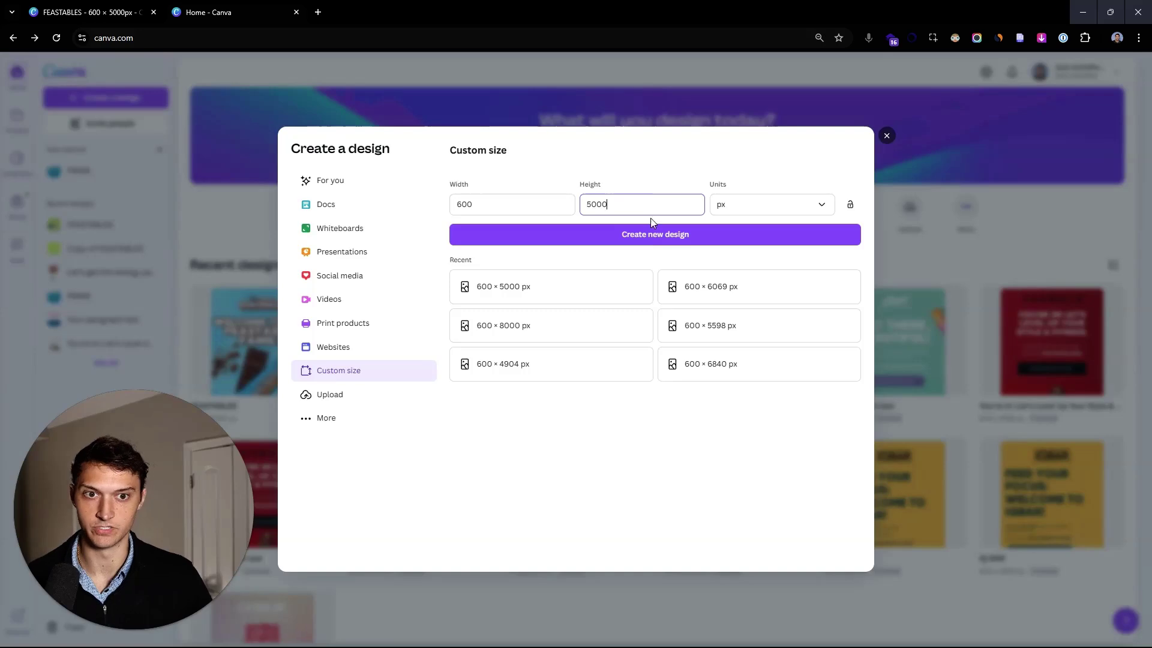
{"action": "left_click", "coordinate": [653, 233]}
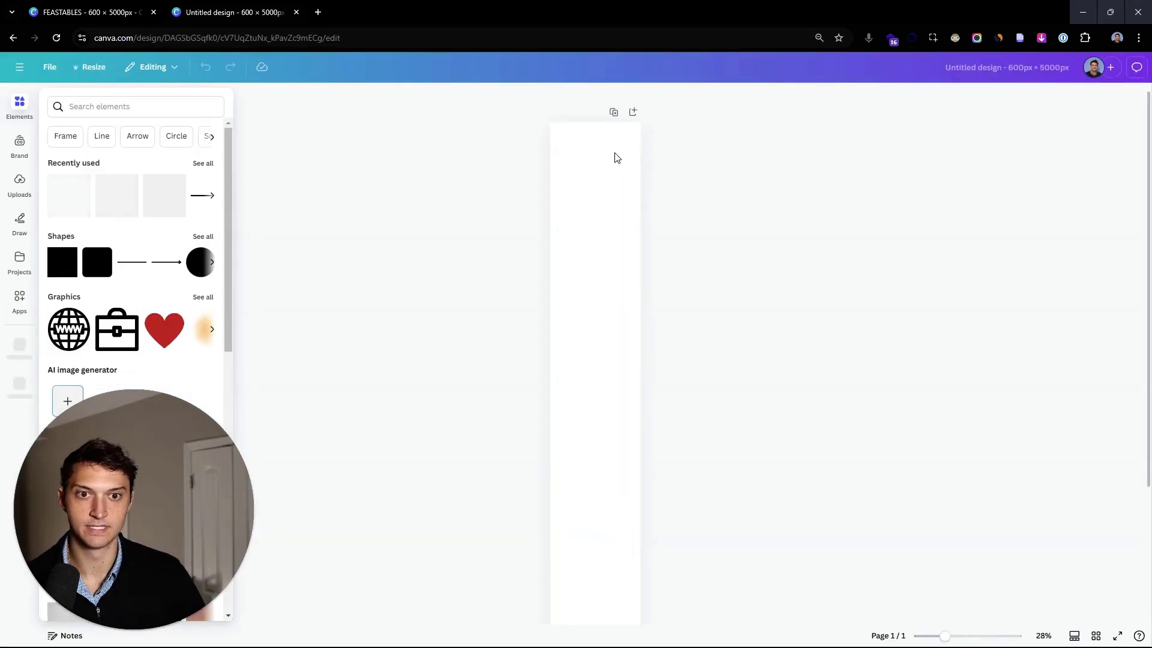
- Examine the header section of the finished Feastables design, then return to the blank design
{"action": "left_click", "coordinate": [120, 13]}
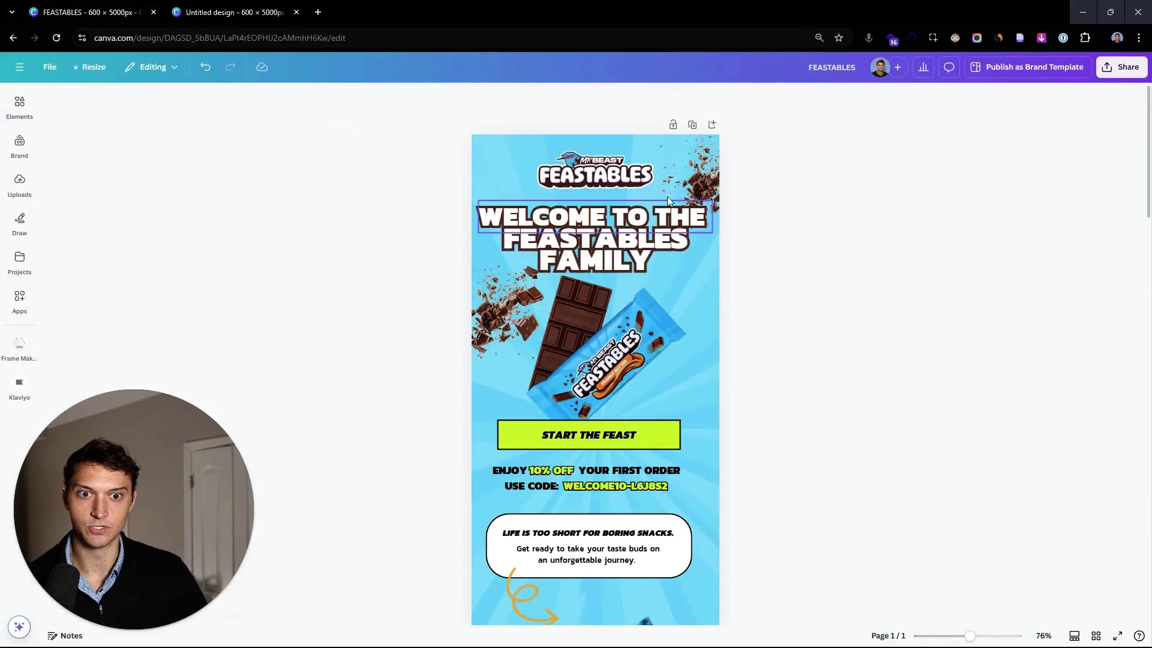
{"action": "scroll", "coordinate": [672, 216], "scroll_direction": "down", "scroll_amount": 2}
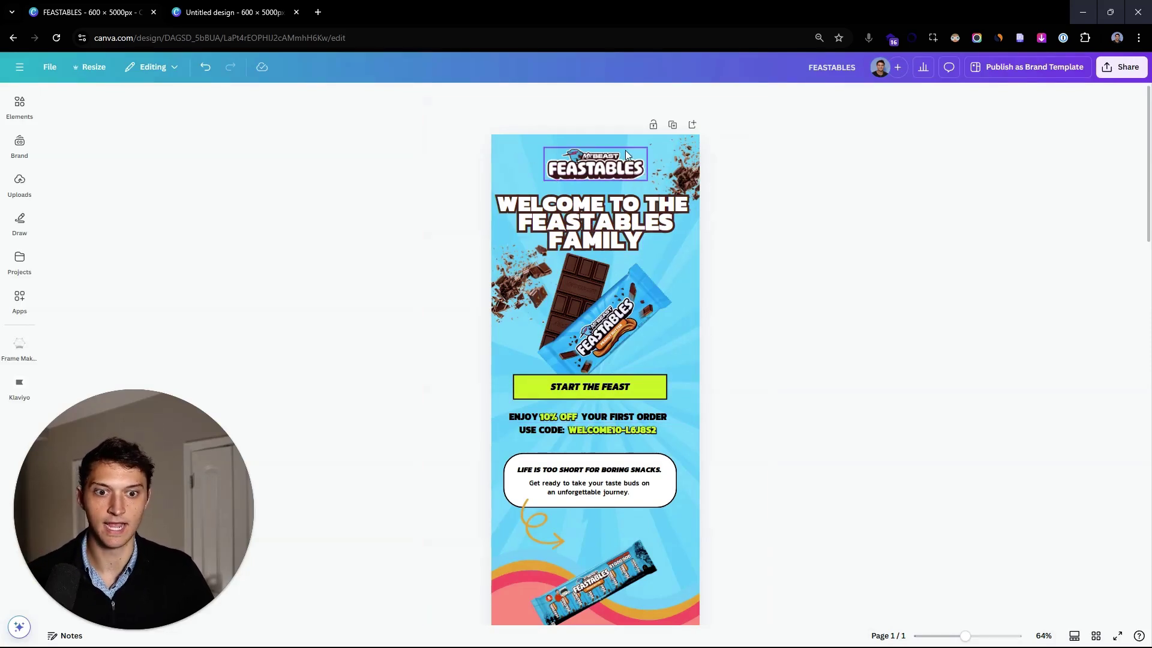
{"action": "left_click", "coordinate": [261, 18]}
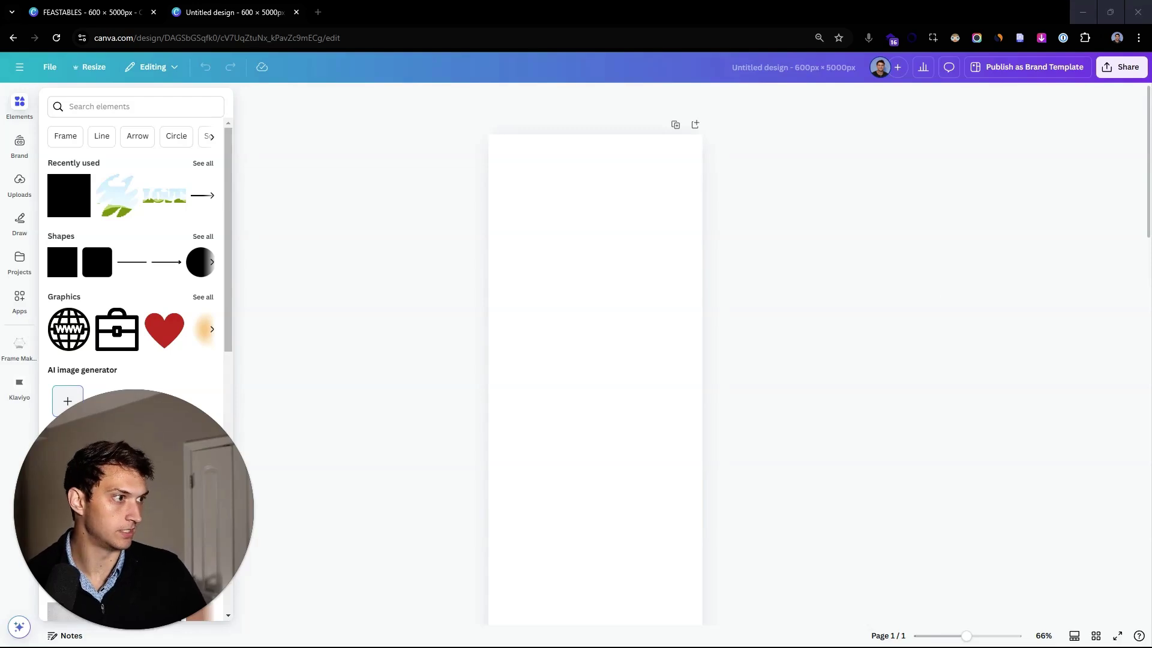
{"action": "left_click", "coordinate": [637, 300]}
{"action": "key", "text": "t"}
{"action": "left_click", "coordinate": [719, 404]}
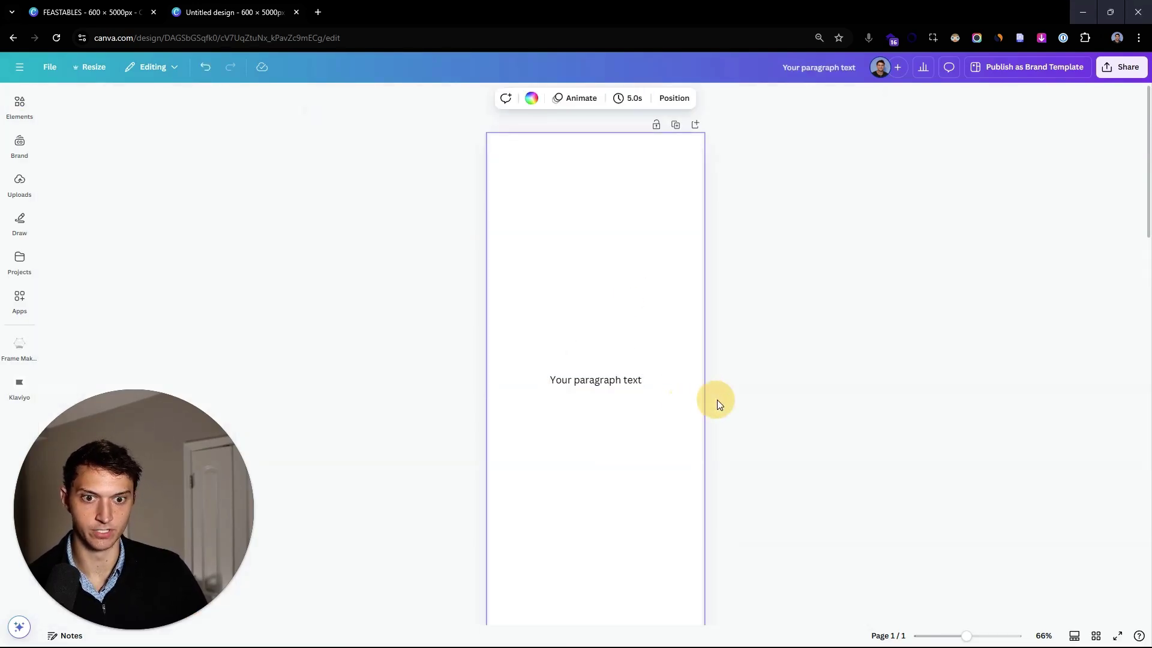
{"action": "left_click", "coordinate": [630, 382]}
{"action": "key", "text": "Delete"}
- Add a square shape, move it to the top of the page and enlarge it to a full-width rectangle
{"action": "key", "text": "r"}
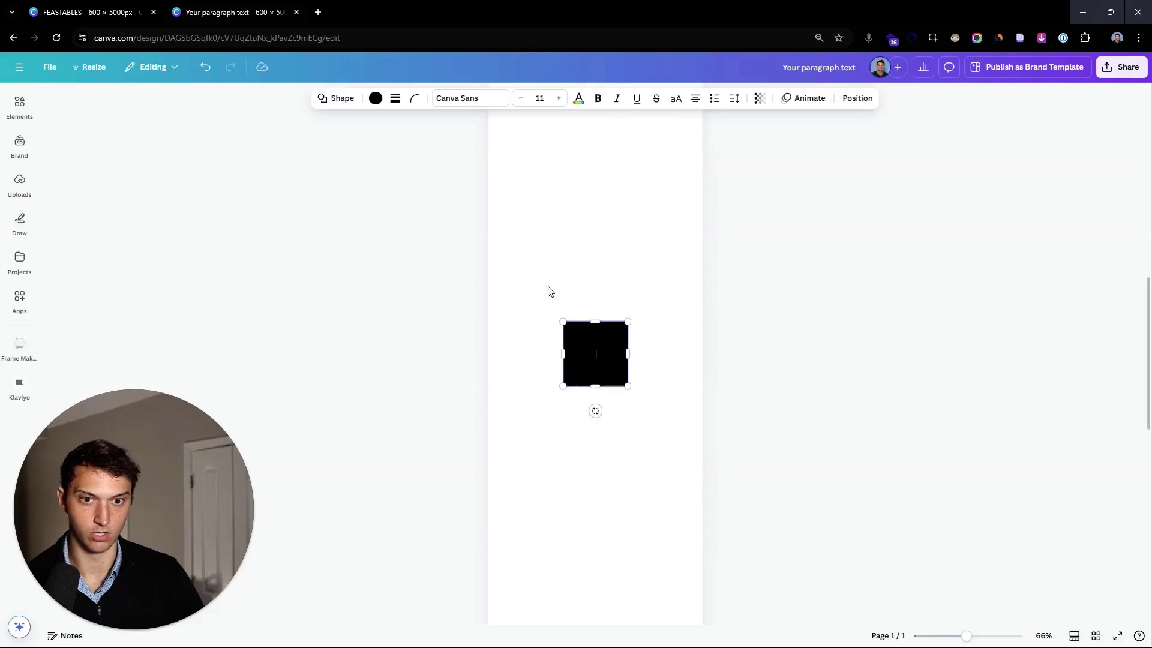
{"action": "left_click", "coordinate": [746, 331]}
{"action": "left_click_drag", "start_coordinate": [600, 336], "coordinate": [568, 162]}
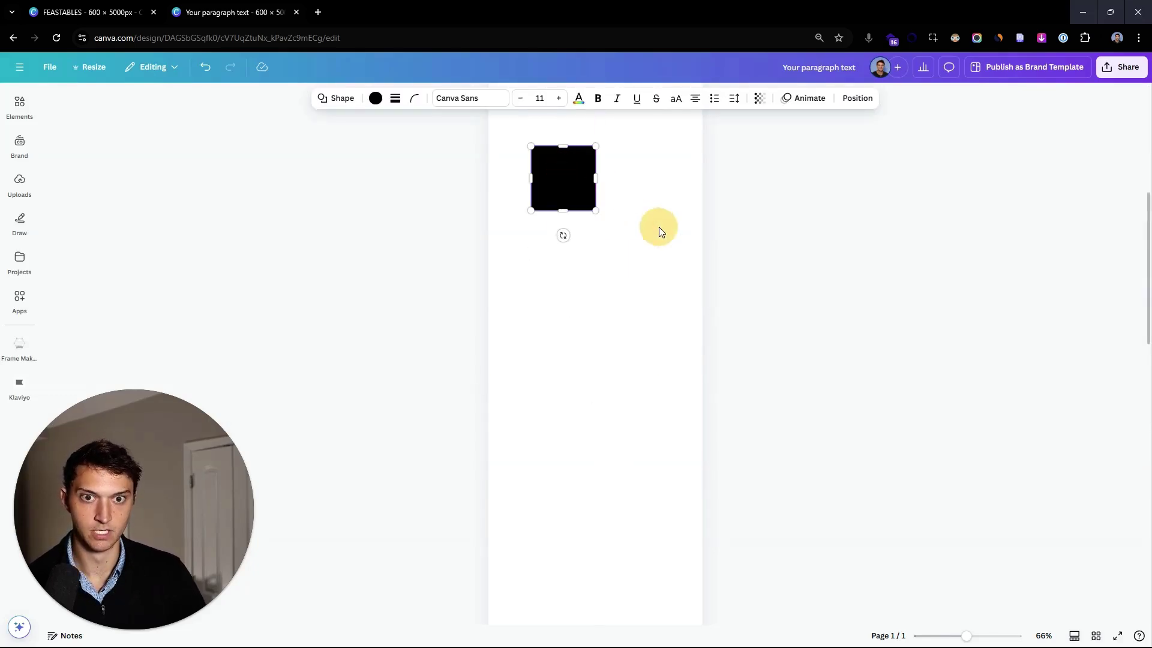
{"action": "scroll", "coordinate": [600, 312], "scroll_direction": "up", "scroll_amount": 3}
{"action": "scroll", "coordinate": [713, 326], "scroll_direction": "up", "scroll_amount": 2}
{"action": "scroll", "coordinate": [660, 347], "scroll_direction": "down", "scroll_amount": 2}
{"action": "left_click_drag", "start_coordinate": [594, 294], "coordinate": [672, 466]}
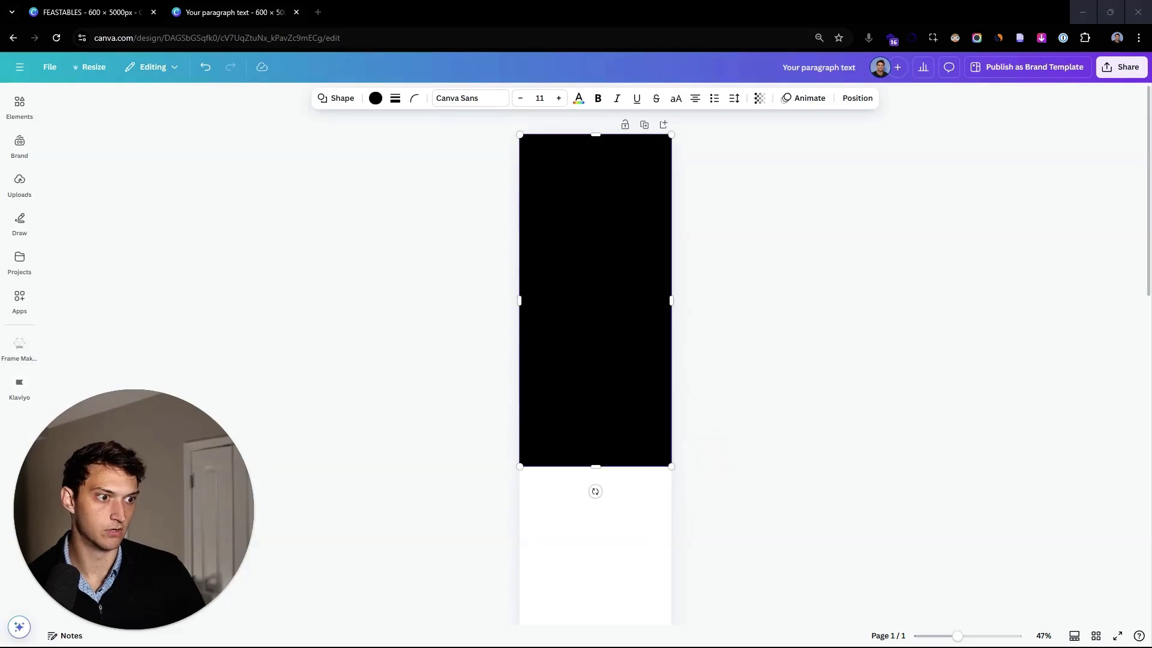
- Fill the full-width rectangle with light blue and extend it farther down the page
{"action": "left_click", "coordinate": [618, 245]}
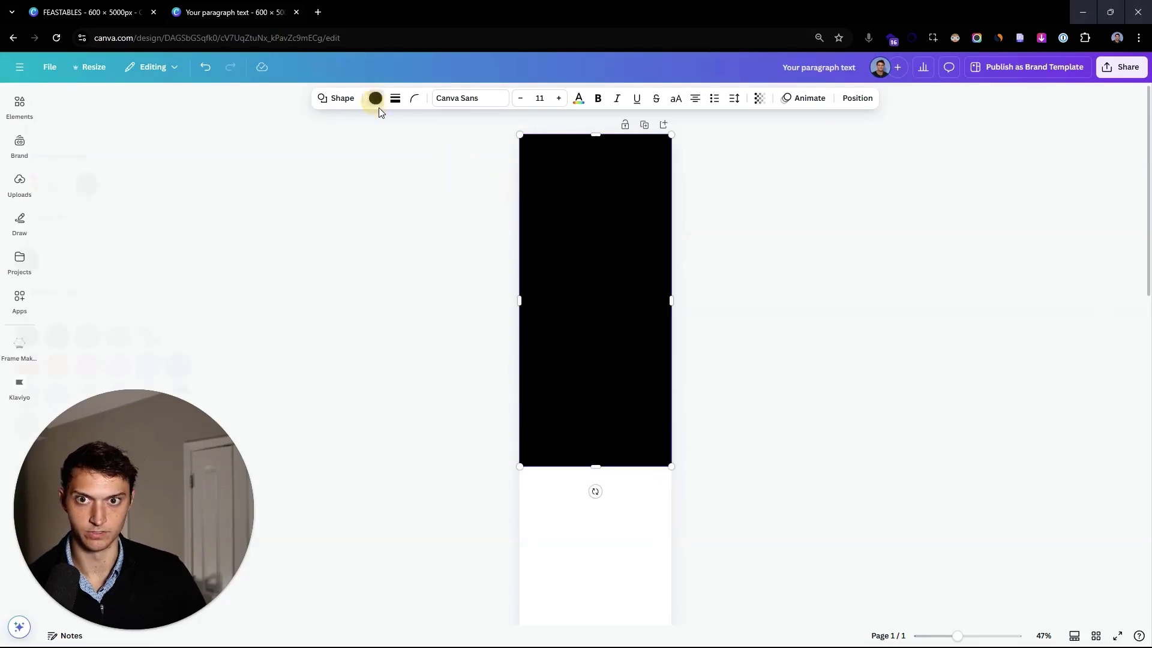
{"action": "left_click", "coordinate": [376, 100]}
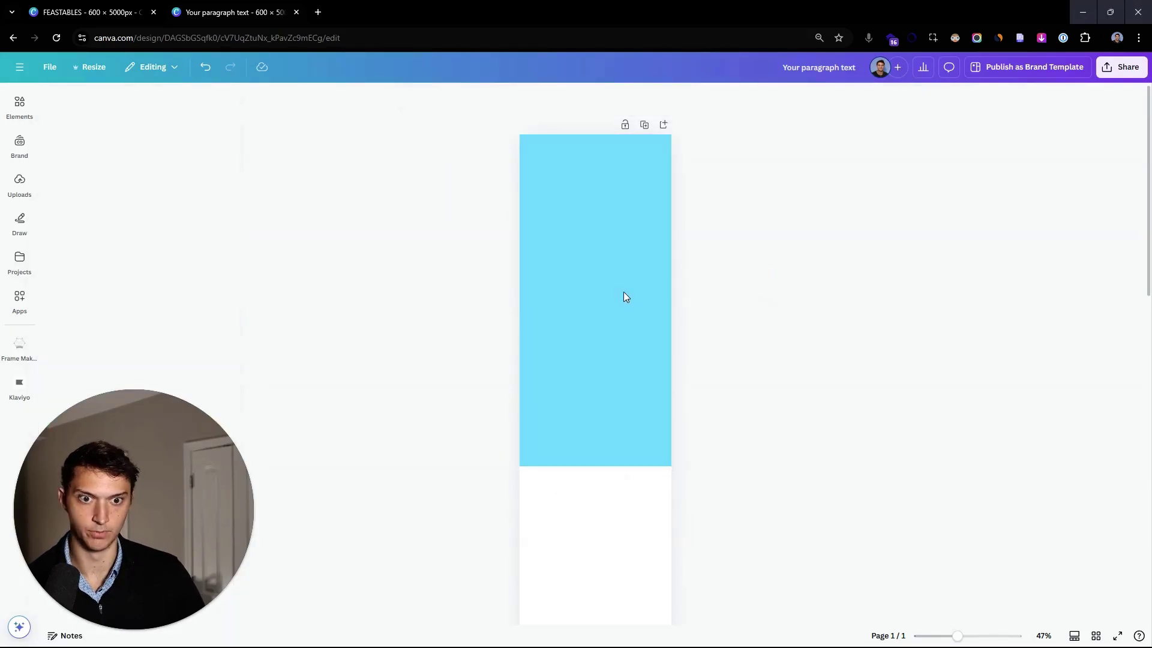
{"action": "left_click", "coordinate": [624, 291]}
{"action": "left_click", "coordinate": [1114, 313]}
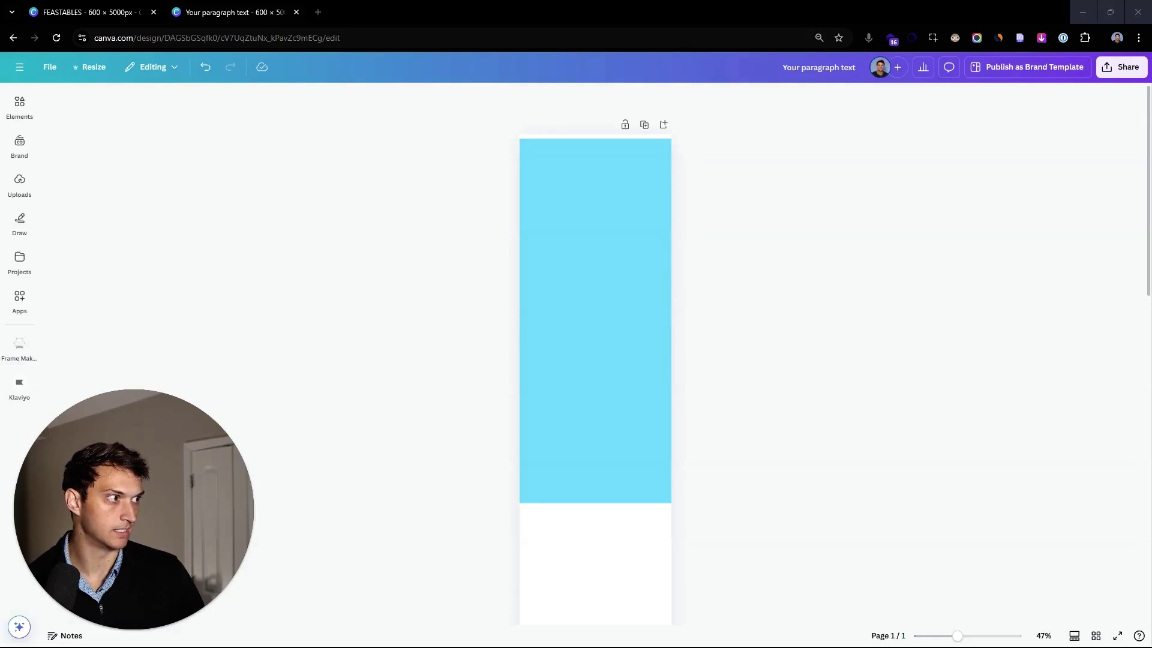
- Paste the blue sunburst image and position it over the upper part of the light blue rectangle
{"action": "scroll", "coordinate": [702, 488], "scroll_direction": "down", "scroll_amount": 1}
{"action": "key", "text": "ctrl+v"}
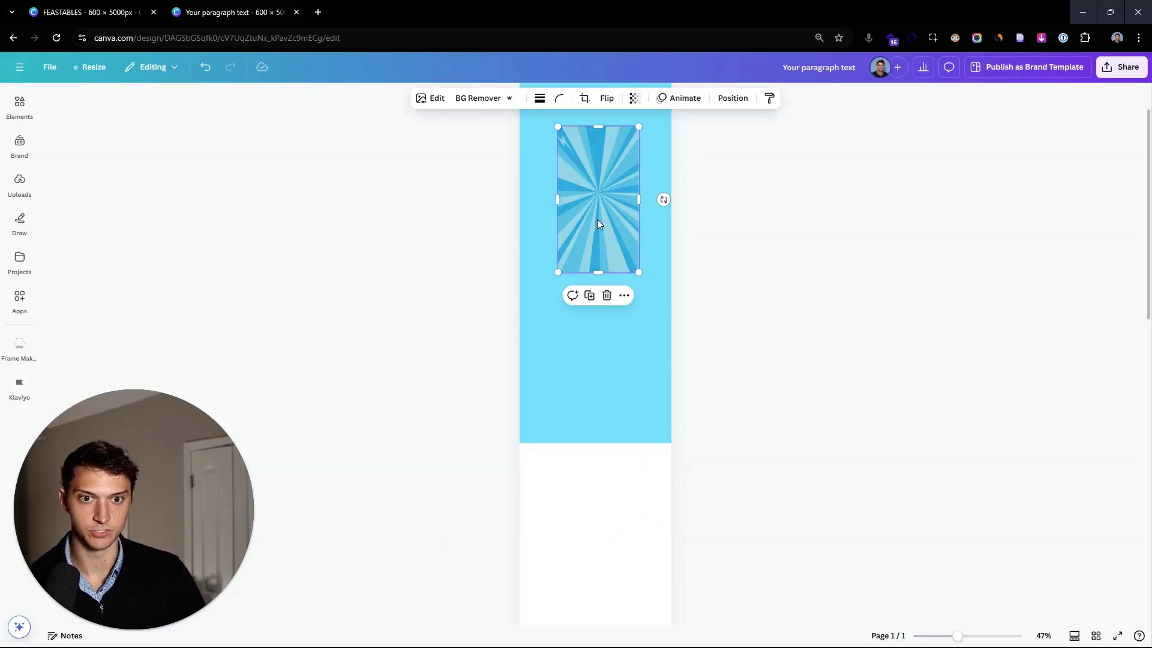
{"action": "left_click_drag", "start_coordinate": [596, 221], "coordinate": [633, 262]}
{"action": "left_click_drag", "start_coordinate": [584, 169], "coordinate": [585, 233]}
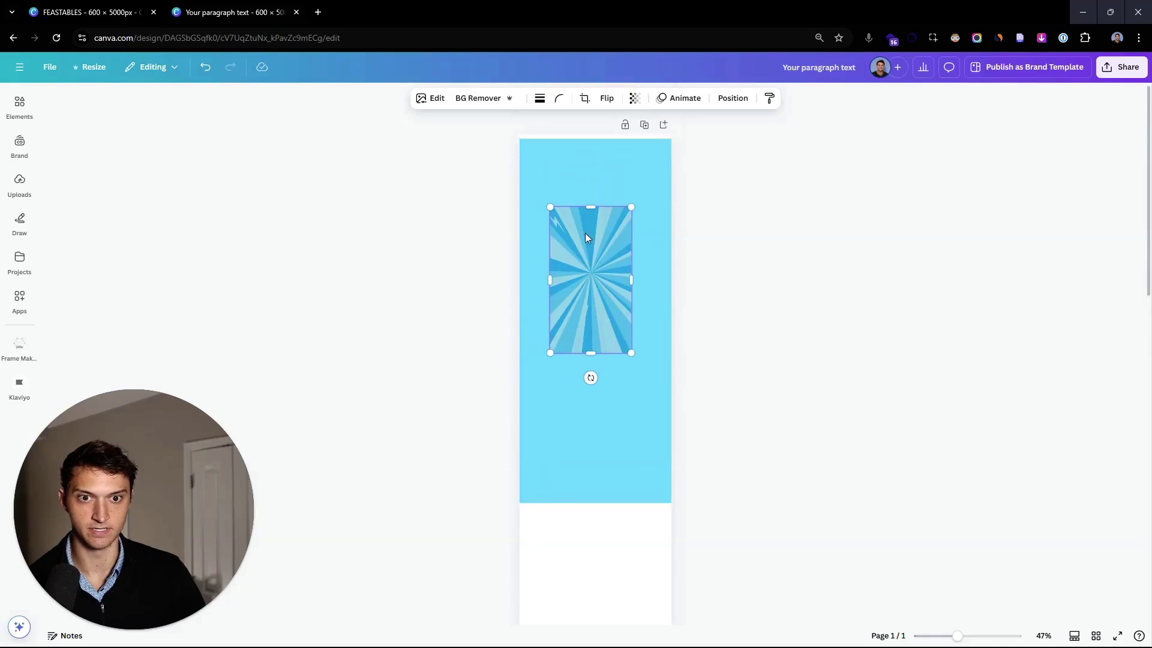
- Check the finished Feastables design and enlarge the sunburst image past the page edges to cover the blue section
{"action": "left_click", "coordinate": [90, 12]}
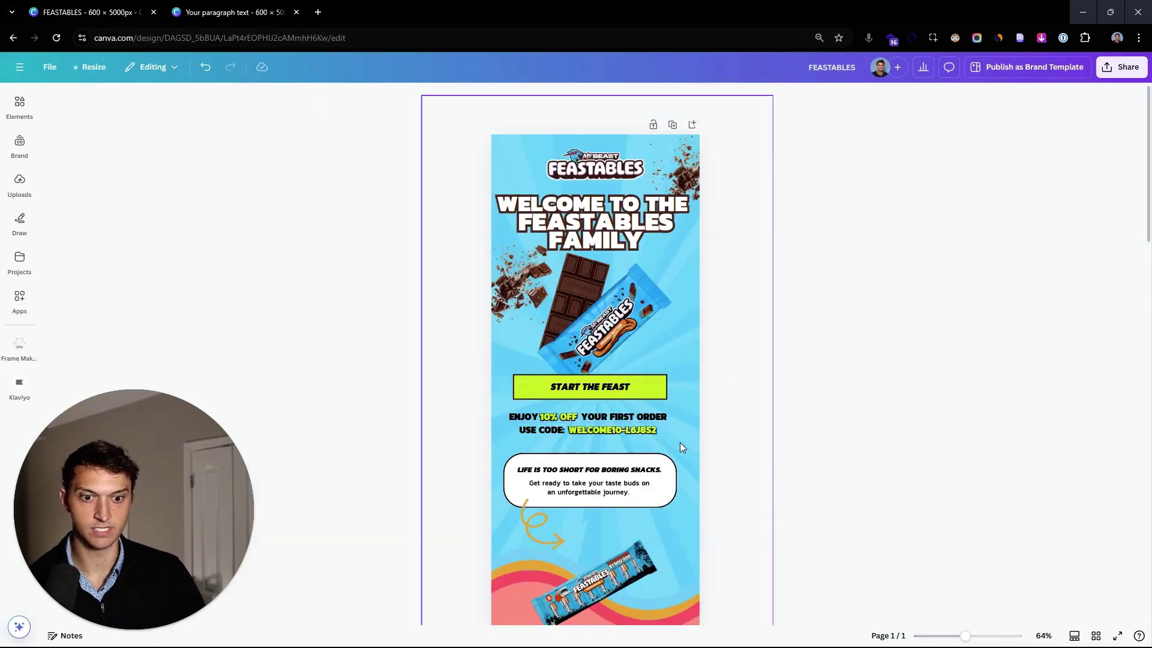
{"action": "left_click", "coordinate": [264, 13]}
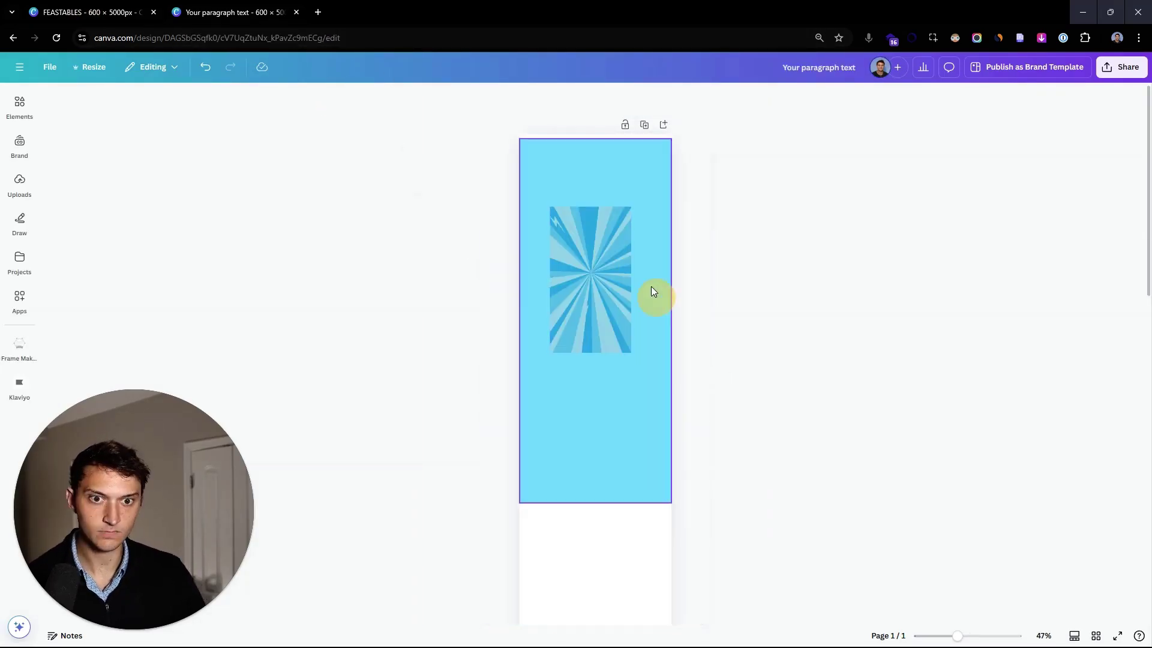
{"action": "left_click_drag", "start_coordinate": [636, 270], "coordinate": [525, 239]}
{"action": "left_click_drag", "start_coordinate": [591, 378], "coordinate": [763, 562]}
{"action": "scroll", "coordinate": [822, 384], "scroll_direction": "up", "scroll_amount": 3}
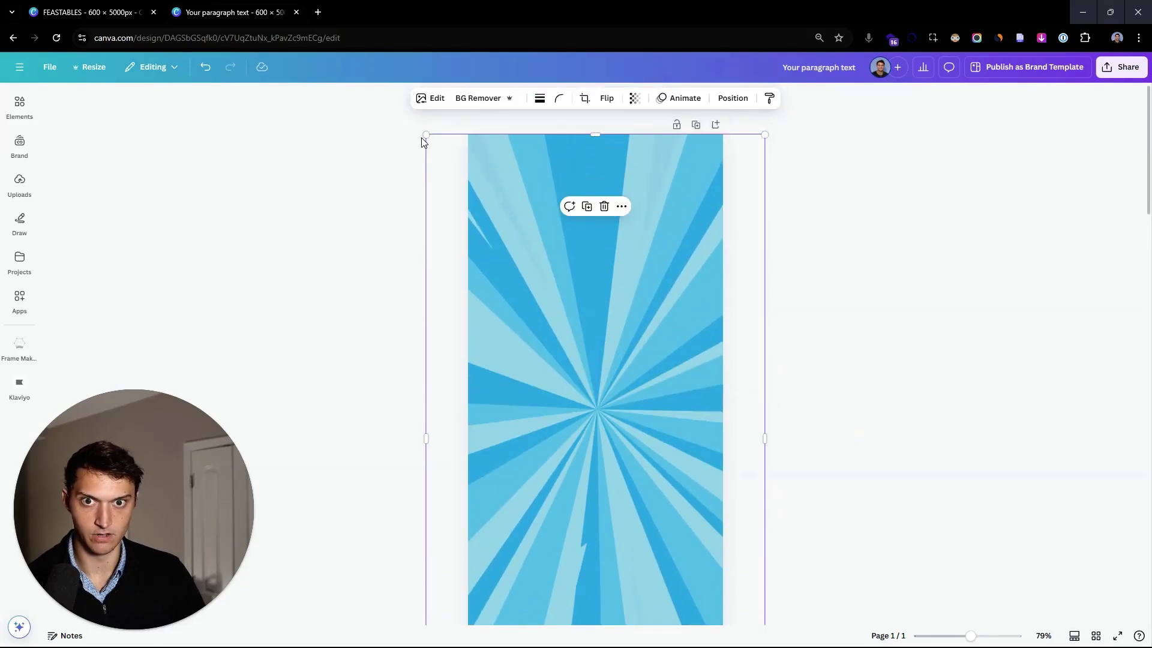
{"action": "left_click_drag", "start_coordinate": [424, 136], "coordinate": [419, 124]}
- Set the sunburst image's transparency to 17 to match the subtle rays in the finished Feastables design
{"action": "key", "text": "ctrl+Tab"}
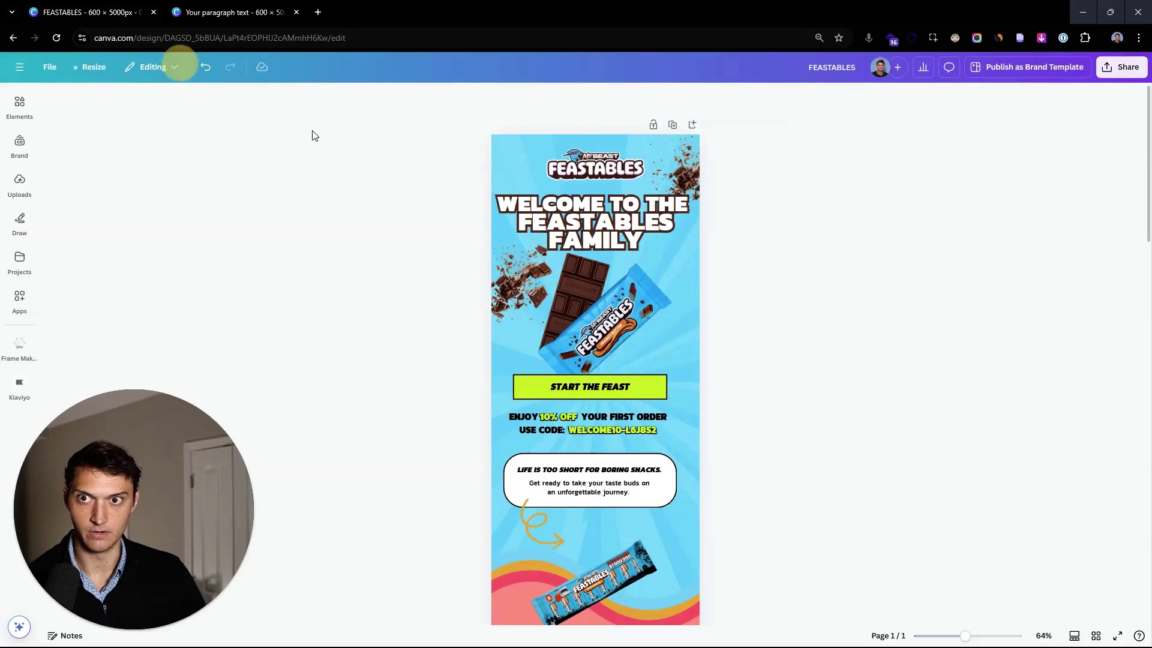
{"action": "left_click", "coordinate": [294, 23]}
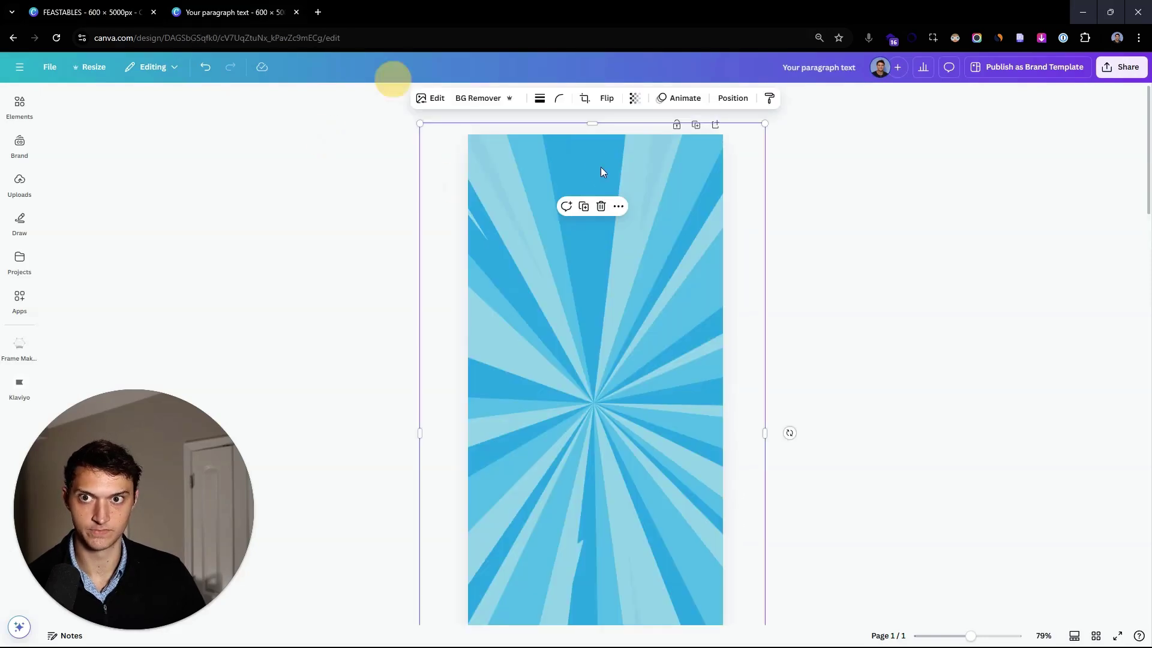
{"action": "left_click", "coordinate": [635, 99]}
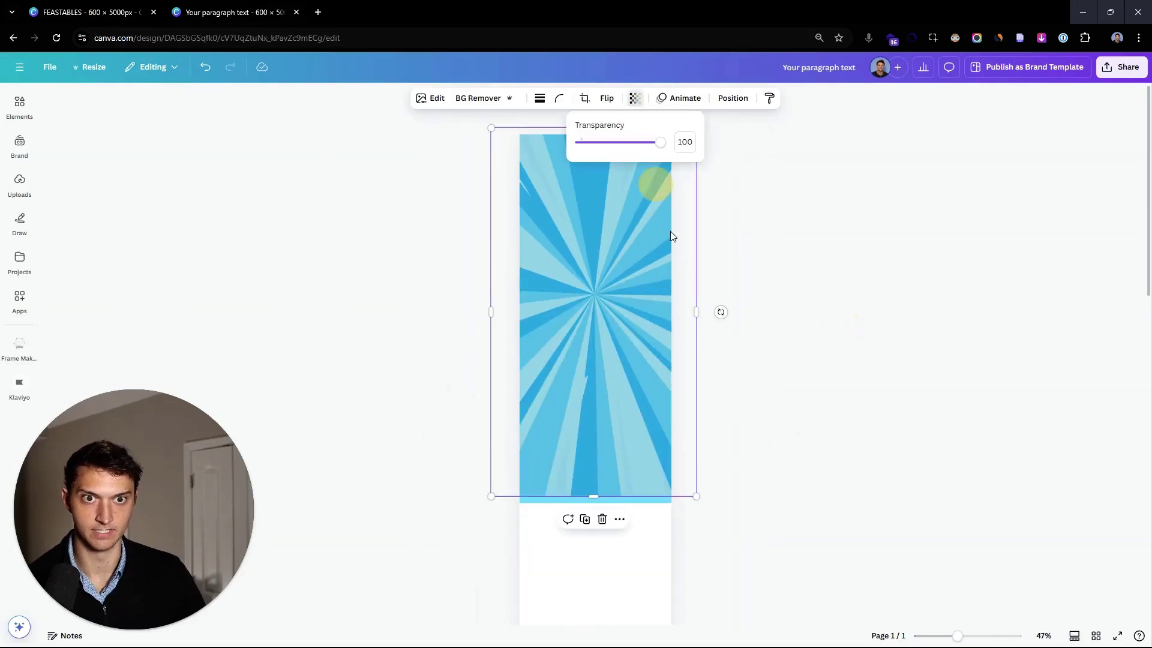
{"action": "left_click_drag", "start_coordinate": [623, 144], "coordinate": [589, 145]}
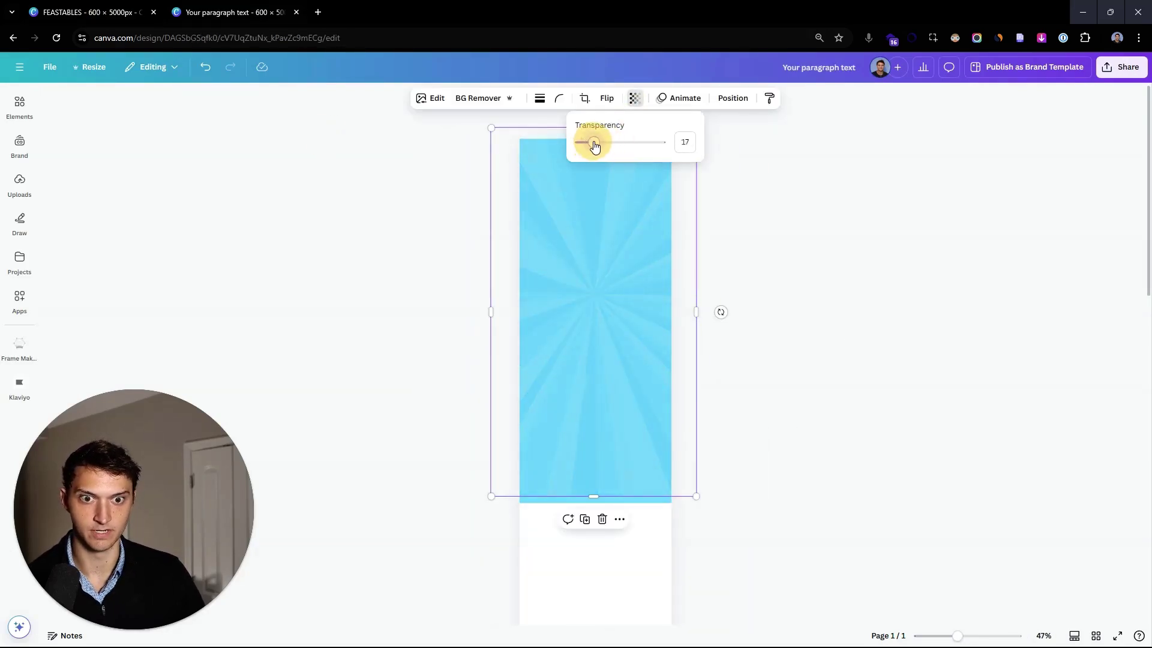
{"action": "left_click", "coordinate": [781, 223]}
- Compare the faded sunburst background with the finished Feastables design
{"action": "key", "text": "ctrl+shift+Tab"}
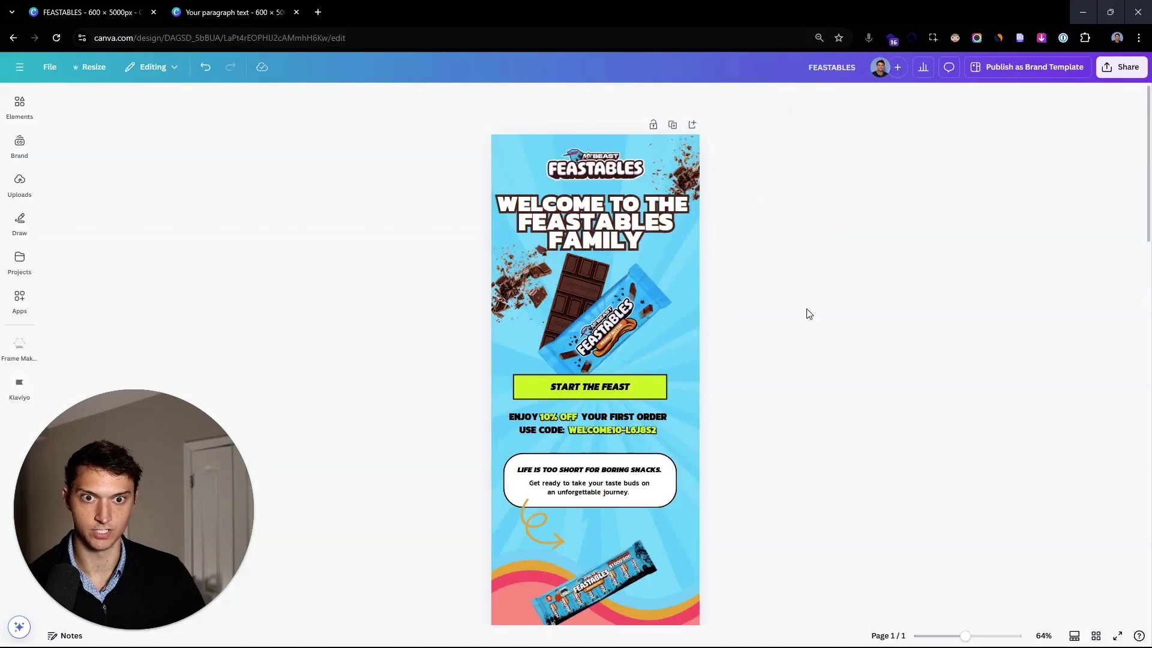
{"action": "key", "text": "ctrl+Tab"}
{"action": "scroll", "coordinate": [578, 137], "scroll_direction": "up", "scroll_amount": 4}
{"action": "scroll", "coordinate": [578, 132], "scroll_direction": "up", "scroll_amount": 2}
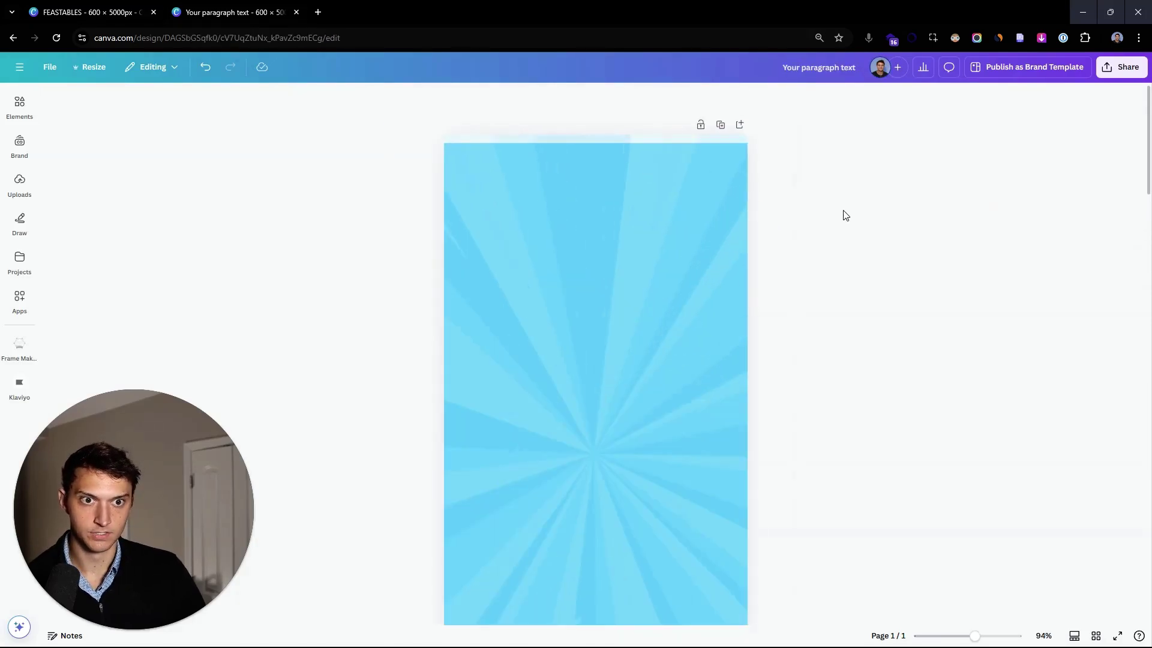
{"action": "scroll", "coordinate": [846, 215], "scroll_direction": "up", "scroll_amount": 1}
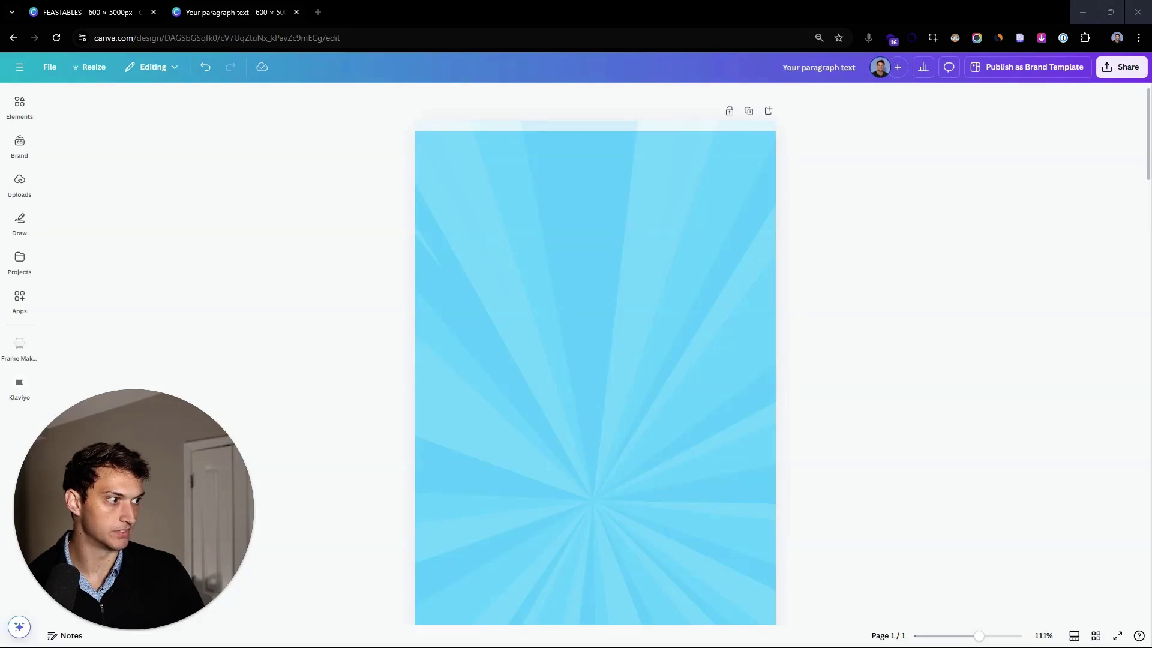
- Paste the MrBeast Feastables logo and centre it near the top of the sunburst background
{"action": "left_click", "coordinate": [449, 347]}
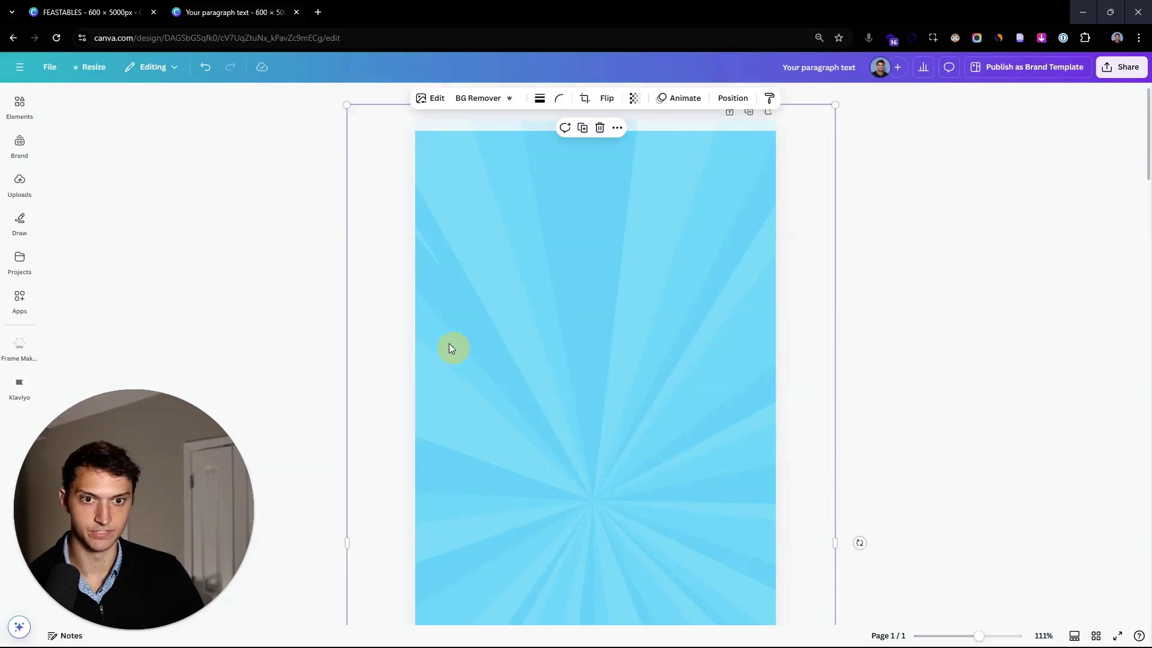
{"action": "left_click", "coordinate": [285, 278]}
{"action": "scroll", "coordinate": [294, 279], "scroll_direction": "down", "scroll_amount": 1}
{"action": "scroll", "coordinate": [296, 275], "scroll_direction": "down", "scroll_amount": 2}
{"action": "scroll", "coordinate": [316, 258], "scroll_direction": "down", "scroll_amount": 2}
{"action": "left_click", "coordinate": [316, 257]}
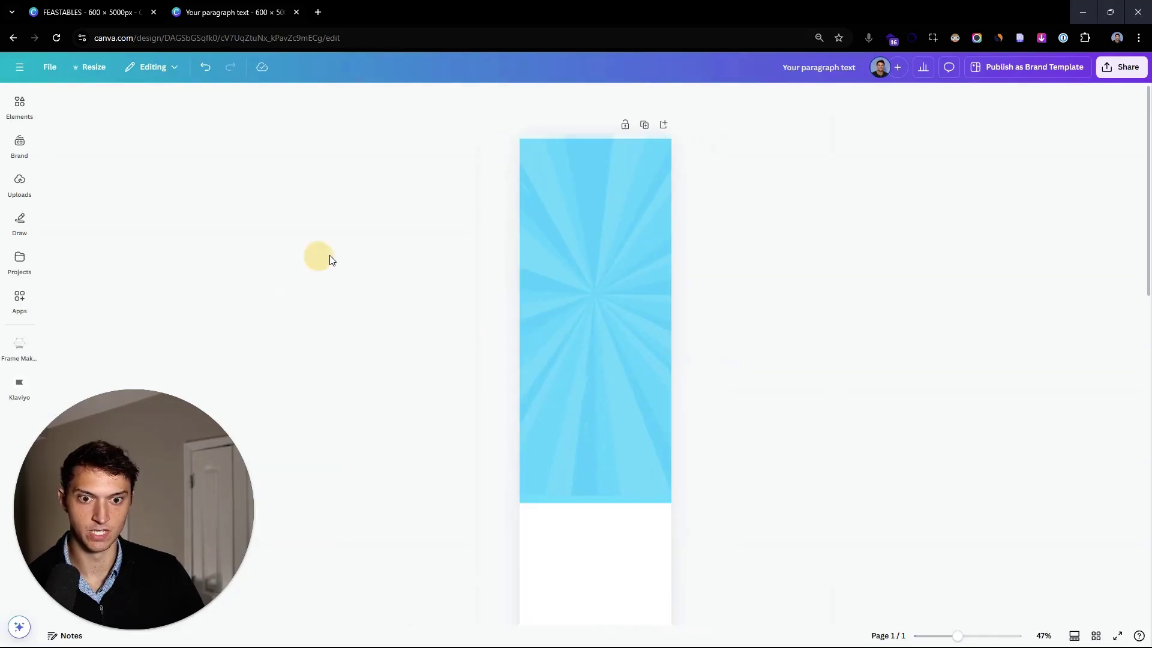
{"action": "key", "text": "ctrl+v"}
{"action": "scroll", "coordinate": [653, 196], "scroll_direction": "up", "scroll_amount": 3}
{"action": "left_click_drag", "start_coordinate": [633, 174], "coordinate": [624, 177]}
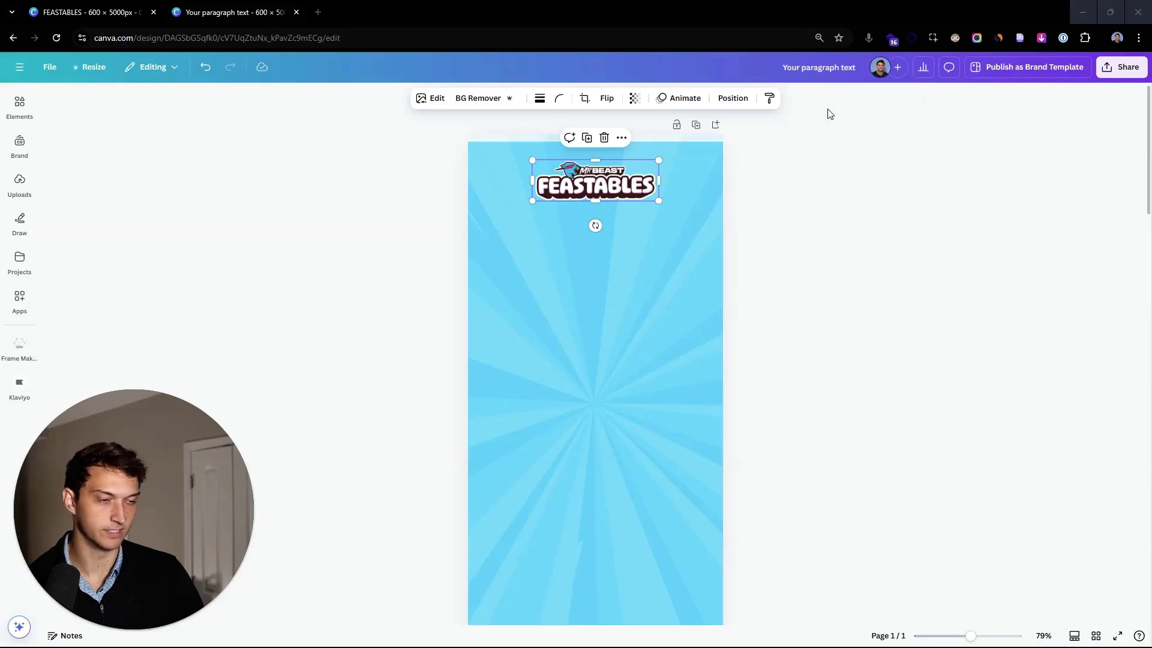
- Paste two chocolate burst images, placing one over the header's upper right edge and the other over its left edge below the logo
{"action": "key", "text": "ctrl+minus"}
{"action": "left_click", "coordinate": [666, 526]}
{"action": "key", "text": "ctrl+v"}
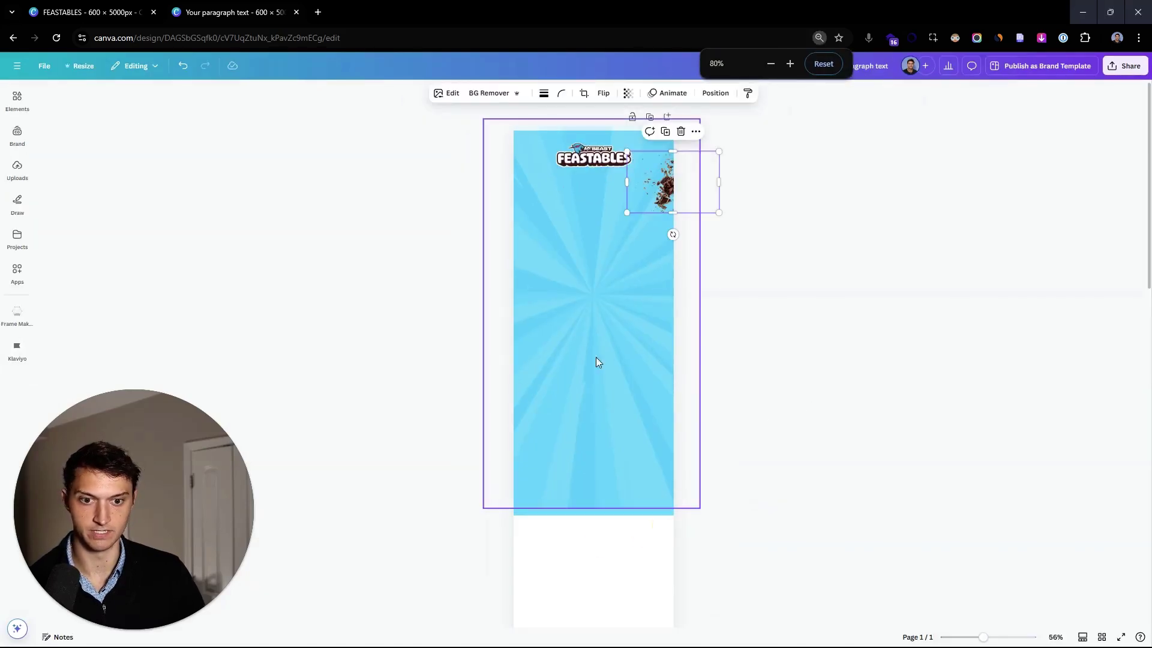
{"action": "left_click_drag", "start_coordinate": [669, 180], "coordinate": [757, 210]}
{"action": "scroll", "coordinate": [638, 177], "scroll_direction": "up", "scroll_amount": 5}
{"action": "scroll", "coordinate": [742, 170], "scroll_direction": "up", "scroll_amount": 1}
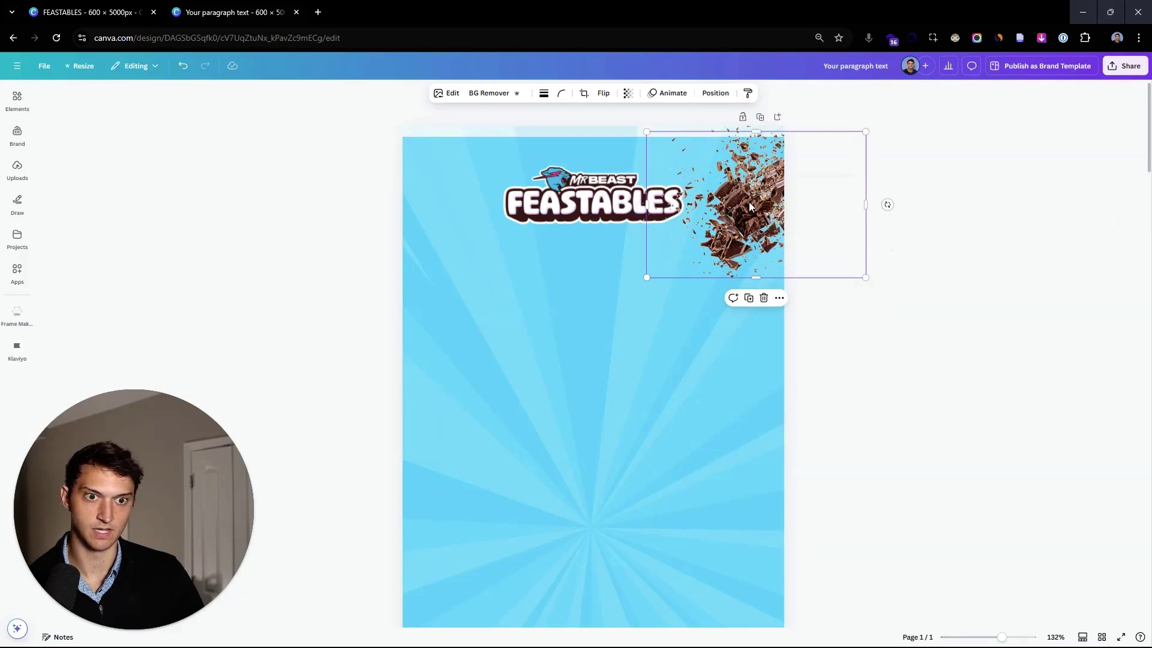
{"action": "key", "text": "ctrl+v"}
{"action": "scroll", "coordinate": [920, 341], "scroll_direction": "down", "scroll_amount": 3}
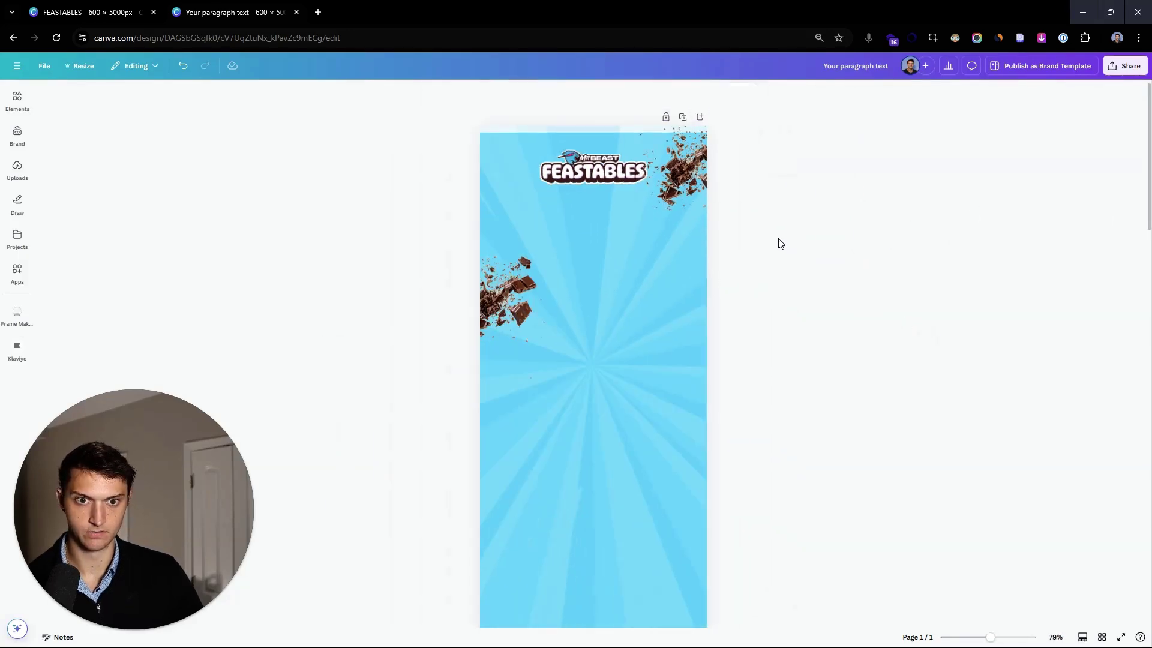
- Add a text box and move it to the centre of the blue header, just below the Feastables logo
{"action": "scroll", "coordinate": [779, 243], "scroll_direction": "down", "scroll_amount": 3, "text": "ctrl"}
{"action": "scroll", "coordinate": [744, 420], "scroll_direction": "down", "scroll_amount": 1}
{"action": "left_click", "coordinate": [764, 467]}
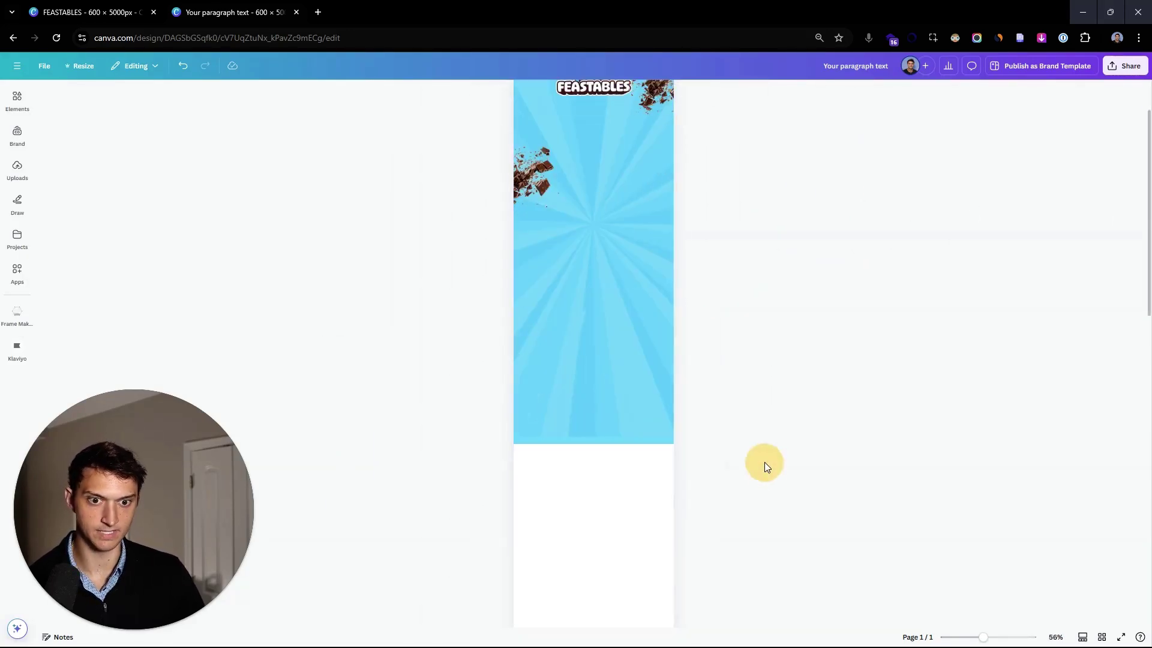
{"action": "scroll", "coordinate": [767, 460], "scroll_direction": "up", "scroll_amount": 1}
{"action": "scroll", "coordinate": [771, 463], "scroll_direction": "down", "scroll_amount": 3}
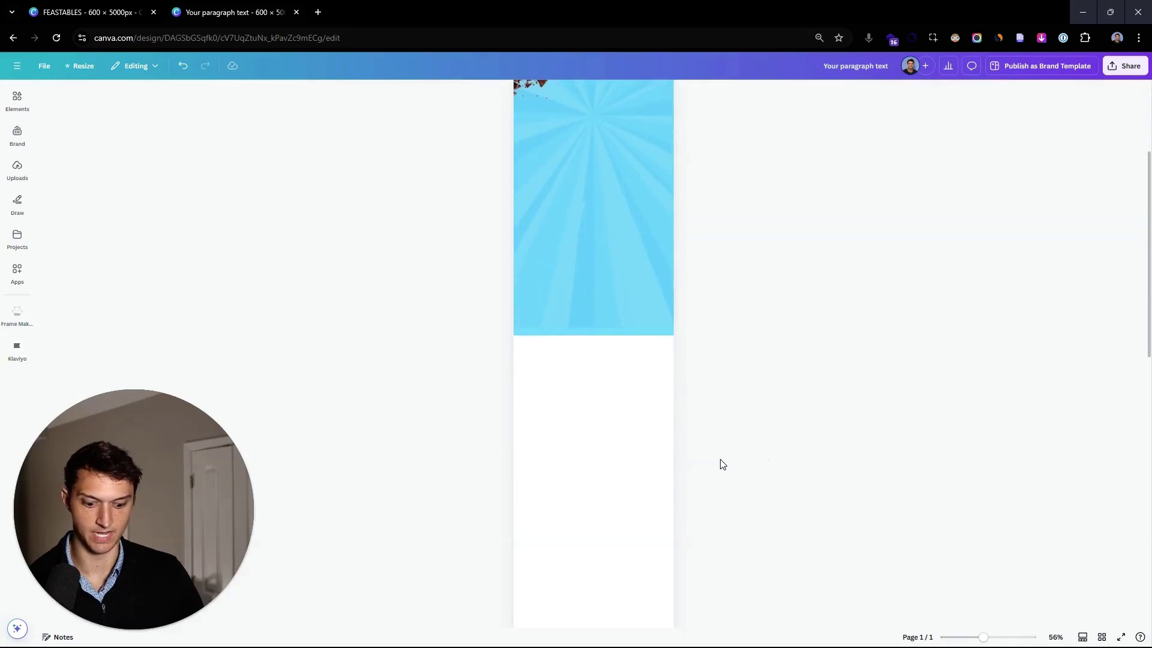
{"action": "key", "text": "t"}
{"action": "left_click_drag", "start_coordinate": [612, 357], "coordinate": [612, 191]}
{"action": "scroll", "coordinate": [638, 322], "scroll_direction": "up", "scroll_amount": 3}
{"action": "scroll", "coordinate": [609, 249], "scroll_direction": "up", "scroll_amount": 1, "text": "ctrl"}
{"action": "scroll", "coordinate": [609, 191], "scroll_direction": "up", "scroll_amount": 3, "text": "ctrl"}
- Replace the placeholder text below the logo with "WELCOME TO THE"
{"action": "double_click", "coordinate": [611, 186]}
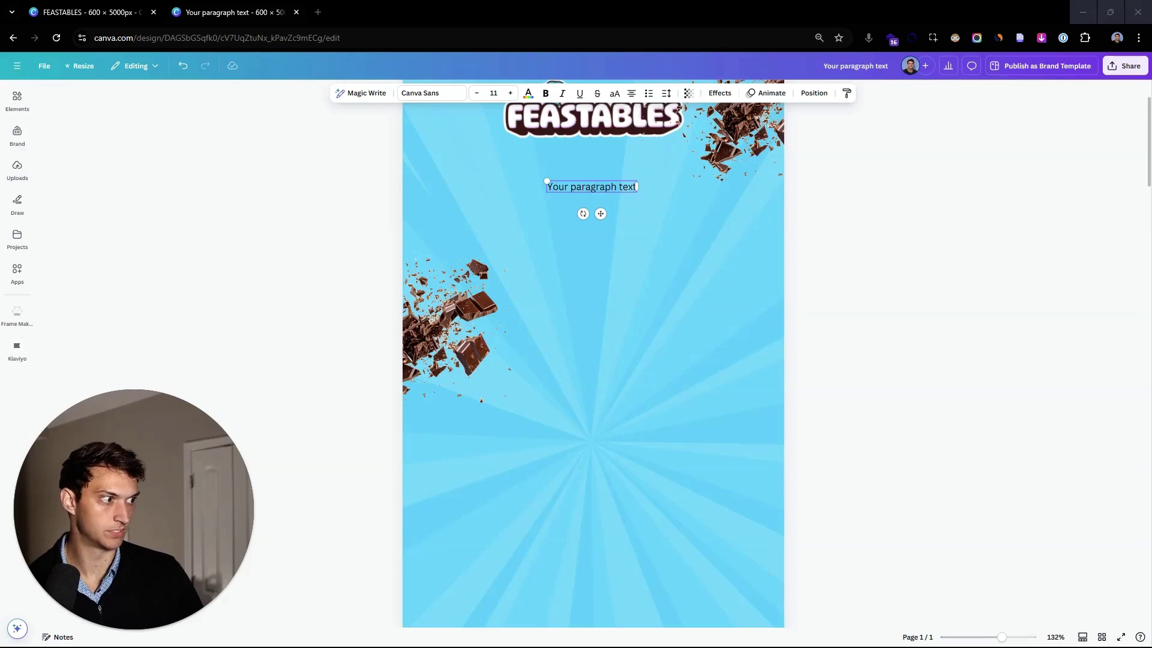
{"action": "left_click", "coordinate": [591, 185]}
{"action": "type", "text": "WELCOME TO THE"}
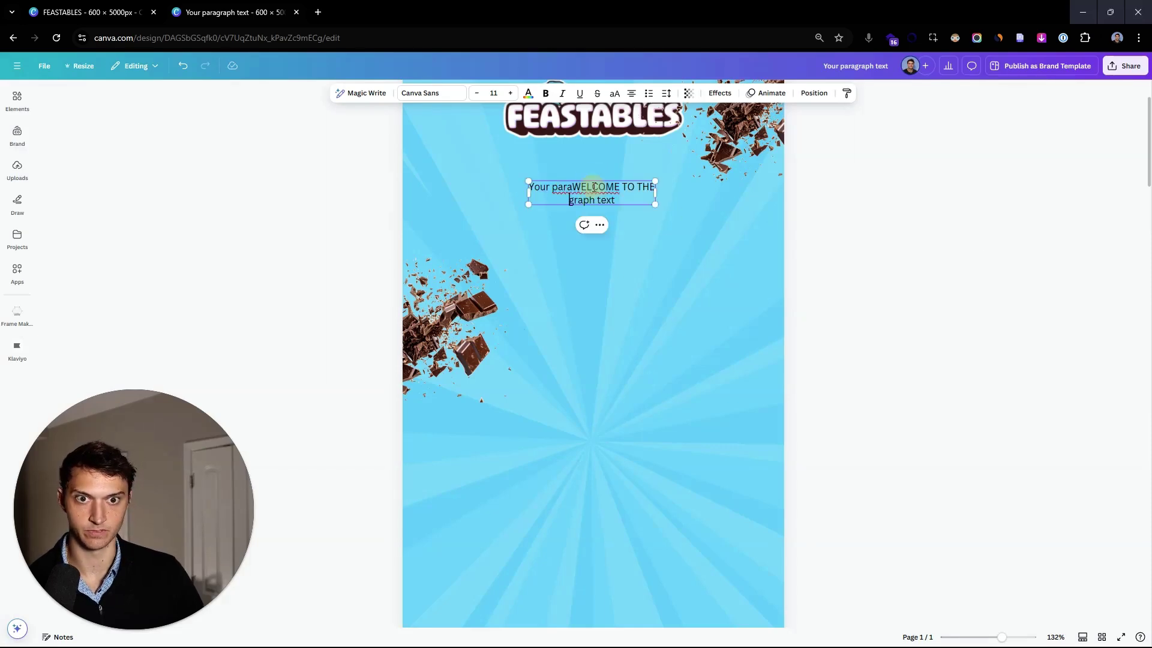
{"action": "left_click", "coordinate": [931, 252]}
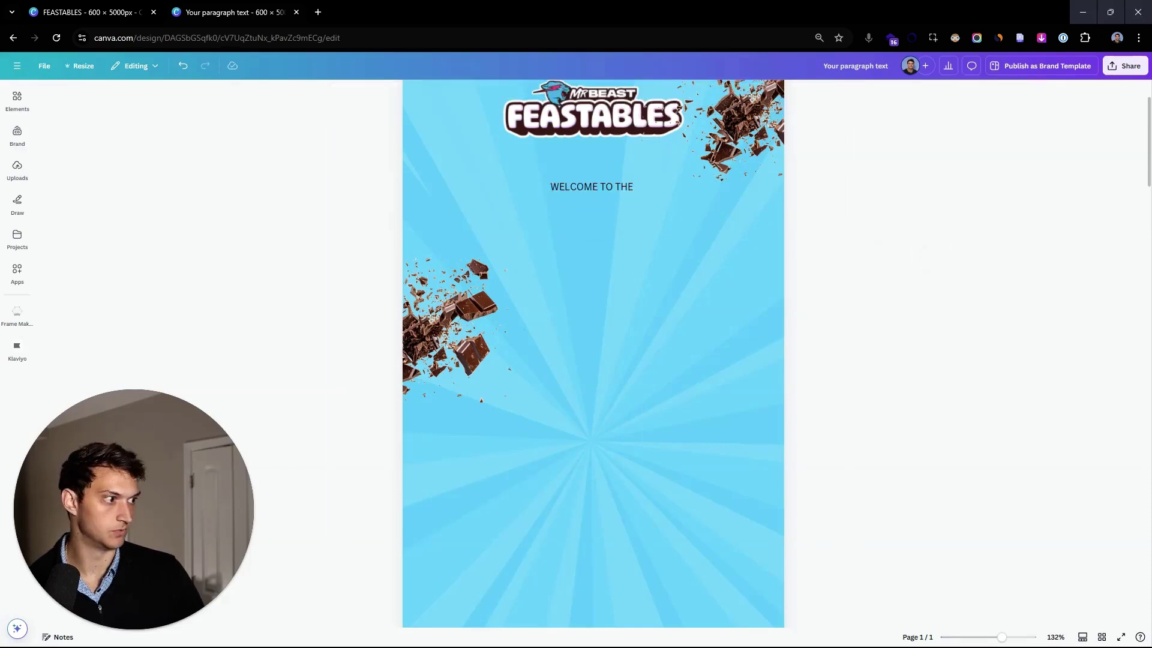
{"action": "left_click", "coordinate": [596, 181]}
{"action": "left_click", "coordinate": [611, 188]}
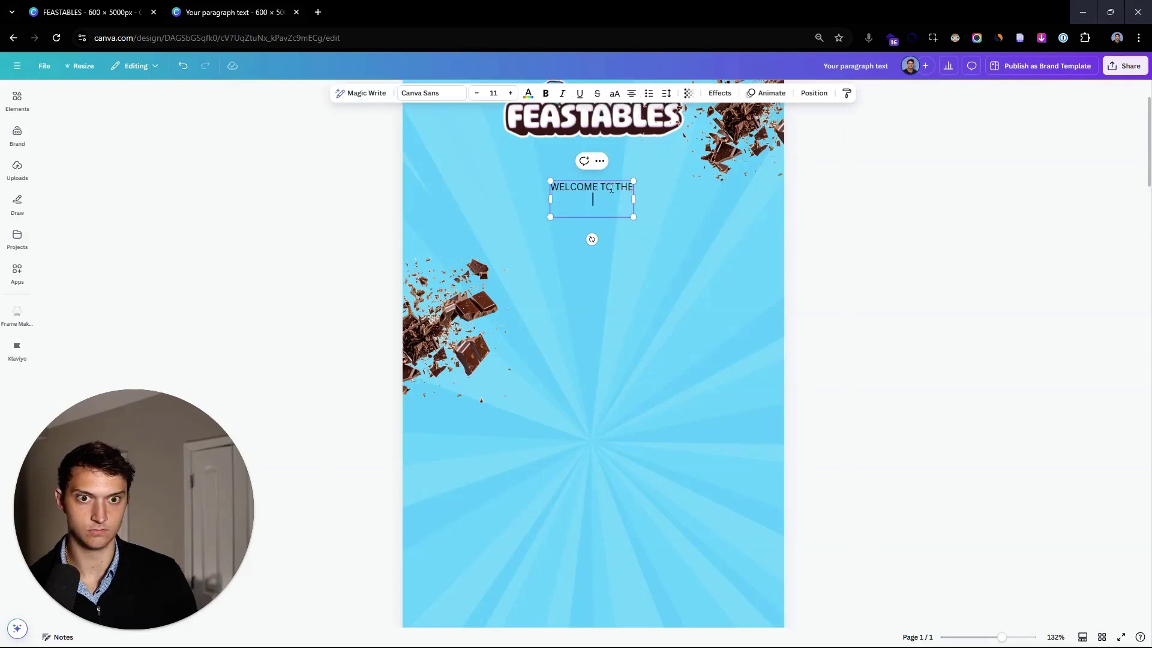
{"action": "key", "text": "BackSpace"}
{"action": "key", "text": "ctrl+v"}
{"action": "left_click_drag", "start_coordinate": [647, 253], "coordinate": [634, 238]}
{"action": "key", "text": "ctrl+z"}
{"action": "key", "text": "ctrl+z"}
{"action": "key", "text": "ctrl+z"}
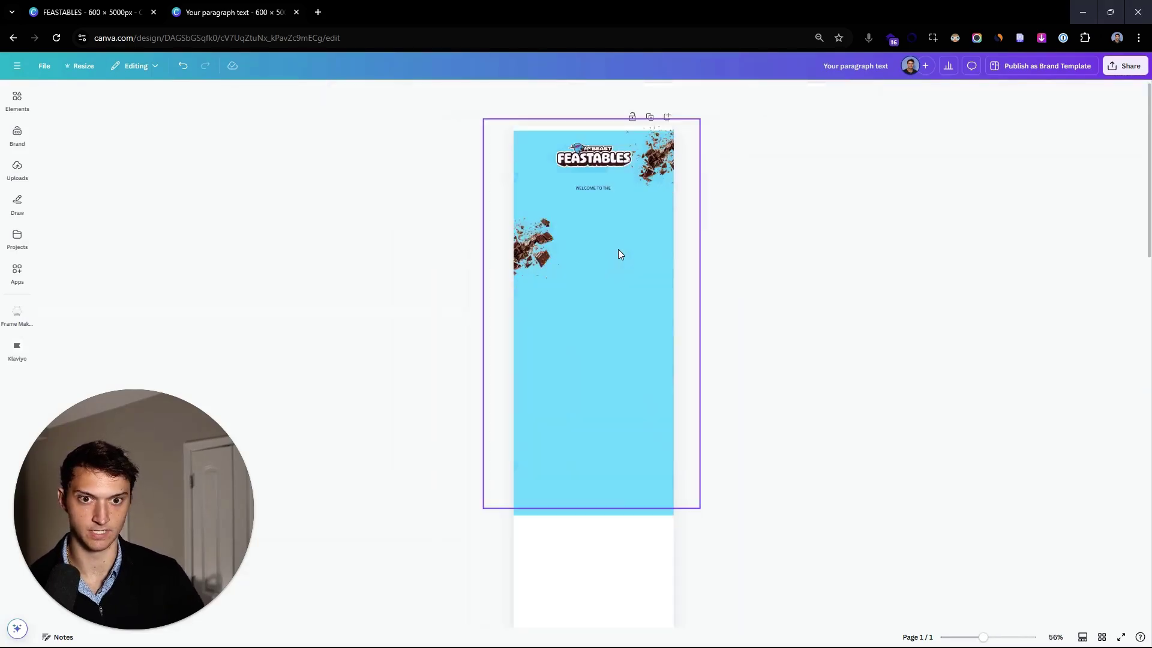
- Fill two separate text boxes in the white area with "FEASTABLES" and "FAMILY"
{"action": "scroll", "coordinate": [567, 377], "scroll_direction": "up", "scroll_amount": 5}
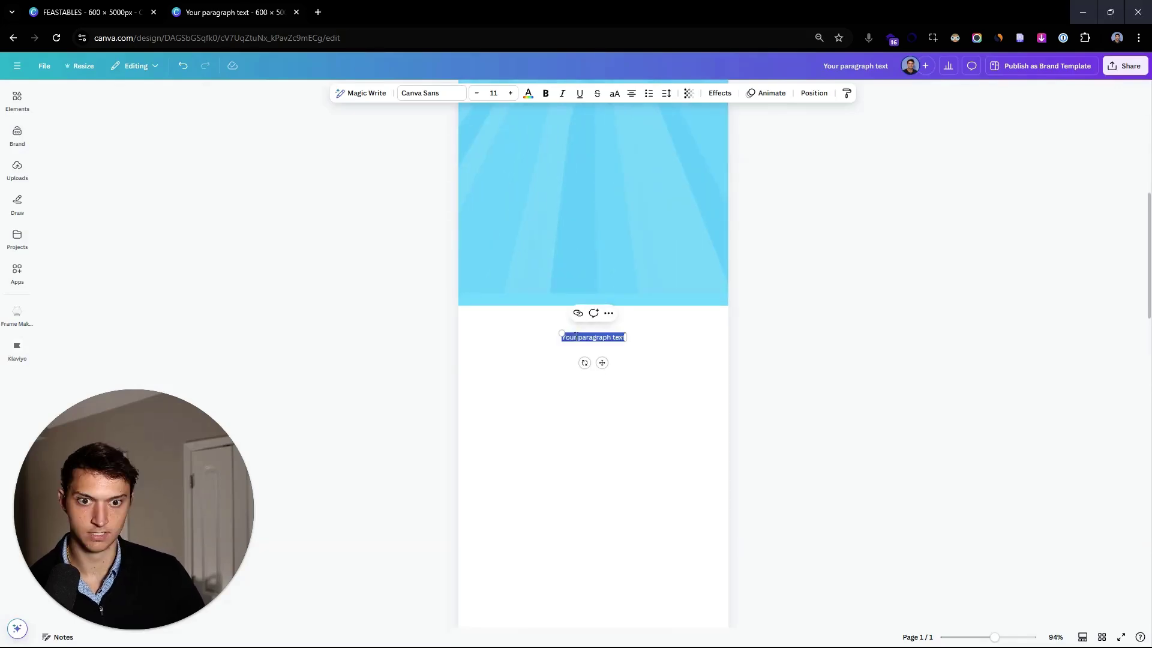
{"action": "type", "text": "FEASTABLES"}
{"action": "left_click", "coordinate": [772, 361]}
{"action": "key", "text": "ctrl+z"}
{"action": "left_click", "coordinate": [697, 383]}
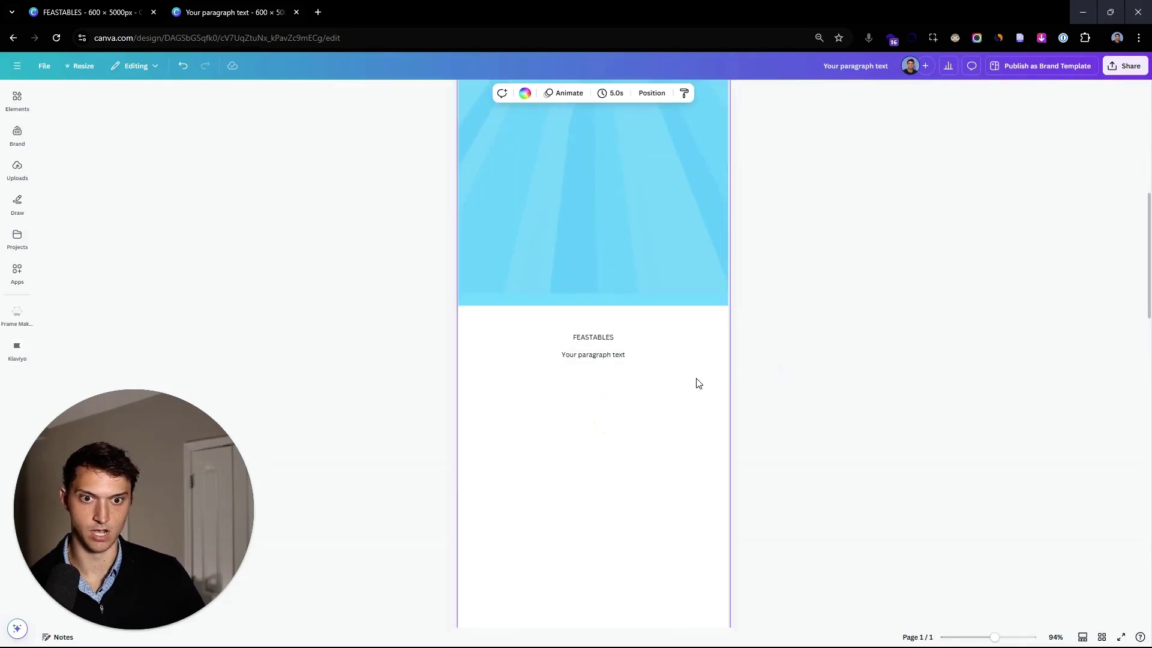
{"action": "double_click", "coordinate": [580, 354]}
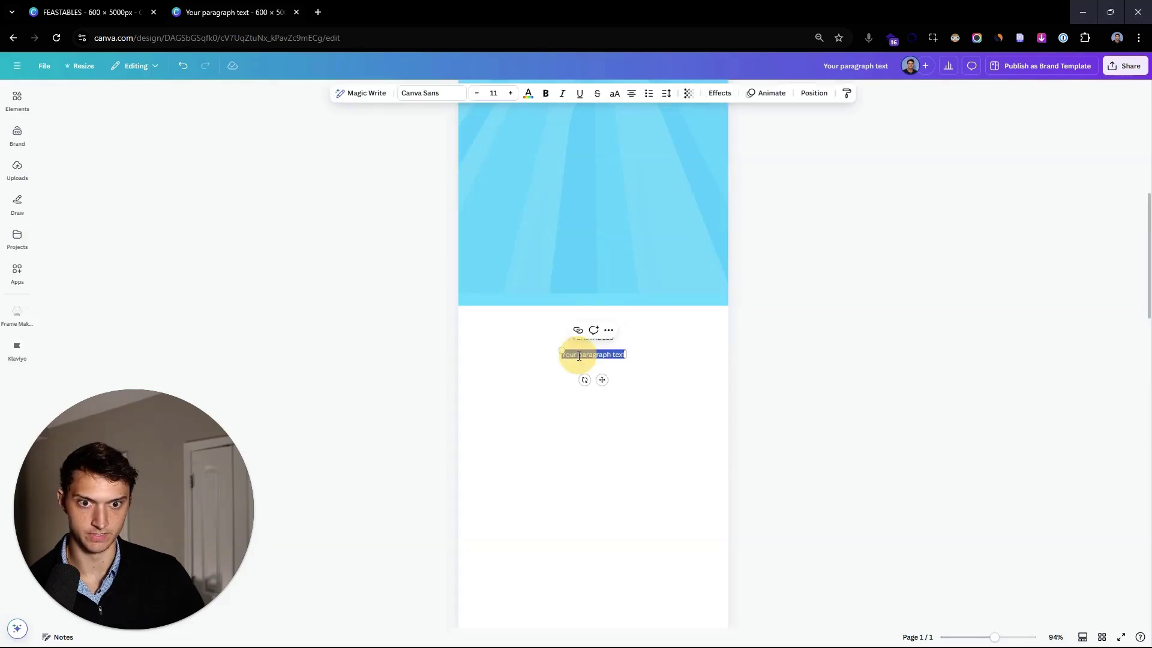
{"action": "type", "text": "FAMILY"}
{"action": "left_click", "coordinate": [836, 383]}
- Move the FEASTABLES and FAMILY lines together into the header, centred directly below "WELCOME TO THE"
{"action": "left_click", "coordinate": [593, 337]}
{"action": "left_click", "coordinate": [593, 354], "text": "shift"}
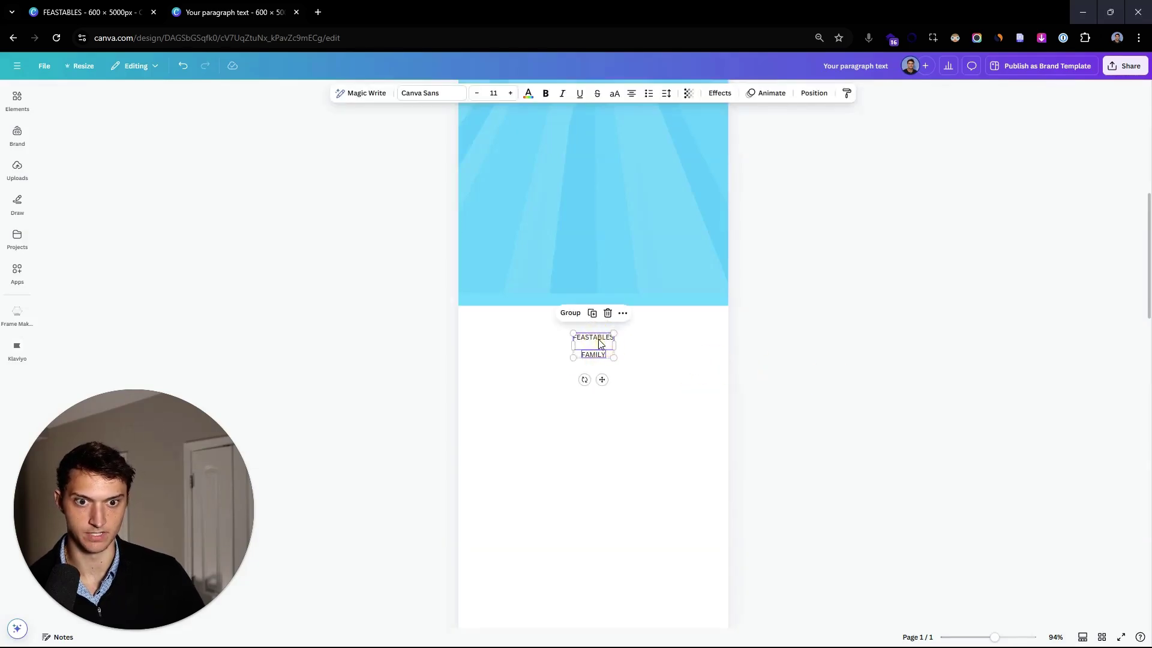
{"action": "key", "text": "ctrl+plus"}
{"action": "key", "text": "ctrl+plus"}
{"action": "key", "text": "ctrl+plus"}
{"action": "left_click_drag", "start_coordinate": [590, 385], "coordinate": [618, 427]}
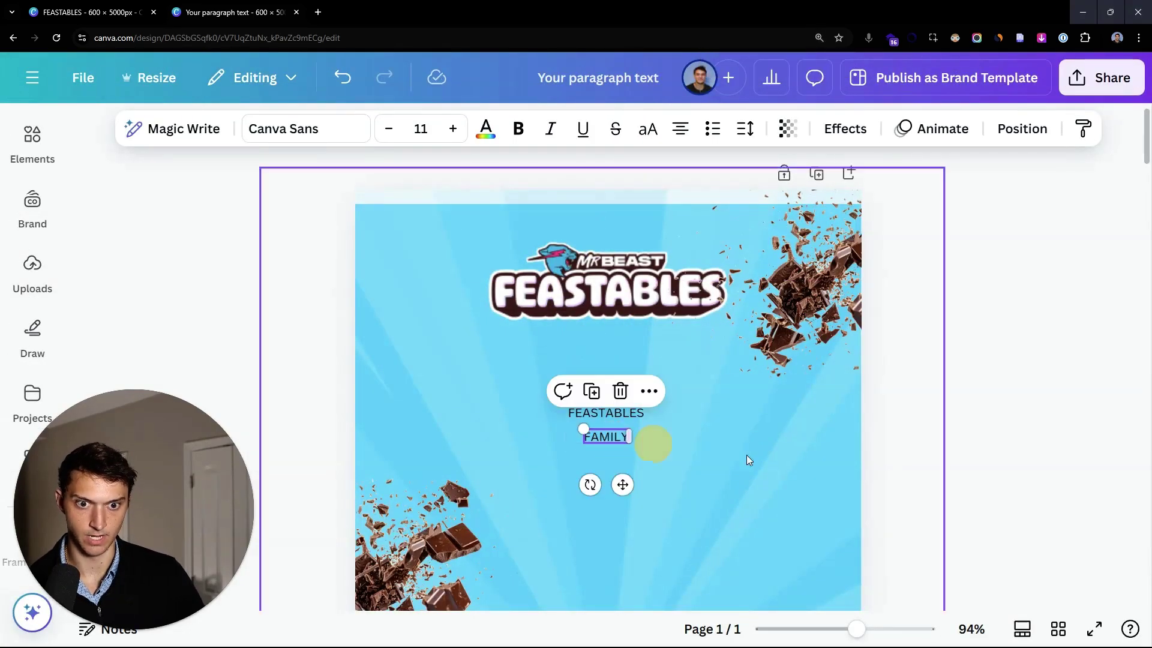
{"action": "left_click", "coordinate": [1023, 428]}
{"action": "key", "text": "ctrl+minus"}
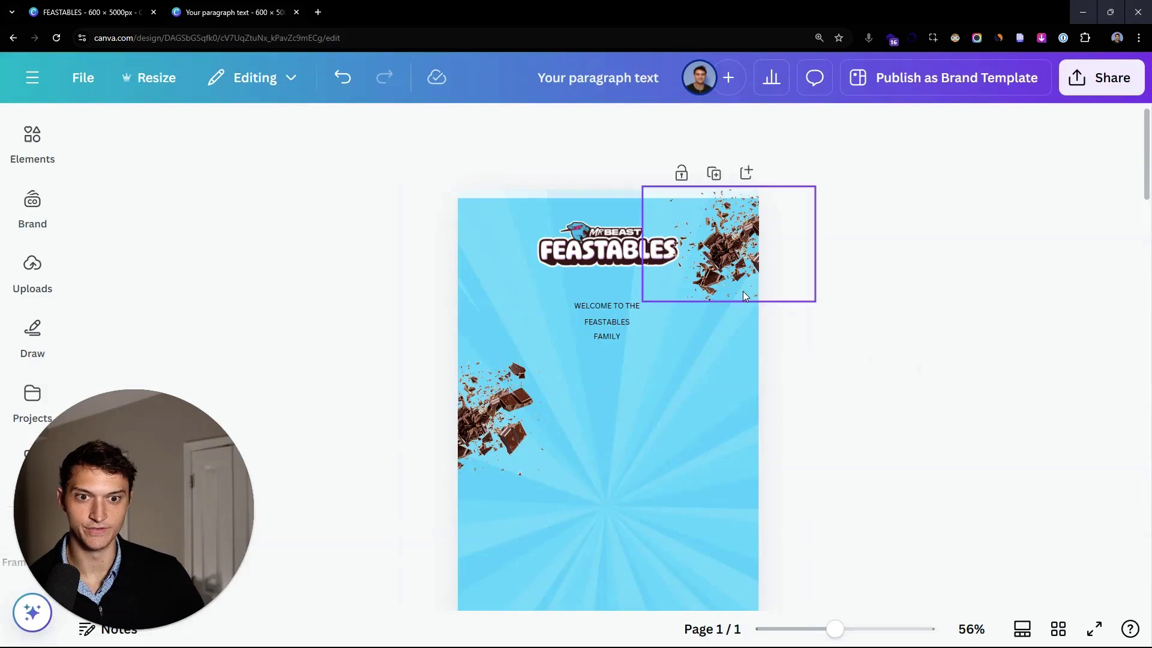
- Set the font of the "WELCOME TO THE" text to Kanit in the Black weight
{"action": "scroll", "coordinate": [743, 297], "scroll_direction": "down", "scroll_amount": 2}
{"action": "scroll", "coordinate": [728, 294], "scroll_direction": "up", "scroll_amount": 4}
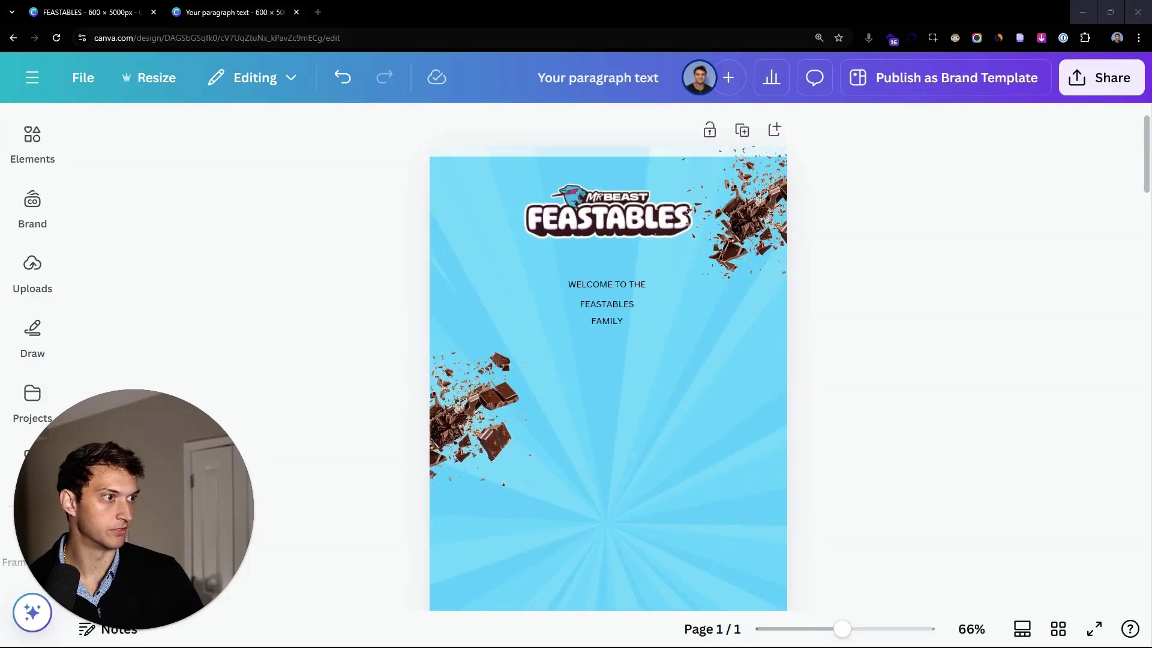
{"action": "left_click", "coordinate": [617, 286]}
{"action": "left_click", "coordinate": [616, 286]}
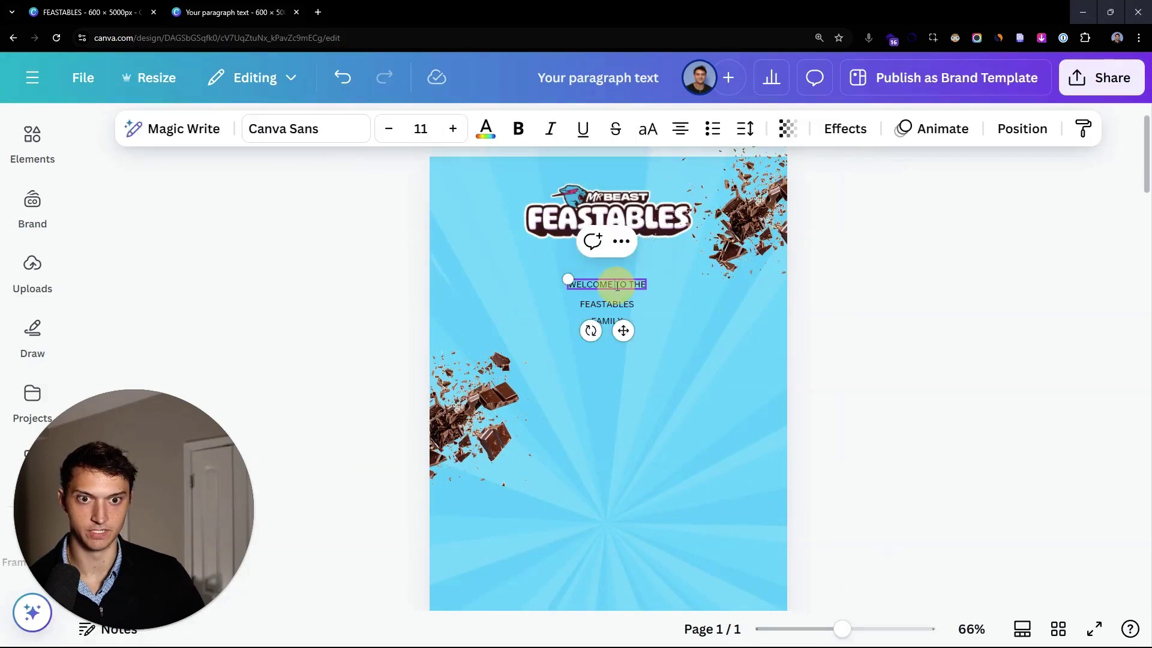
{"action": "left_click", "coordinate": [316, 133]}
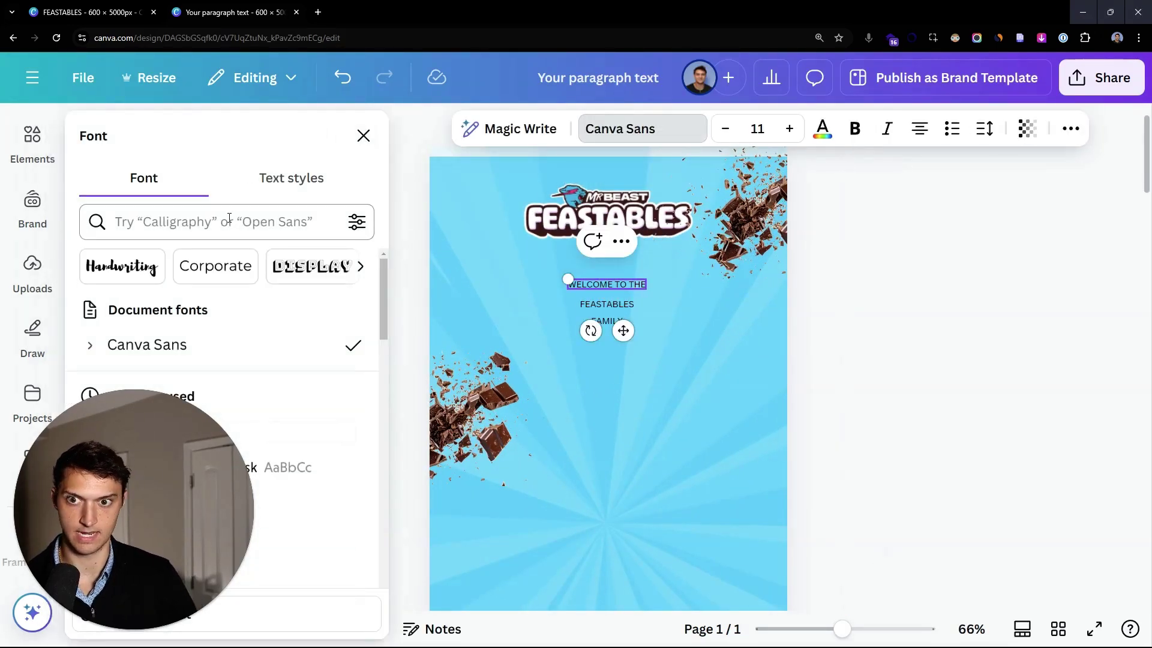
{"action": "type", "text": "Kanit"}
{"action": "key", "text": "Return"}
{"action": "key", "text": "ctrl+0"}
{"action": "left_click", "coordinate": [57, 247]}
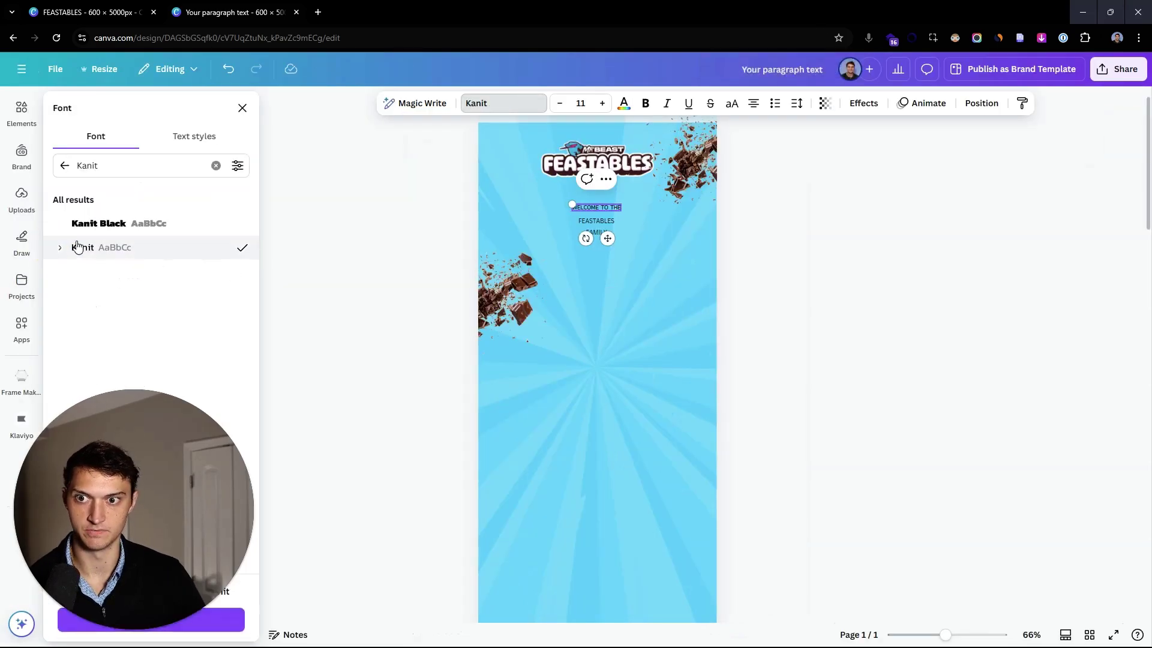
{"action": "left_click", "coordinate": [58, 248]}
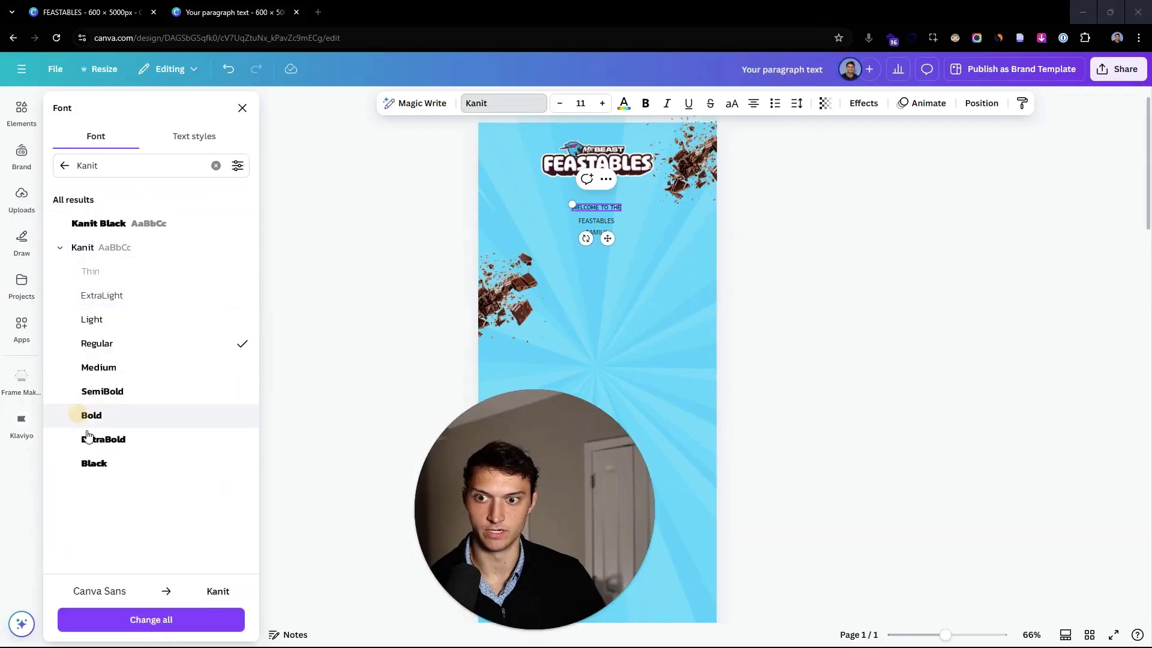
{"action": "key", "text": "ctrl+b"}
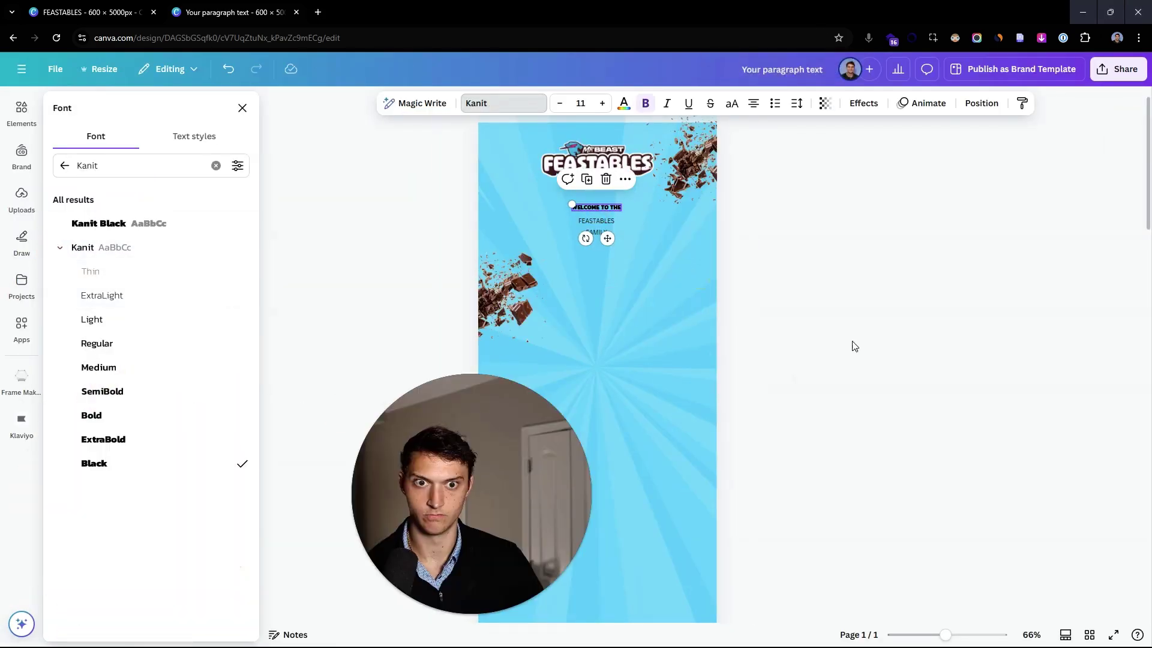
- Enlarge the "WELCOME TO THE" headline to font size 45.9, centre it below the logo and colour it white
{"action": "scroll", "coordinate": [594, 211], "scroll_direction": "up", "scroll_amount": 5}
{"action": "left_click_drag", "start_coordinate": [563, 210], "coordinate": [532, 216]}
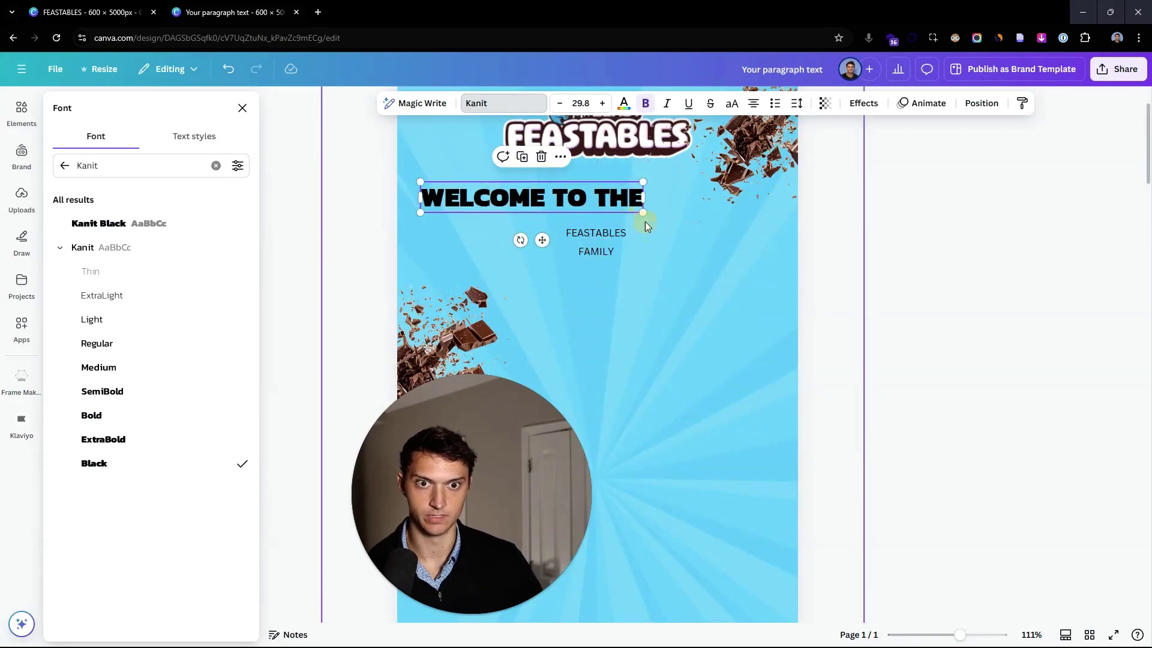
{"action": "left_click_drag", "start_coordinate": [644, 217], "coordinate": [765, 227]}
{"action": "left_click", "coordinate": [612, 249]}
{"action": "scroll", "coordinate": [610, 240], "scroll_direction": "down", "scroll_amount": 5}
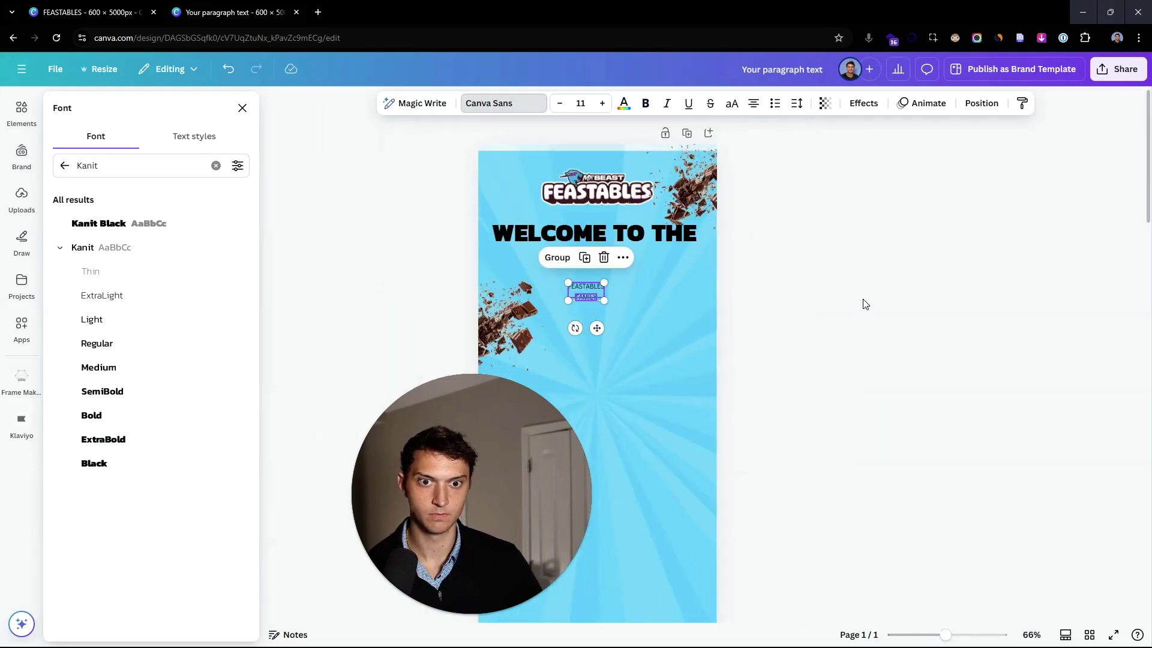
{"action": "left_click_drag", "start_coordinate": [645, 232], "coordinate": [645, 237]}
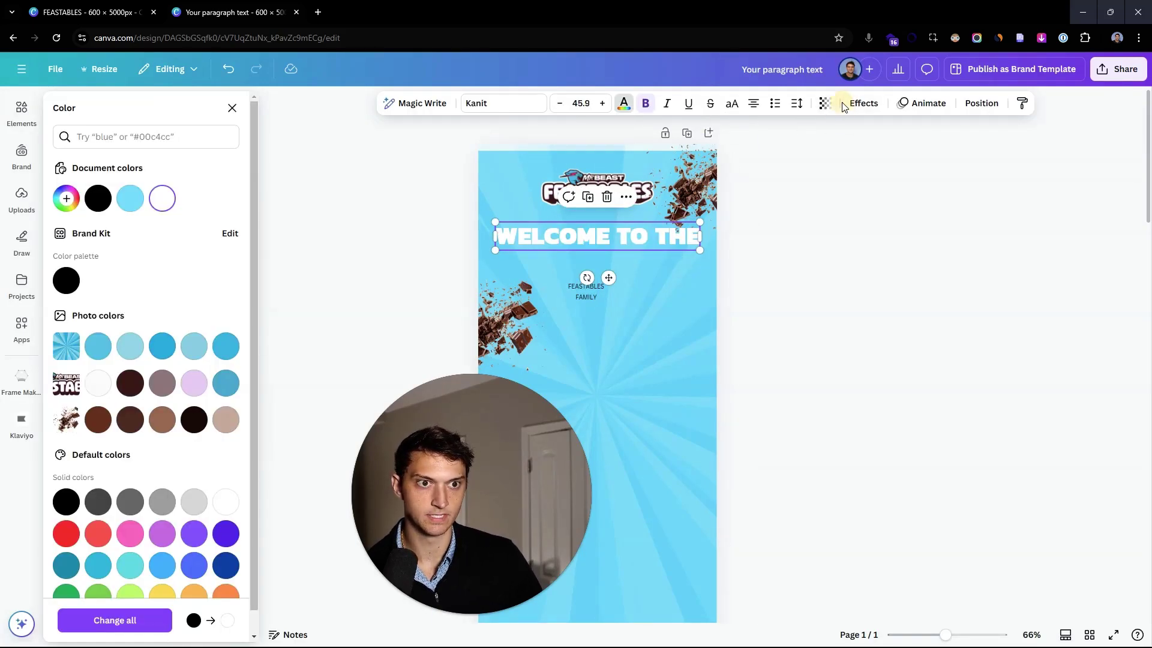
- Give the "WELCOME TO THE" headline an Outline effect with thickness 134 in dark chocolate brown
{"action": "left_click", "coordinate": [863, 103]}
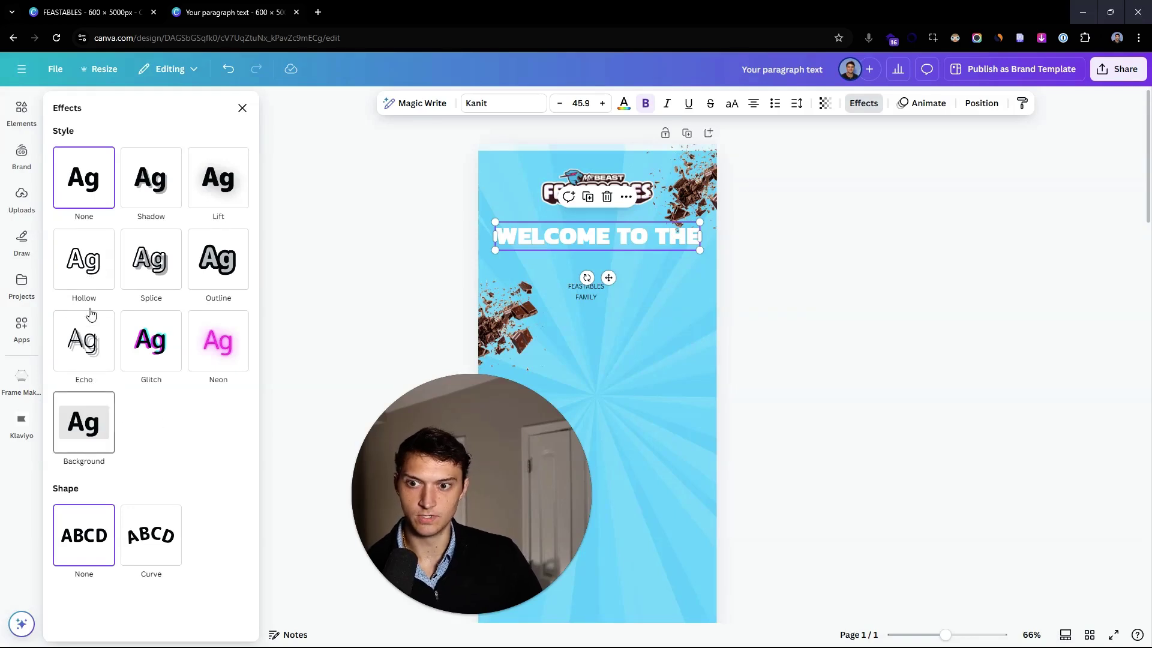
{"action": "left_click", "coordinate": [84, 264]}
{"action": "key", "text": "ctrl+z"}
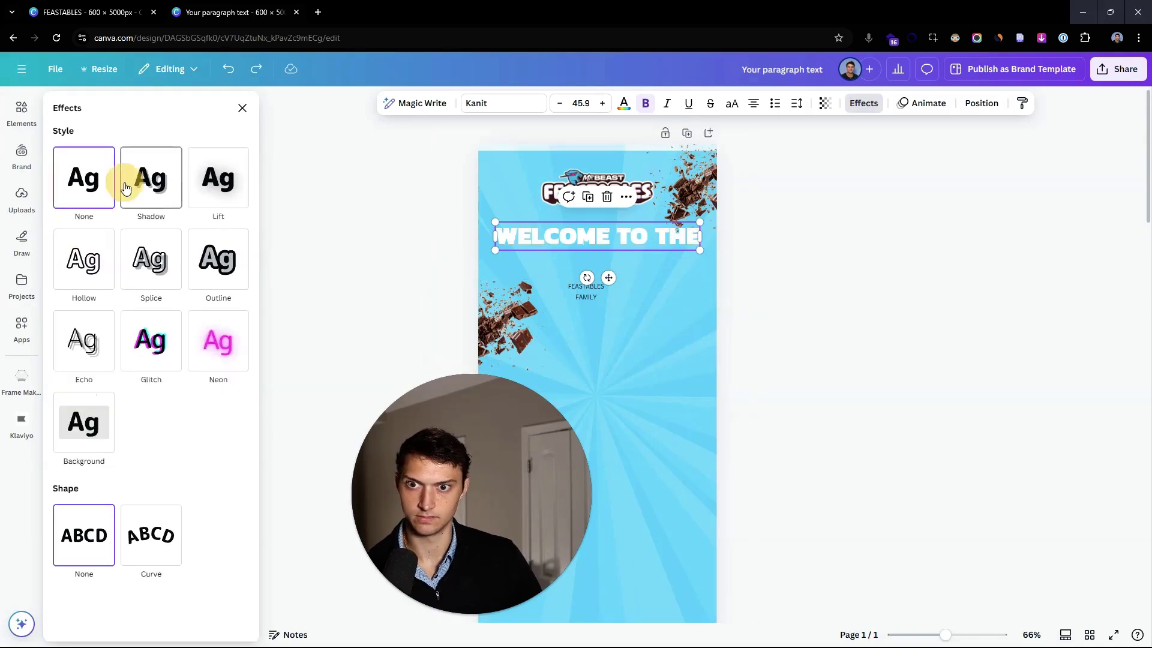
{"action": "left_click", "coordinate": [208, 246]}
{"action": "left_click_drag", "start_coordinate": [84, 332], "coordinate": [124, 332]}
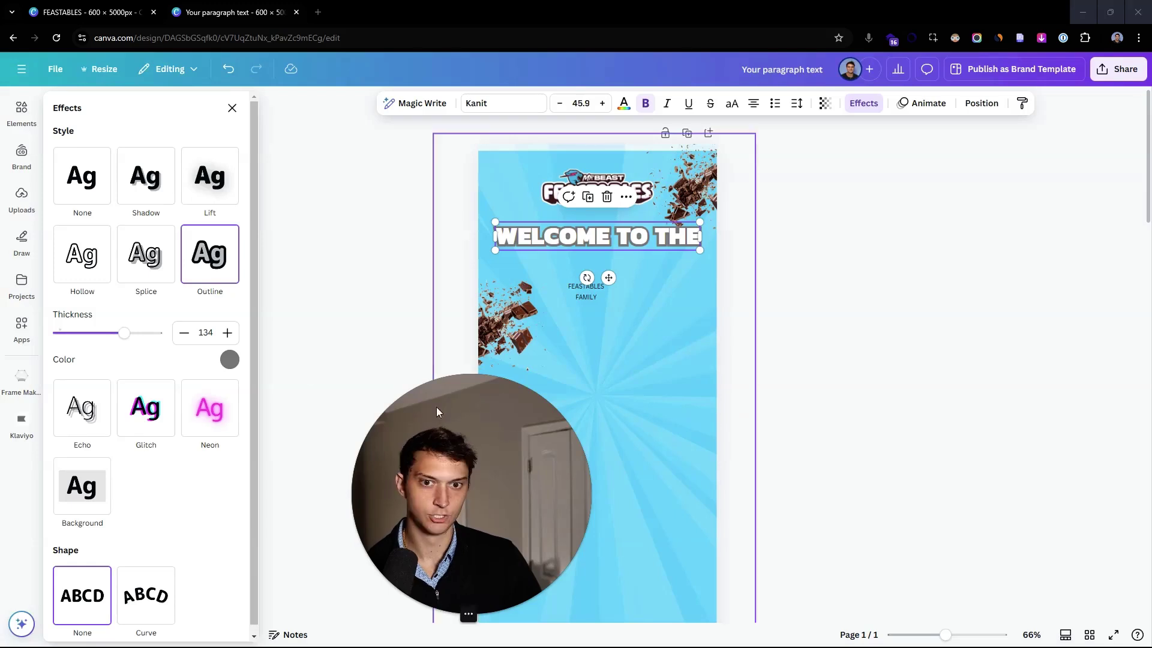
{"action": "left_click", "coordinate": [224, 365]}
{"action": "double_click", "coordinate": [621, 241]}
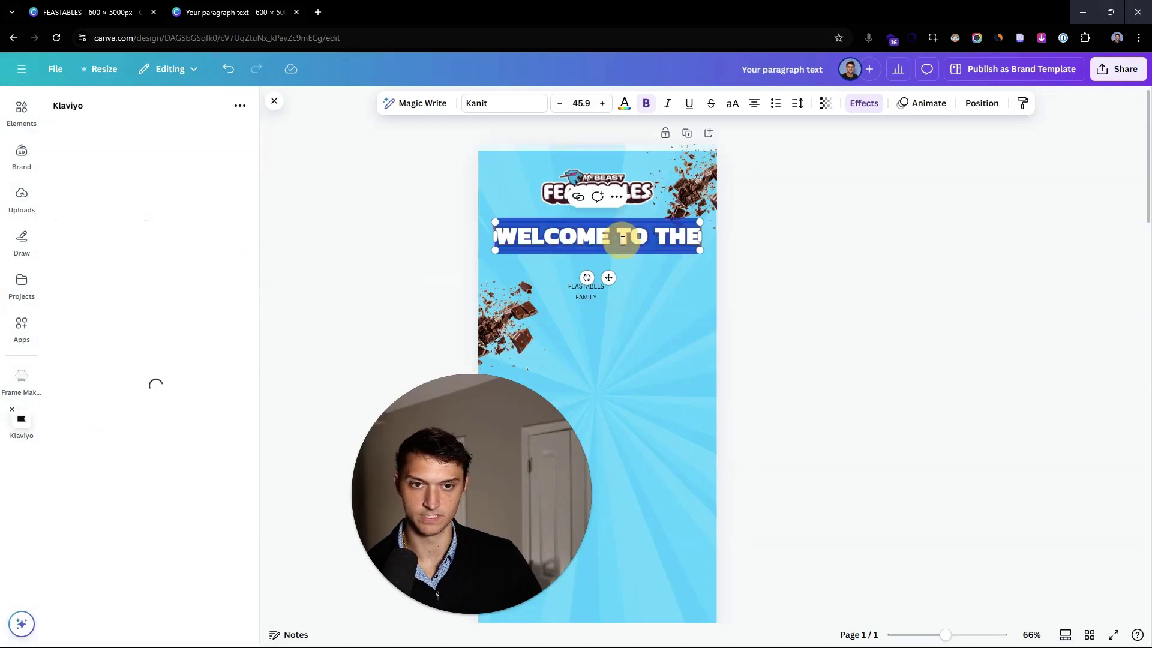
{"action": "left_click", "coordinate": [736, 291]}
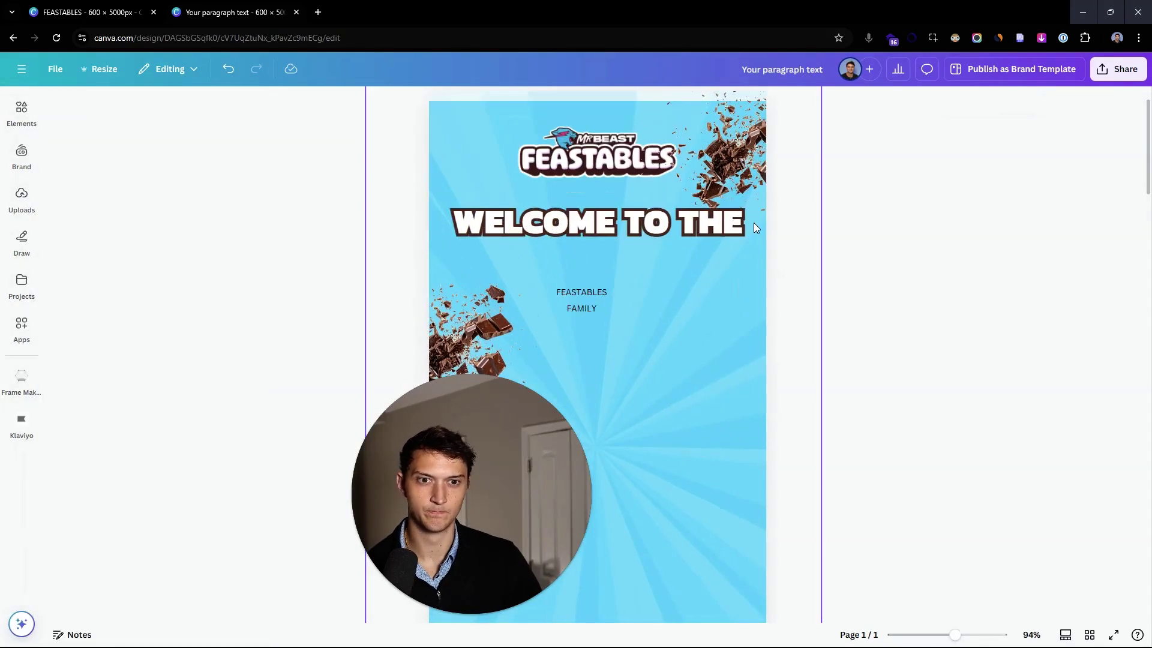
- Check the headline in the finished design and stack two tightly spaced copies of "WELCOME TO THE" beneath the original
{"action": "left_click", "coordinate": [114, 12]}
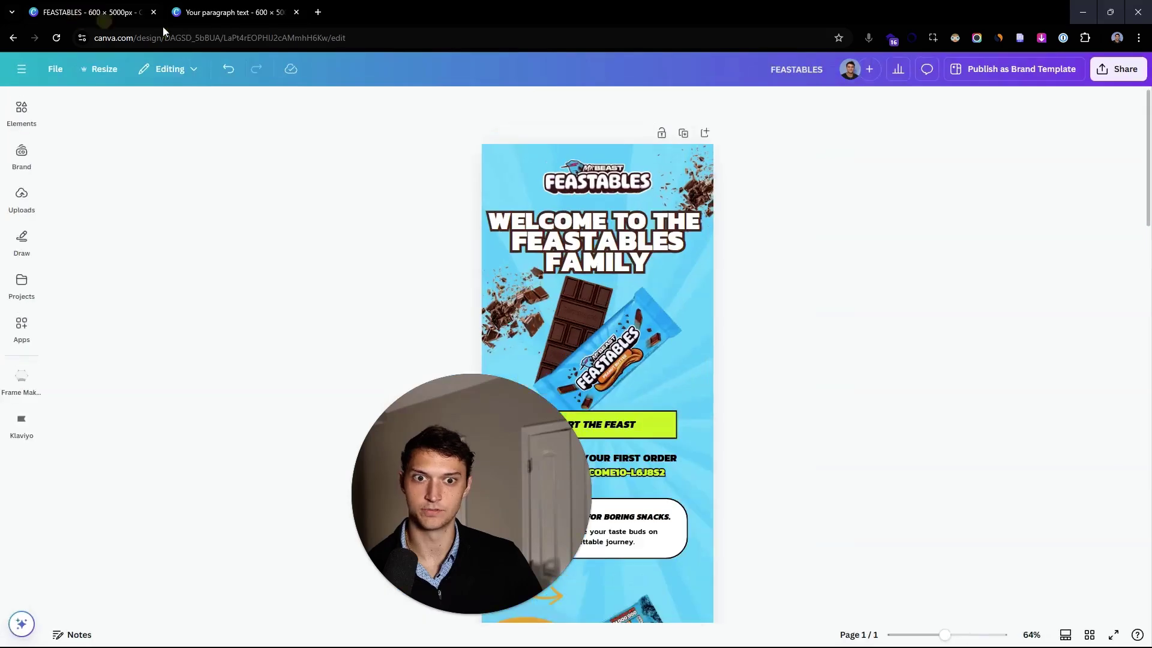
{"action": "left_click", "coordinate": [218, 15]}
{"action": "left_click", "coordinate": [719, 235]}
{"action": "key", "text": "ctrl+d"}
{"action": "left_click_drag", "start_coordinate": [719, 235], "coordinate": [688, 265]}
{"action": "left_click", "coordinate": [586, 307]}
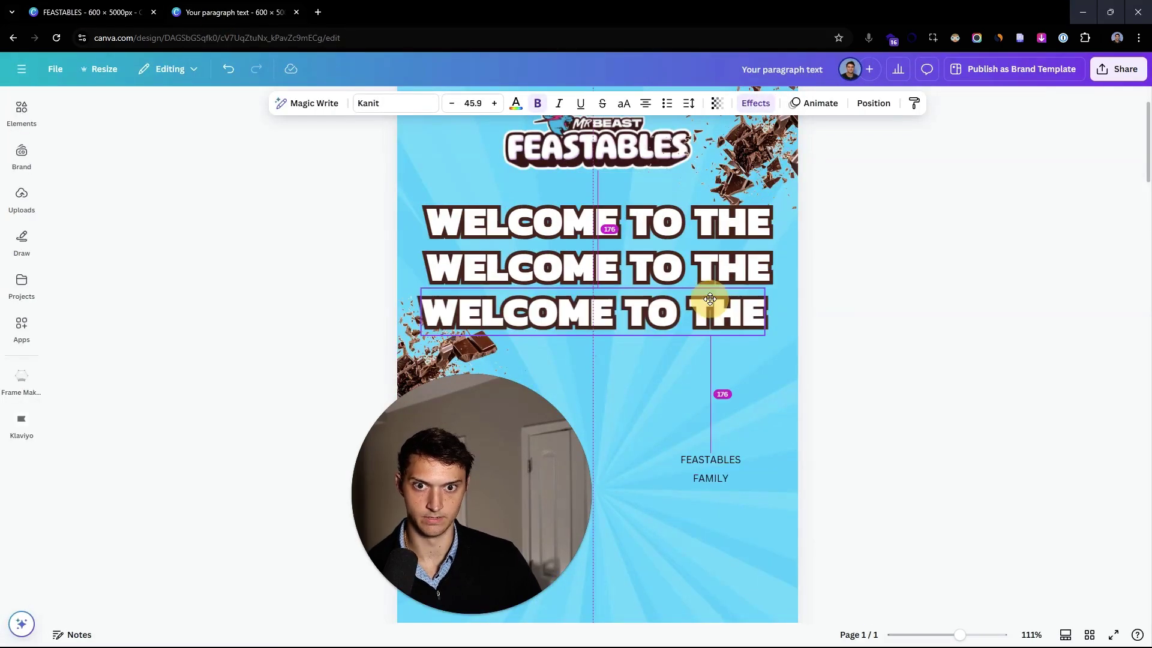
{"action": "left_click_drag", "start_coordinate": [706, 304], "coordinate": [712, 291]}
- Replace the second headline line with "FEASTABLES" and the third with "FAMILY", keeping the outlined headline style
{"action": "left_click", "coordinate": [726, 459]}
{"action": "double_click", "coordinate": [726, 459]}
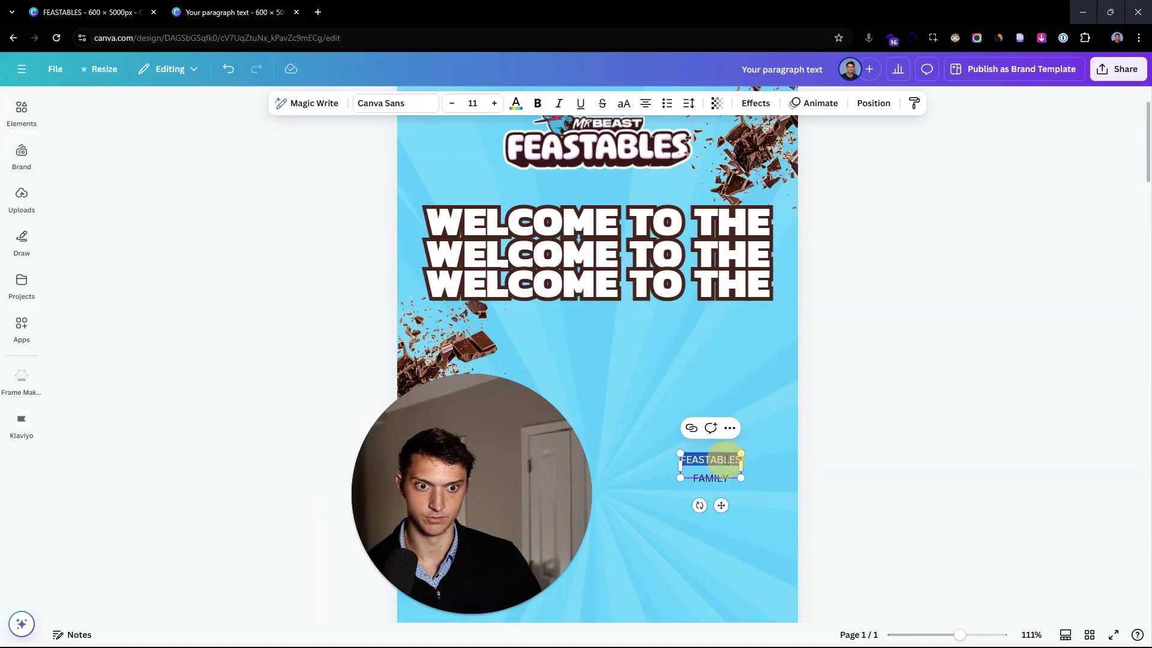
{"action": "key", "text": "ctrl+c"}
{"action": "double_click", "coordinate": [624, 247]}
{"action": "key", "text": "ctrl+a"}
{"action": "key", "text": "ctrl+v"}
{"action": "key", "text": "Escape"}
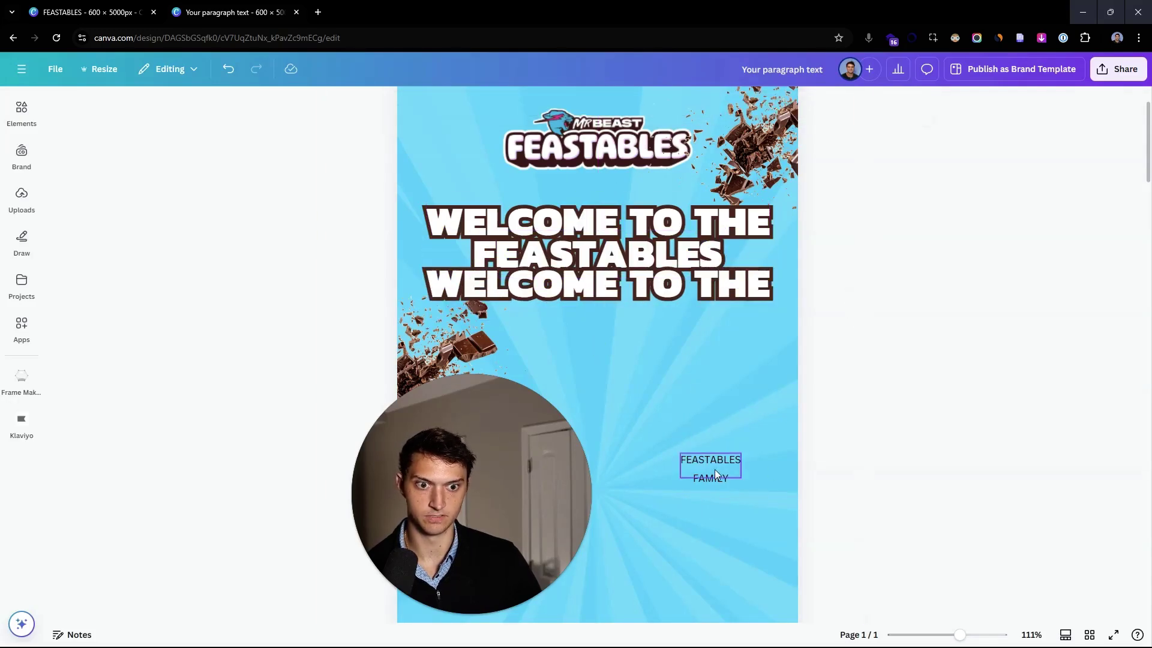
{"action": "left_click", "coordinate": [713, 474]}
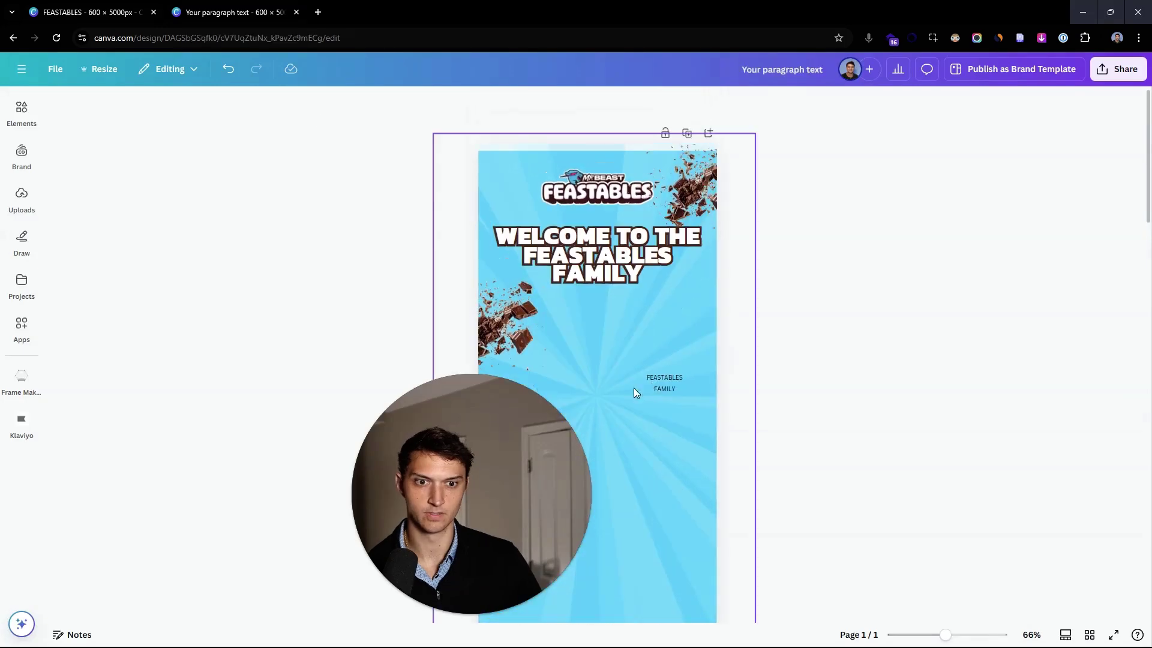
- Delete the stray small "FEASTABLES FAMILY" text lying on the sunburst background
{"action": "left_click", "coordinate": [664, 384]}
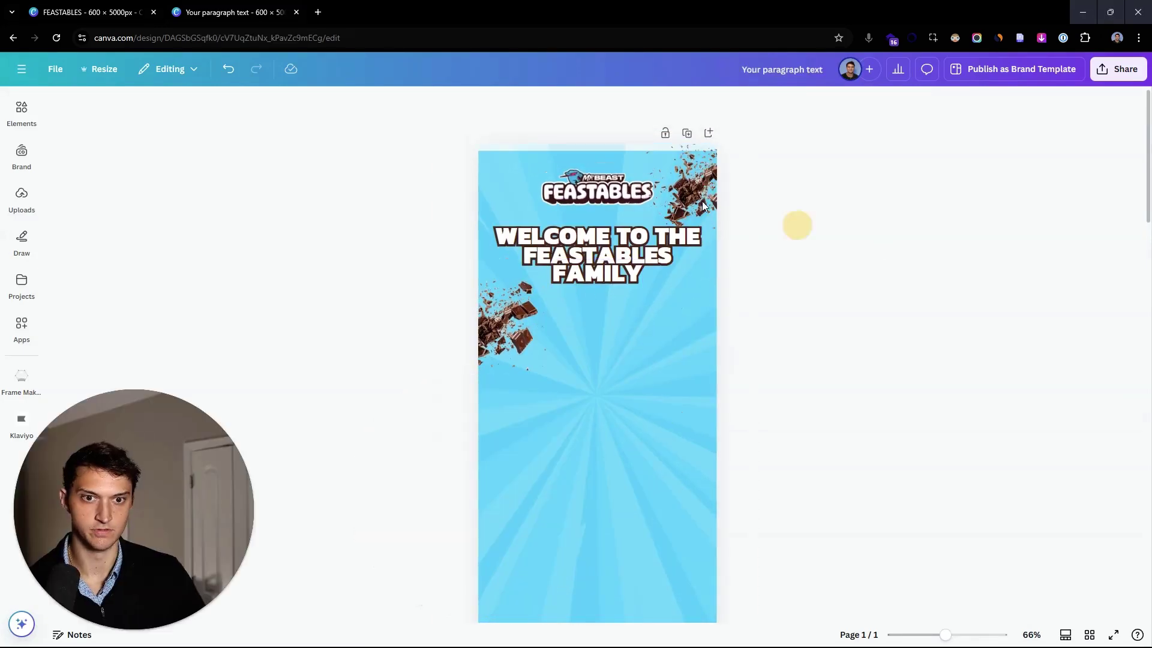
{"action": "scroll", "coordinate": [524, 164], "scroll_direction": "up", "scroll_amount": 3}
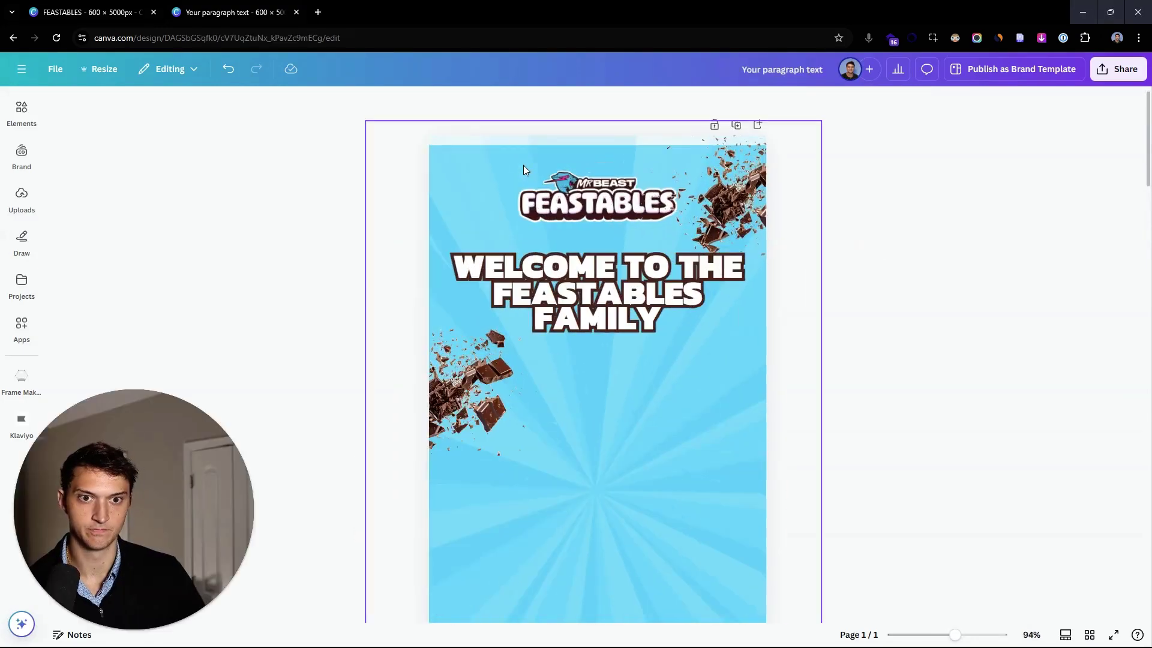
{"action": "scroll", "coordinate": [333, 126], "scroll_direction": "down", "scroll_amount": 1}
{"action": "scroll", "coordinate": [708, 117], "scroll_direction": "up", "scroll_amount": 1}
- Lock the sunburst image in place on the page
{"action": "left_click", "coordinate": [630, 162]}
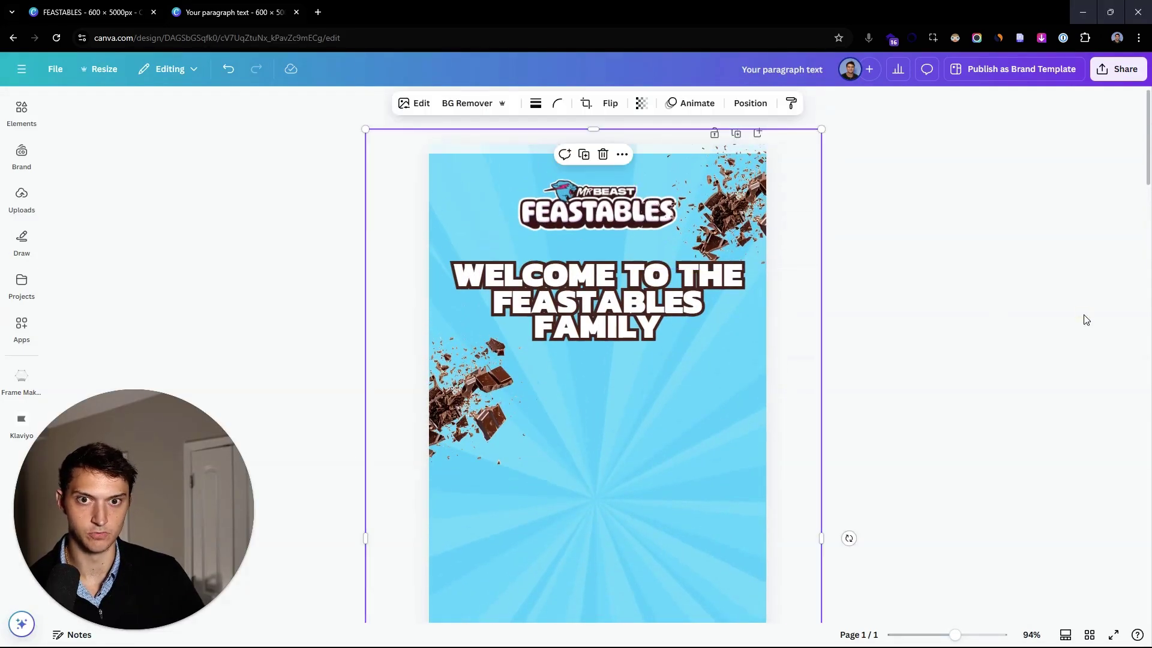
{"action": "scroll", "coordinate": [1050, 317], "scroll_direction": "down", "scroll_amount": 1}
{"action": "scroll", "coordinate": [728, 353], "scroll_direction": "down", "scroll_amount": 3}
{"action": "scroll", "coordinate": [720, 396], "scroll_direction": "down", "scroll_amount": 2}
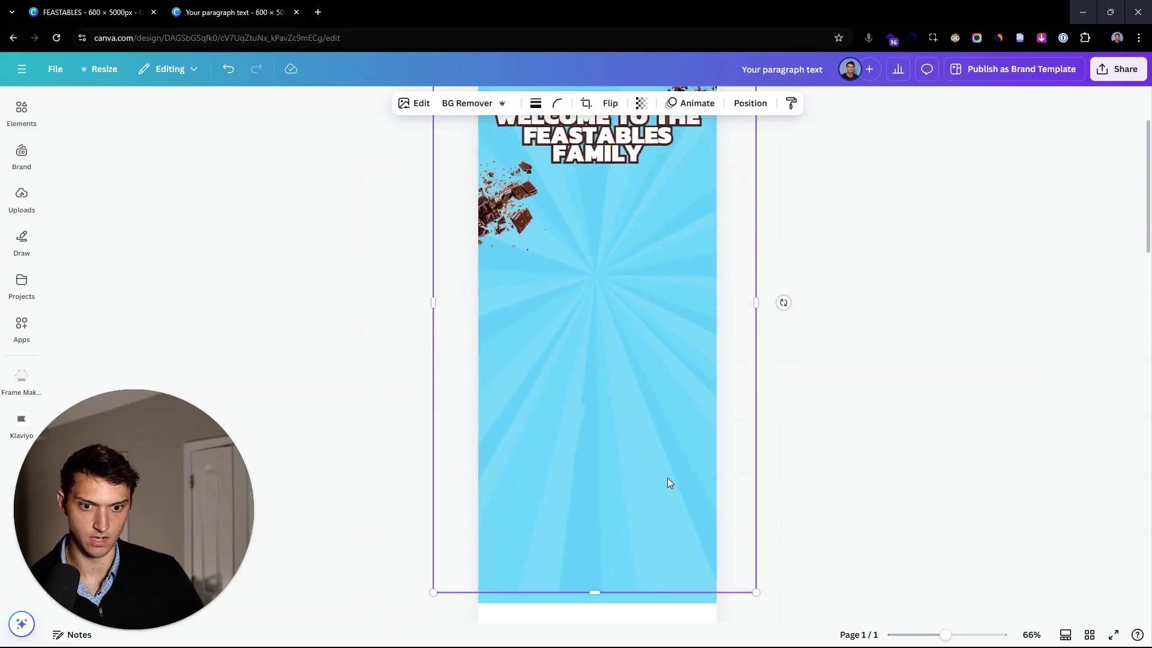
{"action": "right_click", "coordinate": [706, 356]}
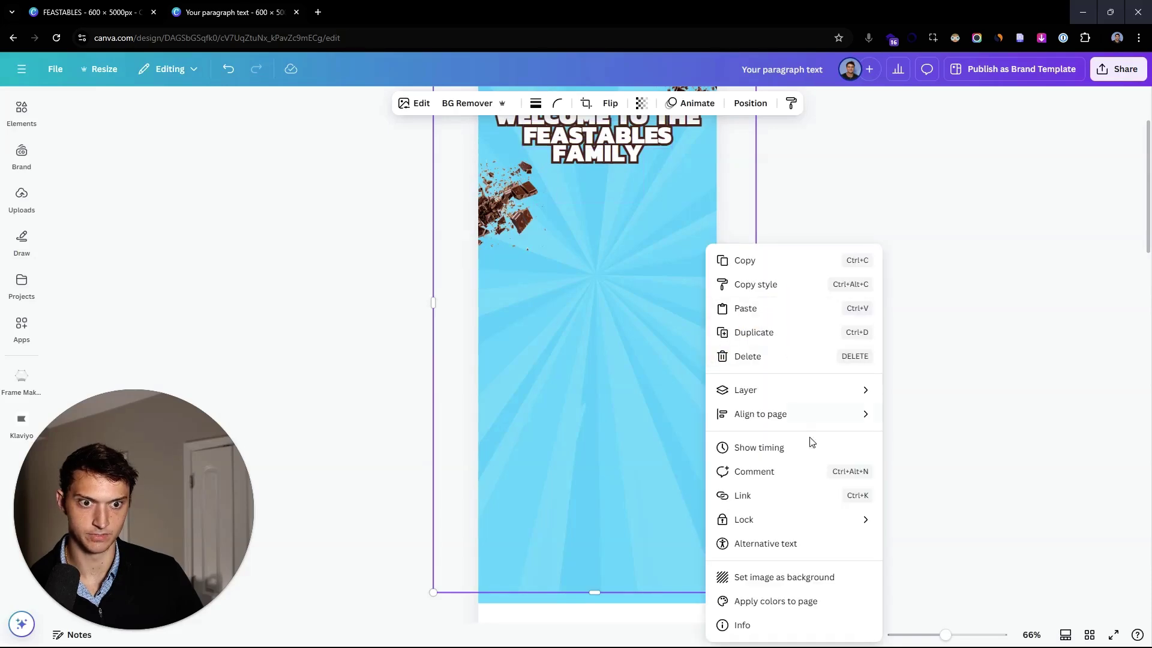
{"action": "mouse_move", "coordinate": [820, 517]}
{"action": "left_click", "coordinate": [969, 522]}
{"action": "left_click", "coordinate": [950, 414]}
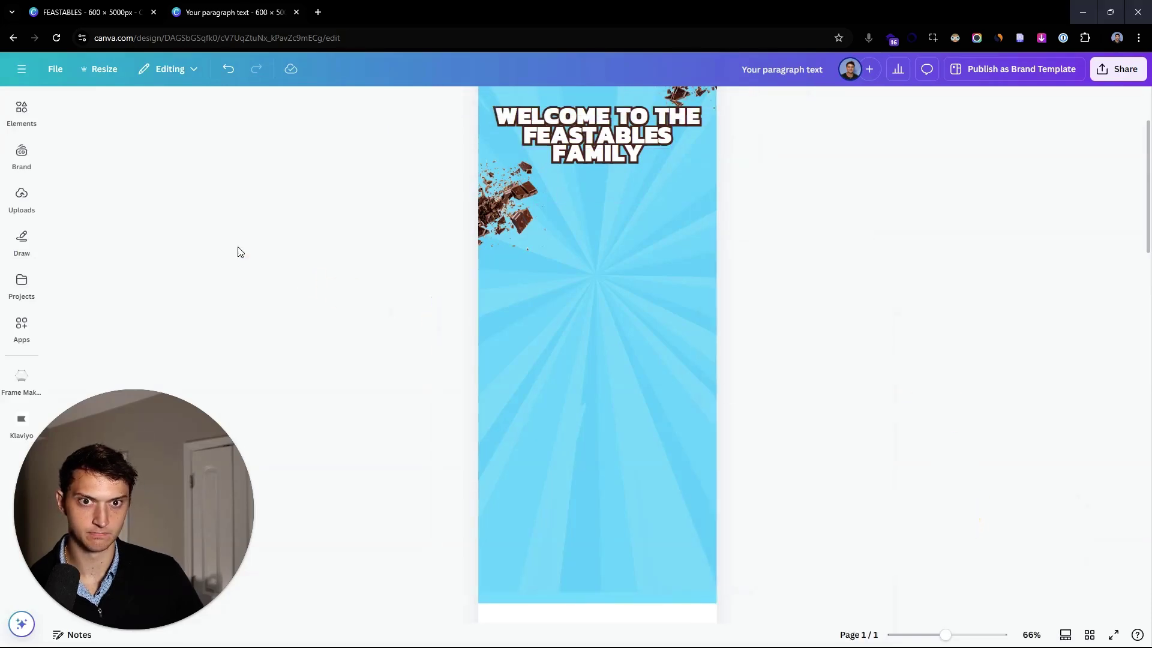
- Lock the solid light blue background rectangle behind the sunburst
{"action": "scroll", "coordinate": [240, 247], "scroll_direction": "up", "scroll_amount": 3}
{"action": "scroll", "coordinate": [243, 246], "scroll_direction": "down", "scroll_amount": 3}
{"action": "left_click", "coordinate": [707, 479]}
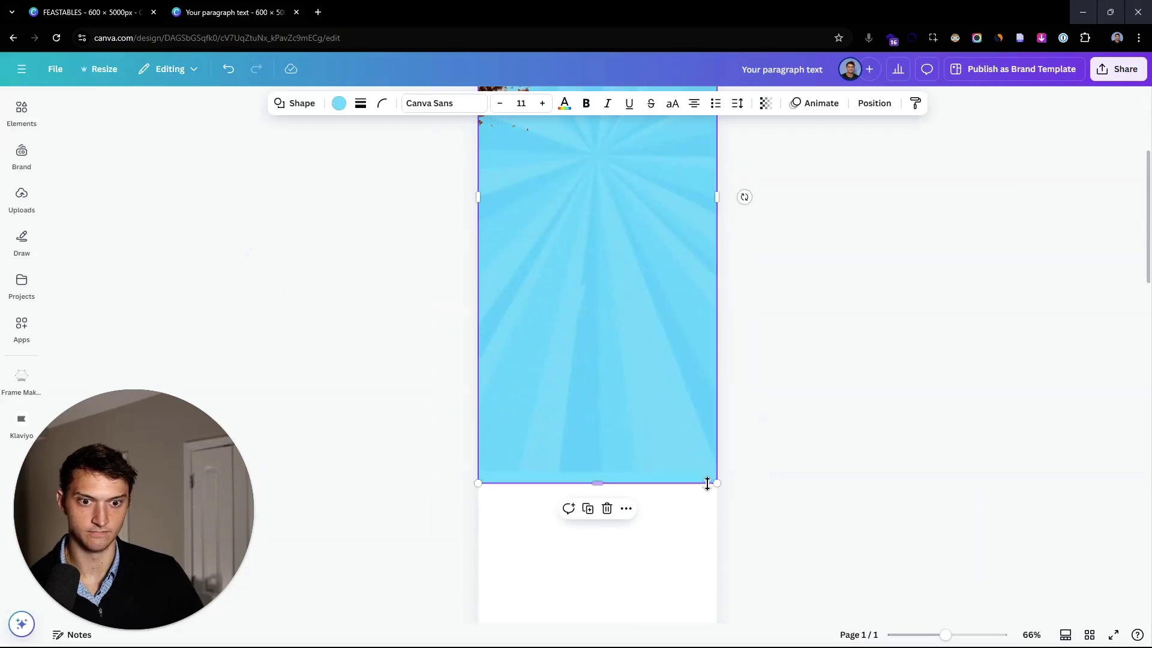
{"action": "right_click", "coordinate": [708, 478]}
{"action": "left_click", "coordinate": [808, 487]}
{"action": "scroll", "coordinate": [576, 136], "scroll_direction": "up", "scroll_amount": 5}
{"action": "scroll", "coordinate": [438, 149], "scroll_direction": "down", "scroll_amount": 1}
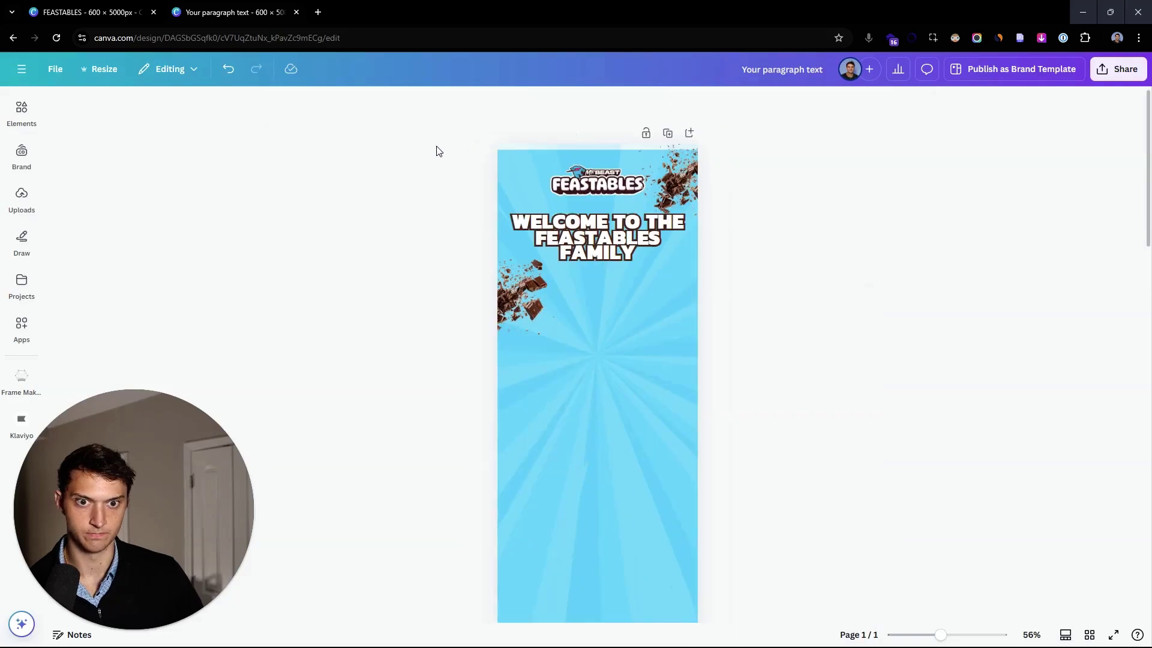
- Paste the chocolate bar and Feastables wrapper image and place it directly below the headline, comparing with the finished design
{"action": "scroll", "coordinate": [437, 163], "scroll_direction": "up", "scroll_amount": 3}
{"action": "scroll", "coordinate": [437, 163], "scroll_direction": "up", "scroll_amount": 2}
{"action": "scroll", "coordinate": [480, 194], "scroll_direction": "down", "scroll_amount": 1}
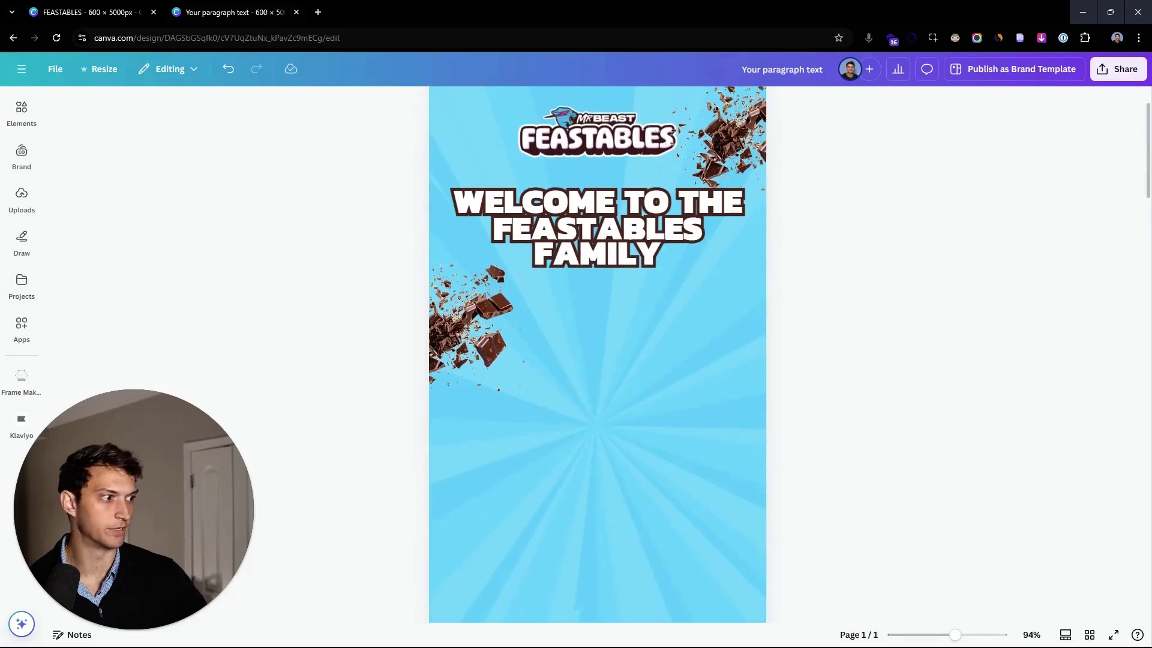
{"action": "key", "text": "ctrl+v"}
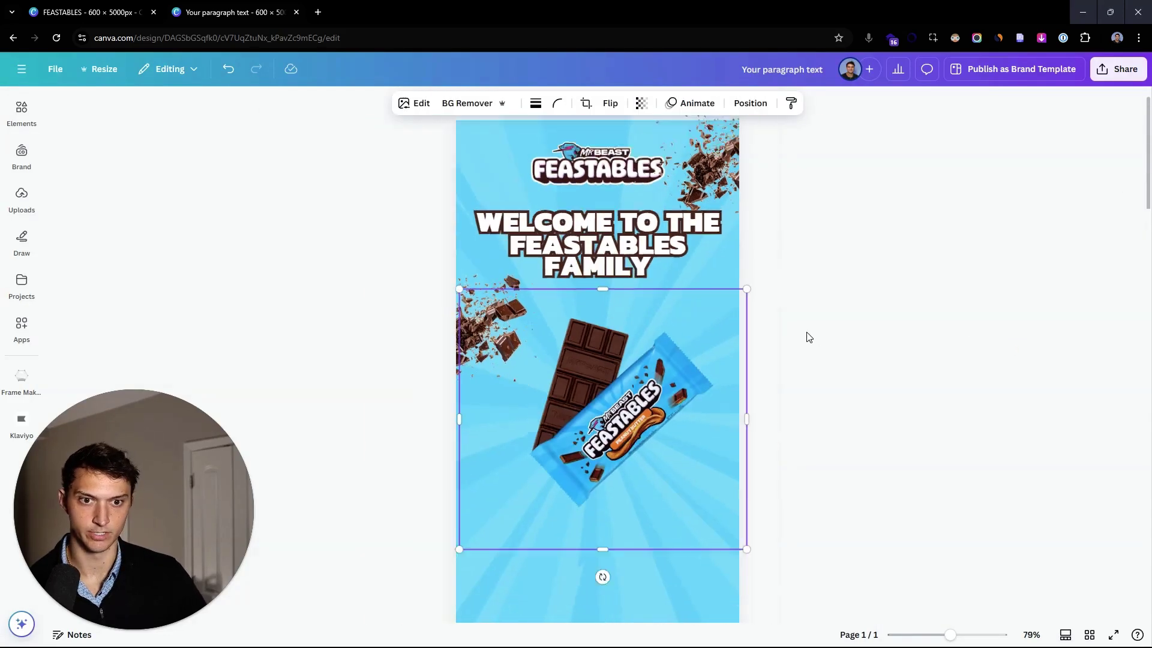
{"action": "scroll", "coordinate": [805, 334], "scroll_direction": "down", "scroll_amount": 2}
{"action": "key", "text": "ctrl+Tab"}
{"action": "scroll", "coordinate": [573, 270], "scroll_direction": "down", "scroll_amount": 1}
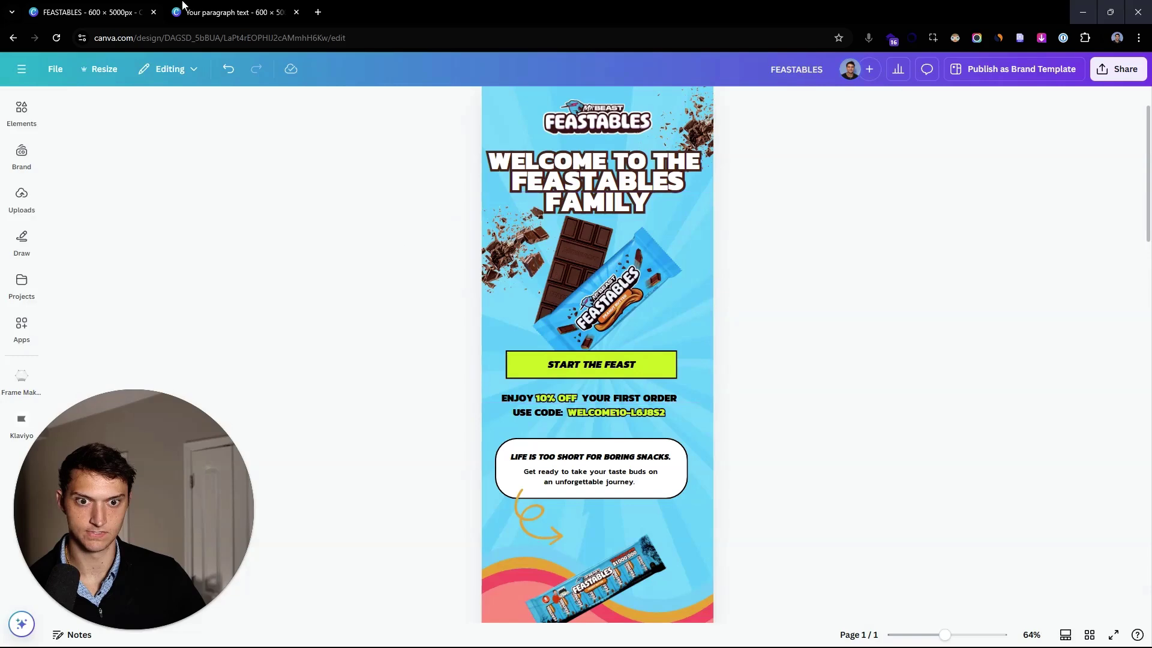
{"action": "key", "text": "ctrl+Tab"}
{"action": "left_click", "coordinate": [137, 178]}
{"action": "scroll", "coordinate": [577, 222], "scroll_direction": "down", "scroll_amount": 4}
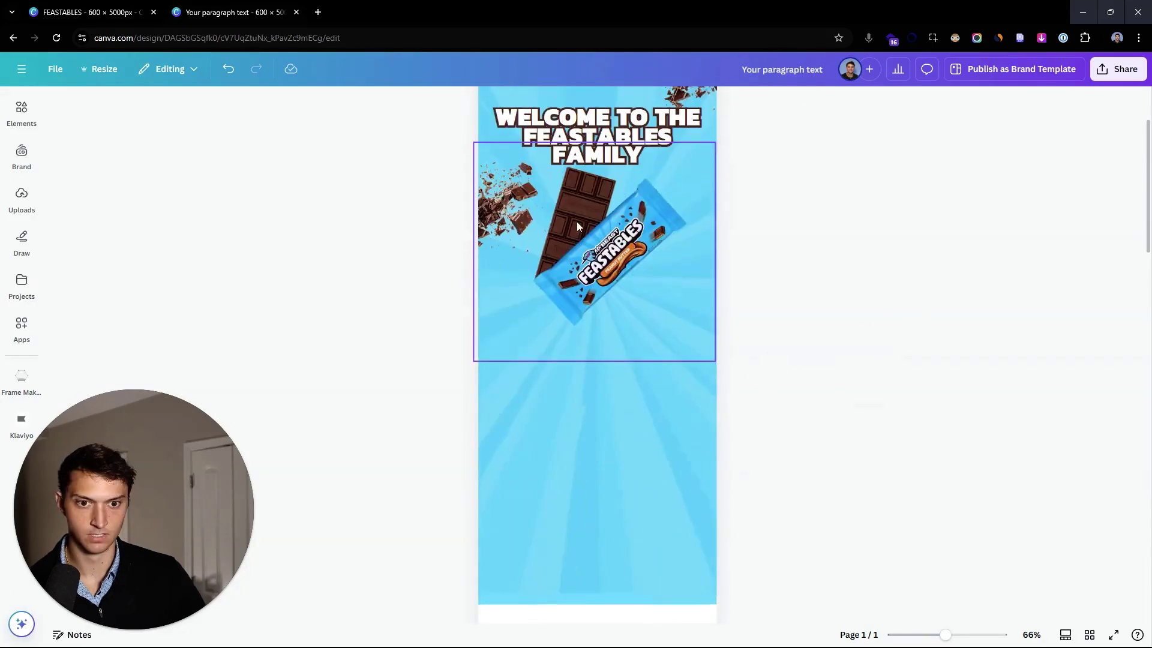
- Add a rectangle below the chocolate bar image and stretch it into a wide, flat button shape, checking the finished design
{"action": "key", "text": "ctrl+v"}
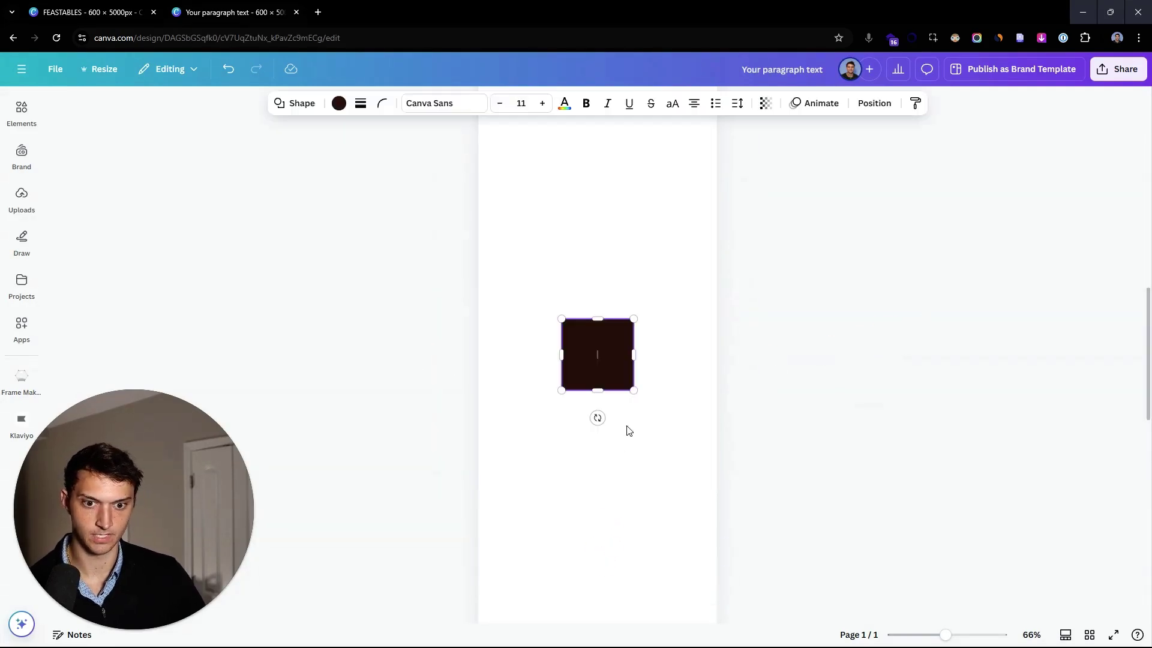
{"action": "scroll", "coordinate": [622, 354], "scroll_direction": "up", "scroll_amount": 5}
{"action": "left_click_drag", "start_coordinate": [594, 353], "coordinate": [504, 373]}
{"action": "left_click_drag", "start_coordinate": [610, 407], "coordinate": [618, 376]}
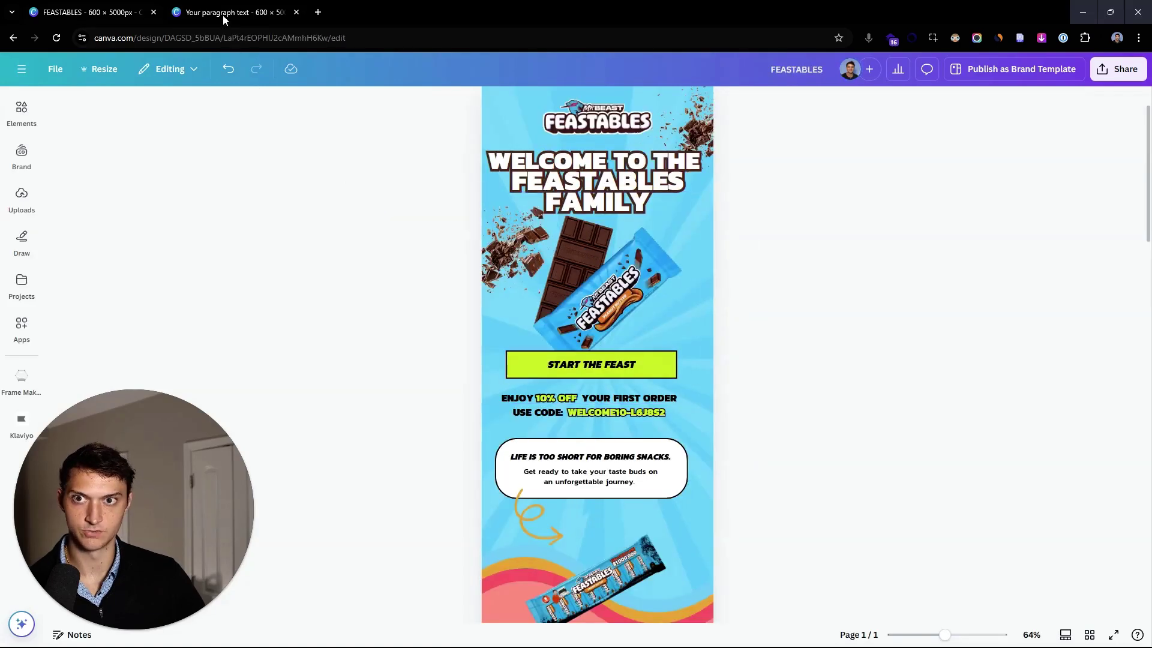
{"action": "left_click", "coordinate": [223, 17]}
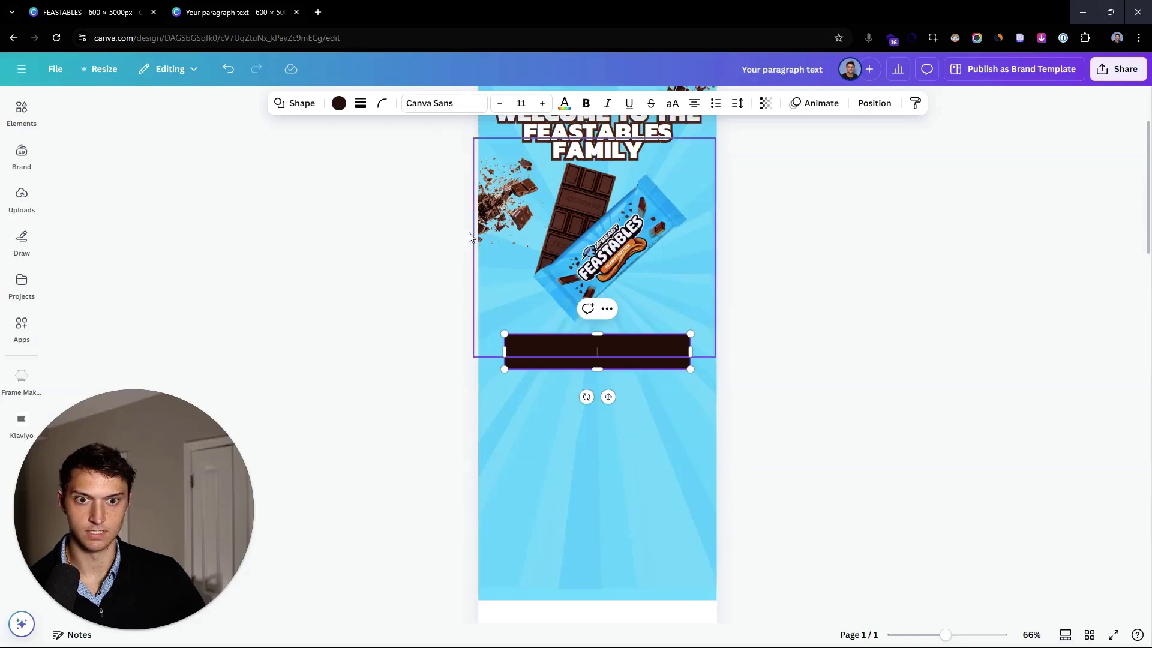
- Fill the button rectangle with lime green, narrow it slightly and move it closer to the chocolate bar
{"action": "left_click", "coordinate": [339, 103]}
{"action": "scroll", "coordinate": [617, 355], "scroll_direction": "up", "scroll_amount": 5}
{"action": "left_click_drag", "start_coordinate": [599, 382], "coordinate": [599, 373]}
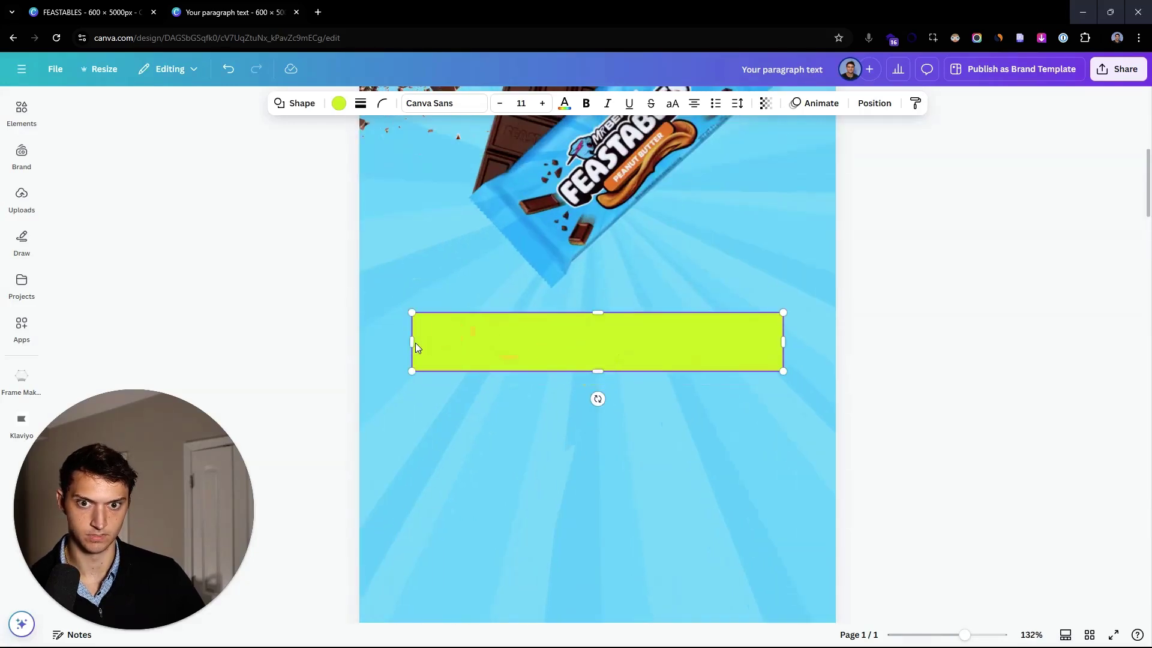
{"action": "mouse_move", "coordinate": [415, 348]}
{"action": "left_mouse_down"}
{"action": "mouse_move", "coordinate": [437, 345]}
{"action": "mouse_move", "coordinate": [422, 331]}
{"action": "left_mouse_up"}
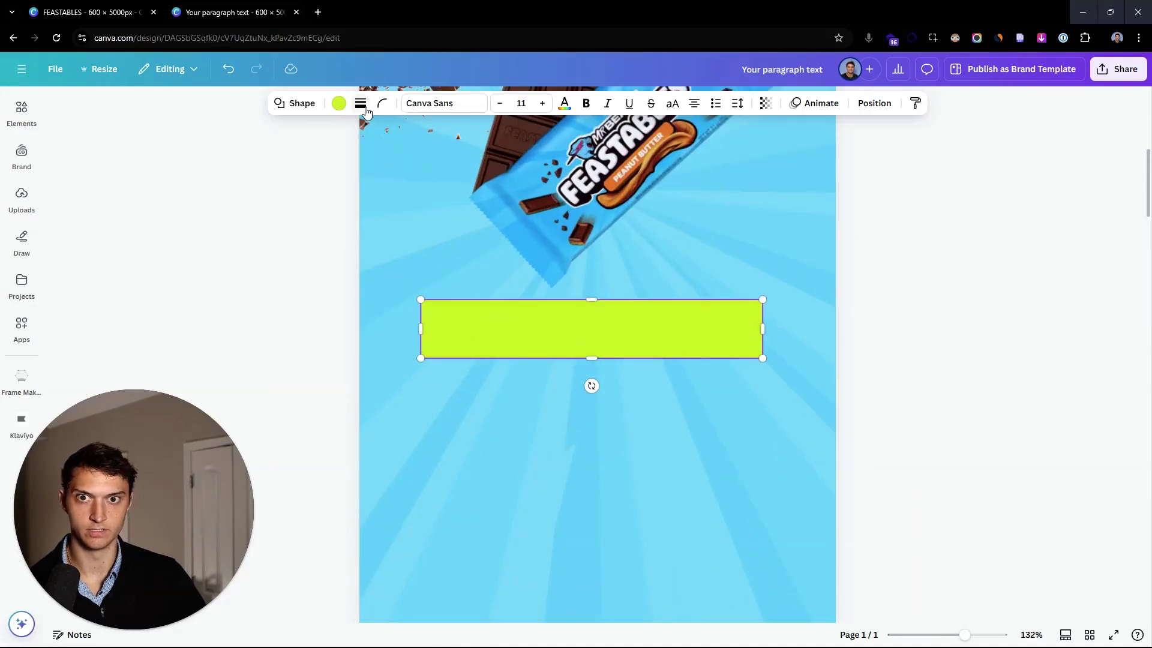
- Give the lime green button a solid black border and label it "START THE FEAST"
{"action": "left_click", "coordinate": [360, 103]}
{"action": "left_click", "coordinate": [286, 180]}
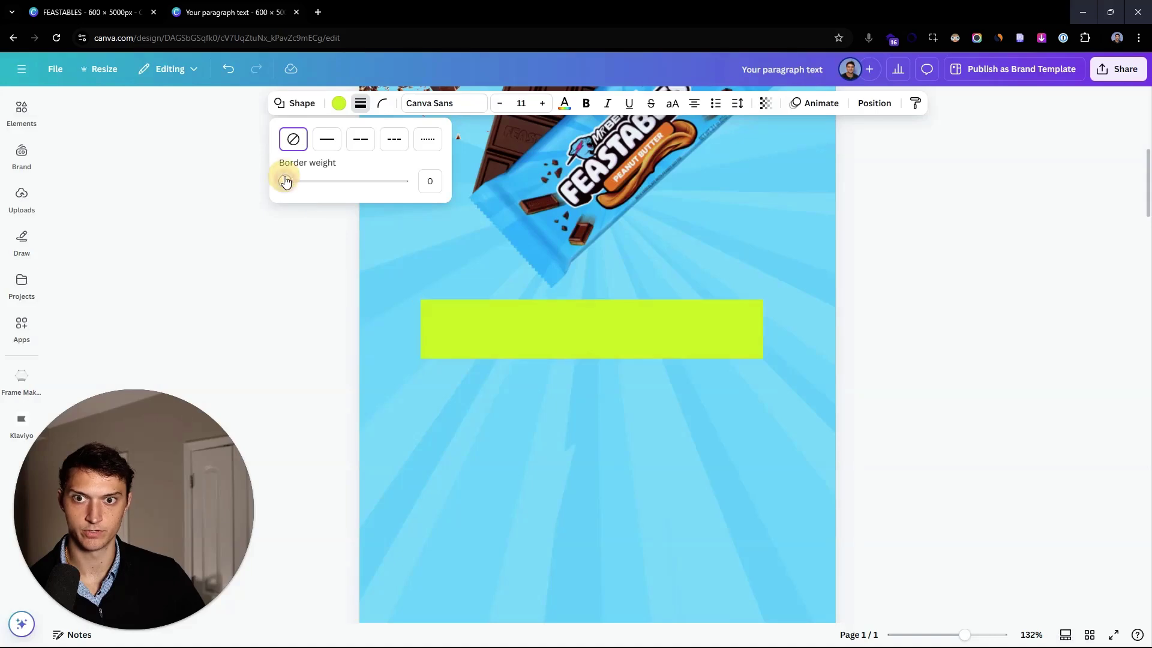
{"action": "left_click", "coordinate": [555, 340]}
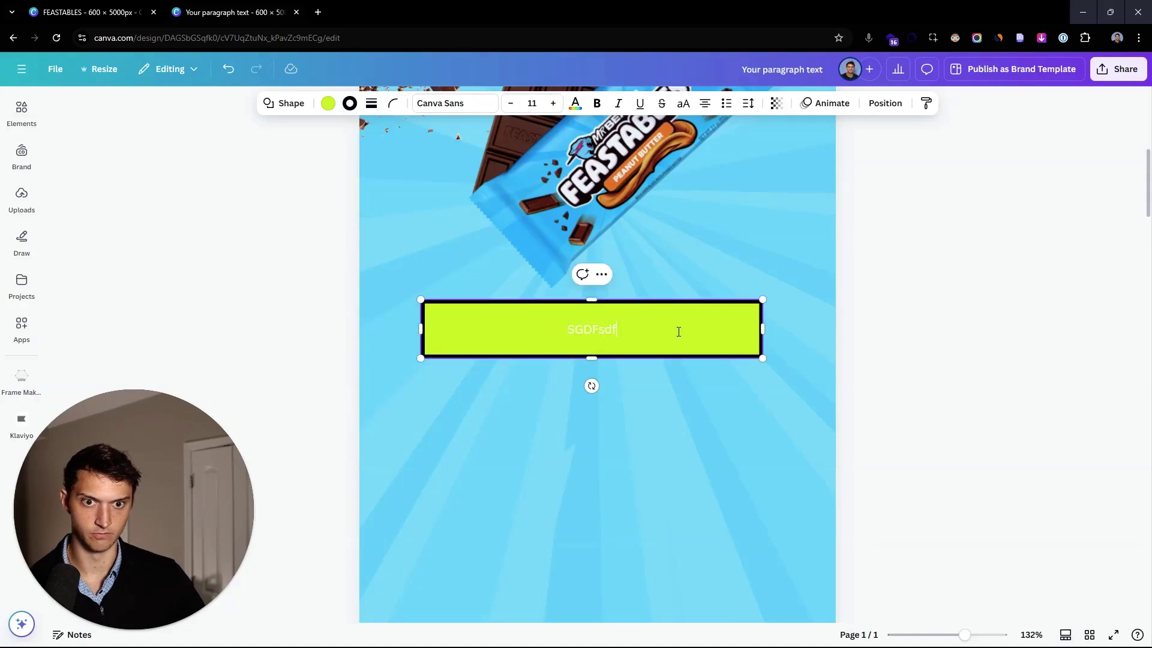
{"action": "key", "text": "ctrl+a"}
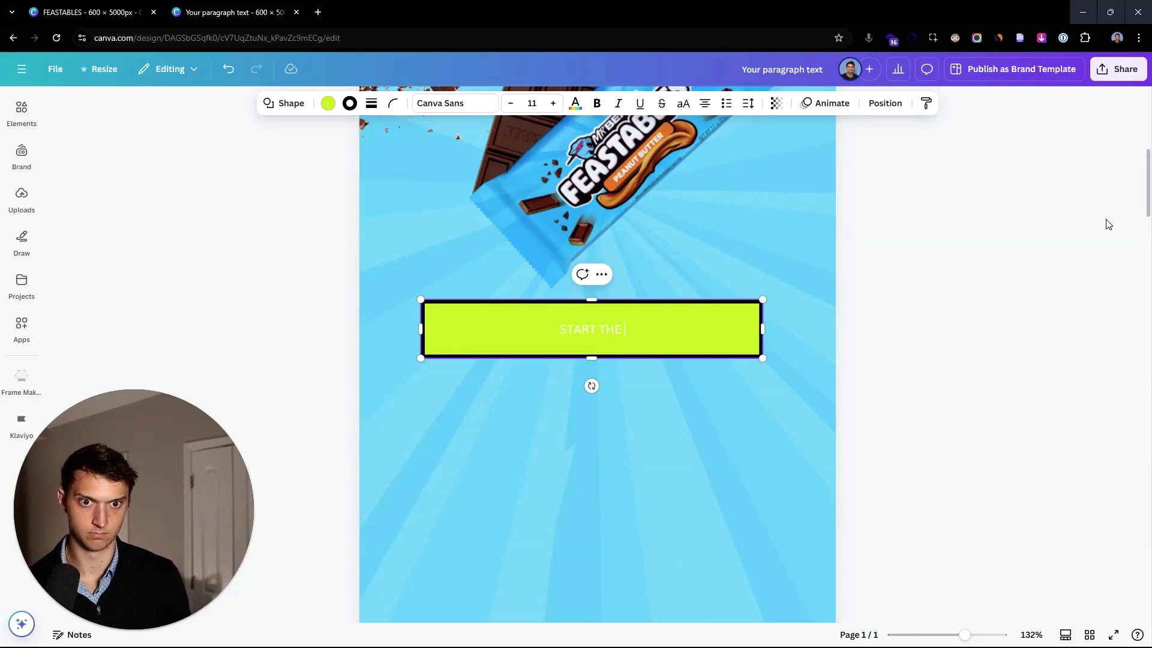
- Increase the font size of the "START THE FEAST" label to 17
{"action": "key", "text": "ctrl+a"}
{"action": "left_click", "coordinate": [553, 104]}
{"action": "left_click", "coordinate": [553, 104]}
{"action": "left_click", "coordinate": [553, 103]}
{"action": "left_click", "coordinate": [554, 103]}
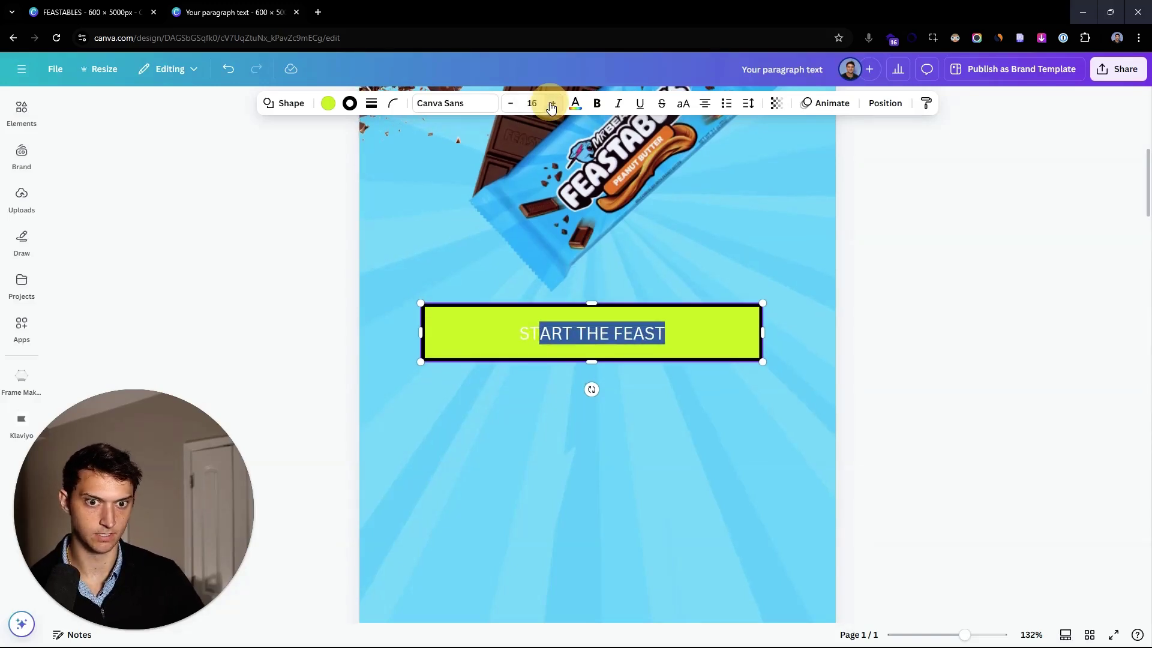
{"action": "left_click", "coordinate": [553, 104]}
{"action": "left_click", "coordinate": [553, 103]}
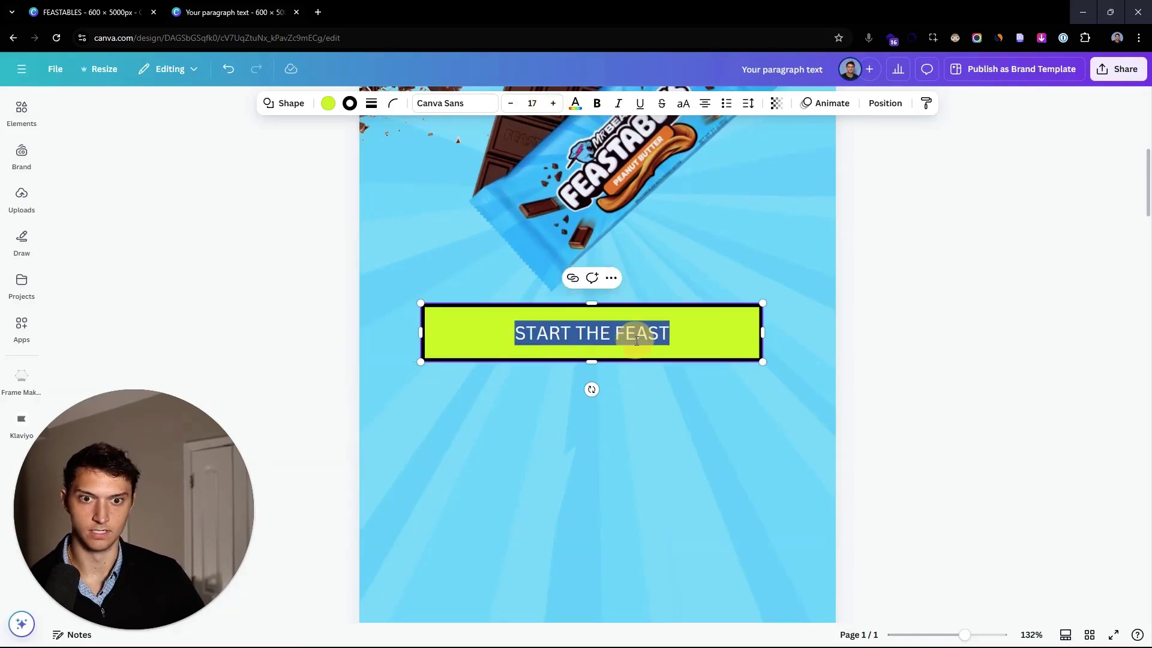
- Set the "START THE FEAST" label in Kanit Bold italic and colour it black
{"action": "left_click", "coordinate": [455, 103]}
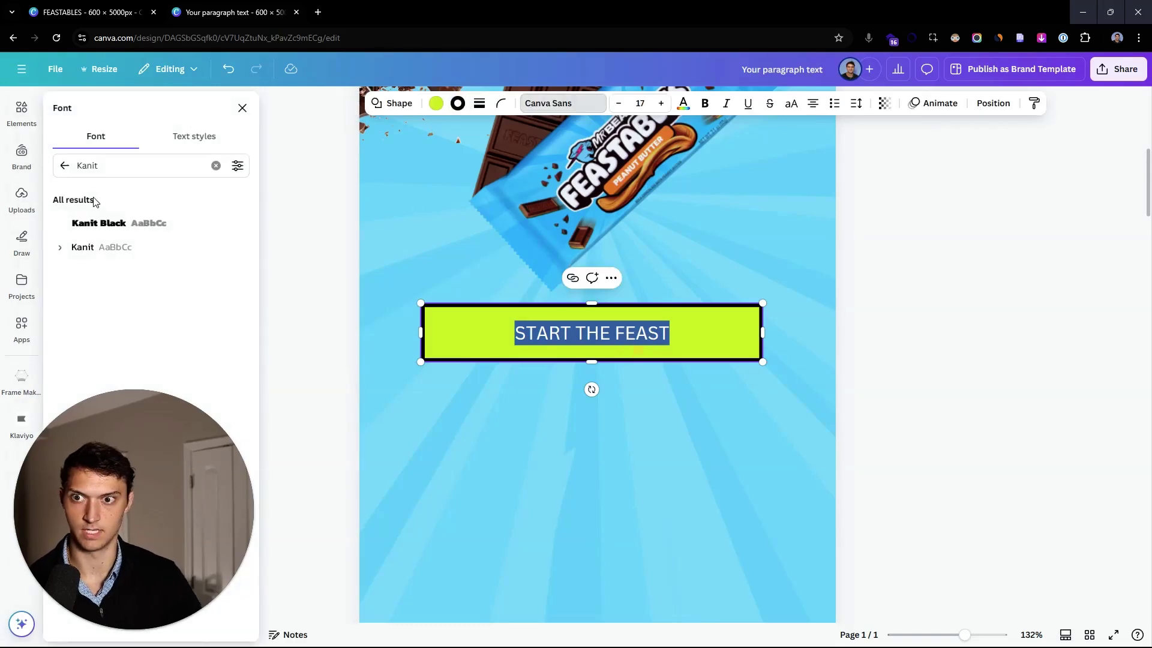
{"action": "left_click", "coordinate": [82, 247]}
{"action": "left_click", "coordinate": [60, 247]}
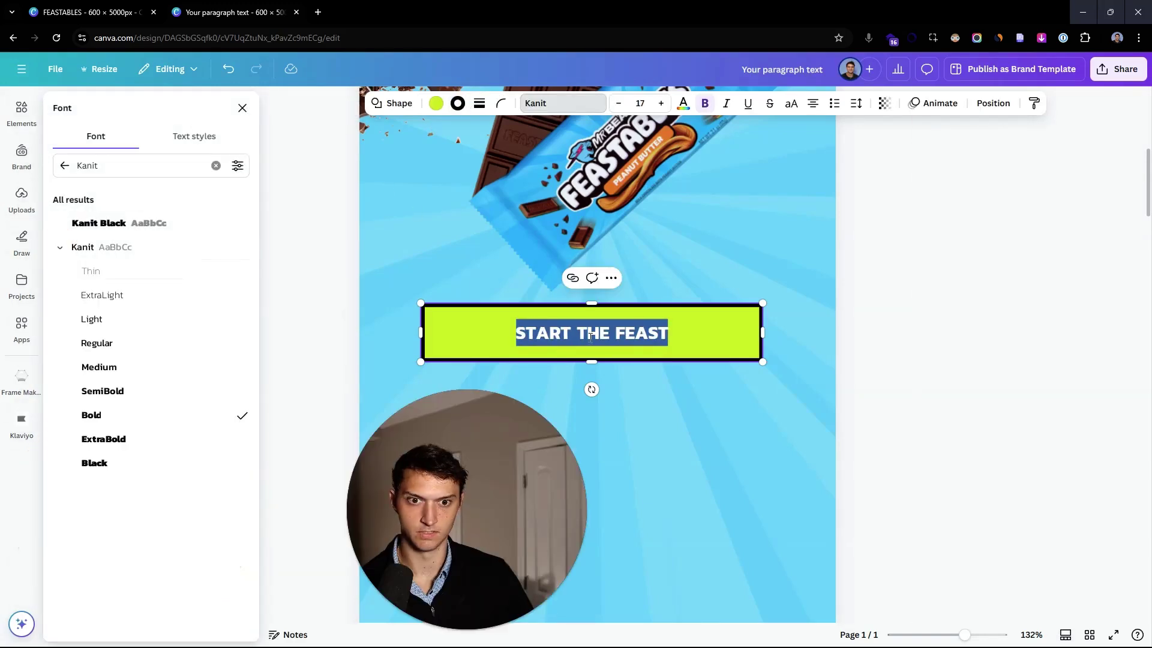
{"action": "key", "text": "ctrl+i"}
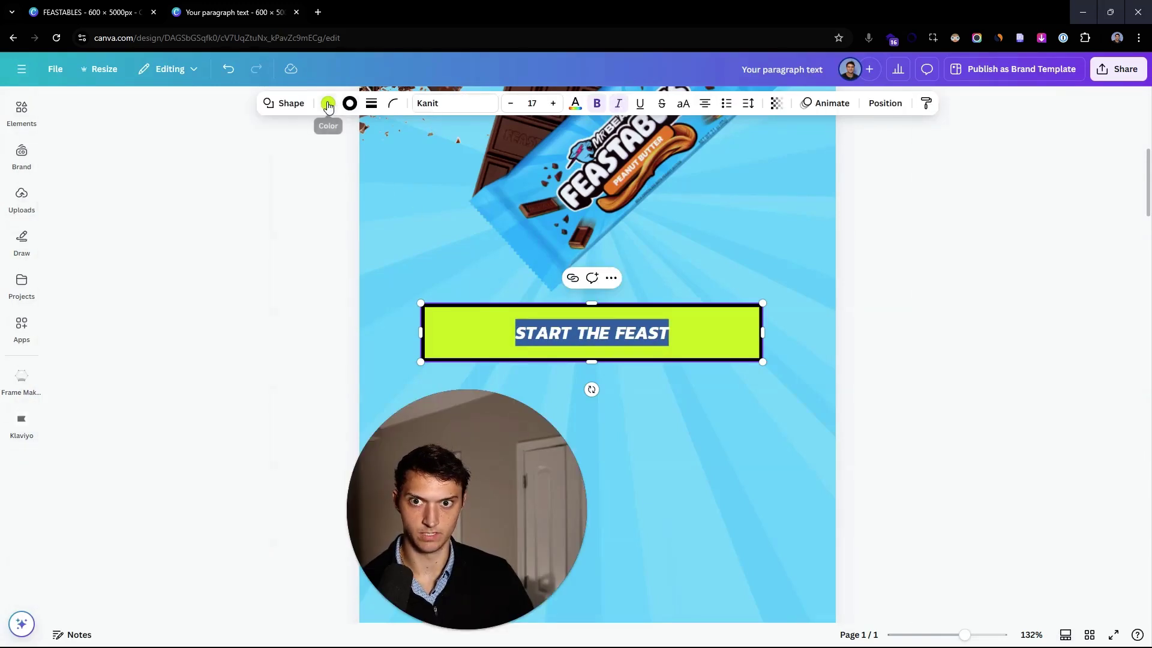
{"action": "left_click", "coordinate": [574, 105]}
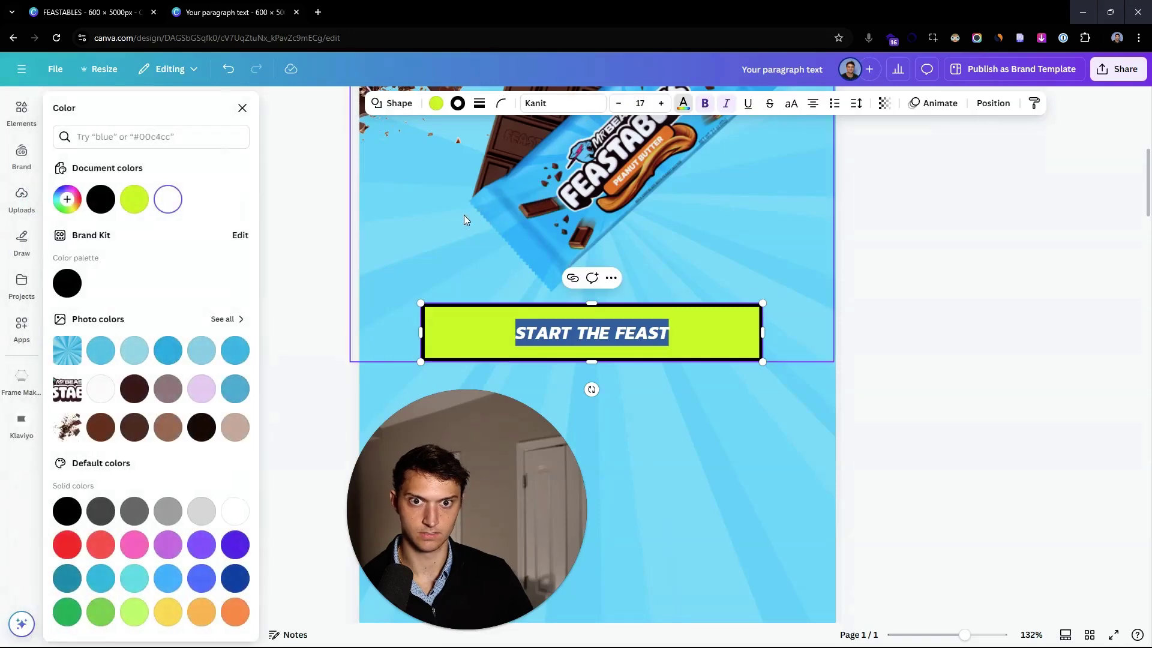
{"action": "left_click", "coordinate": [108, 203]}
{"action": "key", "text": "Escape"}
- Adjust the weight of the button's black border and move the button up against the chocolate bar's lower edge
{"action": "scroll", "coordinate": [539, 227], "scroll_direction": "up", "scroll_amount": 1}
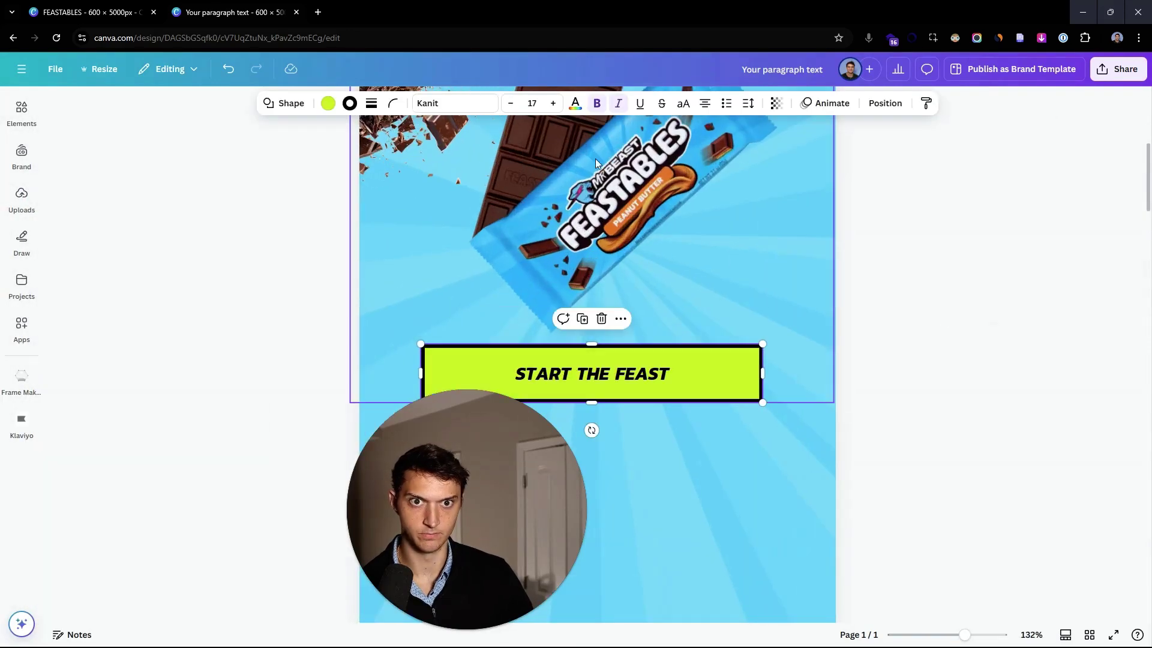
{"action": "left_click", "coordinate": [349, 103]}
{"action": "left_click", "coordinate": [479, 103]}
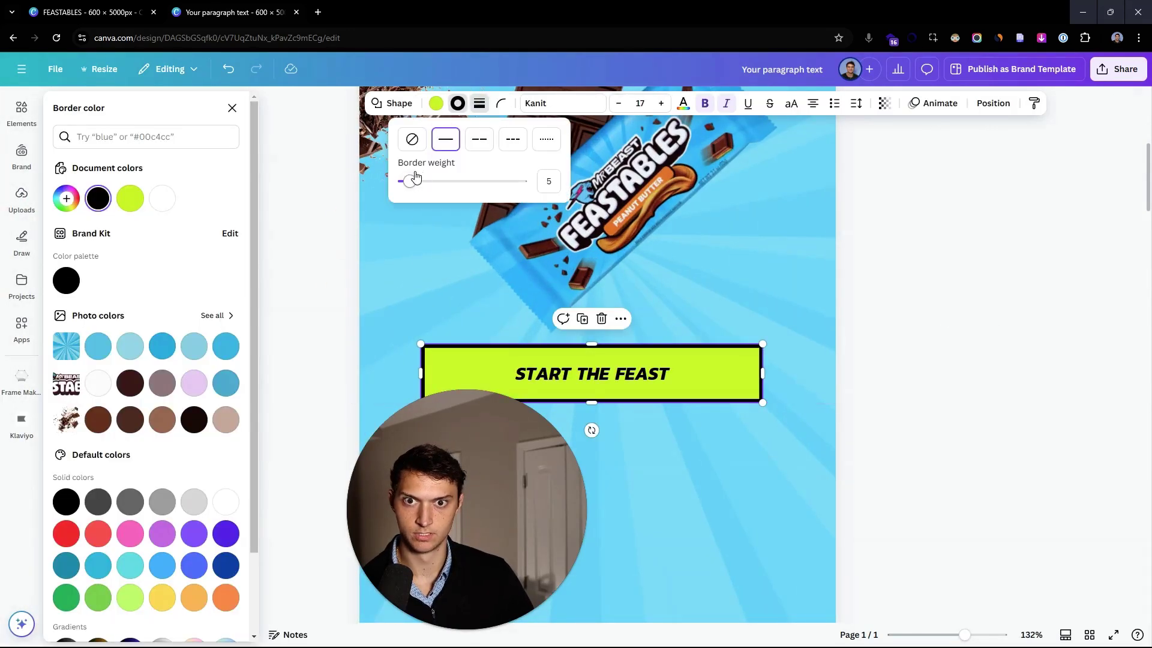
{"action": "left_click_drag", "start_coordinate": [400, 180], "coordinate": [414, 180]}
{"action": "scroll", "coordinate": [619, 423], "scroll_direction": "down", "scroll_amount": 5}
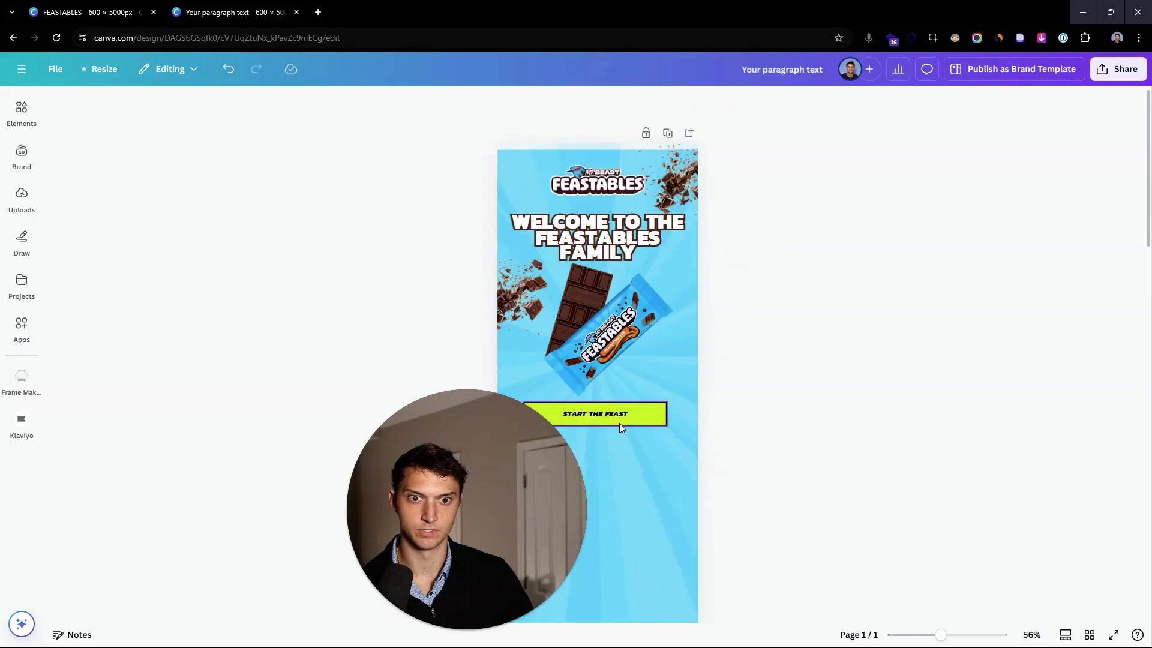
{"action": "left_click", "coordinate": [719, 416]}
{"action": "scroll", "coordinate": [372, 178], "scroll_direction": "down", "scroll_amount": 1}
- Examine how the "ENJOY 10% OFF YOUR FIRST ORDER" text is styled in the finished design and return to the new design
{"action": "key", "text": "ctrl+Tab"}
{"action": "left_click", "coordinate": [325, 250]}
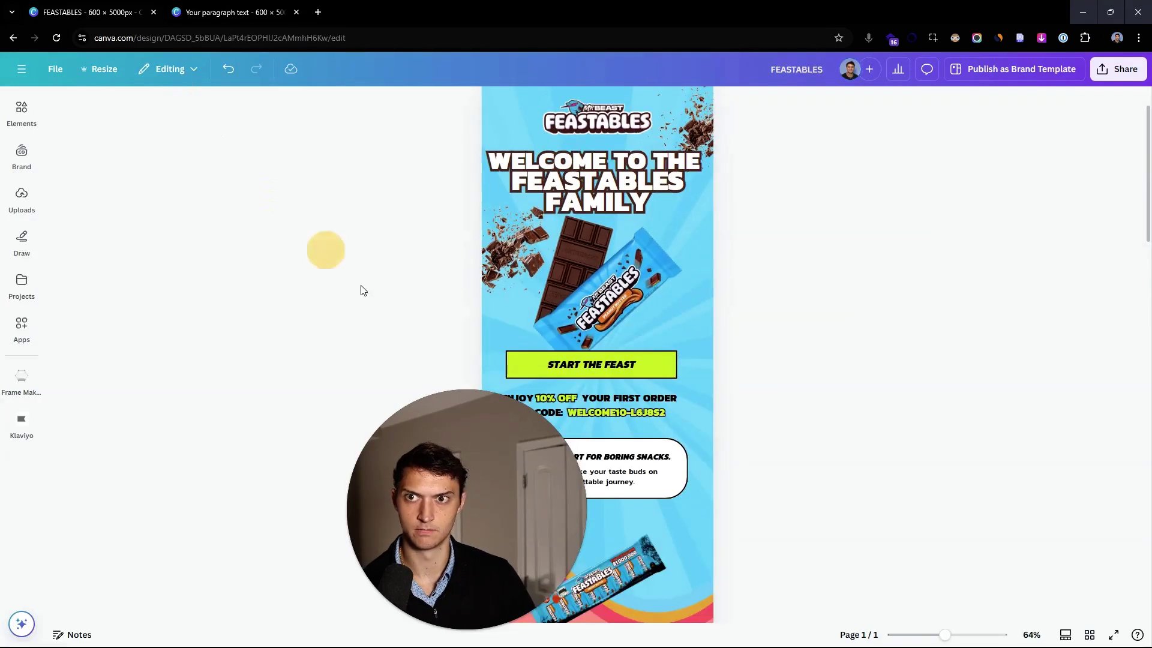
{"action": "scroll", "coordinate": [367, 279], "scroll_direction": "down", "scroll_amount": 2}
{"action": "left_click", "coordinate": [643, 280]}
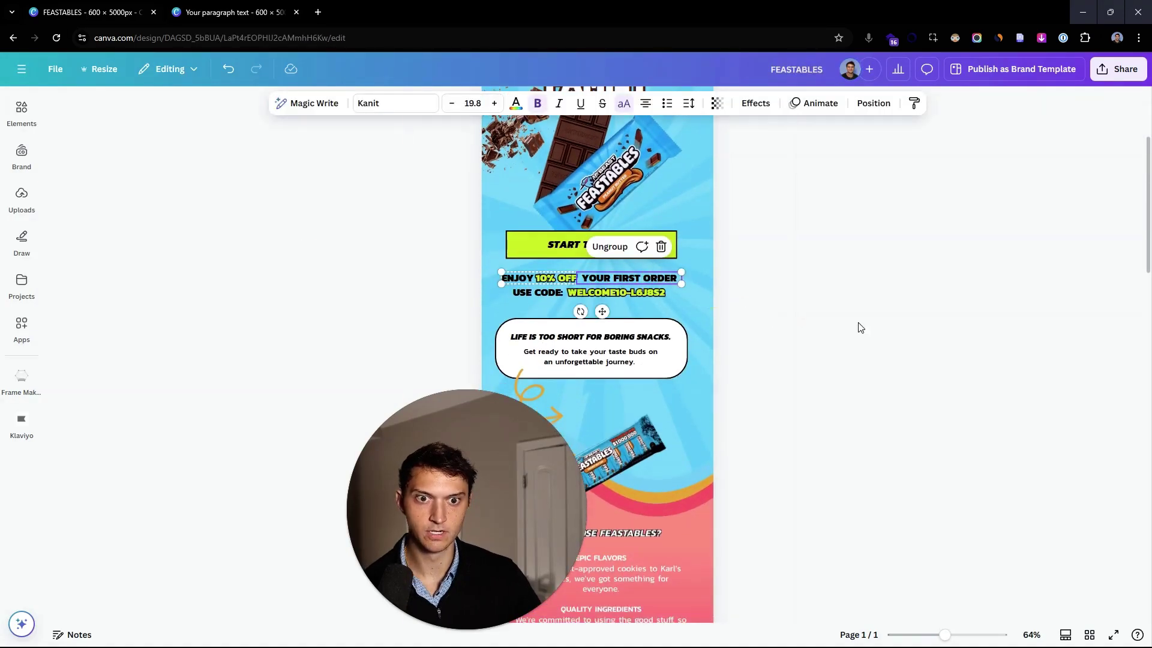
{"action": "scroll", "coordinate": [518, 255], "scroll_direction": "up", "scroll_amount": 4}
{"action": "left_click", "coordinate": [502, 286]}
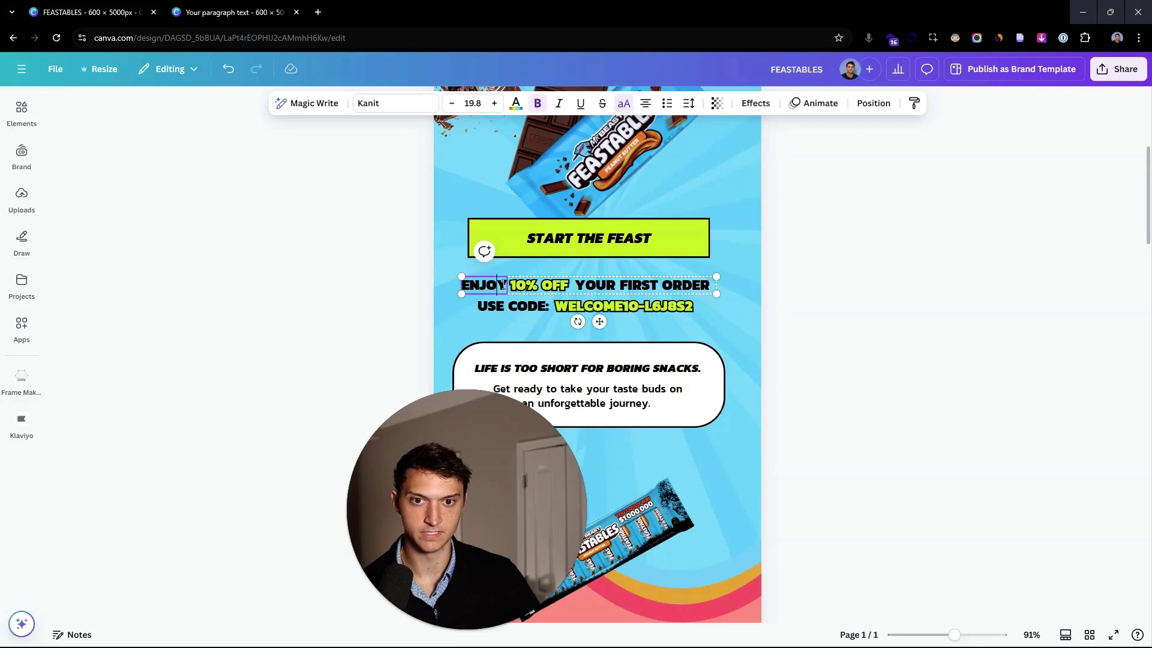
{"action": "double_click", "coordinate": [489, 283]}
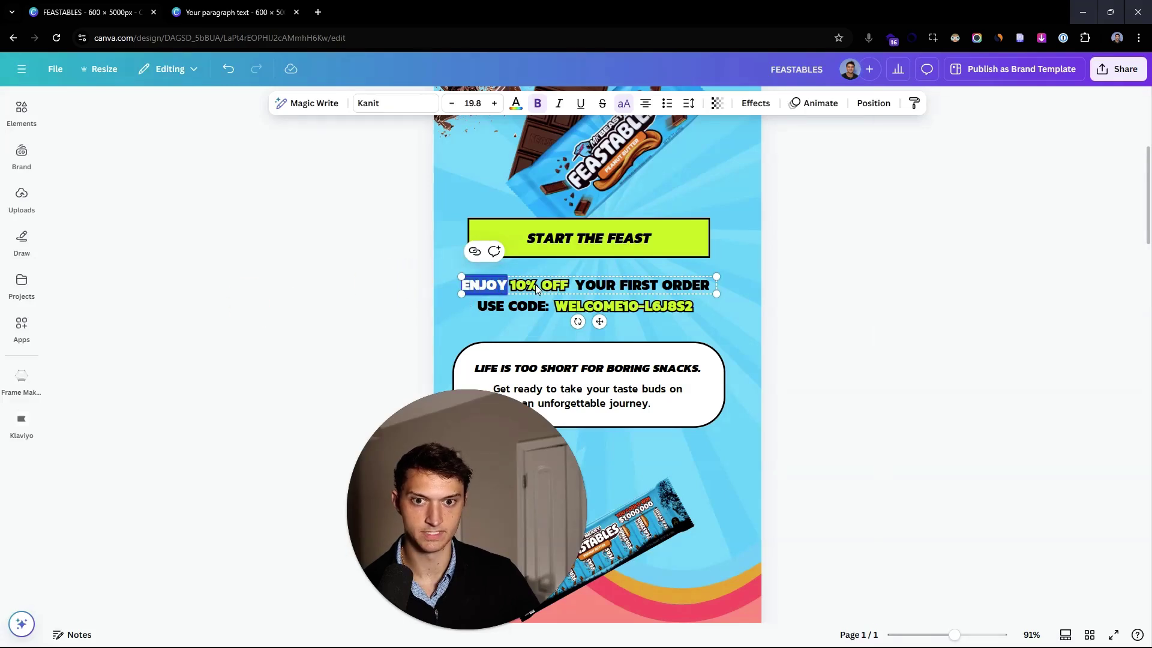
{"action": "left_click_drag", "start_coordinate": [510, 286], "coordinate": [553, 286]}
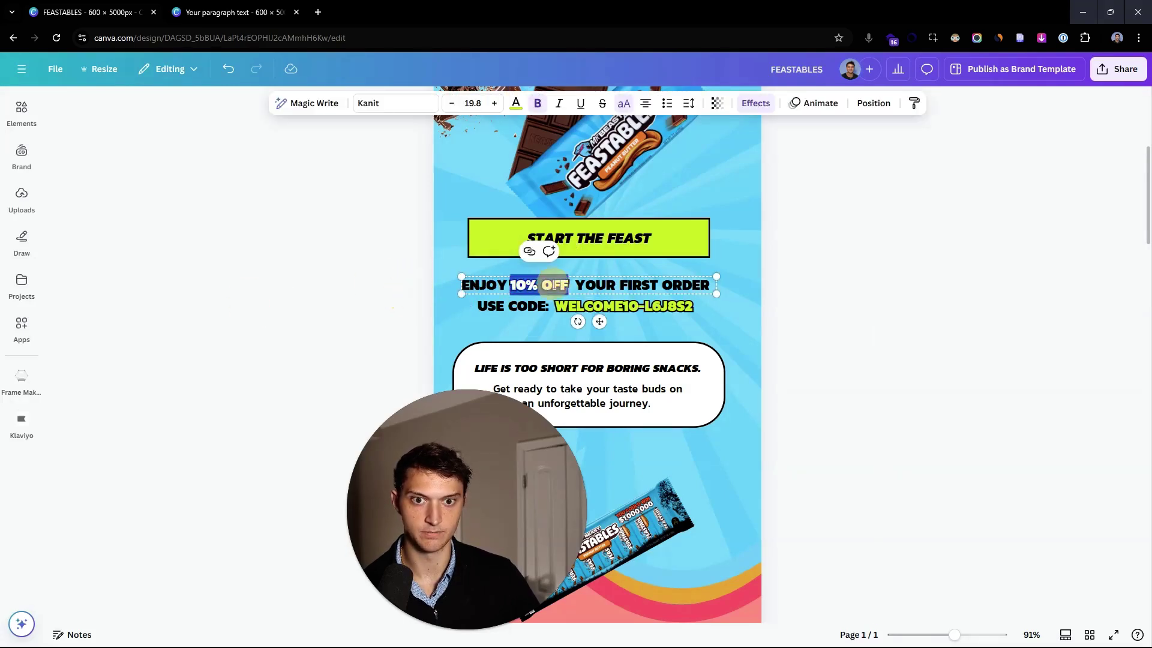
{"action": "left_click", "coordinate": [356, 279]}
{"action": "left_click", "coordinate": [231, 11]}
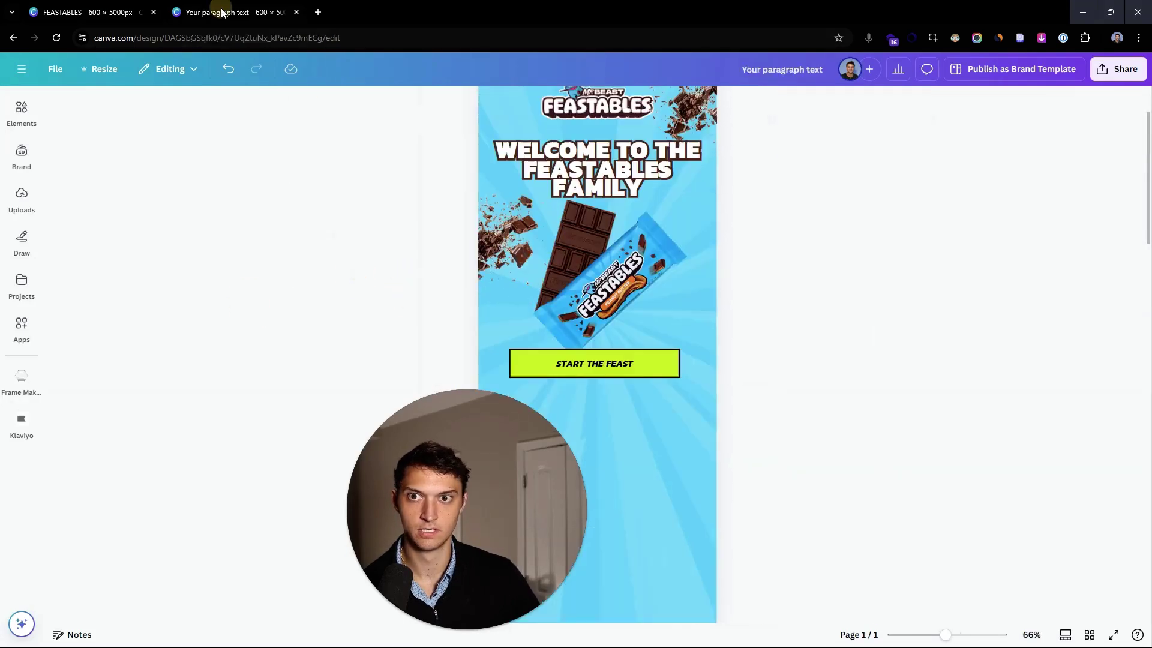
- Place a copy of the "WELCOME TO THE" heading line just below the START THE FEAST button
{"action": "scroll", "coordinate": [641, 168], "scroll_direction": "down", "scroll_amount": 2}
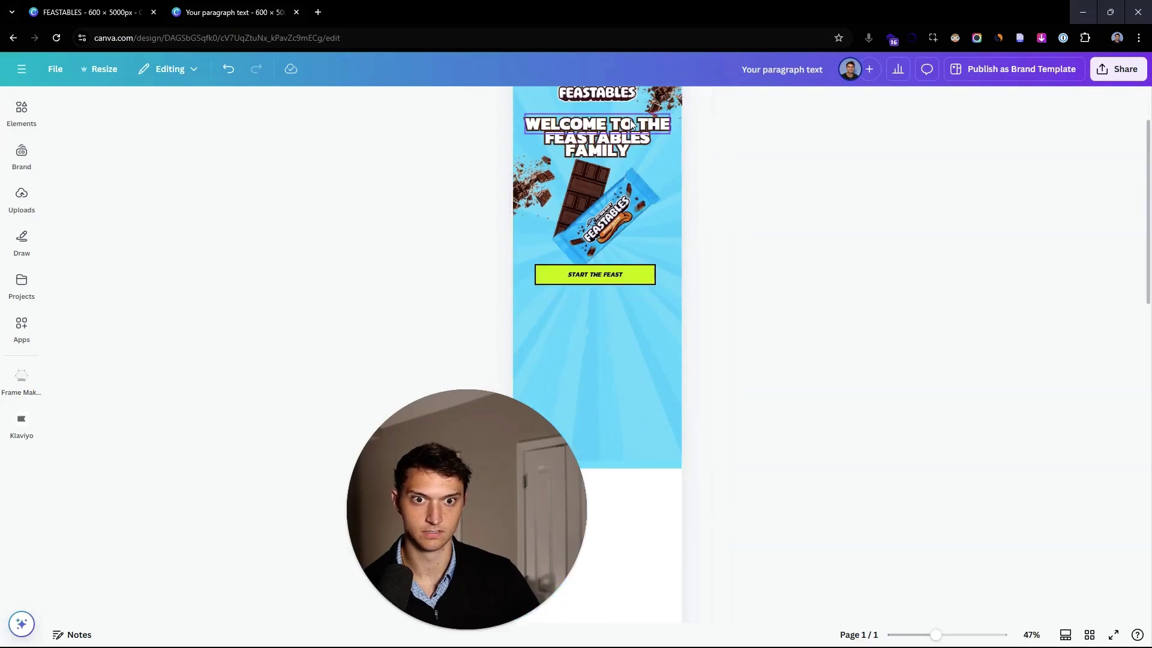
{"action": "scroll", "coordinate": [631, 124], "scroll_direction": "up", "scroll_amount": 2}
{"action": "left_click", "coordinate": [637, 153]}
{"action": "left_click_drag", "start_coordinate": [637, 153], "coordinate": [642, 255]}
{"action": "key", "text": "ctrl+plus"}
{"action": "key", "text": "ctrl+plus"}
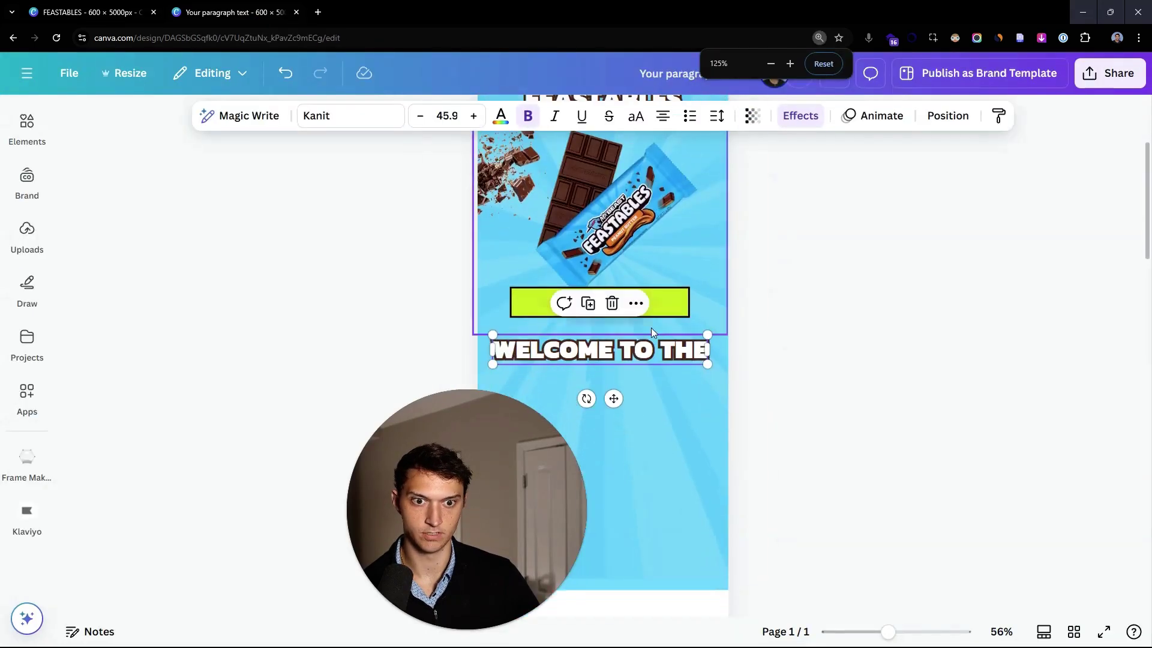
- Reduce the copied line's font size to 20, checking it against the offer text in the finished design
{"action": "left_click", "coordinate": [420, 116]}
{"action": "left_click", "coordinate": [447, 116]}
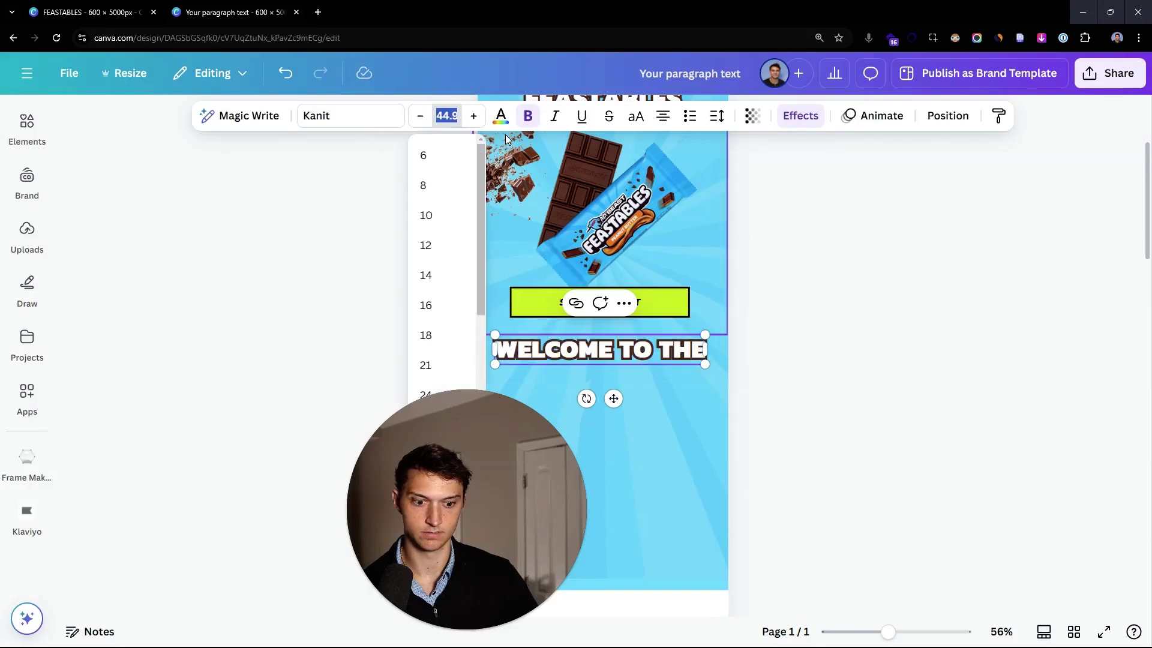
{"action": "type", "text": "19.8"}
{"action": "key", "text": "Return"}
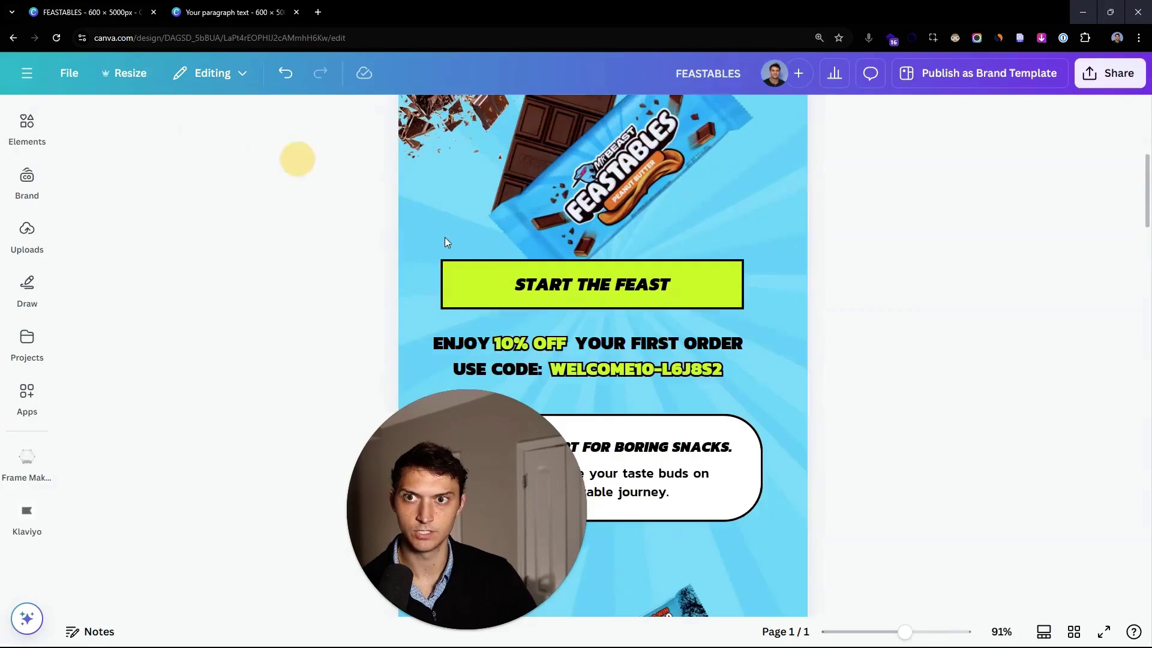
{"action": "left_click", "coordinate": [470, 339]}
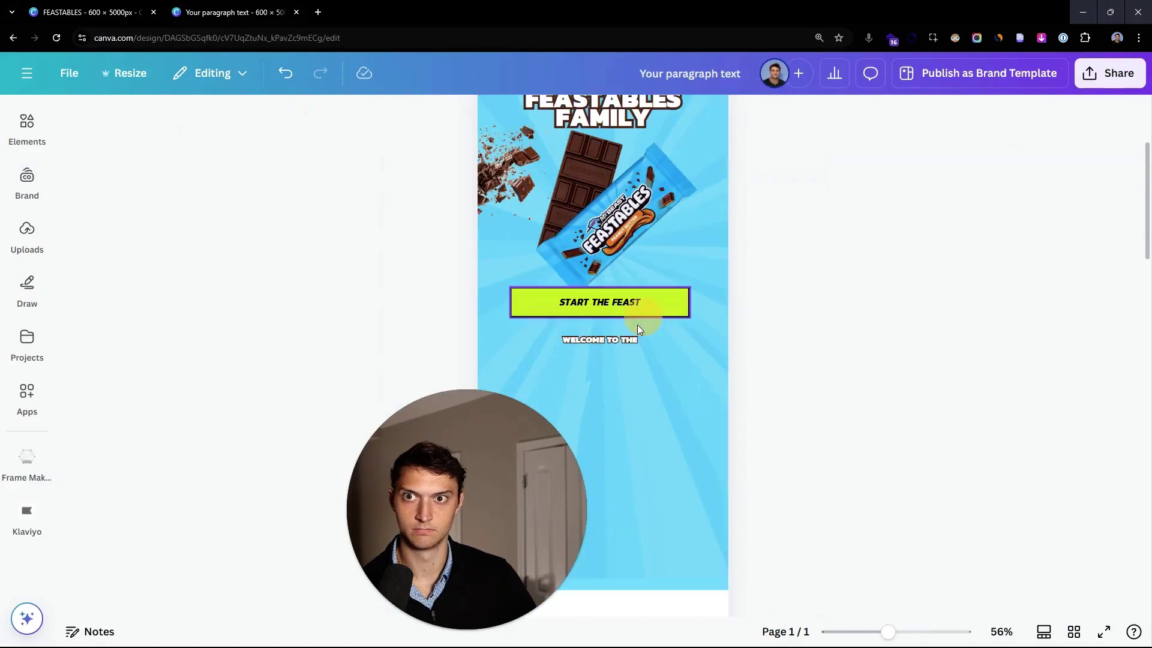
{"action": "left_click", "coordinate": [600, 341]}
{"action": "left_click", "coordinate": [447, 116]}
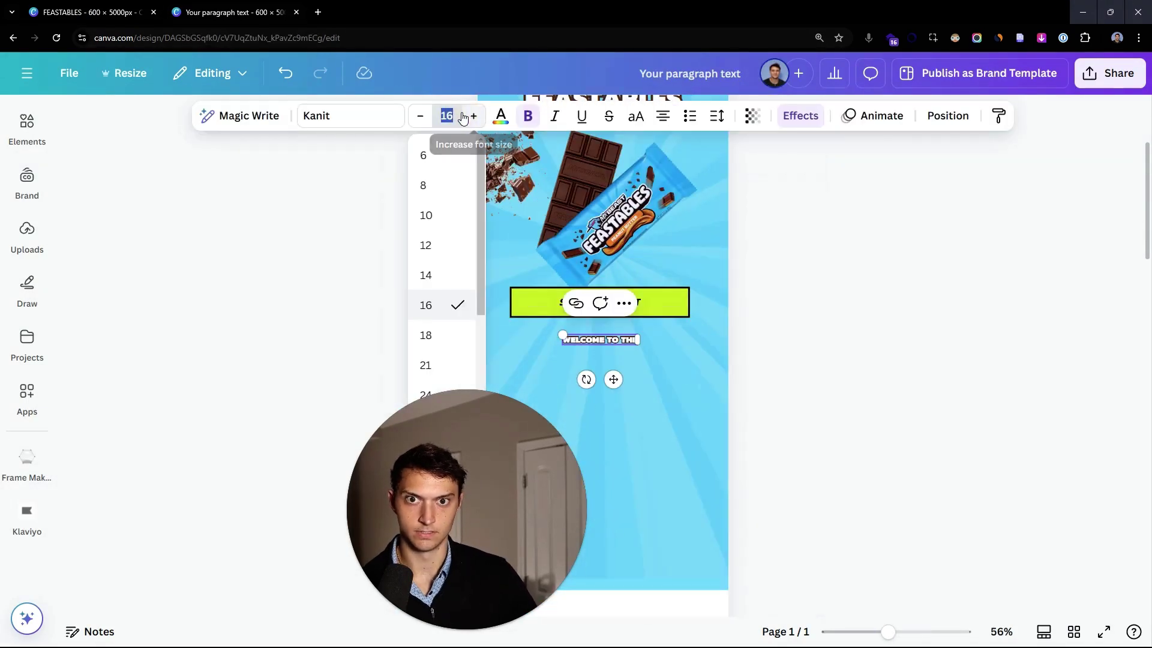
{"action": "left_click", "coordinate": [463, 116]}
{"action": "left_click", "coordinate": [463, 116]}
{"action": "scroll", "coordinate": [599, 336], "scroll_direction": "up", "scroll_amount": 5}
{"action": "scroll", "coordinate": [630, 360], "scroll_direction": "down", "scroll_amount": 2}
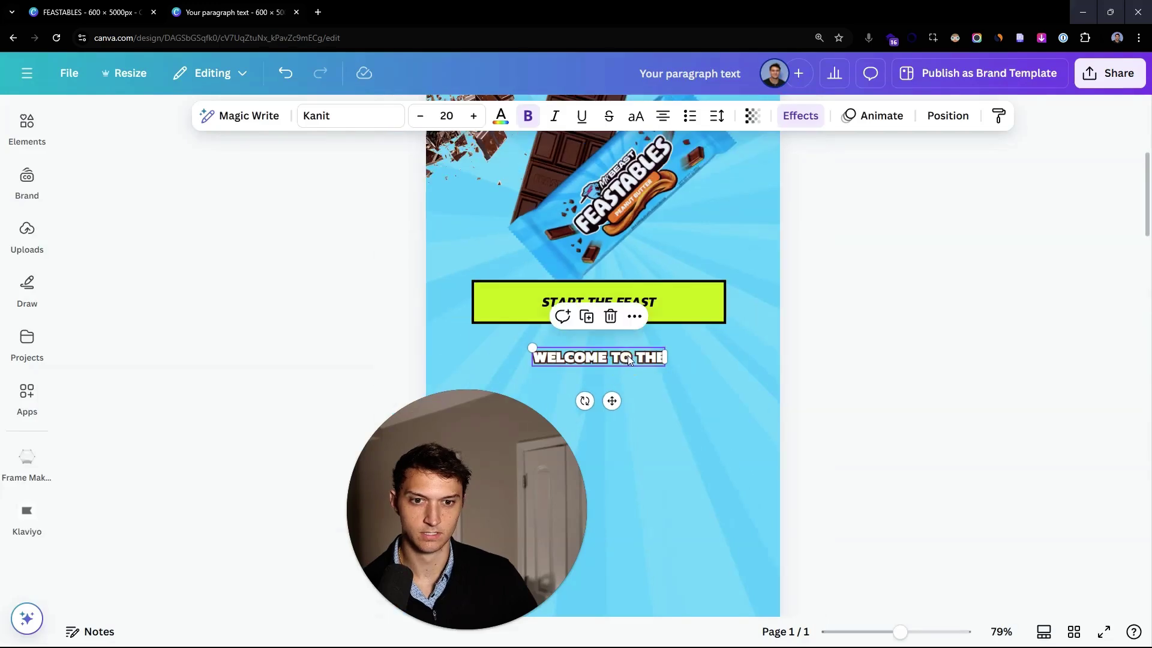
- Duplicate the small "WELCOME TO THE" line to its left and colour the centred original lime green
{"action": "left_click_drag", "start_coordinate": [630, 359], "coordinate": [490, 347]}
{"action": "scroll", "coordinate": [698, 224], "scroll_direction": "down", "scroll_amount": 2}
{"action": "left_click", "coordinate": [613, 286]}
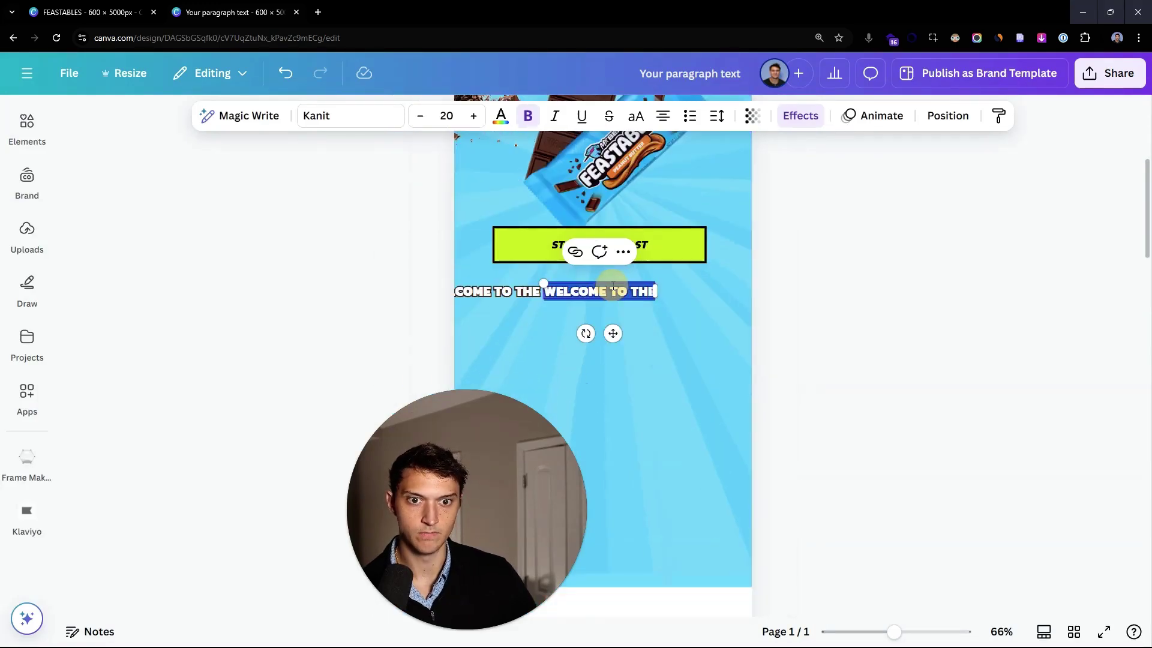
{"action": "left_click", "coordinate": [509, 123]}
{"action": "left_click", "coordinate": [162, 234]}
{"action": "left_click", "coordinate": [818, 329]}
{"action": "left_click", "coordinate": [612, 289]}
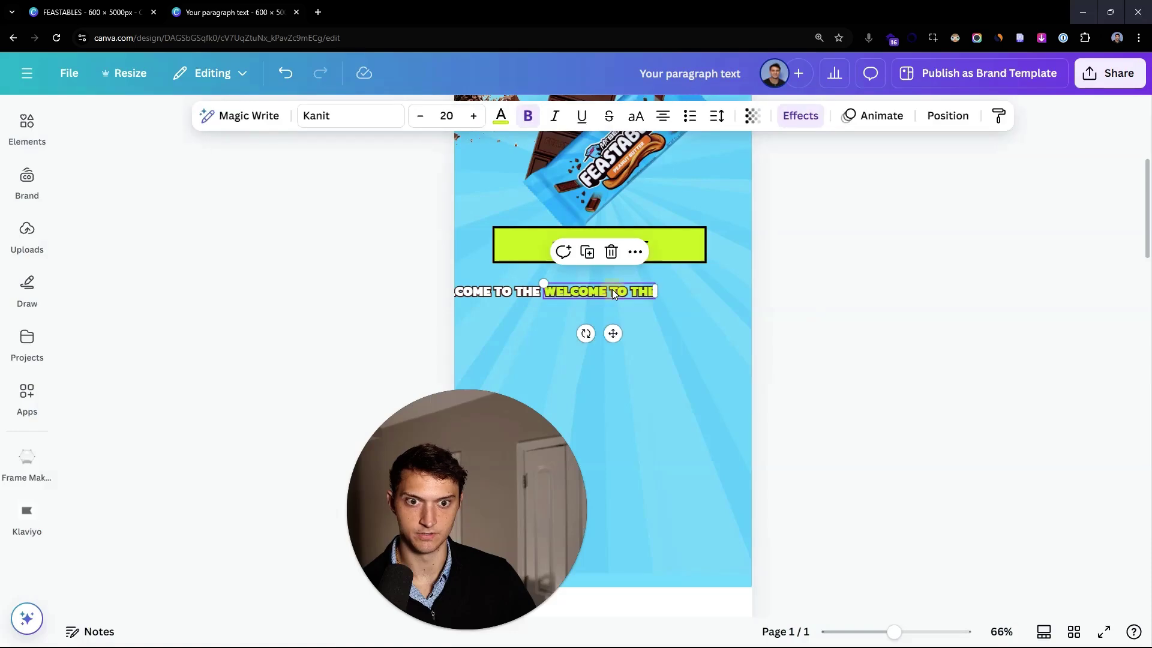
- Change the lime green line's outline colour to black and replace its text with "10% OFF"
{"action": "scroll", "coordinate": [621, 300], "scroll_direction": "up", "scroll_amount": 3}
{"action": "left_click", "coordinate": [801, 115]}
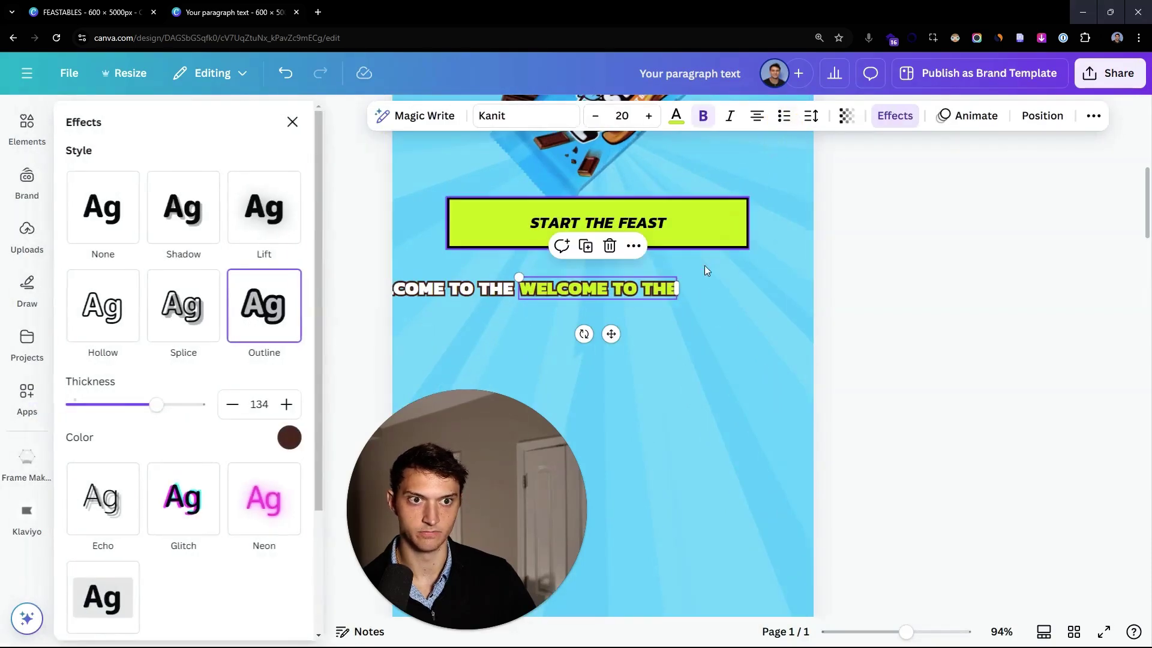
{"action": "left_click", "coordinate": [290, 437]}
{"action": "left_click", "coordinate": [600, 391]}
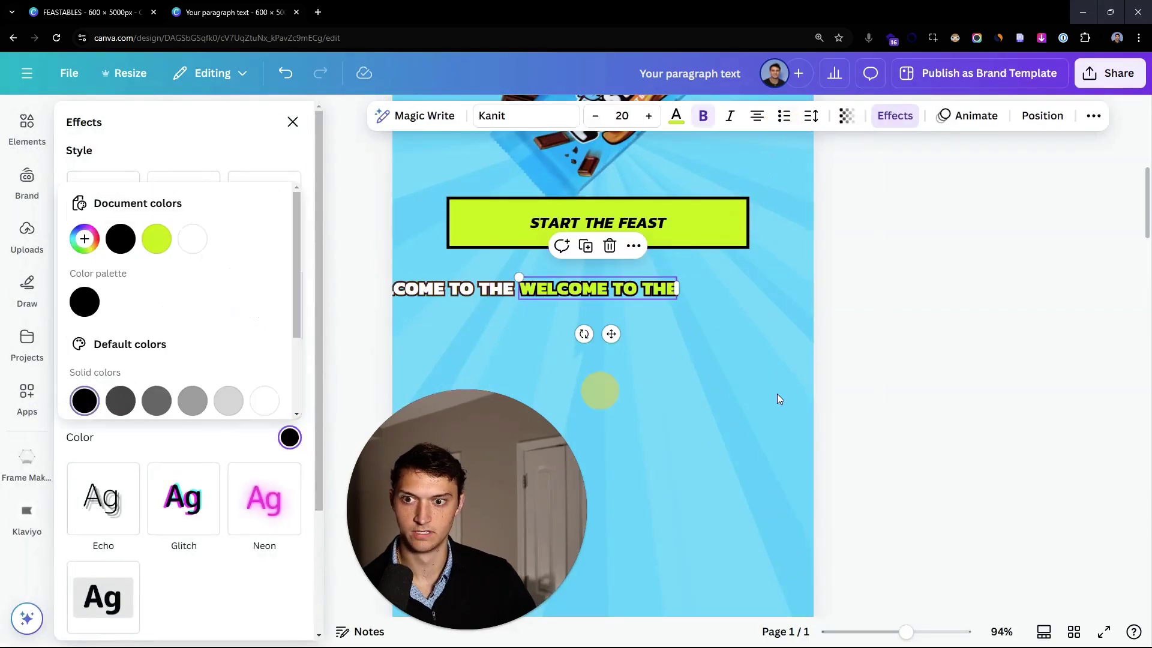
{"action": "left_click", "coordinate": [846, 367]}
{"action": "left_click", "coordinate": [566, 291]}
{"action": "type", "text": "10% OFF"}
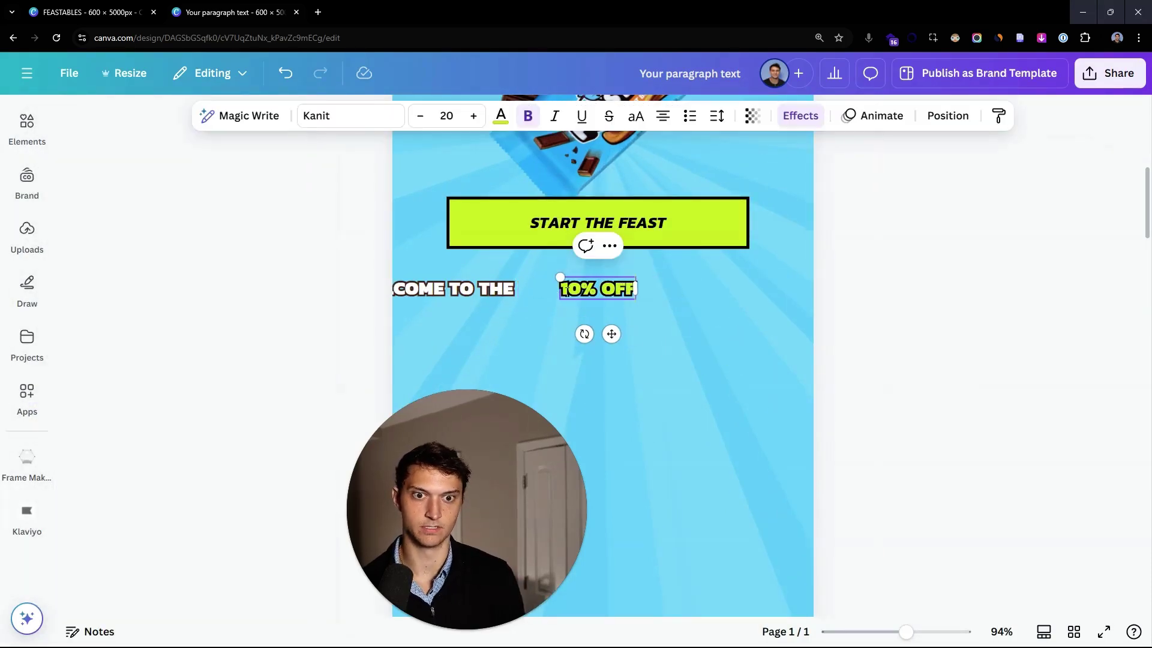
- Replace the white copy's text with "ENJOY" and remove its outline effect
{"action": "left_click", "coordinate": [441, 289]}
{"action": "type", "text": "ENJOY!"}
{"action": "left_click", "coordinate": [800, 115]}
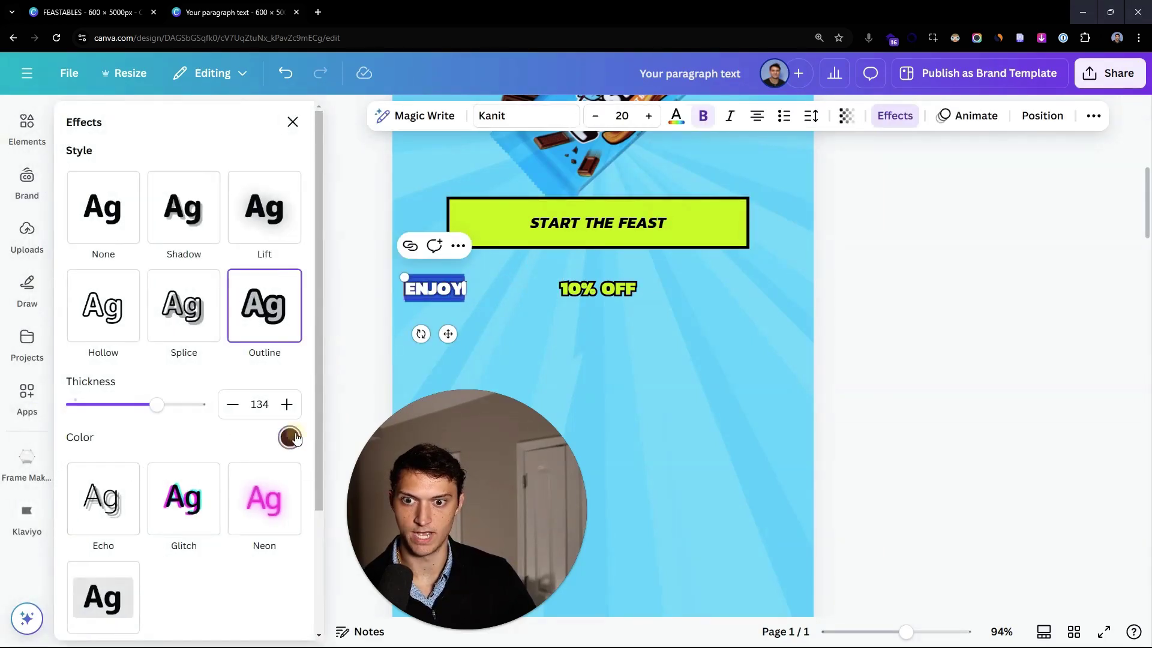
{"action": "left_click", "coordinate": [373, 282]}
{"action": "left_click", "coordinate": [407, 288]}
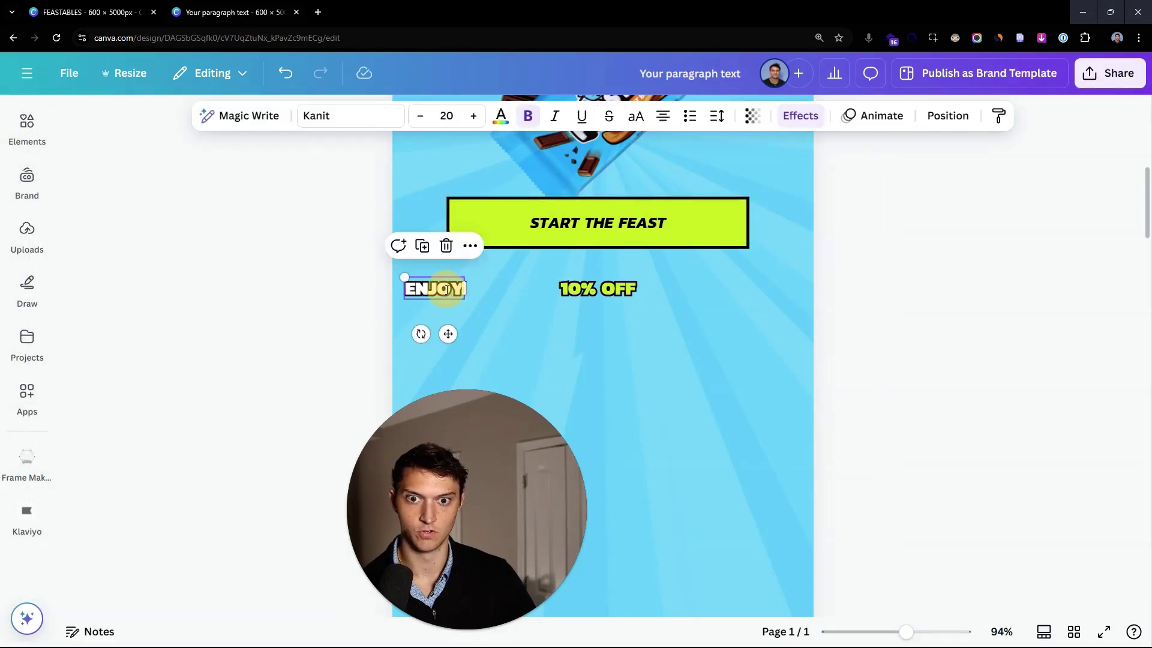
{"action": "left_click", "coordinate": [804, 123]}
{"action": "left_click", "coordinate": [103, 207]}
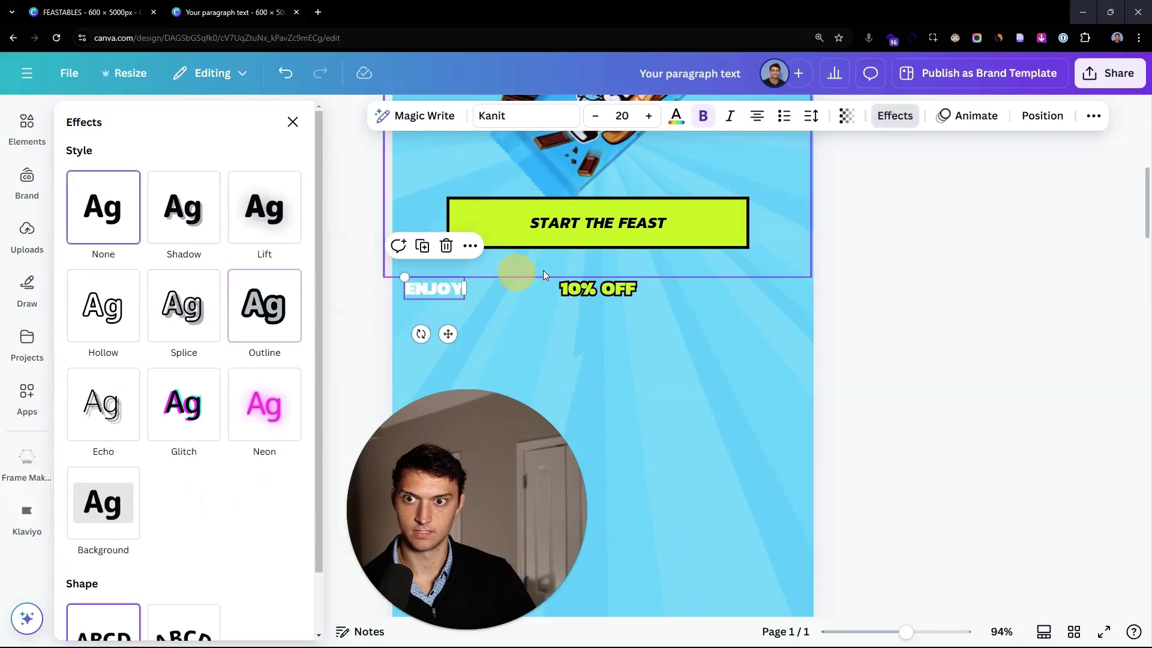
- Colour the word "ENJOY" black and move "10% OFF" right beside it
{"action": "left_click", "coordinate": [676, 115]}
{"action": "left_click", "coordinate": [123, 248]}
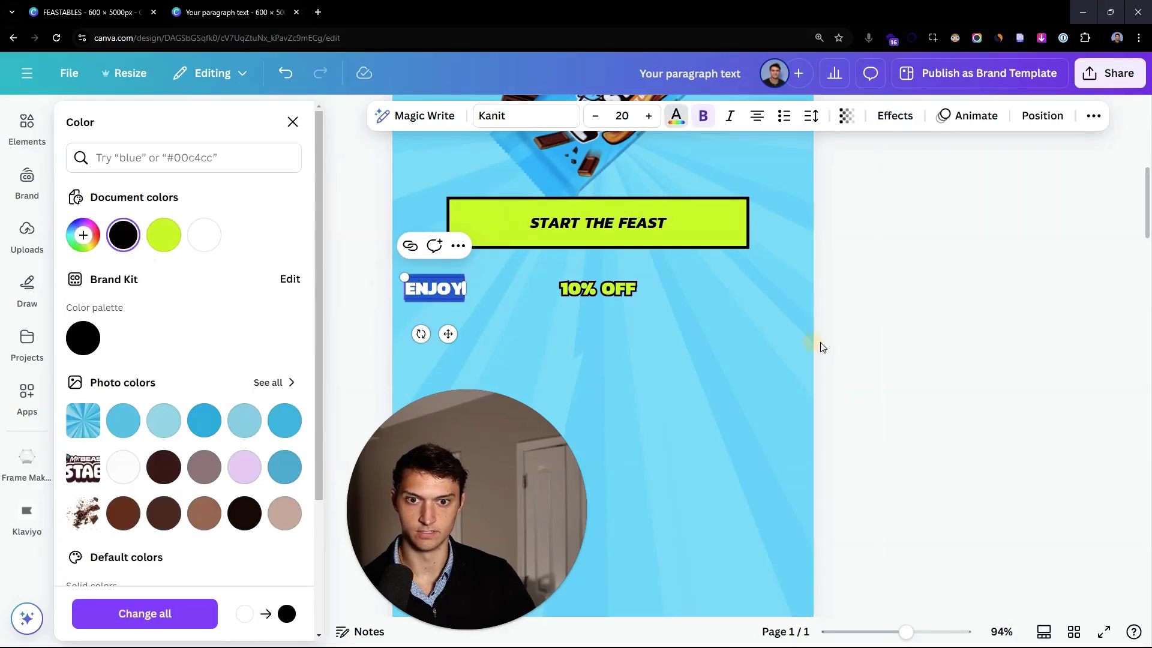
{"action": "left_click_drag", "start_coordinate": [435, 289], "coordinate": [447, 295]}
{"action": "left_click_drag", "start_coordinate": [598, 289], "coordinate": [520, 294]}
- Complete the offer line with black "YOUR FIRST ORDER" text and centre the grouped line beneath the button
{"action": "left_click", "coordinate": [446, 294], "text": "shift"}
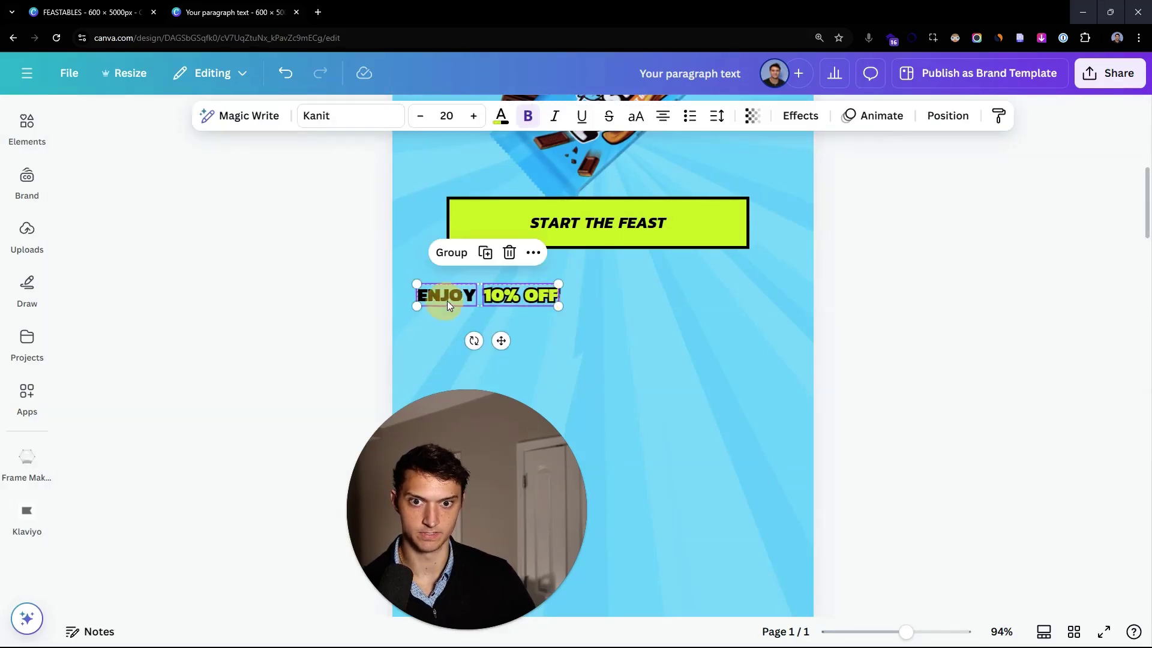
{"action": "left_click_drag", "start_coordinate": [447, 300], "coordinate": [592, 304]}
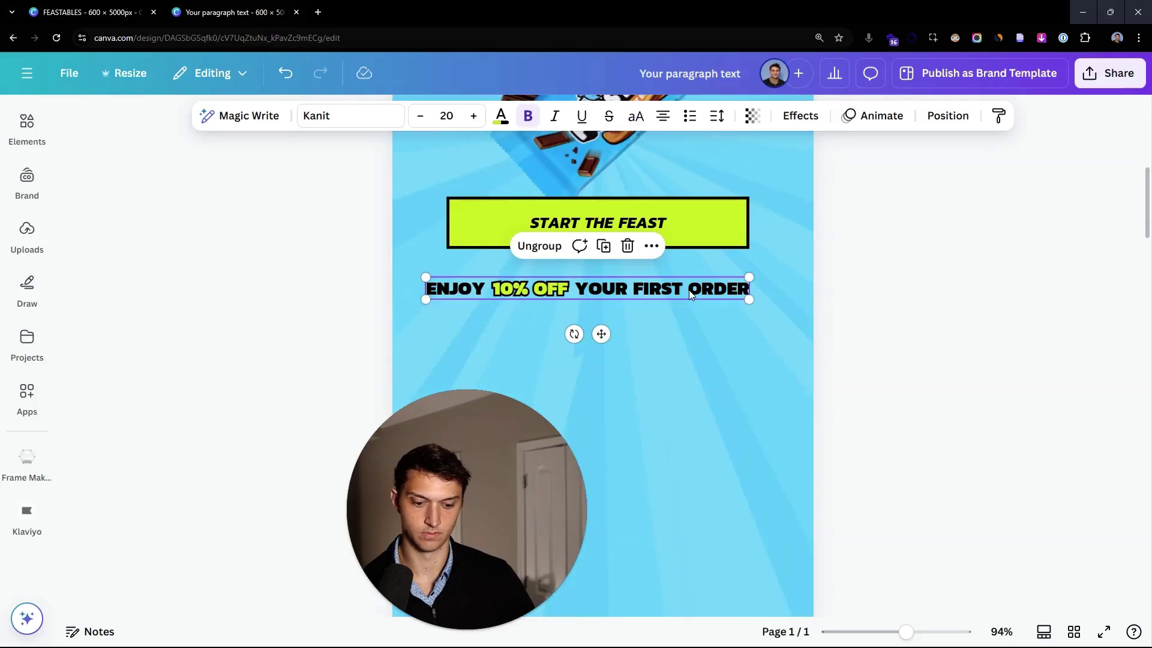
{"action": "left_click_drag", "start_coordinate": [689, 290], "coordinate": [699, 288]}
{"action": "left_click", "coordinate": [866, 329]}
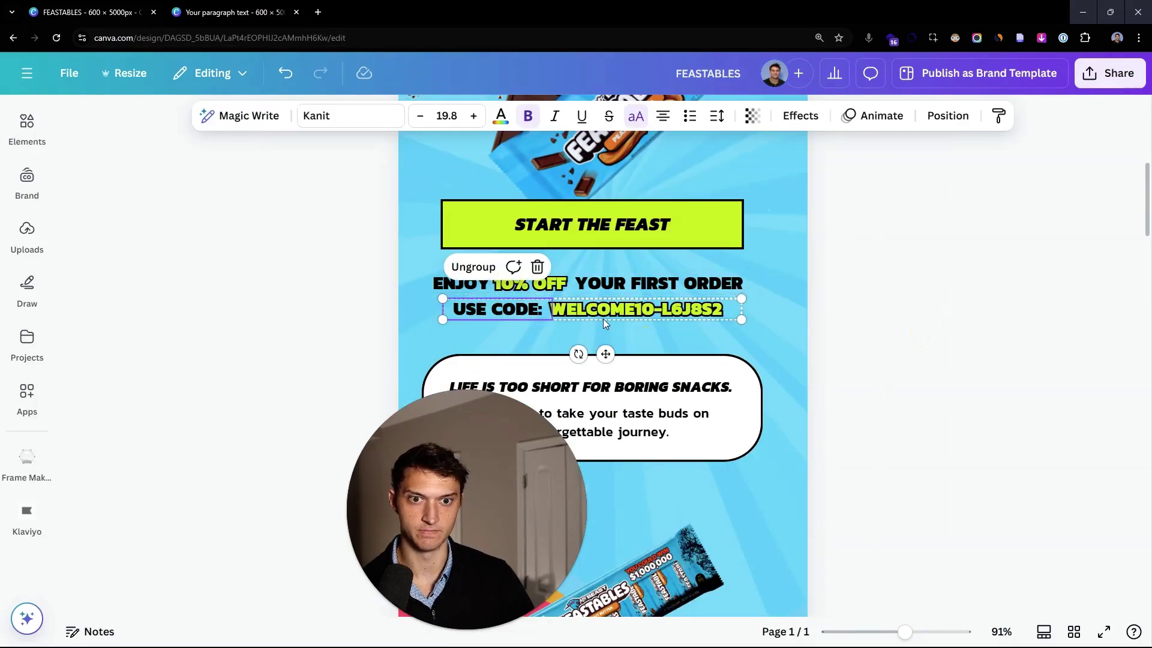
- Copy the "USE CODE:" line with its discount code from the finished design and place it directly under the offer line
{"action": "left_click", "coordinate": [552, 334]}
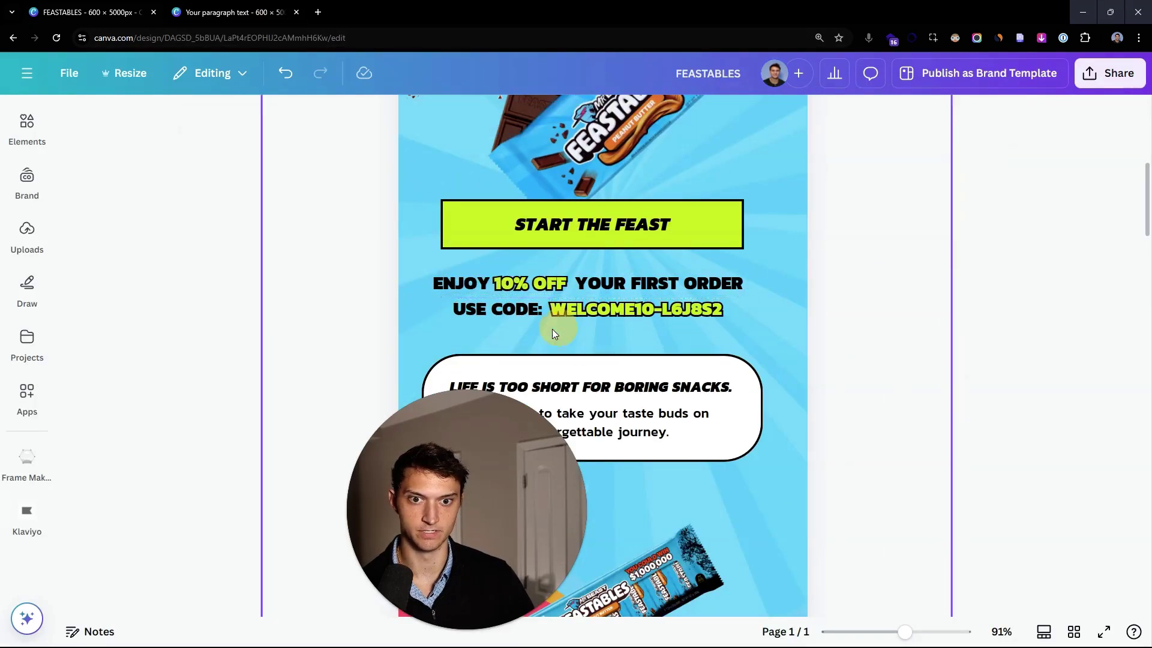
{"action": "left_click", "coordinate": [512, 310]}
{"action": "left_click", "coordinate": [234, 12]}
{"action": "key", "text": "ctrl+v"}
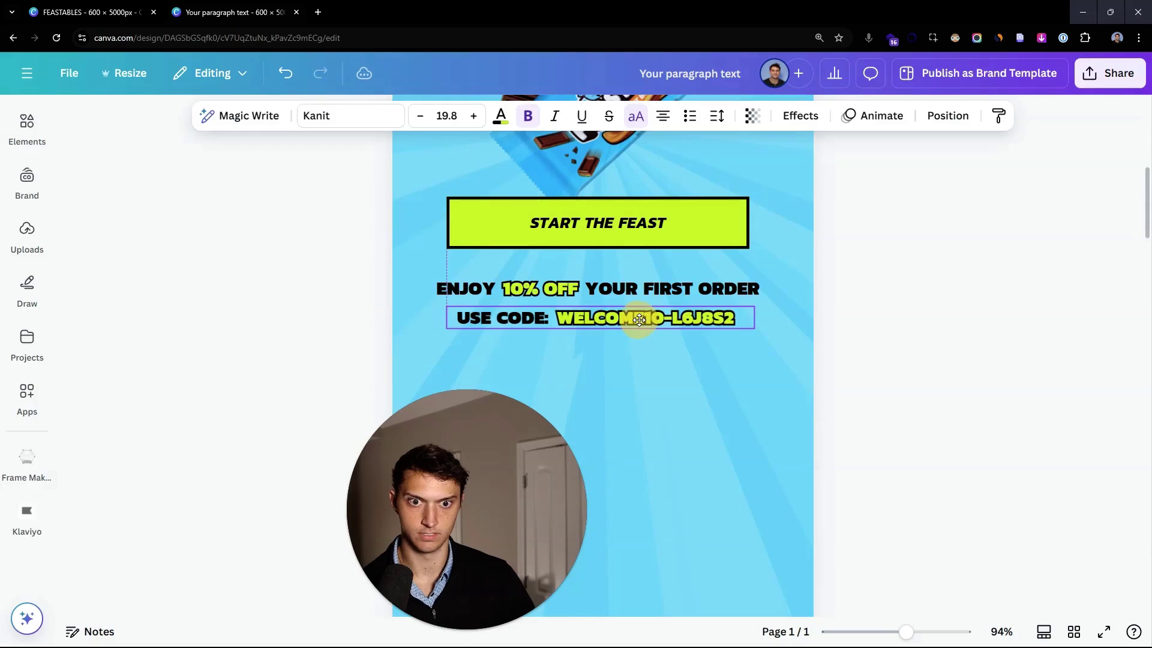
{"action": "left_click_drag", "start_coordinate": [635, 316], "coordinate": [637, 312]}
{"action": "left_click", "coordinate": [888, 315]}
{"action": "scroll", "coordinate": [888, 316], "scroll_direction": "down", "scroll_amount": 5}
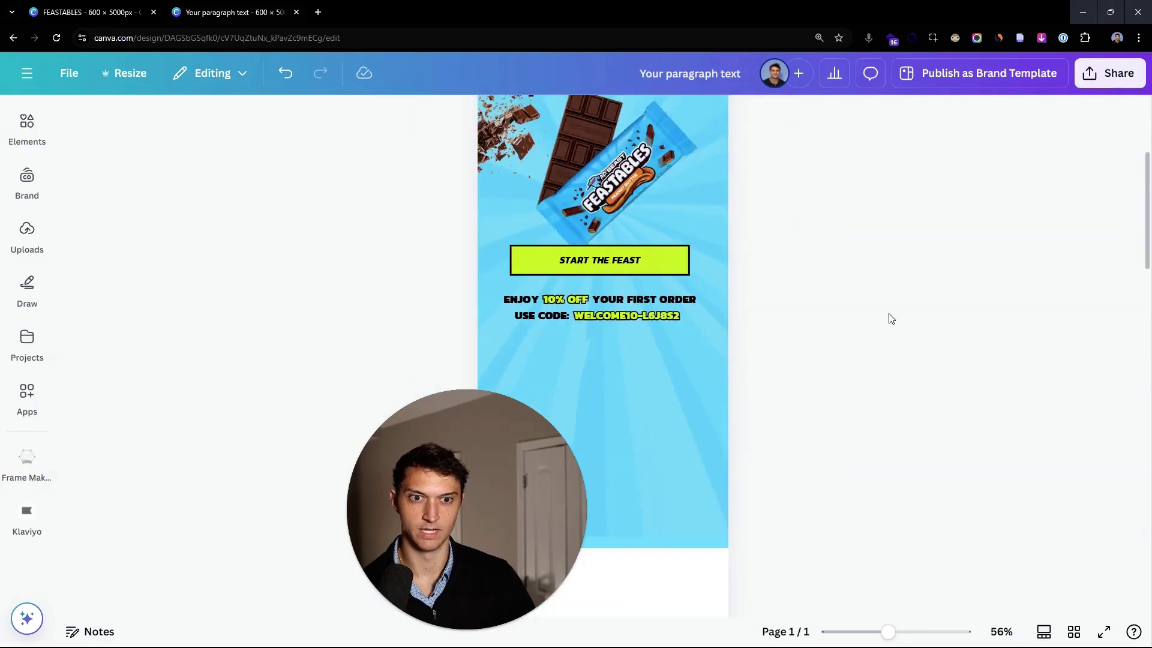
- Add a wide rectangle below the discount code line, modelled on the snack text box in the finished design
{"action": "key", "text": "ctrl+shift+Tab"}
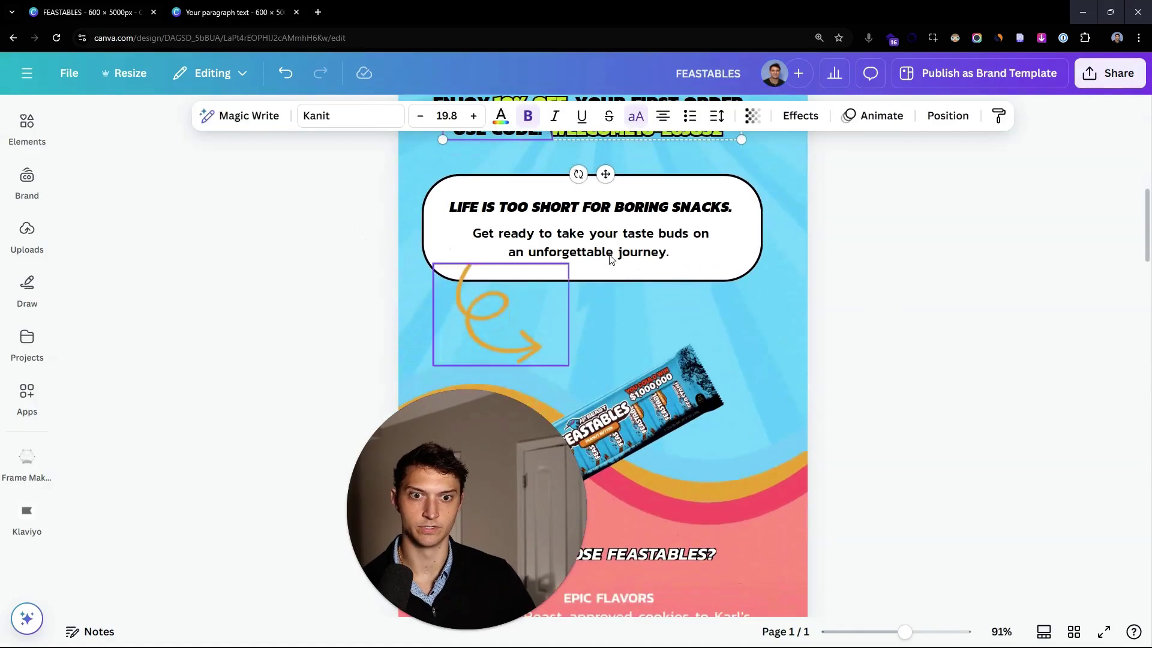
{"action": "left_click", "coordinate": [599, 210]}
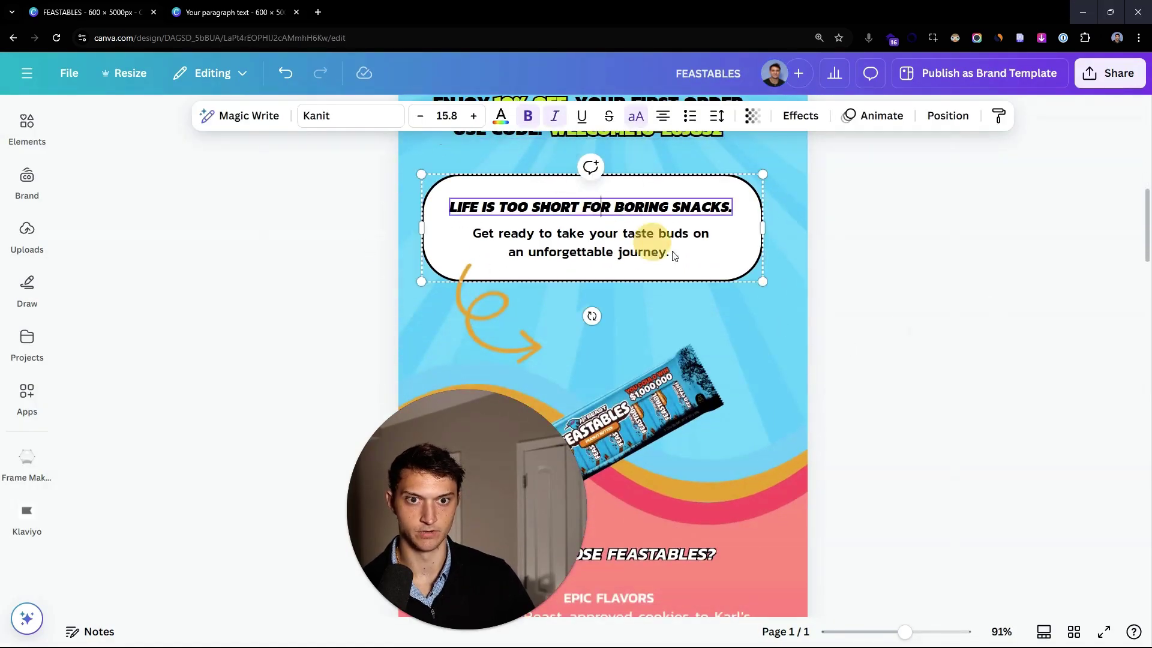
{"action": "left_click", "coordinate": [678, 231]}
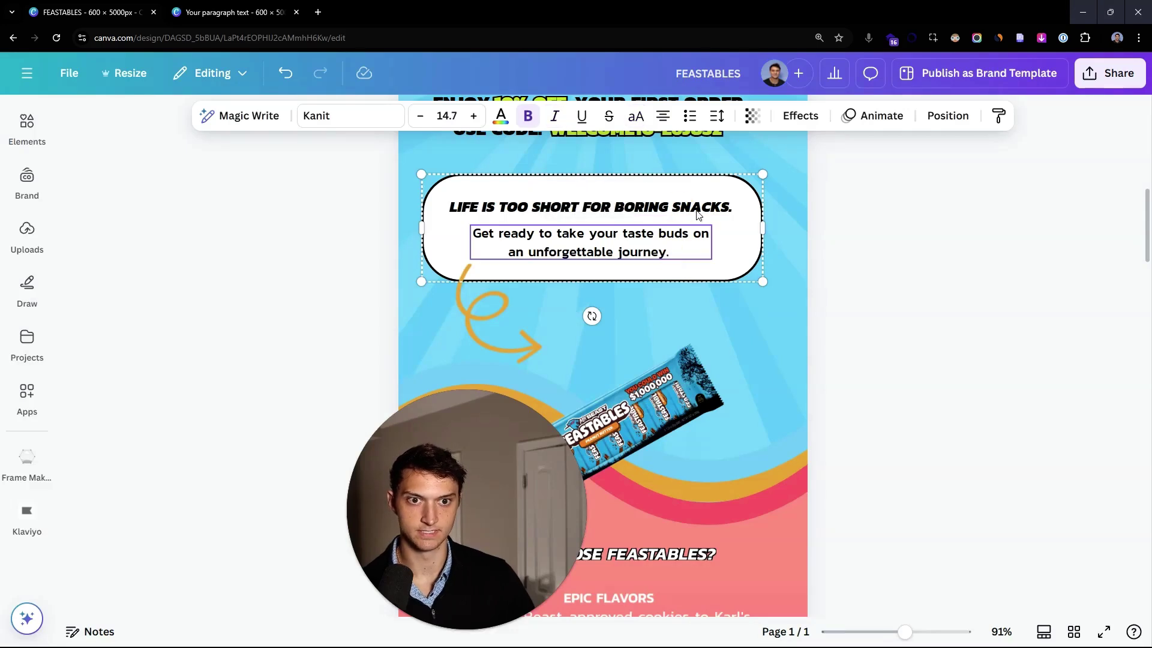
{"action": "key", "text": "ctrl+Tab"}
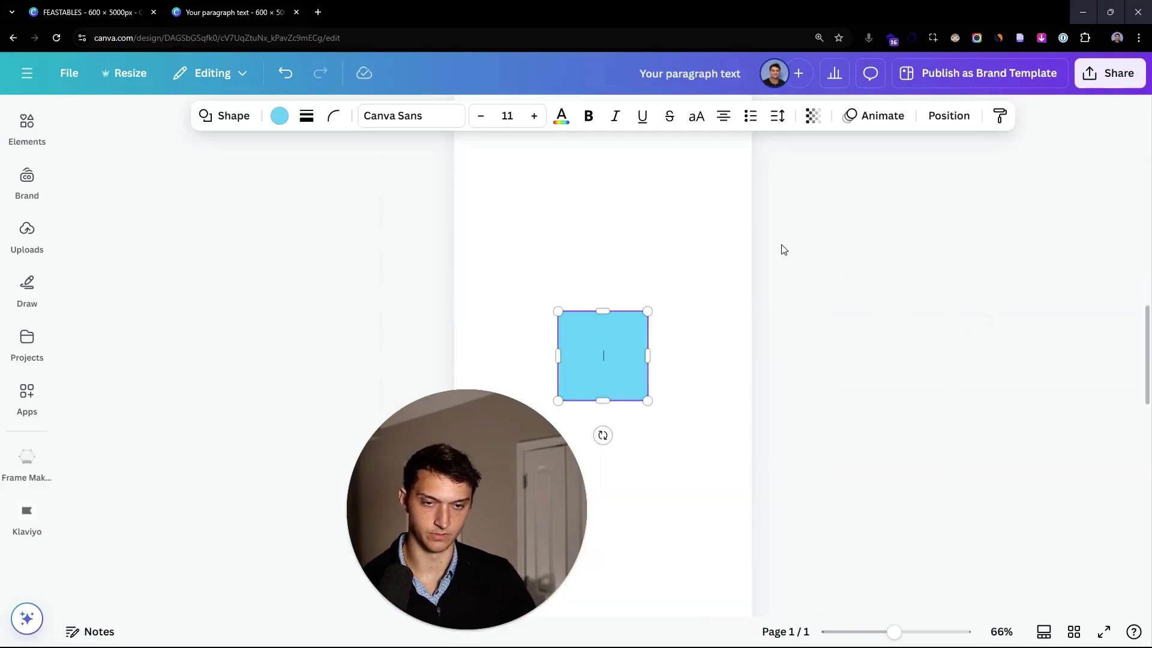
{"action": "scroll", "coordinate": [682, 326], "scroll_direction": "down", "scroll_amount": 3}
{"action": "left_click_drag", "start_coordinate": [600, 303], "coordinate": [599, 357]}
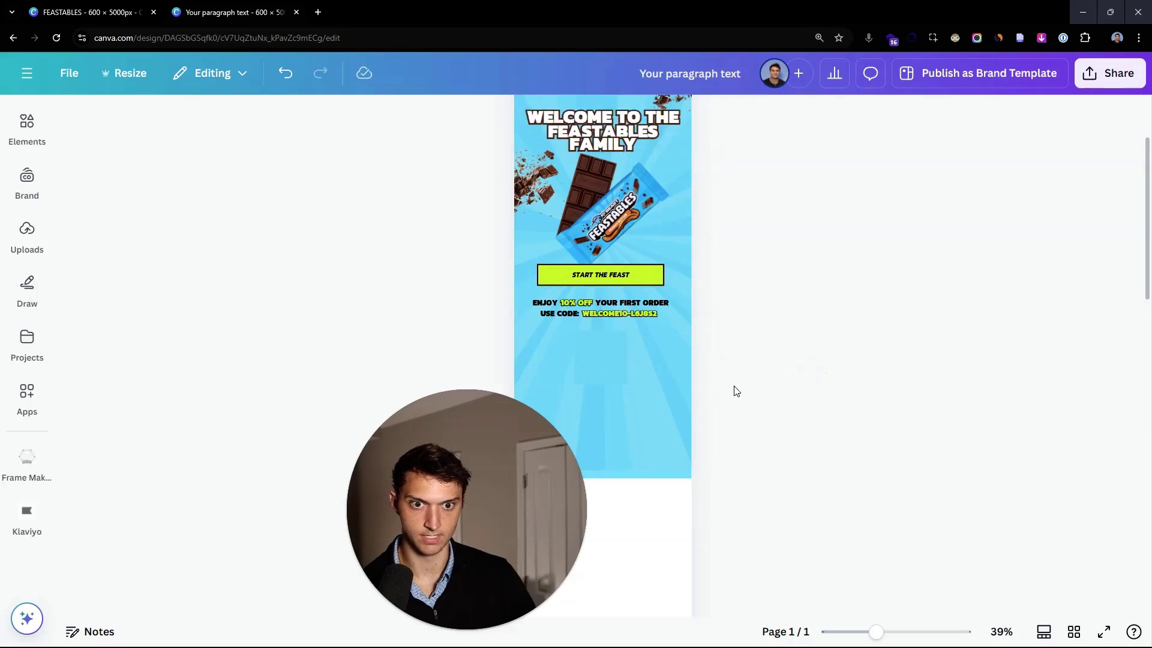
{"action": "scroll", "coordinate": [600, 383], "scroll_direction": "up", "scroll_amount": 3}
{"action": "left_click_drag", "start_coordinate": [548, 329], "coordinate": [451, 329]}
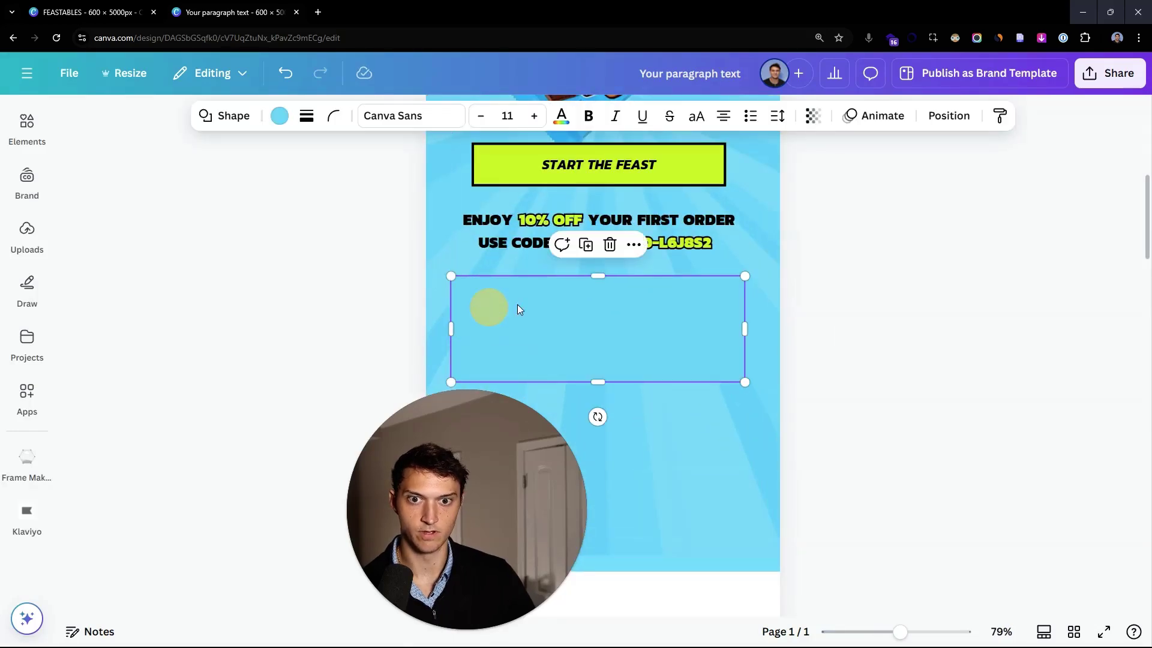
- Fill the rectangle with white and set its corner rounding to about 39
{"action": "left_click", "coordinate": [279, 116]}
{"action": "left_click", "coordinate": [284, 234]}
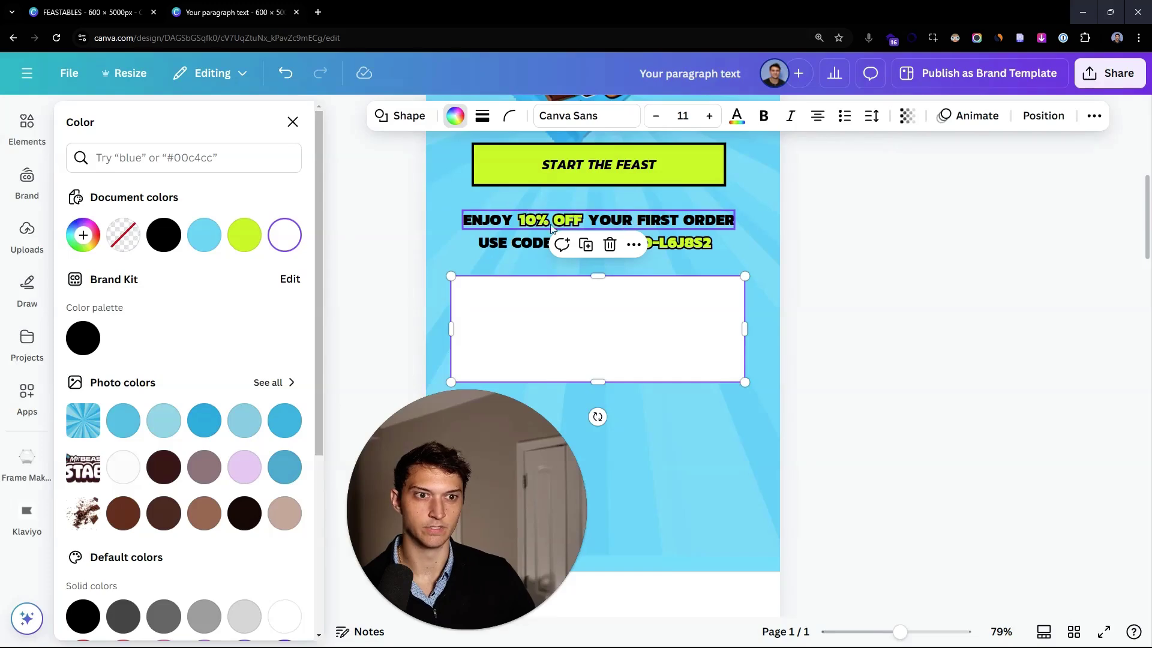
{"action": "left_click", "coordinate": [510, 116]}
{"action": "left_click_drag", "start_coordinate": [425, 178], "coordinate": [478, 184]}
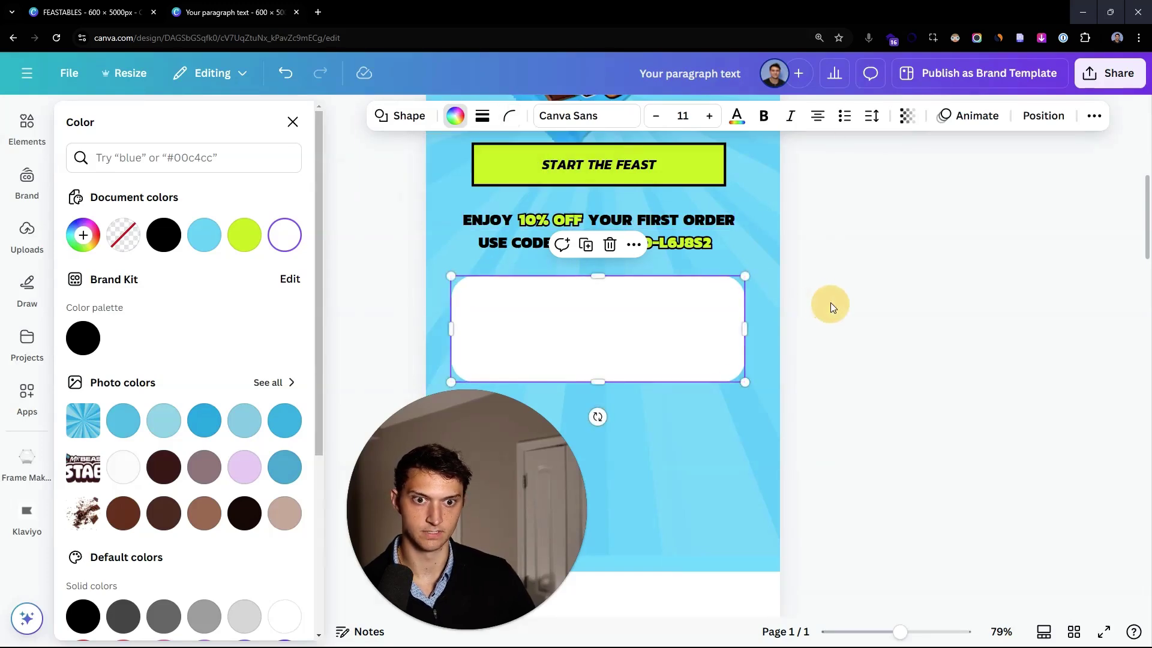
{"action": "scroll", "coordinate": [620, 151], "scroll_direction": "down", "scroll_amount": 2}
{"action": "left_click", "coordinate": [503, 121]}
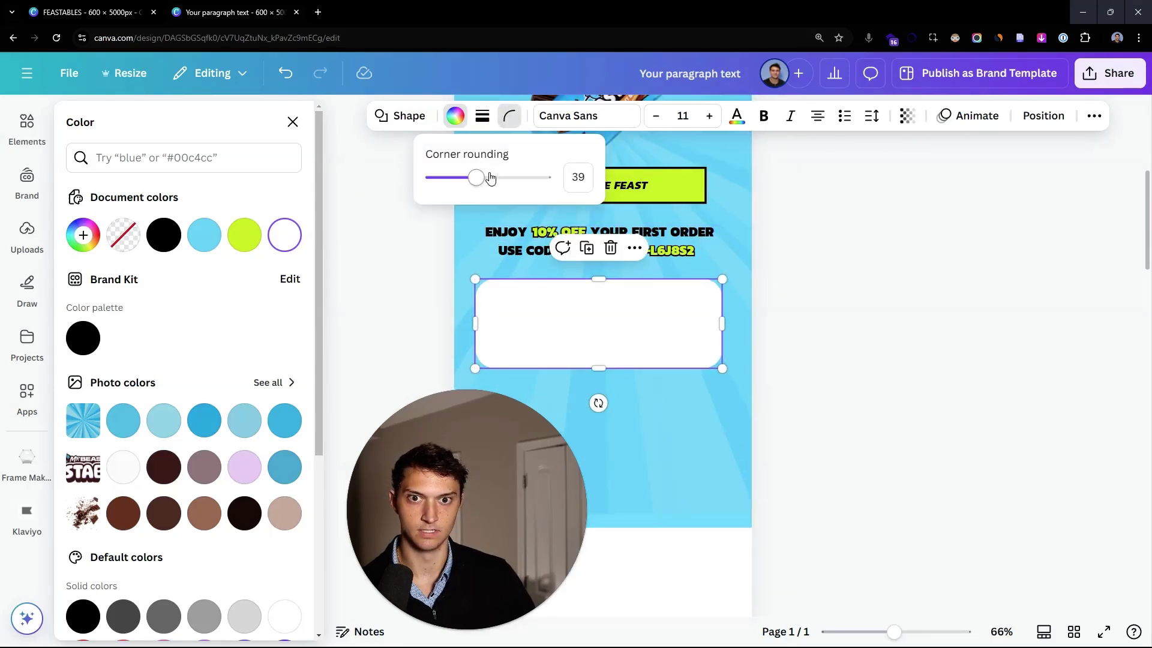
- Give the white rounded rectangle a solid black border with a weight of 5
{"action": "left_click", "coordinate": [483, 115]}
{"action": "left_click_drag", "start_coordinate": [408, 214], "coordinate": [396, 213]}
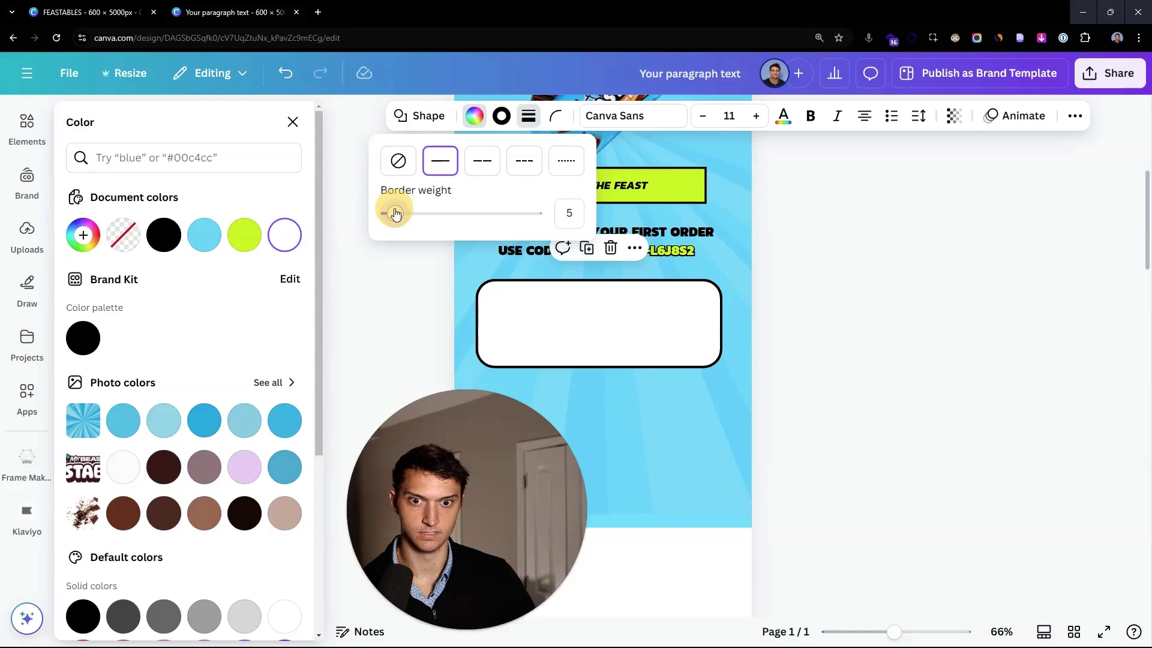
{"action": "left_click", "coordinate": [812, 321]}
{"action": "scroll", "coordinate": [812, 318], "scroll_direction": "down", "scroll_amount": 1}
{"action": "left_click", "coordinate": [812, 314]}
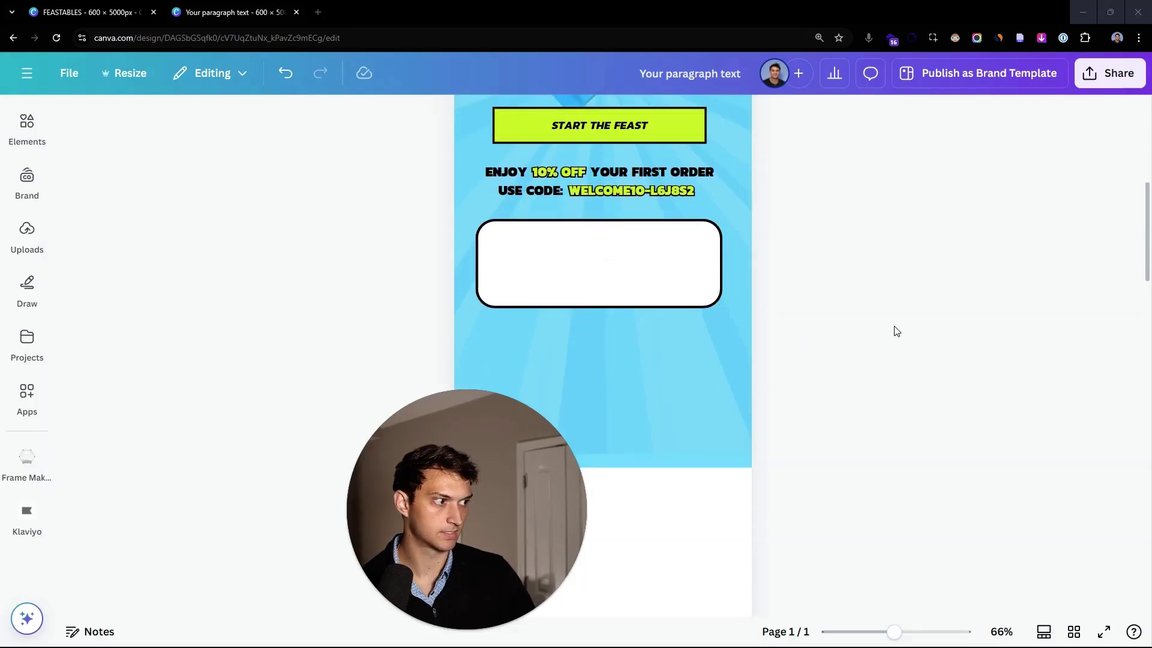
- Add the heading "LIFE IS TOO SHORT FOR BORING SNACKS." and the text "Get ready to take your taste buds on an unforgettable journey." in the box
{"action": "type", "text": "LIFE IS TOO SHORT FOR BORING SNACKS. Get ready to take your taste buds on an unforgettable journey."}
{"action": "left_click", "coordinate": [906, 388]}
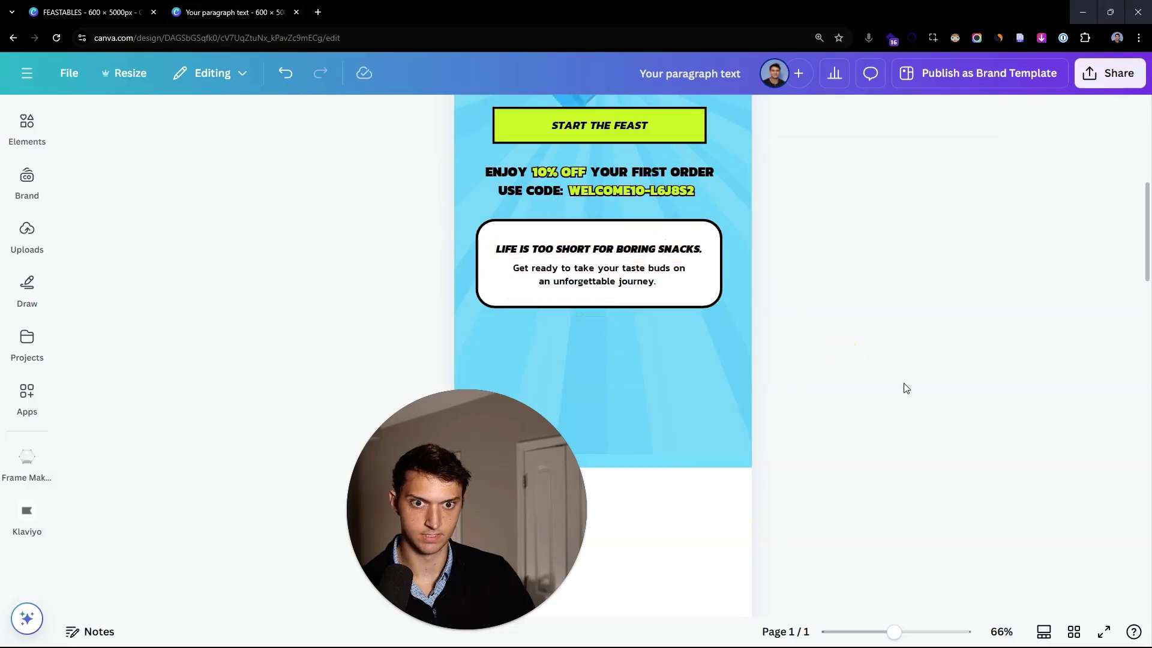
{"action": "scroll", "coordinate": [990, 291], "scroll_direction": "down", "scroll_amount": 2}
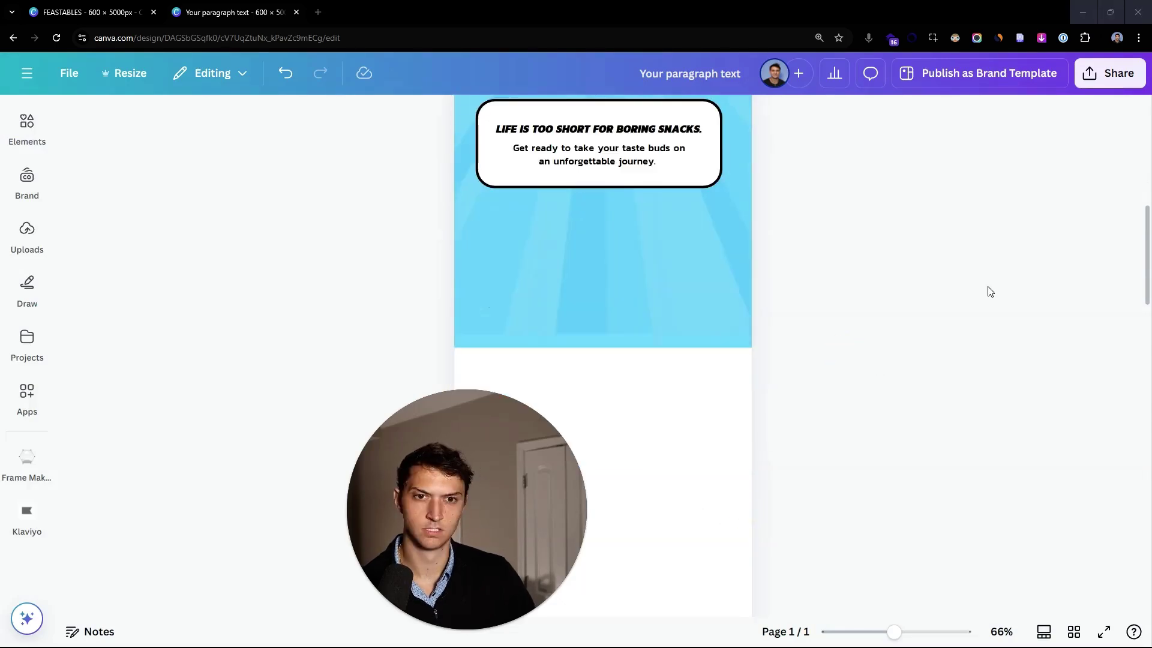
- Add an orange looping arrow at the lower-left edge of the snack text box, pointing down toward the right
{"action": "left_click", "coordinate": [712, 388]}
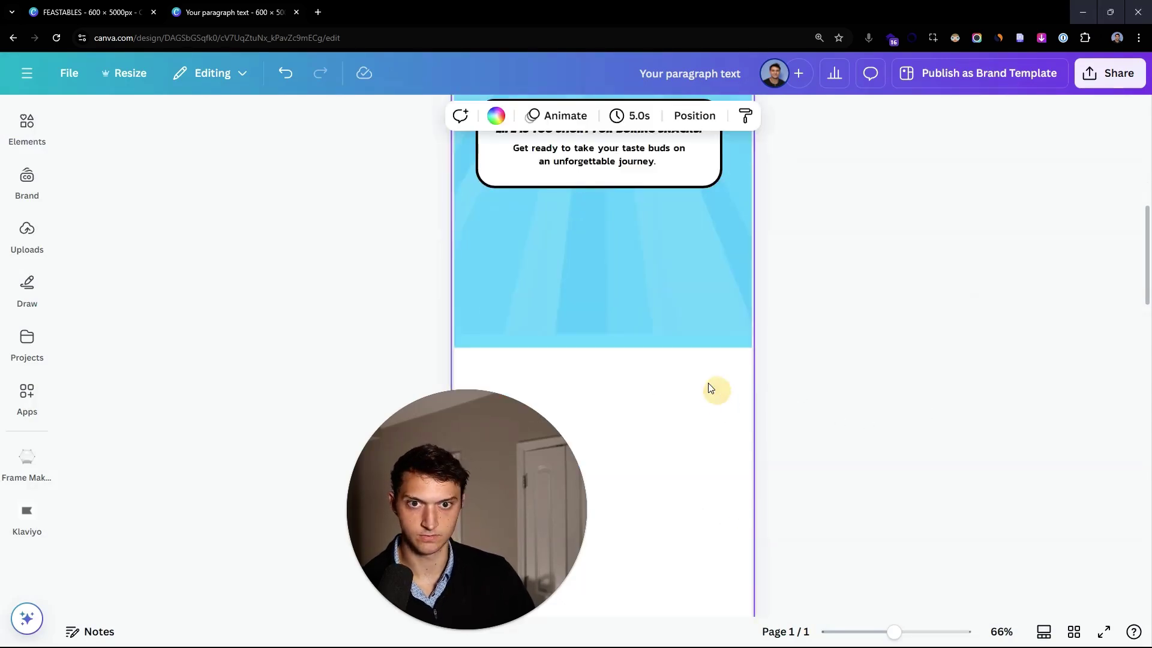
{"action": "left_click", "coordinate": [858, 324]}
{"action": "scroll", "coordinate": [864, 309], "scroll_direction": "up", "scroll_amount": 3}
{"action": "scroll", "coordinate": [516, 318], "scroll_direction": "up", "scroll_amount": 3}
{"action": "scroll", "coordinate": [516, 317], "scroll_direction": "down", "scroll_amount": 2}
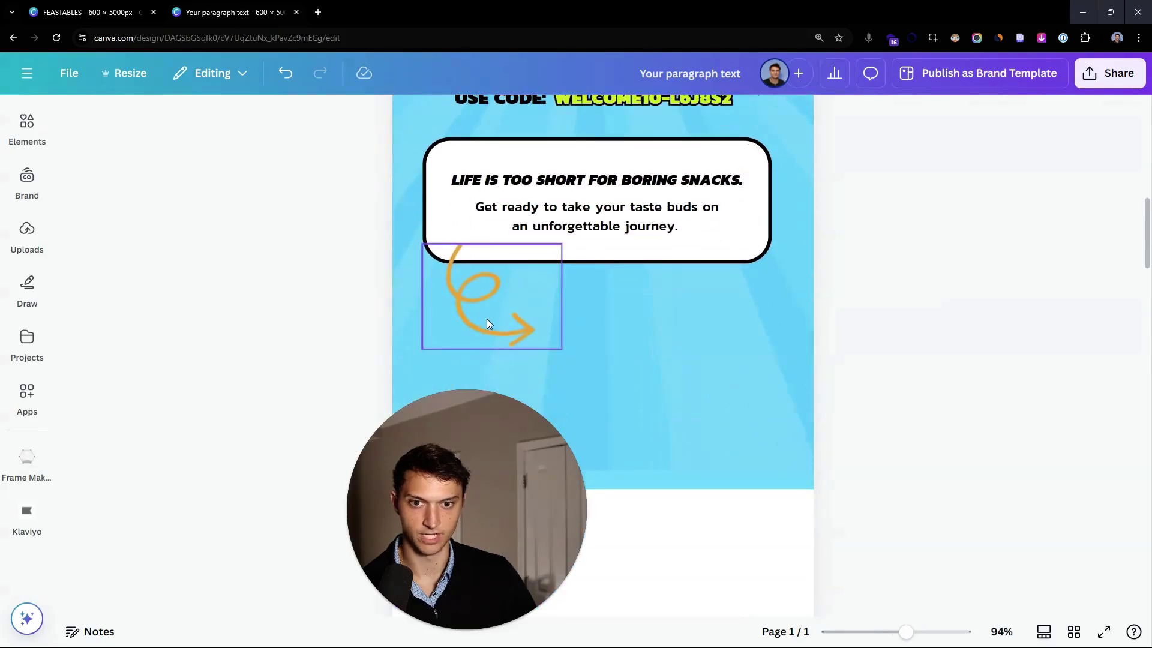
{"action": "left_click", "coordinate": [487, 319]}
{"action": "scroll", "coordinate": [351, 253], "scroll_direction": "down", "scroll_amount": 5}
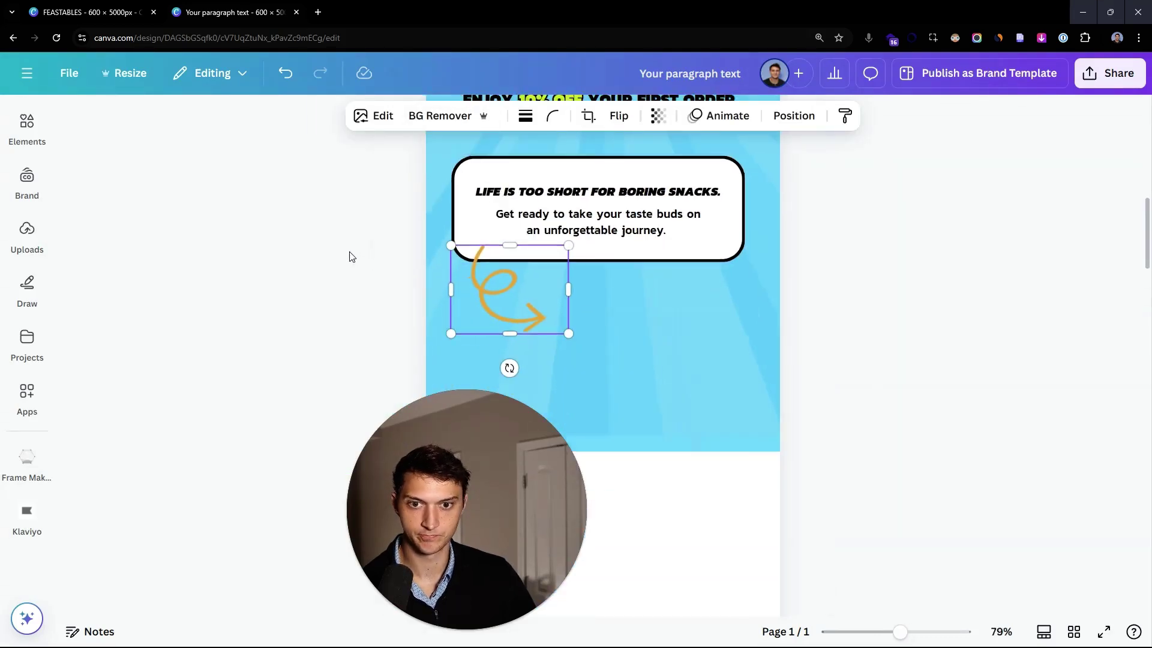
{"action": "left_click", "coordinate": [750, 304]}
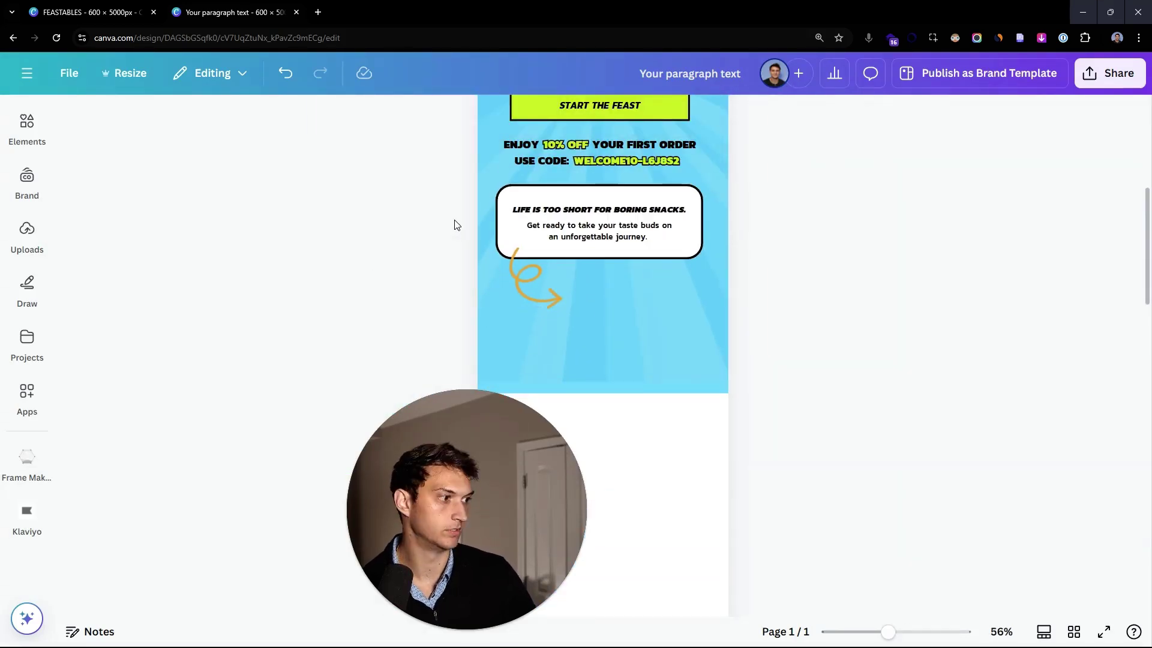
- Examine the wave divider and the sections below the snack text box in the finished FEASTABLES design, and return to the working design
{"action": "scroll", "coordinate": [717, 312], "scroll_direction": "up", "scroll_amount": 6}
{"action": "left_click", "coordinate": [90, 12]}
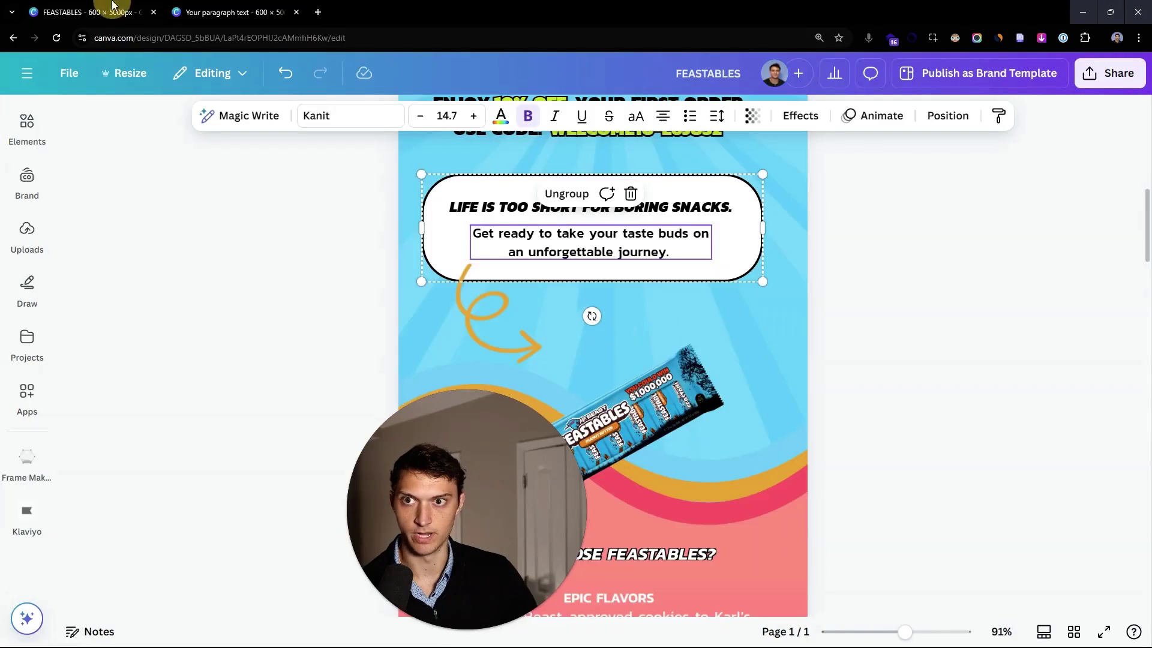
{"action": "scroll", "coordinate": [352, 234], "scroll_direction": "down", "scroll_amount": 4}
{"action": "scroll", "coordinate": [602, 360], "scroll_direction": "up", "scroll_amount": 3}
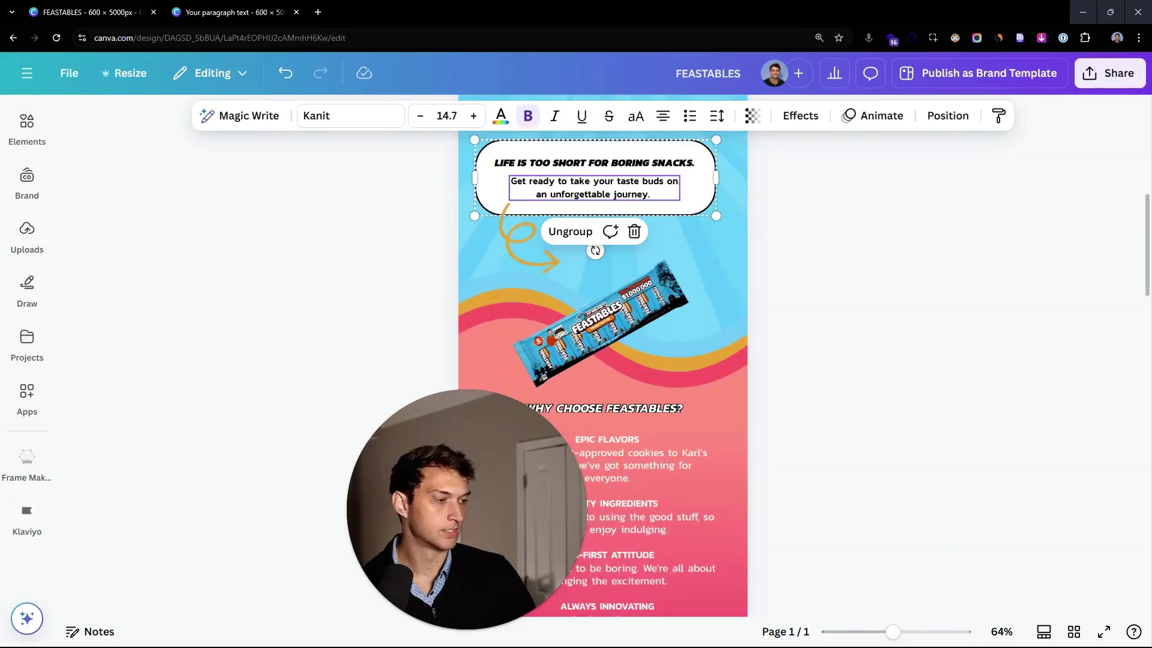
{"action": "scroll", "coordinate": [600, 330], "scroll_direction": "down", "scroll_amount": 5}
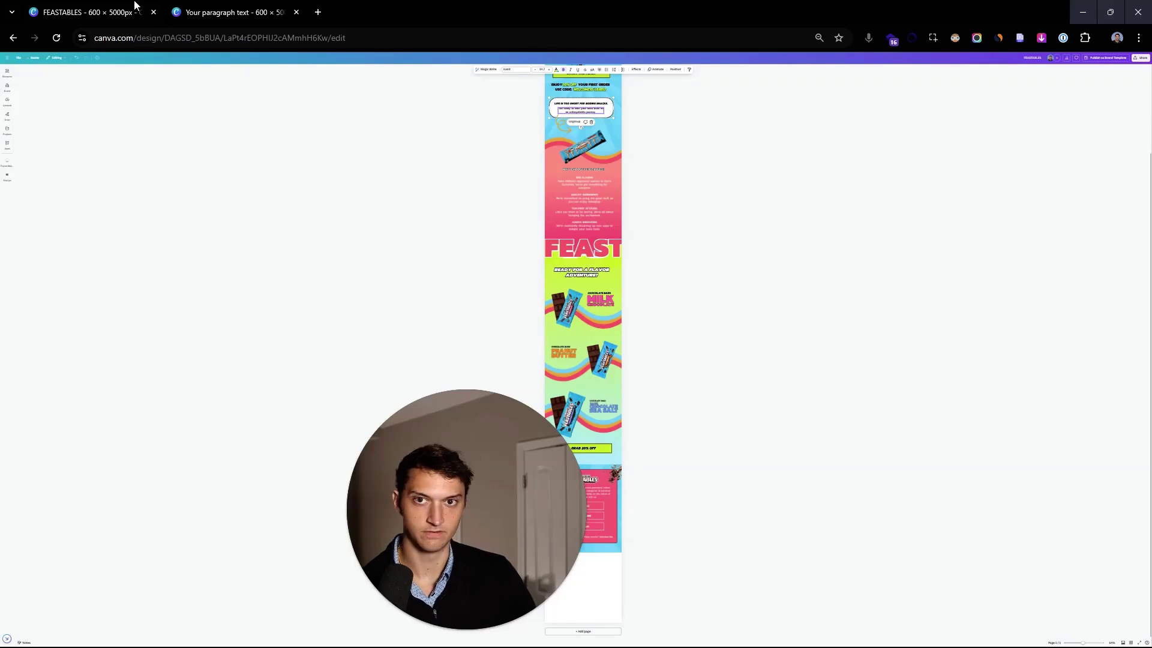
{"action": "left_click", "coordinate": [227, 12]}
{"action": "scroll", "coordinate": [730, 254], "scroll_direction": "down", "scroll_amount": 2}
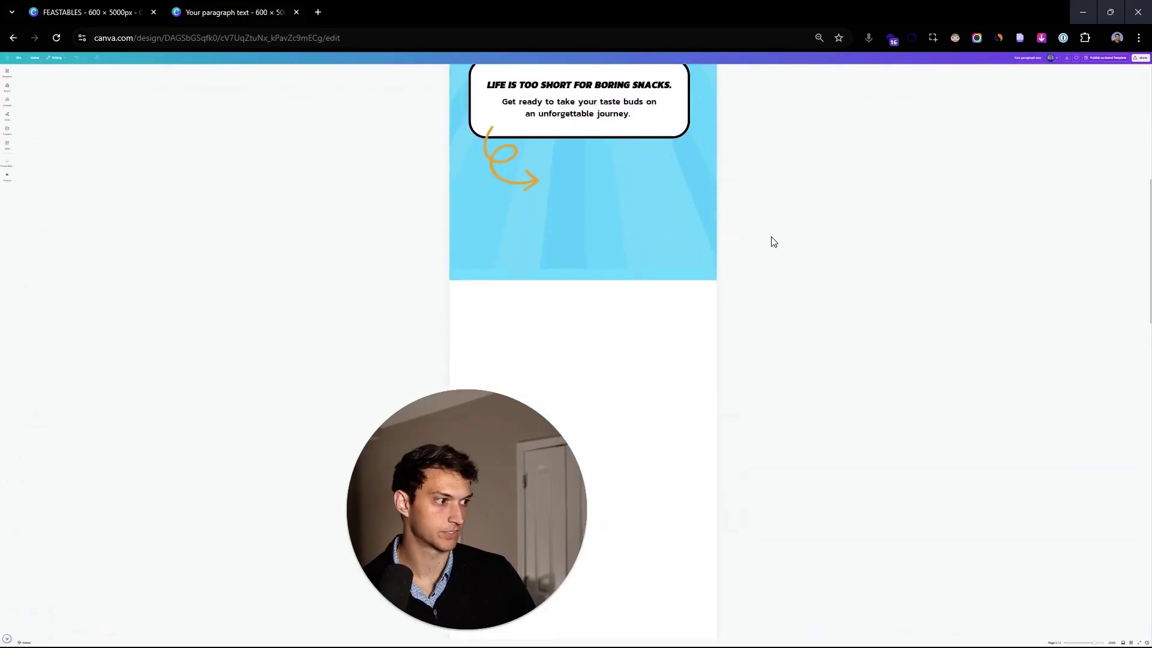
{"action": "scroll", "coordinate": [772, 242], "scroll_direction": "up", "scroll_amount": 2}
{"action": "scroll", "coordinate": [419, 168], "scroll_direction": "down", "scroll_amount": 3}
{"action": "scroll", "coordinate": [445, 210], "scroll_direction": "up", "scroll_amount": 5}
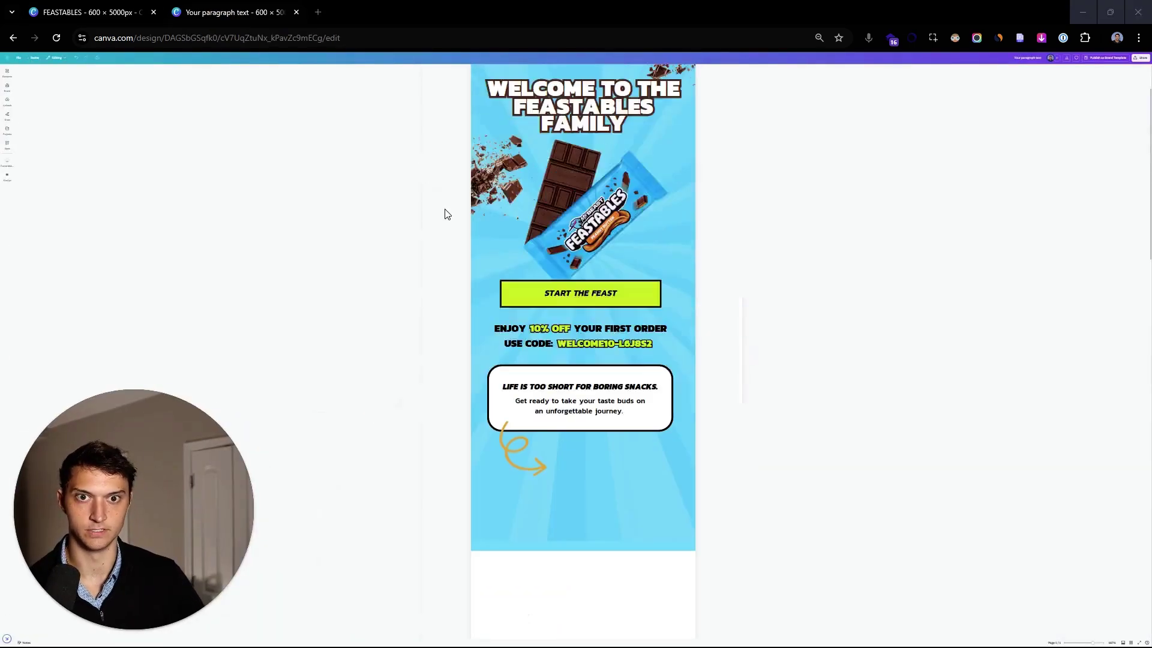
{"action": "scroll", "coordinate": [334, 88], "scroll_direction": "down", "scroll_amount": 2}
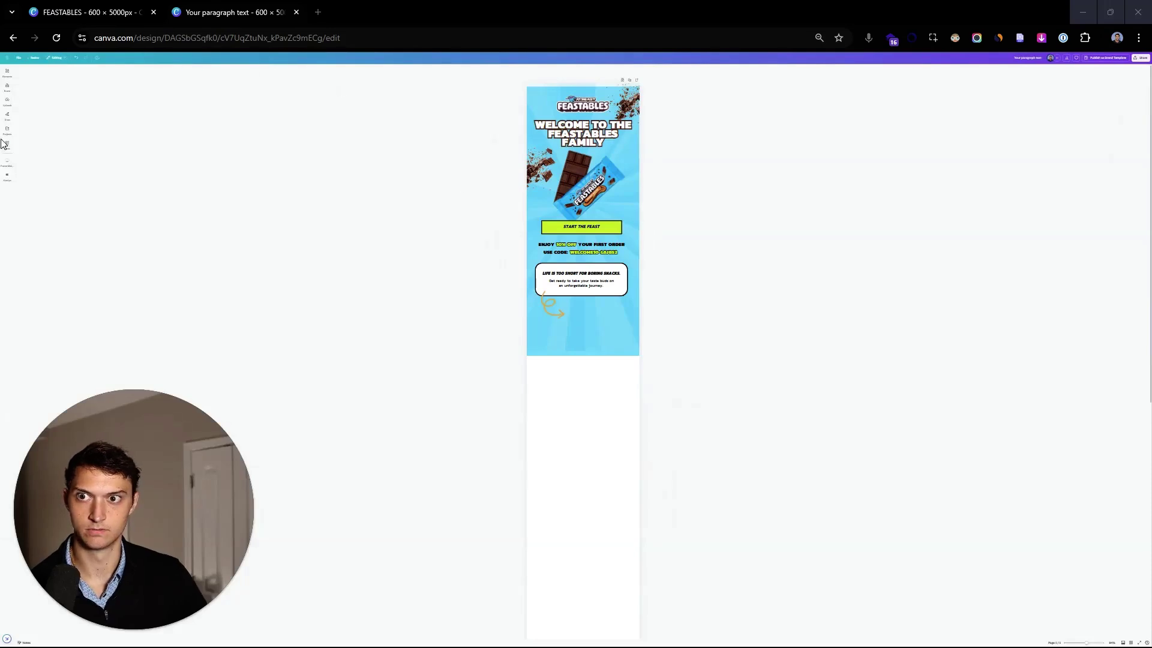
{"action": "scroll", "coordinate": [16, 228], "scroll_direction": "up", "scroll_amount": 3}
{"action": "scroll", "coordinate": [7, 200], "scroll_direction": "up", "scroll_amount": 3}
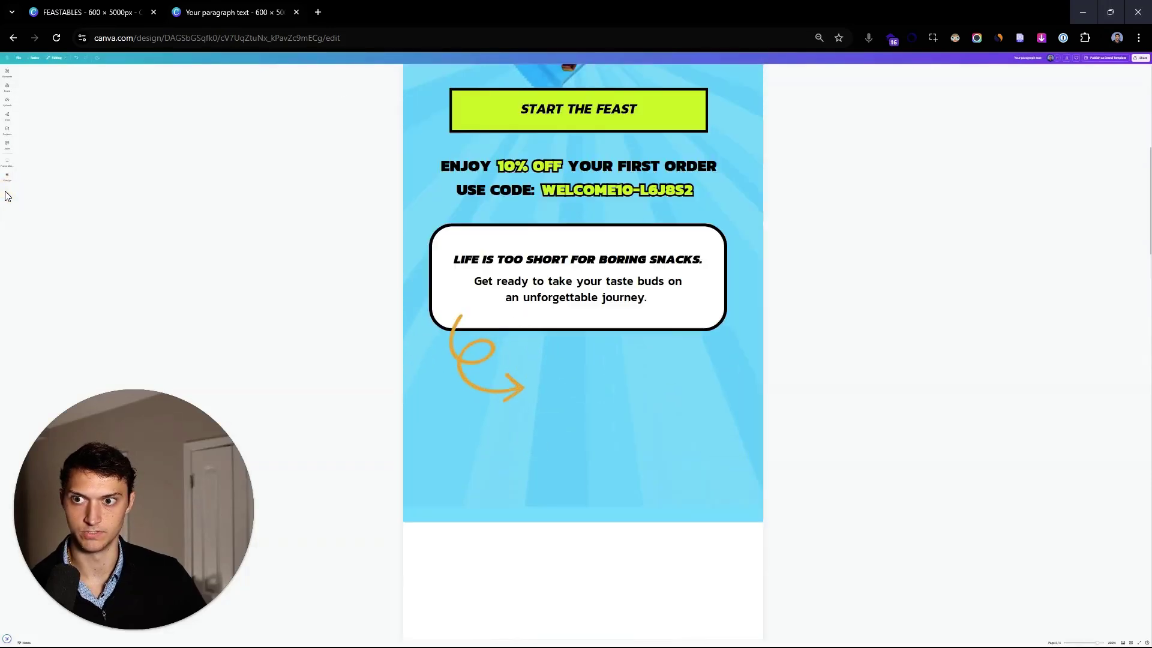
{"action": "scroll", "coordinate": [11, 193], "scroll_direction": "down", "scroll_amount": 1}
{"action": "scroll", "coordinate": [12, 197], "scroll_direction": "up", "scroll_amount": 2}
{"action": "scroll", "coordinate": [11, 198], "scroll_direction": "up", "scroll_amount": 3}
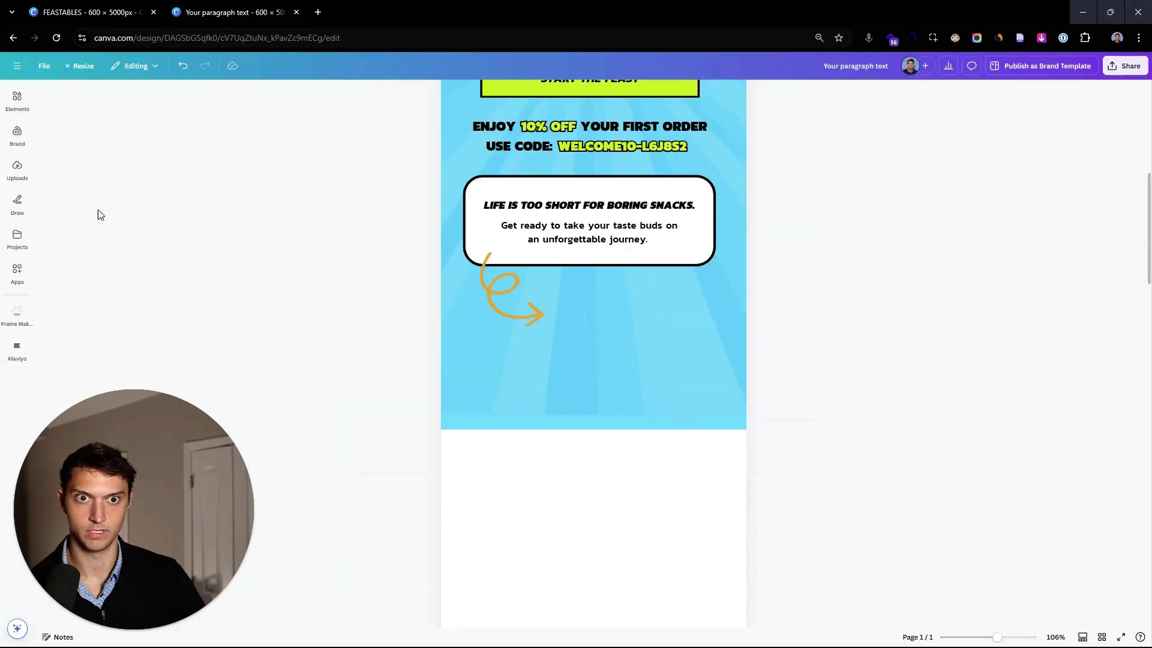
{"action": "scroll", "coordinate": [998, 273], "scroll_direction": "up", "scroll_amount": 1}
{"action": "scroll", "coordinate": [978, 273], "scroll_direction": "down", "scroll_amount": 3}
{"action": "scroll", "coordinate": [870, 252], "scroll_direction": "down", "scroll_amount": 4}
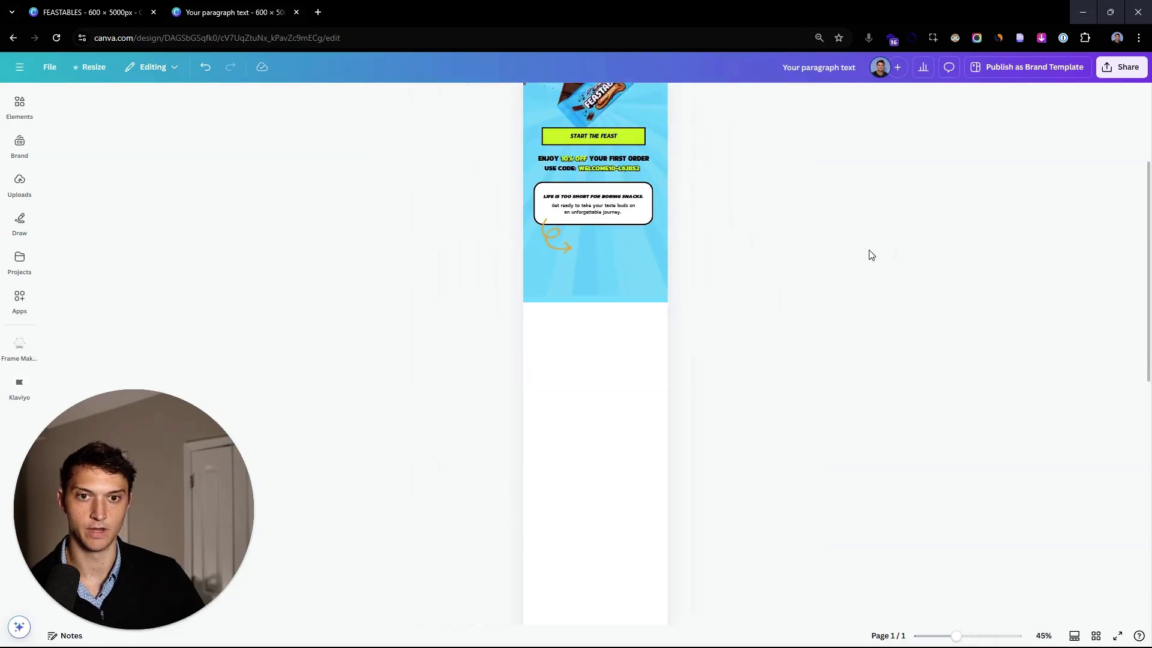
{"action": "scroll", "coordinate": [725, 280], "scroll_direction": "up", "scroll_amount": 2}
- Add a thick black straight line on the white area just below the blue background
{"action": "left_click", "coordinate": [599, 463]}
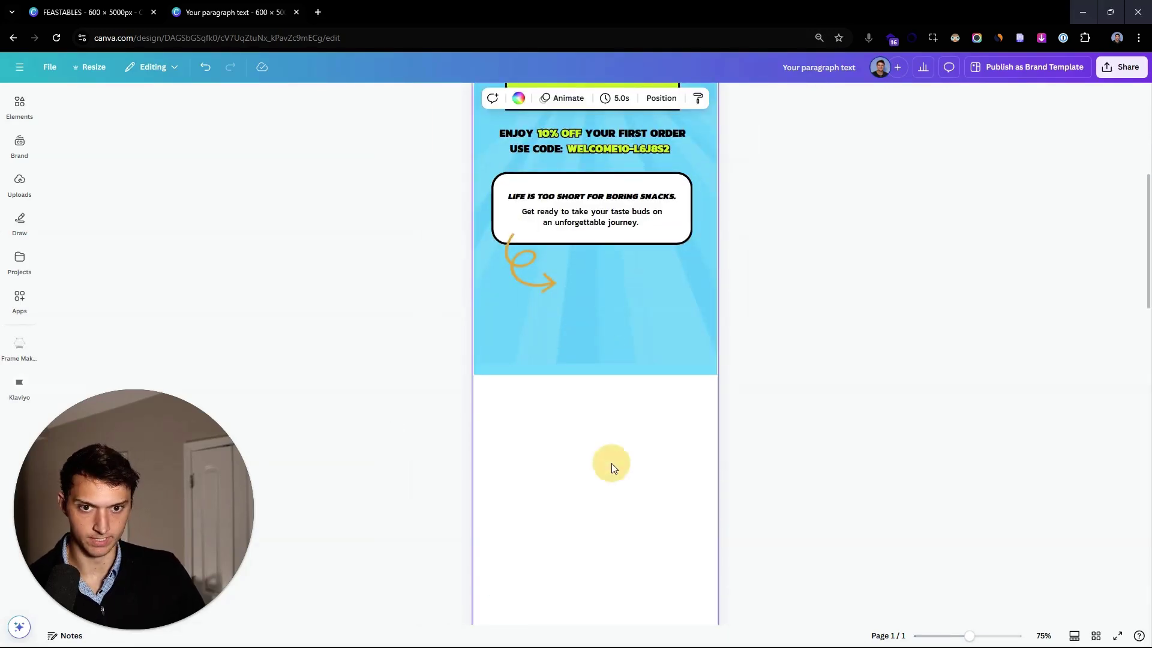
{"action": "left_click", "coordinate": [699, 404]}
{"action": "key", "text": "ctrl+plus"}
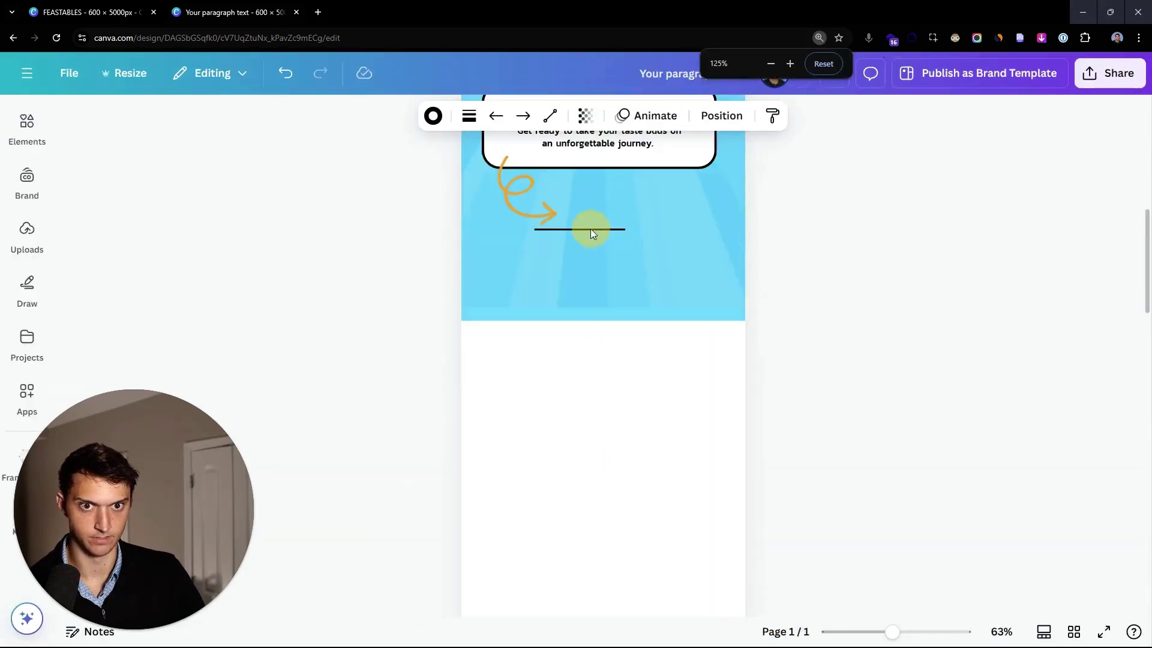
{"action": "left_click", "coordinate": [469, 115]}
{"action": "left_click_drag", "start_coordinate": [375, 250], "coordinate": [445, 250]}
{"action": "left_click", "coordinate": [736, 359]}
{"action": "mouse_move", "coordinate": [577, 228]}
{"action": "left_mouse_down"}
{"action": "mouse_move", "coordinate": [522, 455]}
{"action": "mouse_move", "coordinate": [522, 390]}
{"action": "mouse_move", "coordinate": [657, 391]}
{"action": "left_mouse_up"}
- Change the thick black line to the Curved line type and bend its middle upward into an arch
{"action": "left_click", "coordinate": [551, 114]}
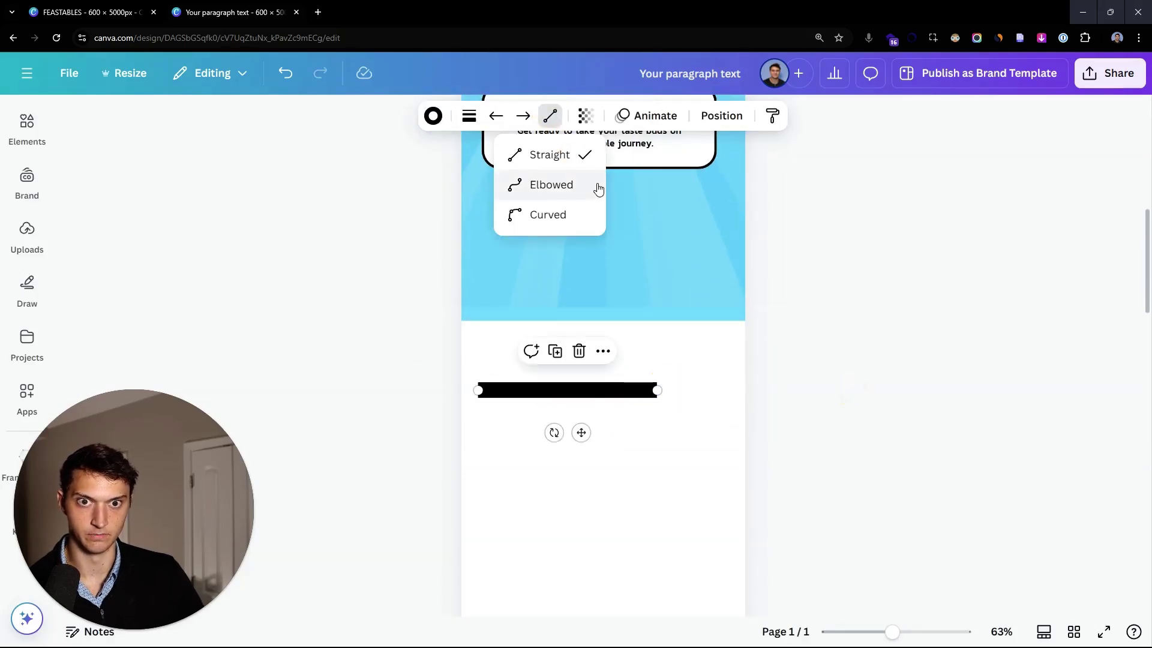
{"action": "left_click", "coordinate": [576, 185]}
{"action": "left_click", "coordinate": [548, 215]}
{"action": "left_click_drag", "start_coordinate": [567, 368], "coordinate": [567, 335]}
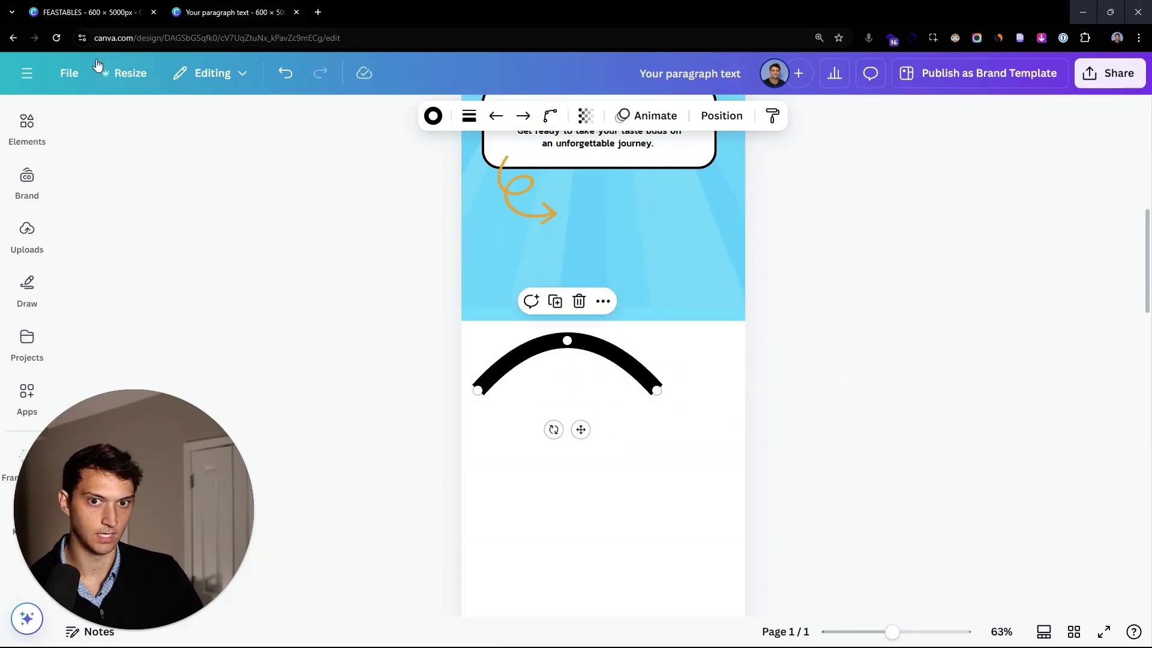
- Place the arch over the left end of the blue background's lower edge and continue it with an upside-down copy to form a wave
{"action": "left_click", "coordinate": [90, 13]}
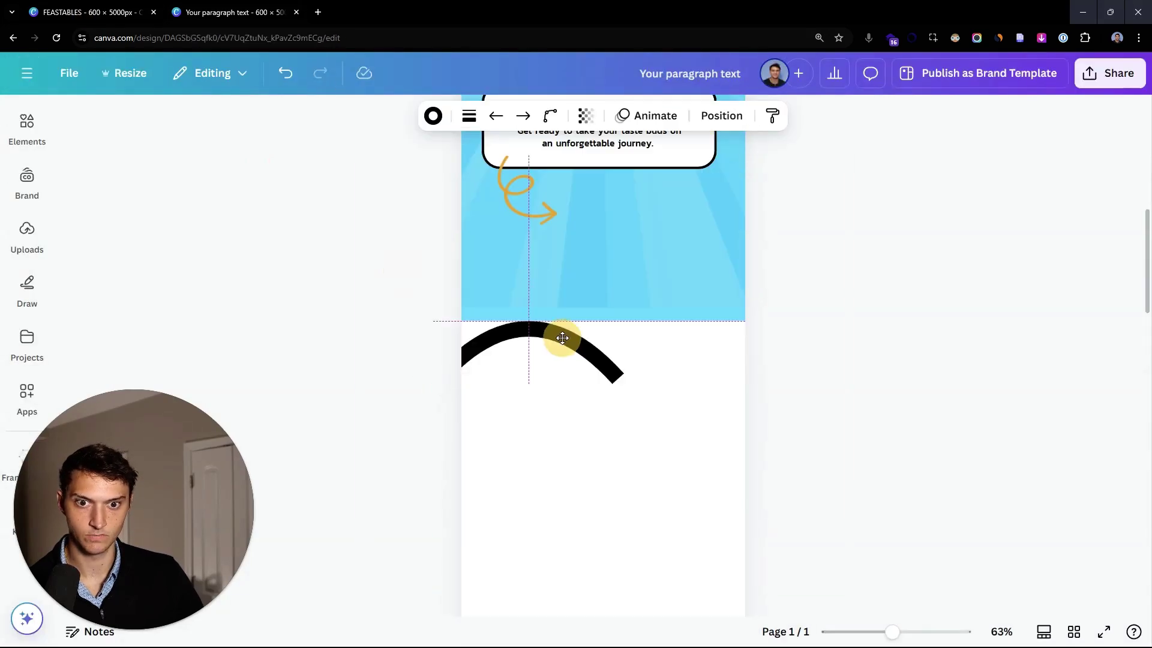
{"action": "left_click_drag", "start_coordinate": [558, 336], "coordinate": [548, 574]}
{"action": "right_click", "coordinate": [631, 496]}
{"action": "left_click", "coordinate": [571, 480]}
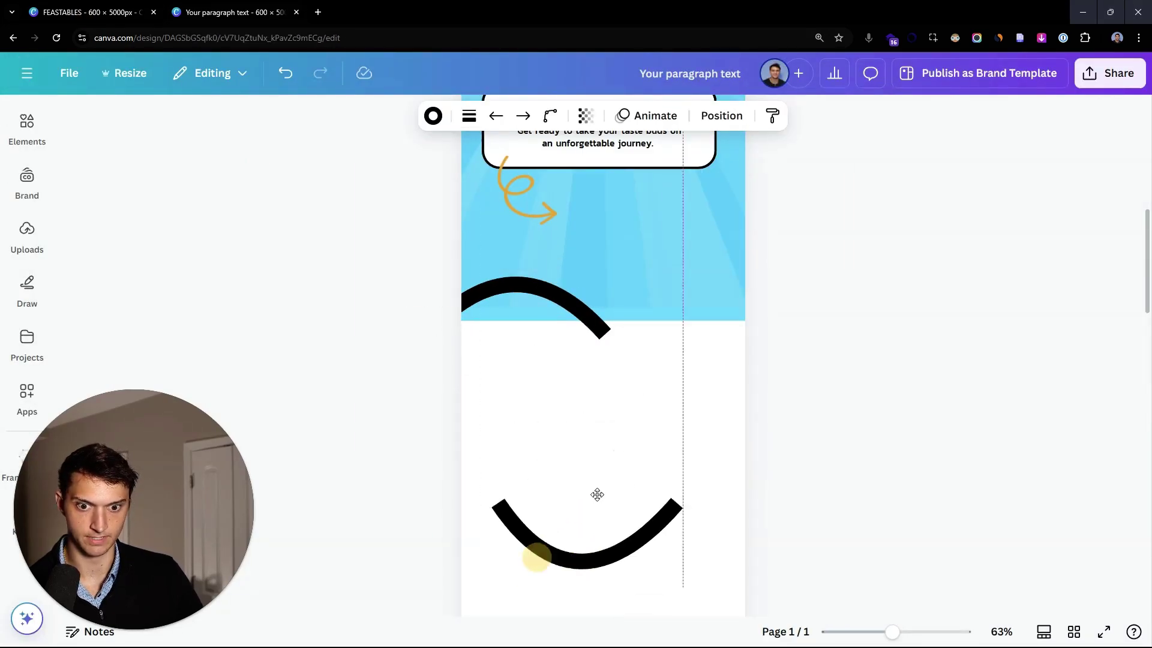
{"action": "left_click_drag", "start_coordinate": [596, 493], "coordinate": [658, 336]}
- Fine-tune the position and bend of the downward curve so it joins the arch smoothly
{"action": "scroll", "coordinate": [632, 364], "scroll_direction": "up", "scroll_amount": 5}
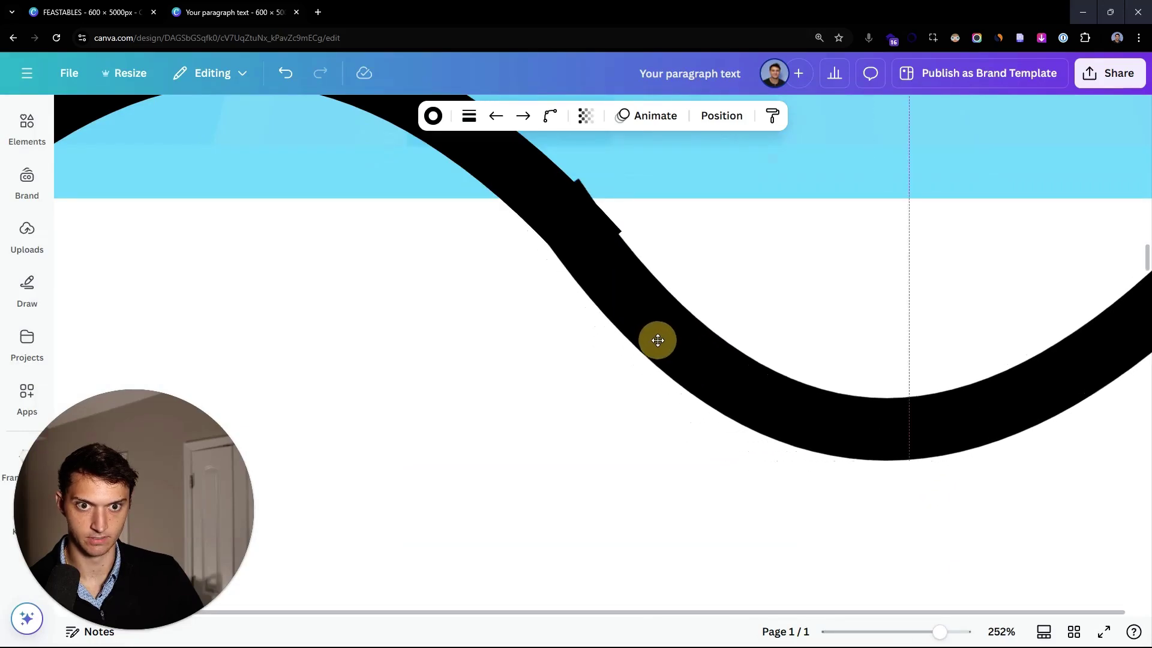
{"action": "mouse_move", "coordinate": [889, 426]}
{"action": "left_mouse_down"}
{"action": "mouse_move", "coordinate": [909, 402]}
{"action": "mouse_move", "coordinate": [901, 429]}
{"action": "left_mouse_up"}
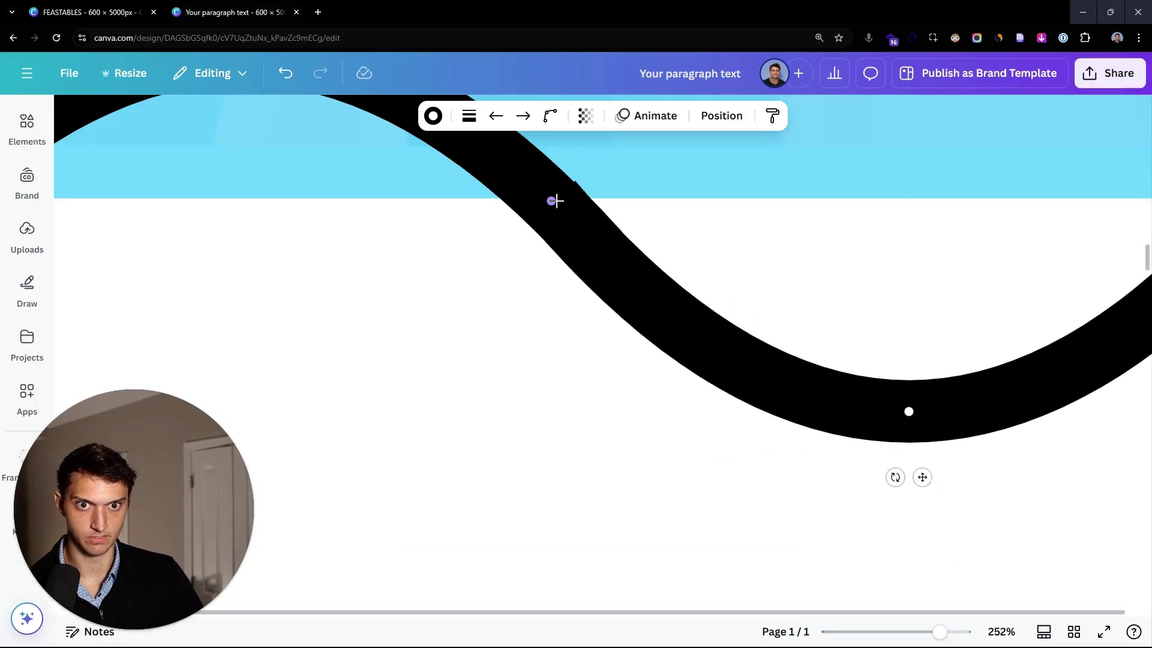
{"action": "left_click_drag", "start_coordinate": [825, 396], "coordinate": [822, 383]}
{"action": "scroll", "coordinate": [584, 217], "scroll_direction": "up", "scroll_amount": 3}
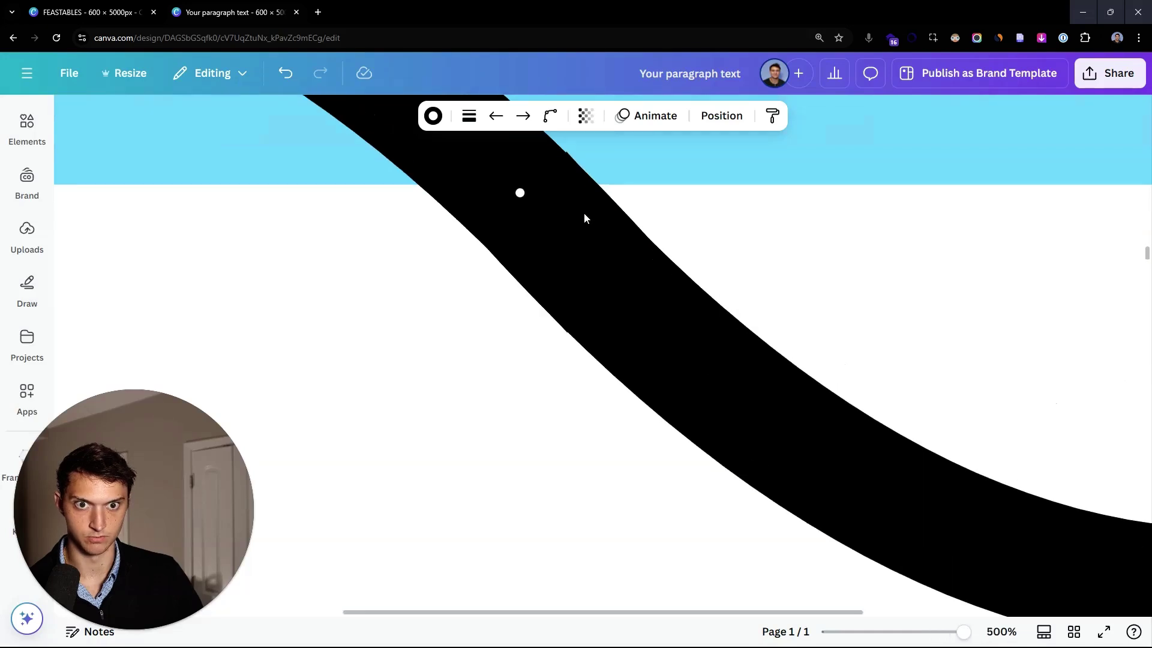
{"action": "scroll", "coordinate": [586, 221], "scroll_direction": "down", "scroll_amount": 5}
{"action": "scroll", "coordinate": [766, 352], "scroll_direction": "up", "scroll_amount": 2}
{"action": "scroll", "coordinate": [763, 348], "scroll_direction": "down", "scroll_amount": 6}
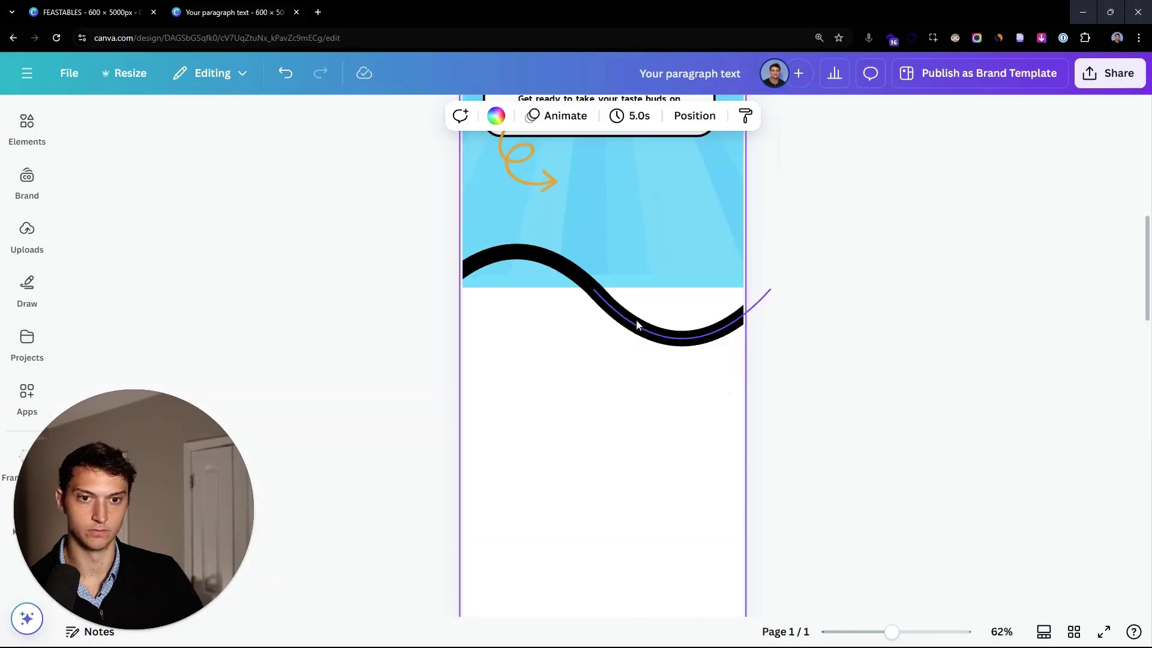
- Duplicate the two joined curves as a grouped wave and colour both halves of the lower wave orange to match the arrow
{"action": "left_click_drag", "start_coordinate": [638, 327], "coordinate": [685, 302]}
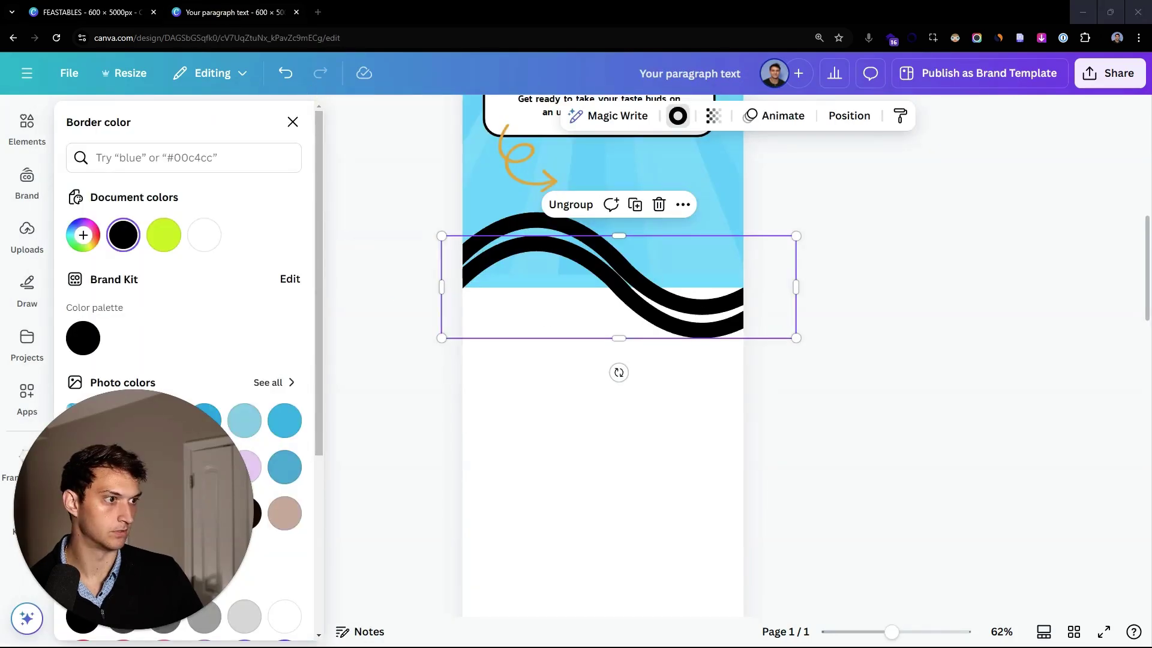
{"action": "left_click", "coordinate": [480, 264]}
{"action": "left_click", "coordinate": [93, 237]}
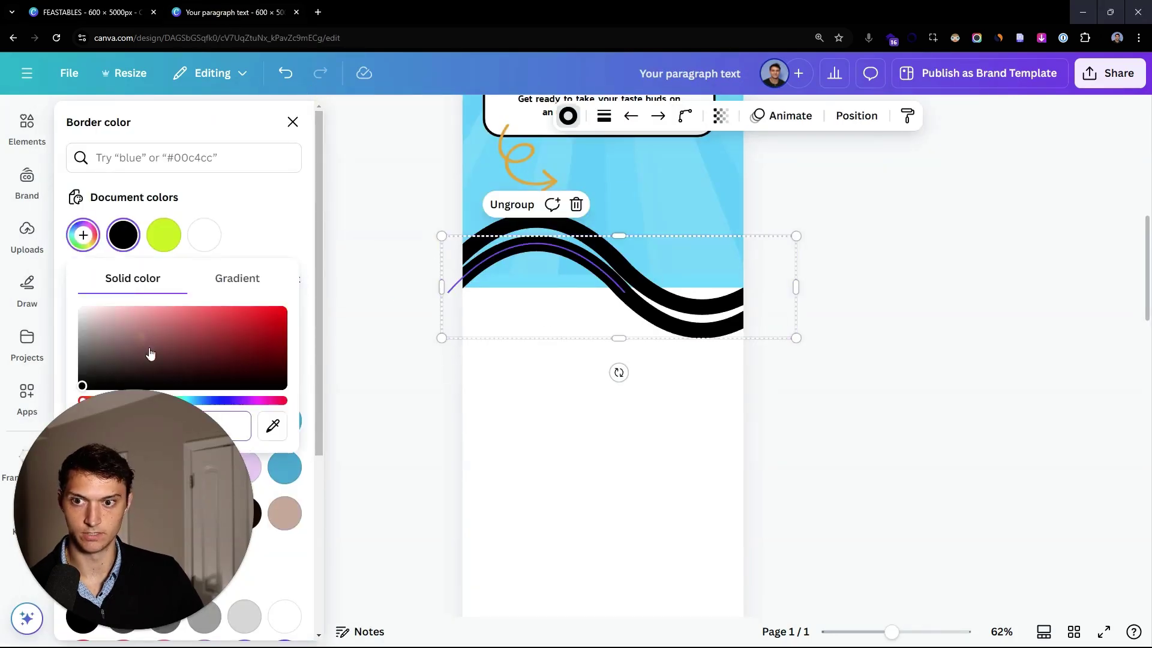
{"action": "left_click", "coordinate": [165, 423]}
{"action": "key", "text": "ctrl+v"}
{"action": "key", "text": "Return"}
{"action": "left_click", "coordinate": [82, 235]}
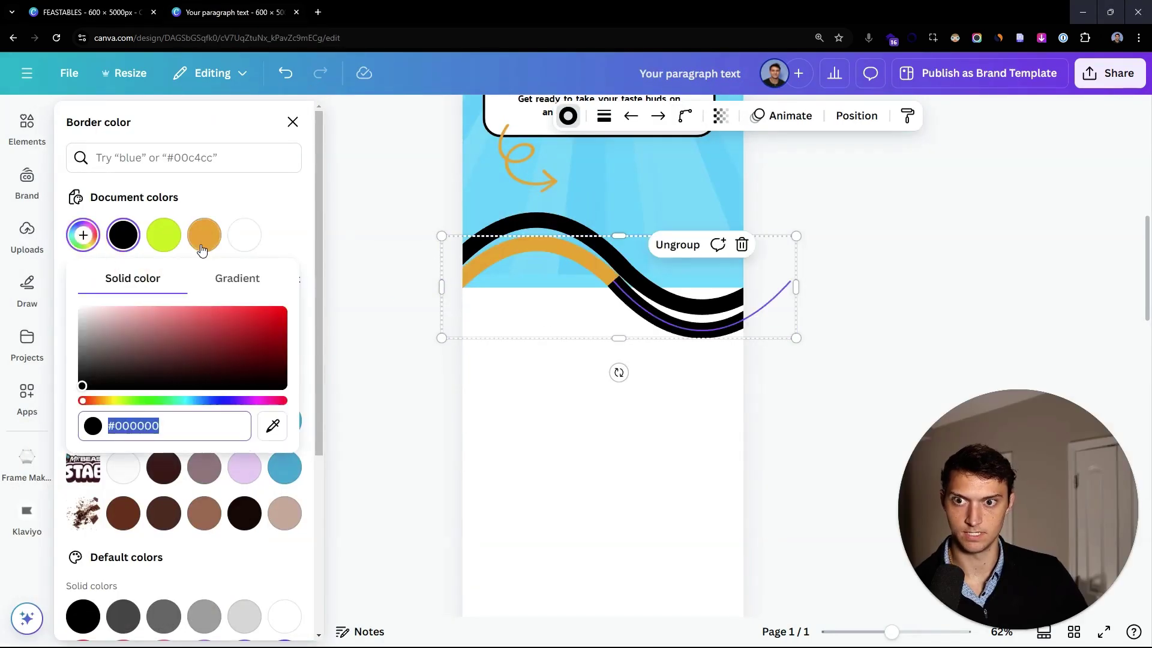
{"action": "left_click", "coordinate": [206, 234]}
- Separate the orange wave from the black one by moving it lower, and place a duplicate of it underneath
{"action": "left_click", "coordinate": [699, 350]}
{"action": "scroll", "coordinate": [700, 350], "scroll_direction": "up", "scroll_amount": 3}
{"action": "left_click", "coordinate": [545, 180]}
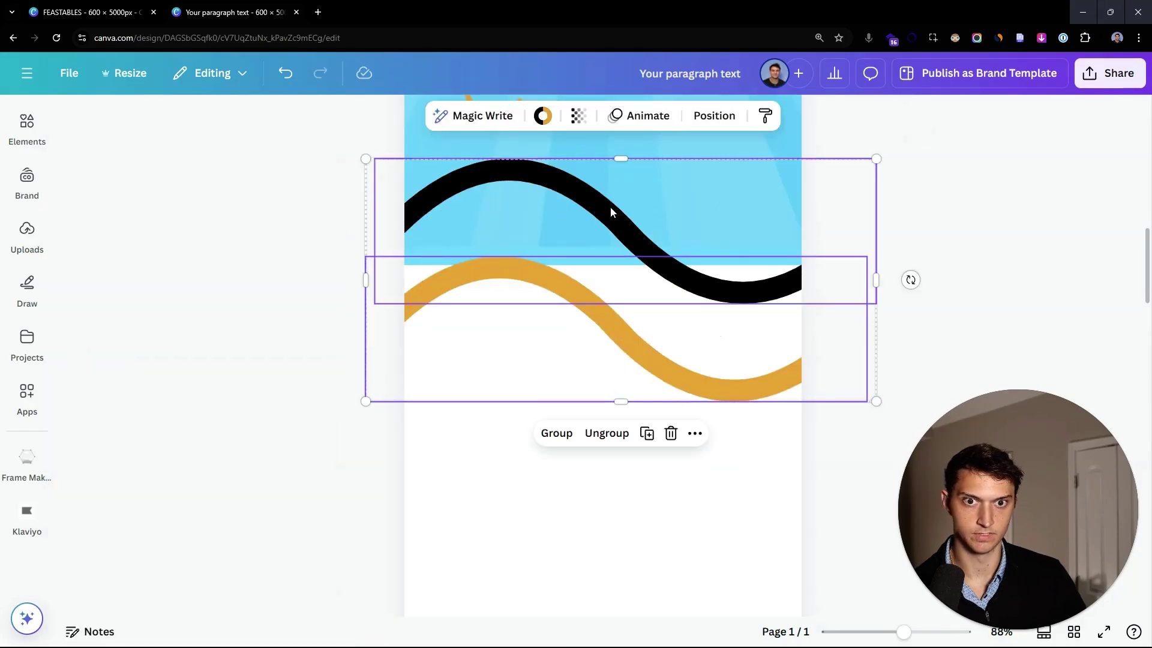
{"action": "left_click", "coordinate": [653, 359]}
{"action": "key", "text": "ctrl+d"}
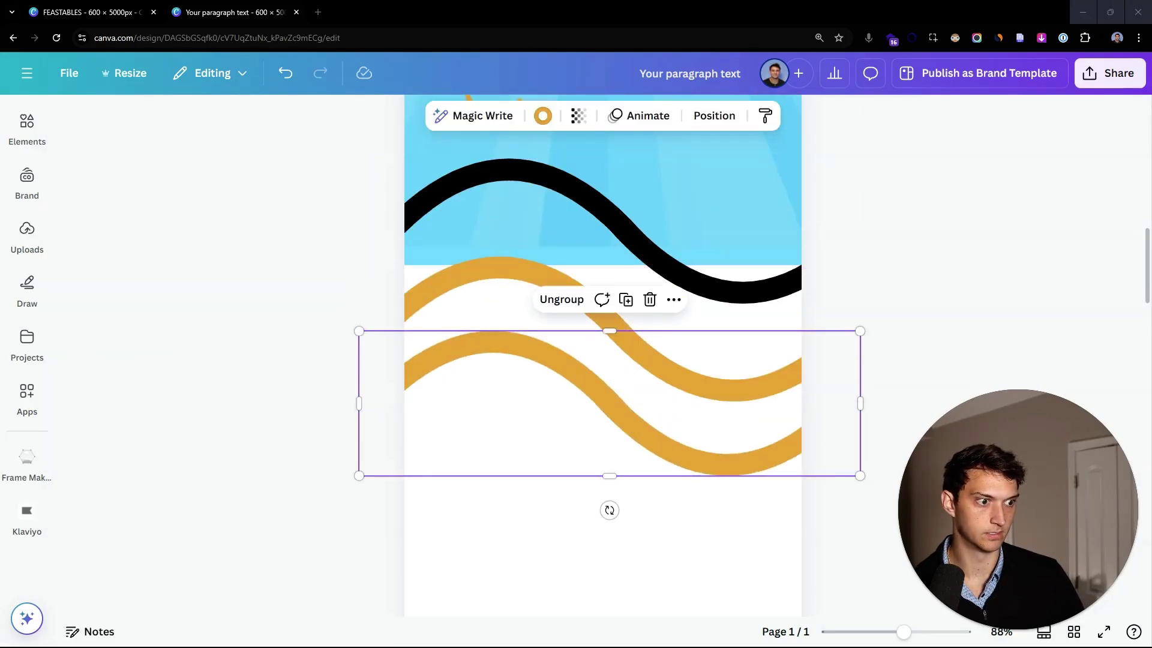
- Set the lowest wave's colour to the pinkish red #F74E6F
{"action": "left_click", "coordinate": [542, 115]}
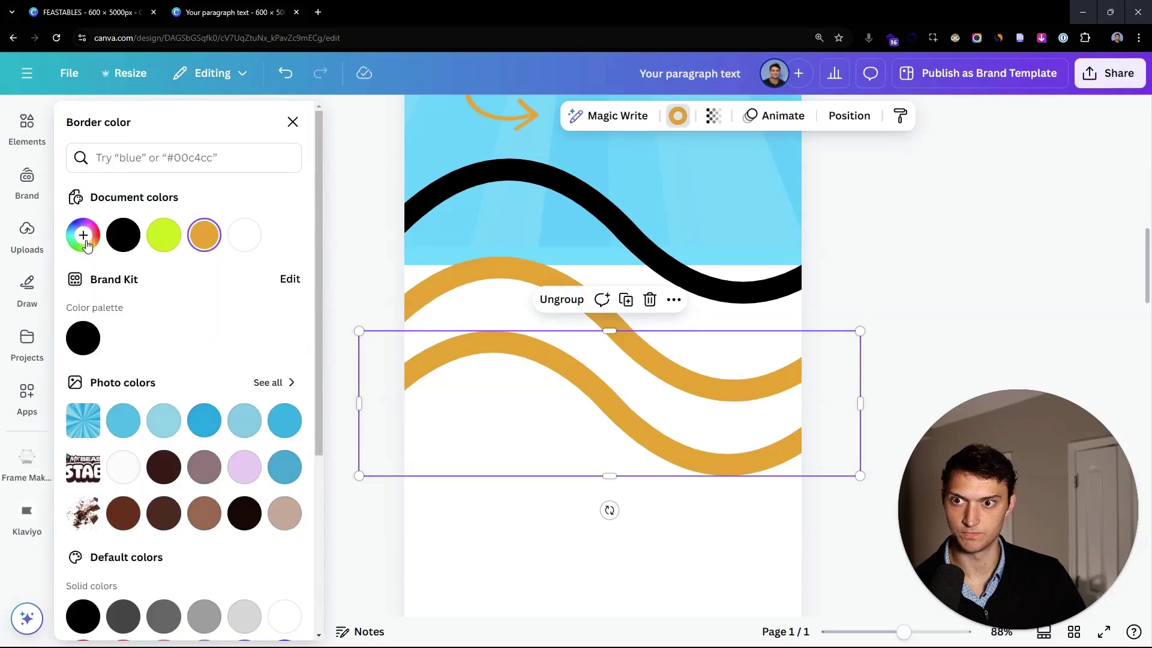
{"action": "left_click", "coordinate": [83, 235]}
{"action": "type", "text": "#F74E6F"}
{"action": "left_click", "coordinate": [770, 571]}
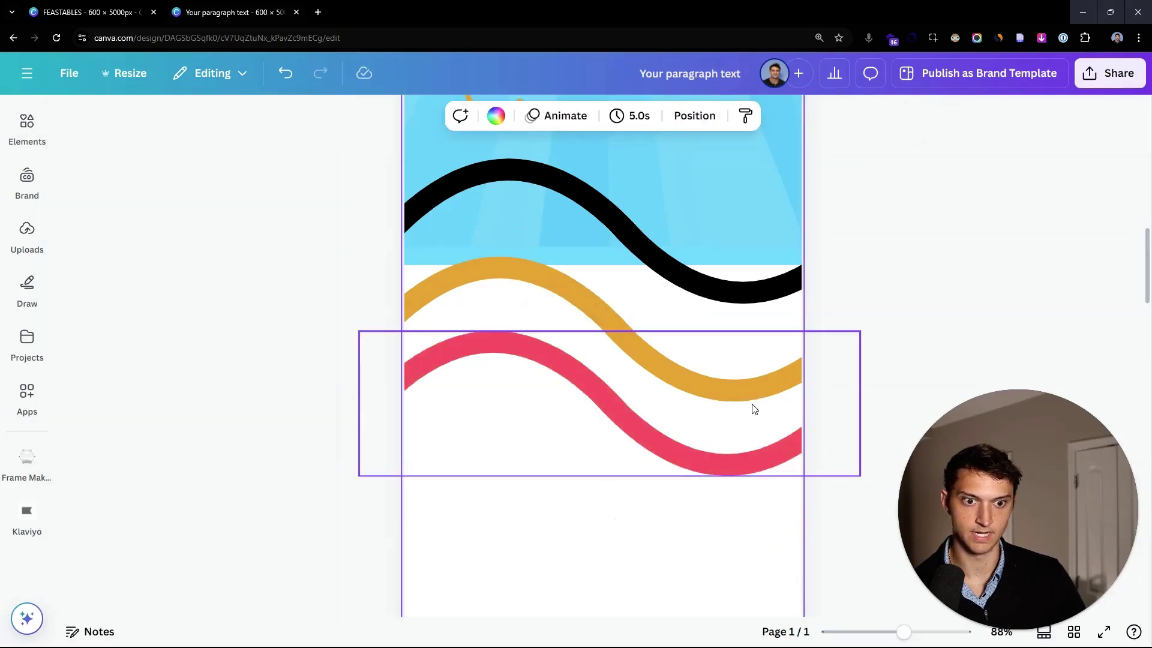
- Align the black, orange and pinkish-red waves to each other by their horizontal centres
{"action": "double_click", "coordinate": [623, 238]}
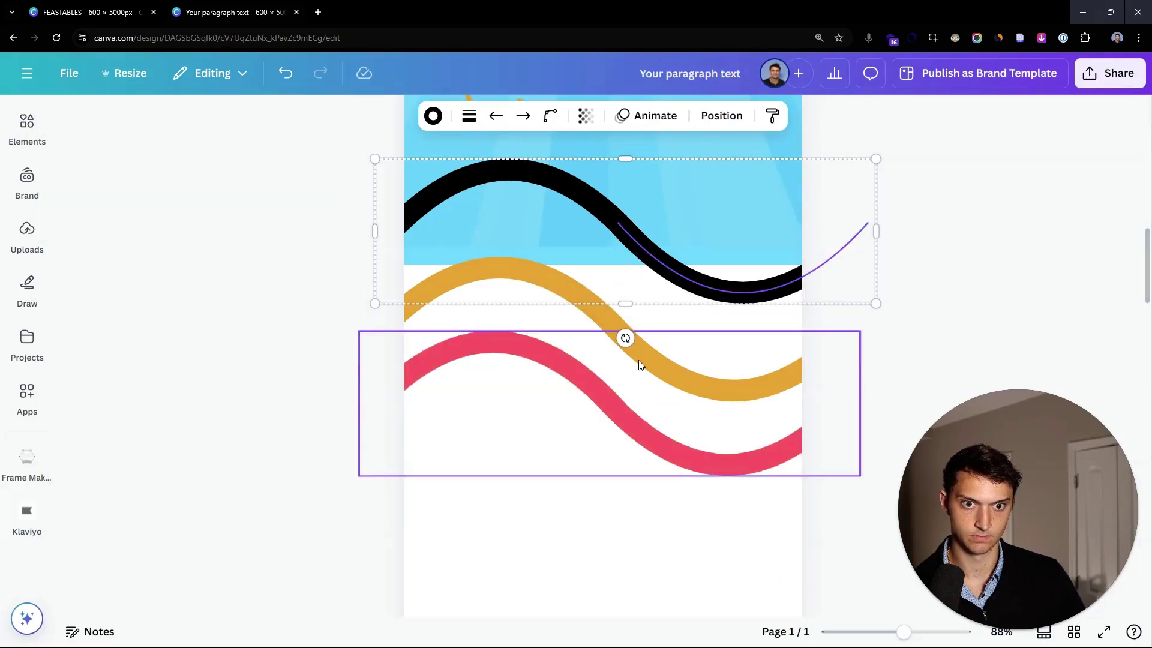
{"action": "left_click", "coordinate": [594, 406], "text": "shift"}
{"action": "left_click", "coordinate": [595, 324], "text": "shift"}
{"action": "right_click", "coordinate": [595, 324]}
{"action": "mouse_move", "coordinate": [723, 420]}
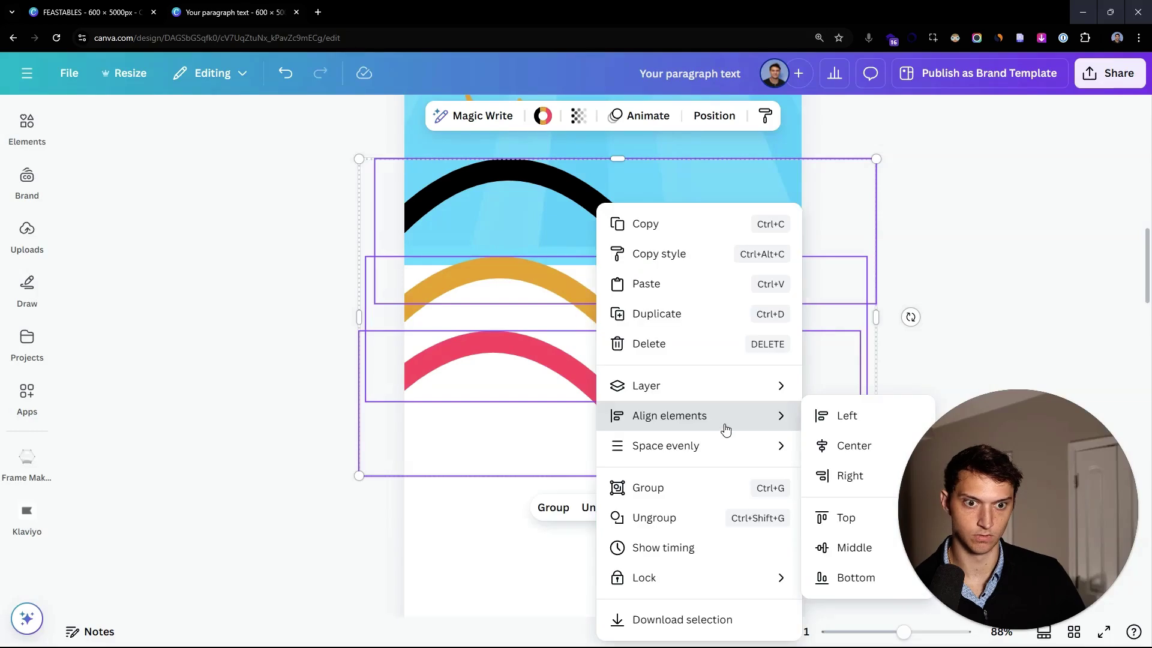
{"action": "left_click", "coordinate": [850, 444]}
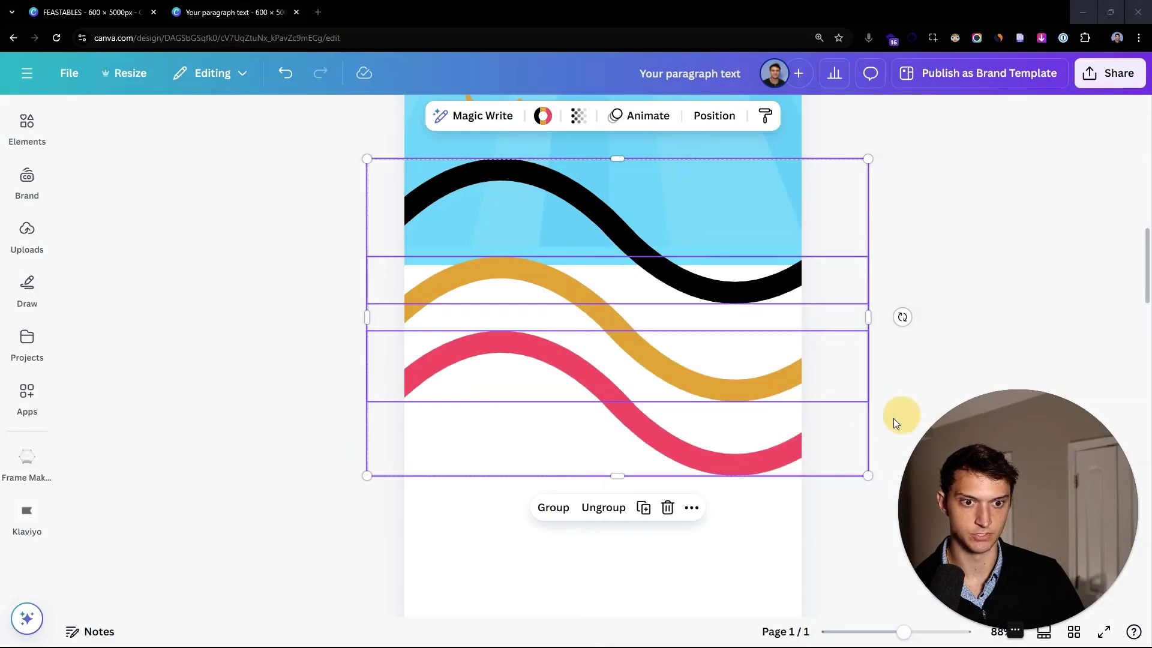
- Colour the left half of the black wave light blue, sampled from the blue page background
{"action": "left_click", "coordinate": [651, 252]}
{"action": "double_click", "coordinate": [532, 294]}
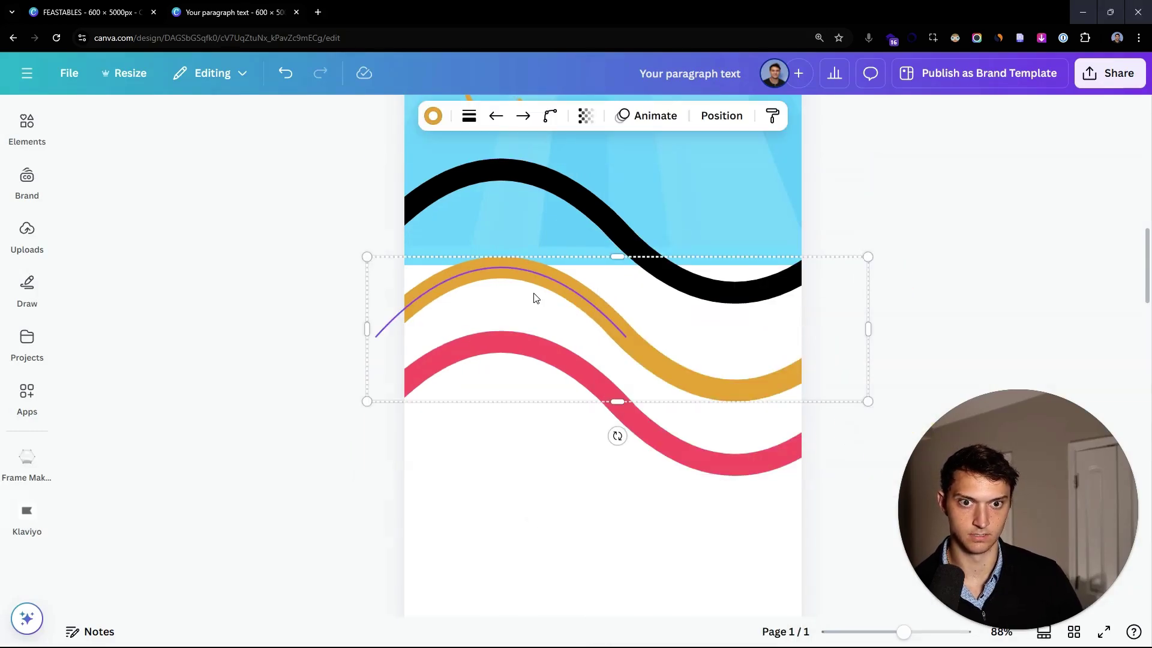
{"action": "double_click", "coordinate": [465, 187]}
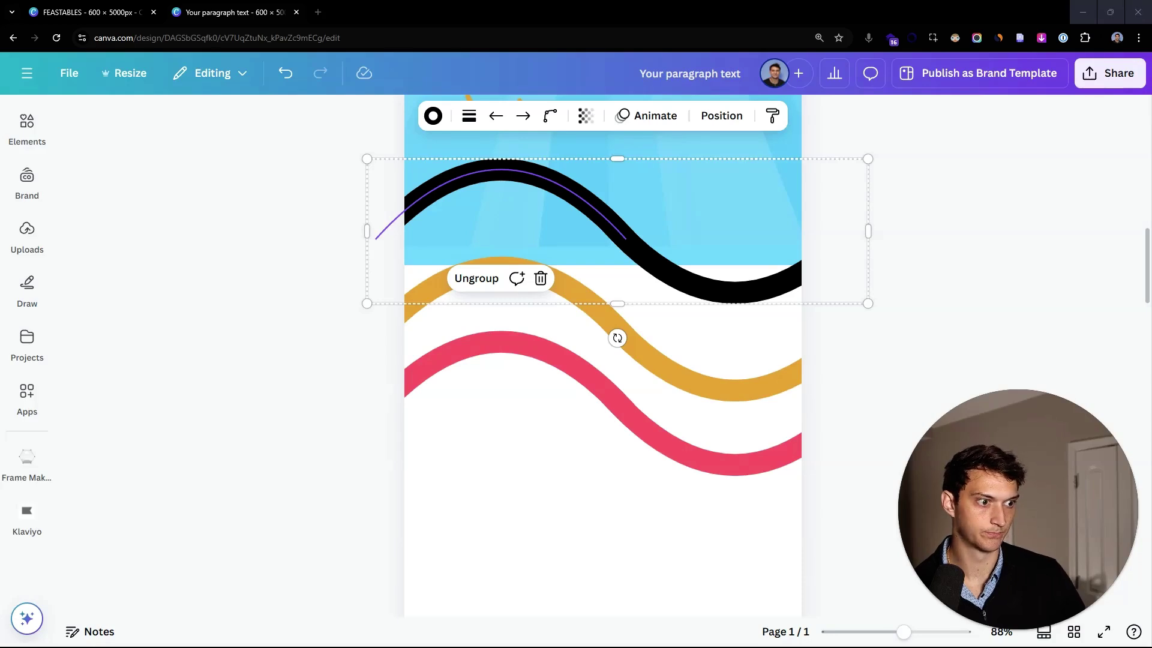
{"action": "scroll", "coordinate": [833, 252], "scroll_direction": "up", "scroll_amount": 5}
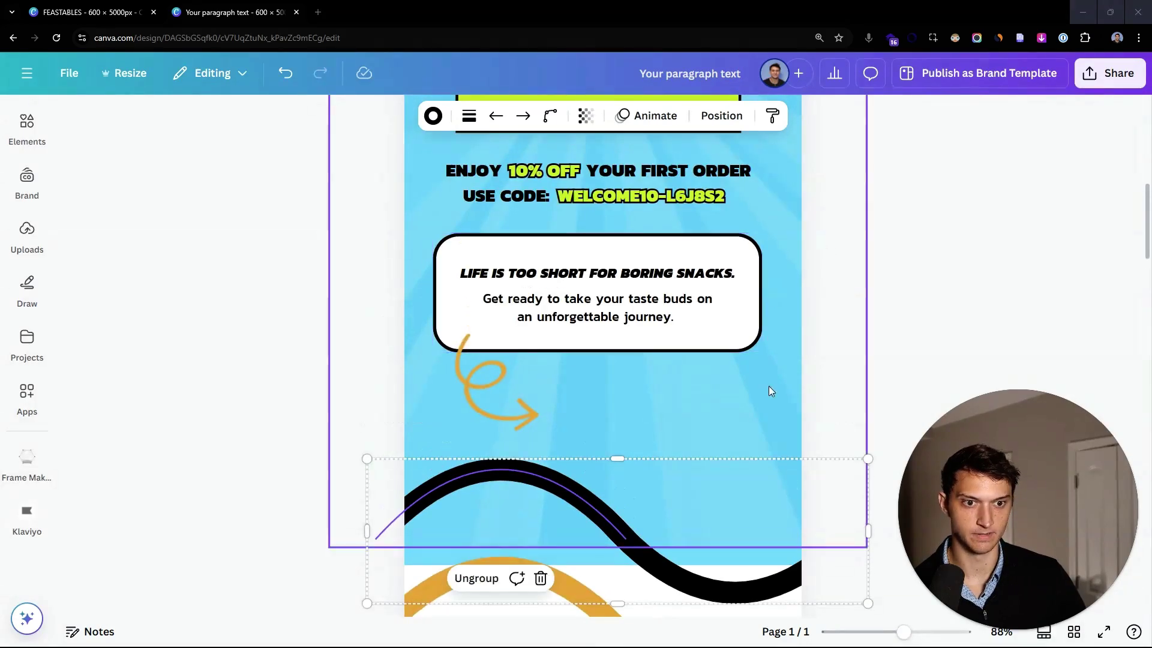
{"action": "scroll", "coordinate": [786, 391], "scroll_direction": "down", "scroll_amount": 3}
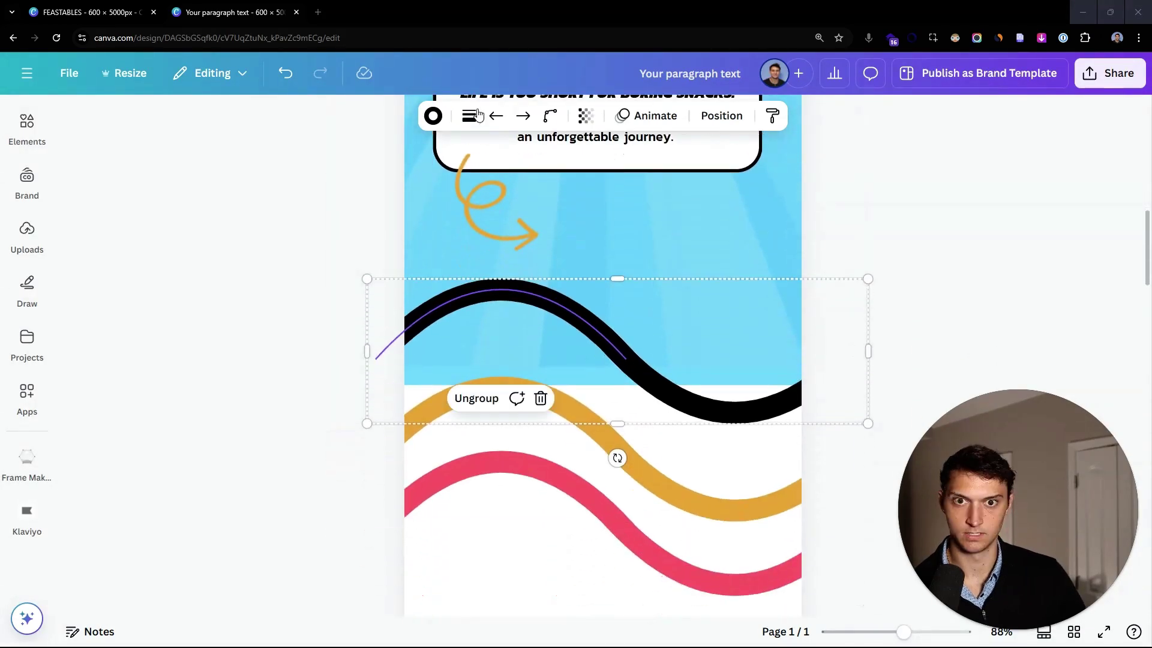
{"action": "left_click", "coordinate": [433, 116]}
{"action": "left_click", "coordinate": [83, 235]}
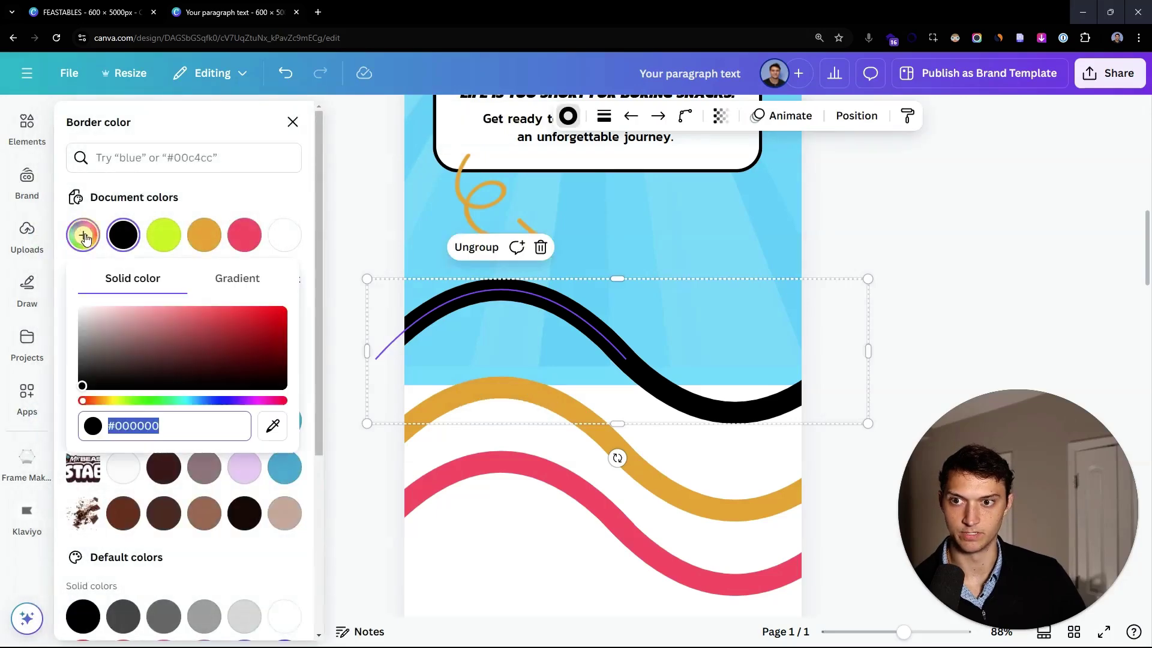
{"action": "left_click", "coordinate": [506, 336]}
{"action": "scroll", "coordinate": [506, 336], "scroll_direction": "up", "scroll_amount": 5}
- Apply the same light blue document colour to the remaining black half of the top wave
{"action": "left_click", "coordinate": [662, 476]}
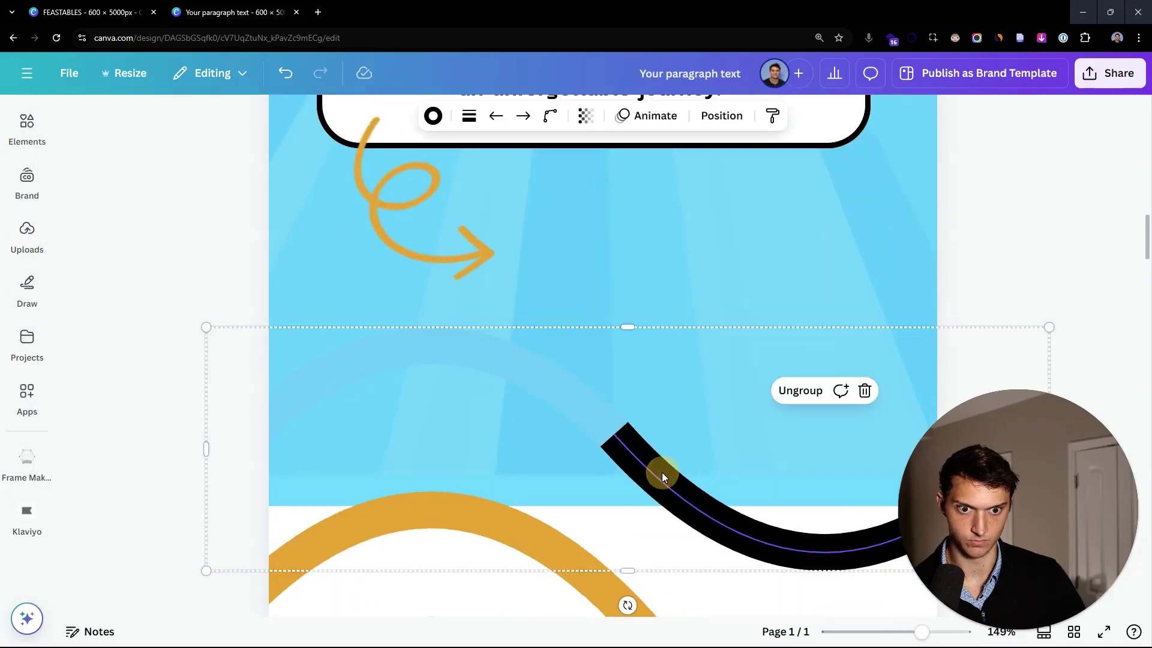
{"action": "left_click", "coordinate": [432, 113]}
{"action": "left_click", "coordinate": [82, 234]}
{"action": "left_click", "coordinate": [167, 233]}
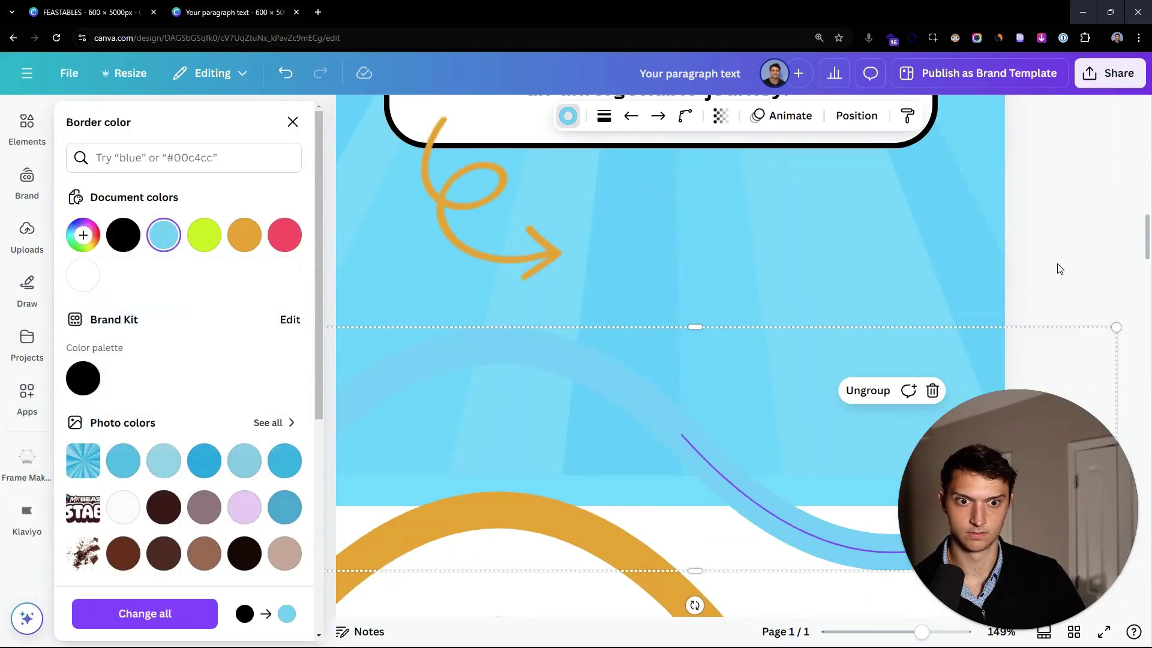
- Move the light blue, orange and pinkish-red waves together so they stack directly under one another without gaps
{"action": "scroll", "coordinate": [984, 265], "scroll_direction": "down", "scroll_amount": 5}
{"action": "left_click", "coordinate": [876, 238]}
{"action": "scroll", "coordinate": [876, 238], "scroll_direction": "down", "scroll_amount": 2}
{"action": "left_click_drag", "start_coordinate": [672, 420], "coordinate": [668, 543]}
{"action": "left_click", "coordinate": [528, 305]}
{"action": "left_click_drag", "start_coordinate": [665, 329], "coordinate": [665, 264]}
{"action": "left_click_drag", "start_coordinate": [671, 472], "coordinate": [705, 235]}
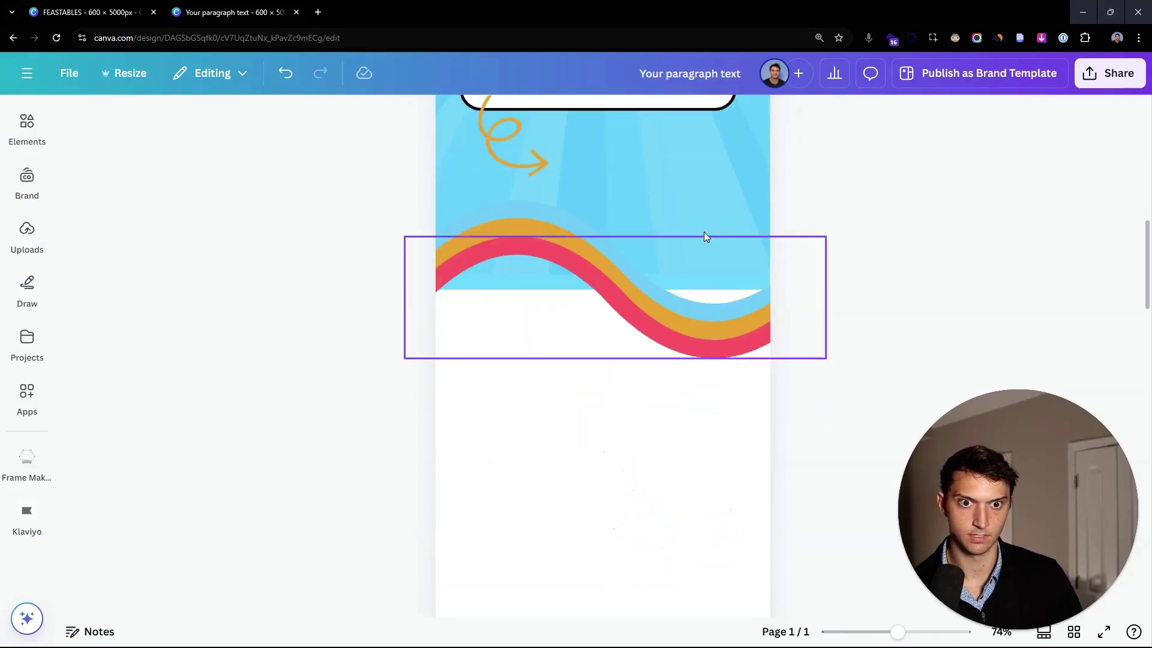
- Select the light blue, orange and pinkish-red waves and group them into one object
{"action": "key", "text": "ctrl+equal"}
{"action": "key", "text": "ctrl+equal"}
{"action": "left_click", "coordinate": [436, 236], "text": "shift"}
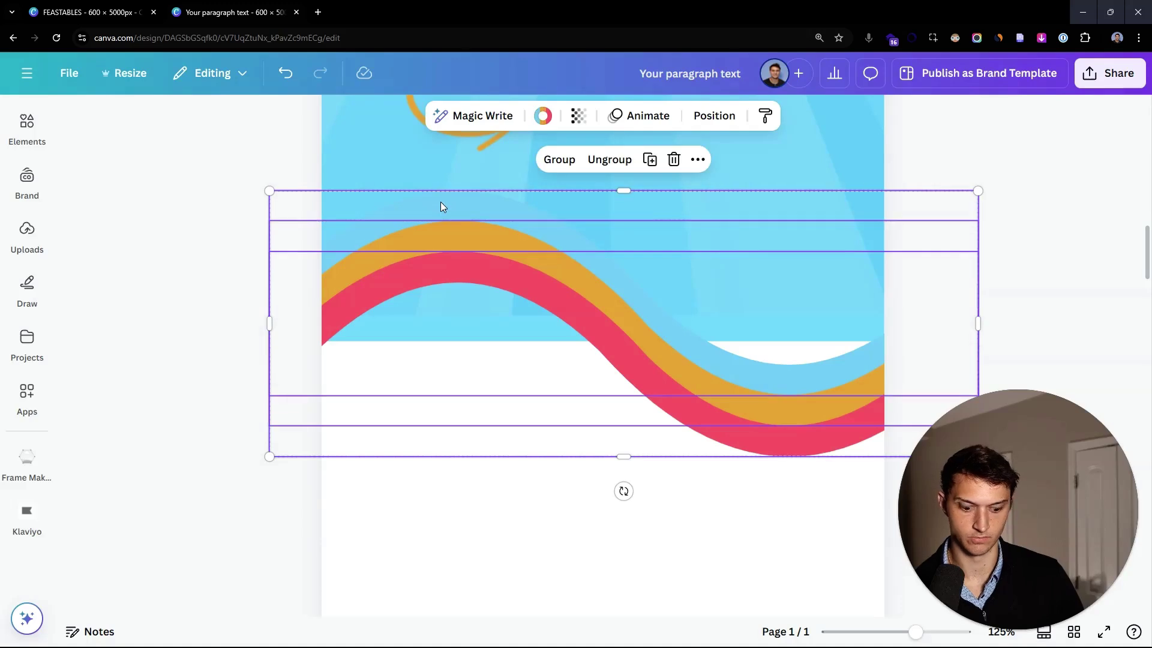
{"action": "key", "text": "ctrl+g"}
{"action": "scroll", "coordinate": [510, 226], "scroll_direction": "down", "scroll_amount": 3}
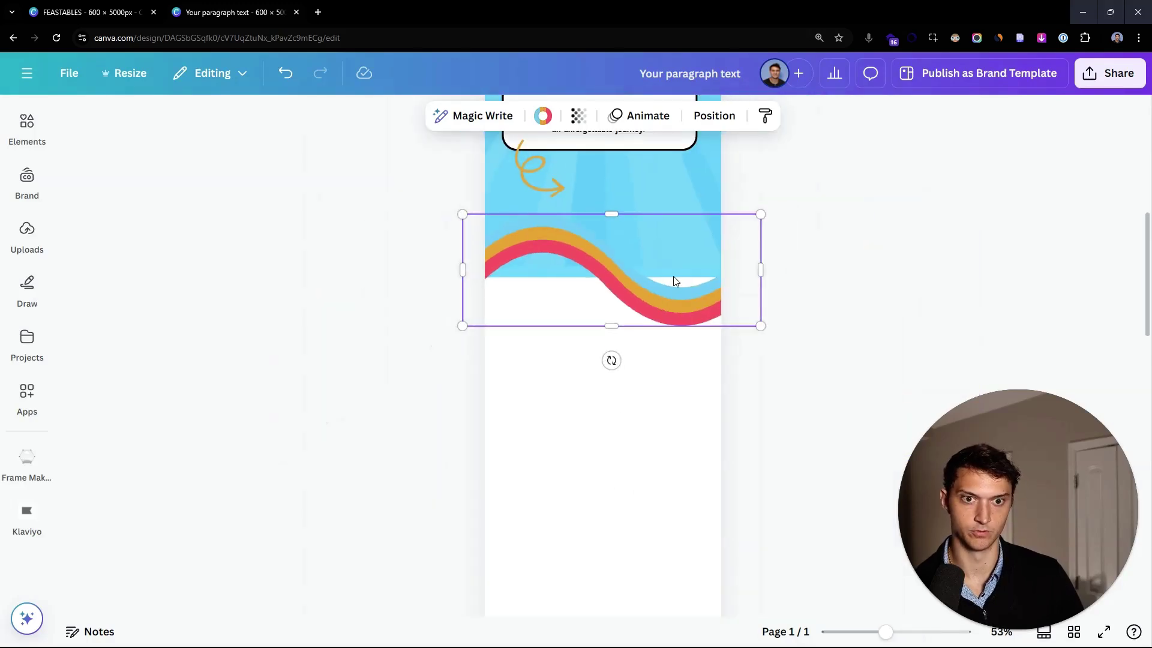
- Move the grouped waves up so their light blue band overlaps the blue background above its lower edge
{"action": "left_click", "coordinate": [828, 272]}
{"action": "scroll", "coordinate": [780, 250], "scroll_direction": "up", "scroll_amount": 3, "text": "ctrl"}
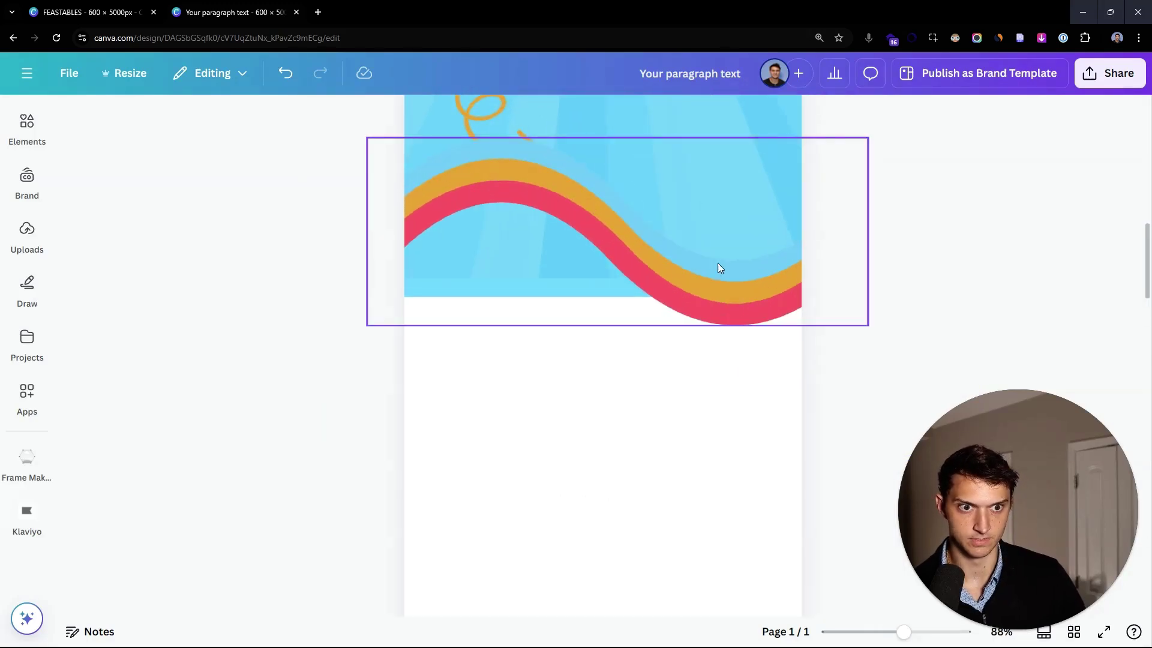
{"action": "scroll", "coordinate": [717, 268], "scroll_direction": "down", "scroll_amount": 3}
{"action": "scroll", "coordinate": [444, 246], "scroll_direction": "up", "scroll_amount": 2}
{"action": "left_click", "coordinate": [527, 268]}
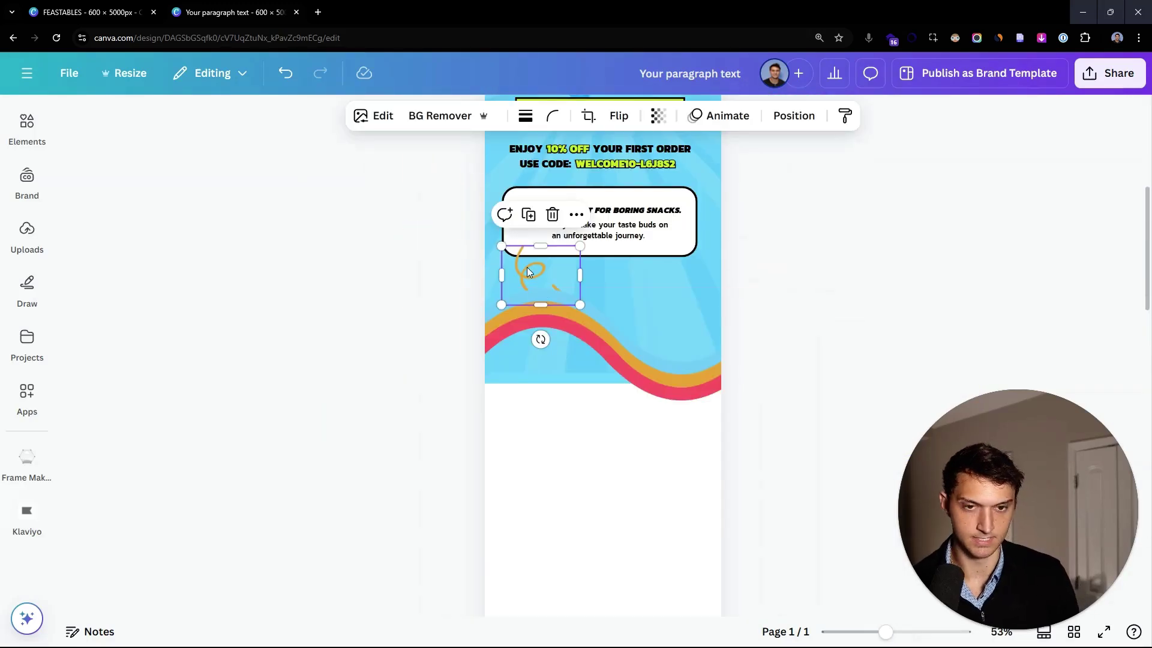
{"action": "left_click", "coordinate": [380, 391]}
- Move the grouped waves down onto the blank white area of the page
{"action": "left_click_drag", "start_coordinate": [686, 372], "coordinate": [684, 471]}
{"action": "scroll", "coordinate": [684, 462], "scroll_direction": "down", "scroll_amount": 10}
{"action": "left_click", "coordinate": [828, 268]}
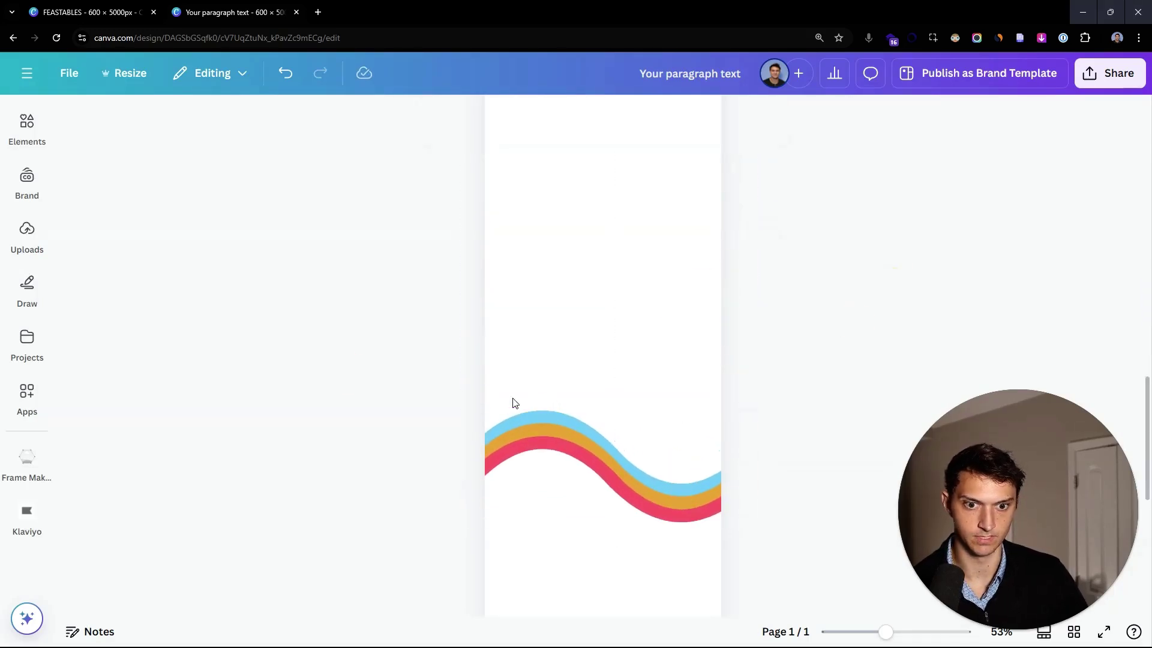
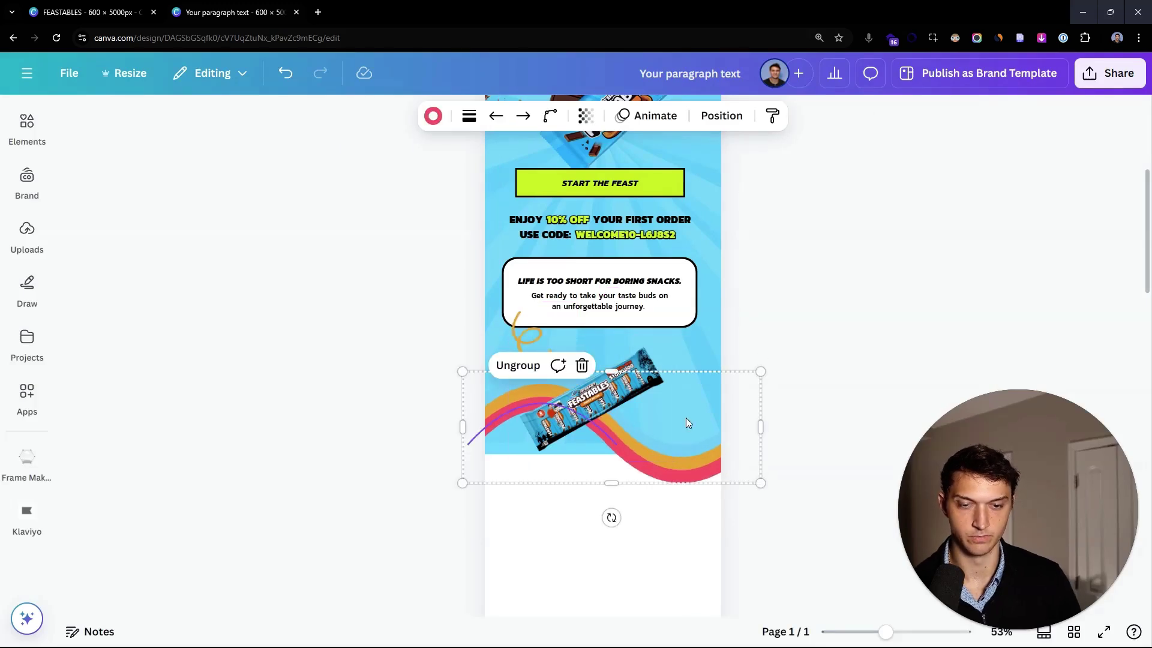
- Bring the orange arrow in front of the waves and shift it slightly
{"action": "left_click", "coordinate": [550, 333]}
{"action": "left_click", "coordinate": [411, 300]}
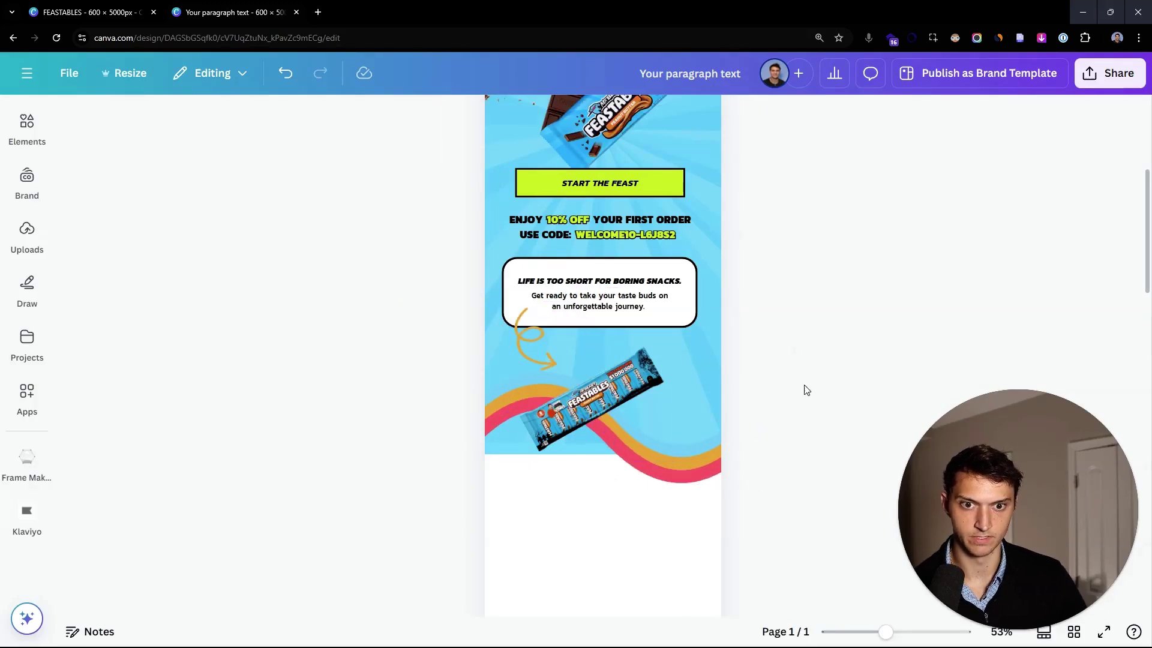
- Switch to the FEASTABLES reference design and examine the pink gradient section below the waves
{"action": "left_click", "coordinate": [87, 12]}
{"action": "scroll", "coordinate": [448, 324], "scroll_direction": "down", "scroll_amount": 2}
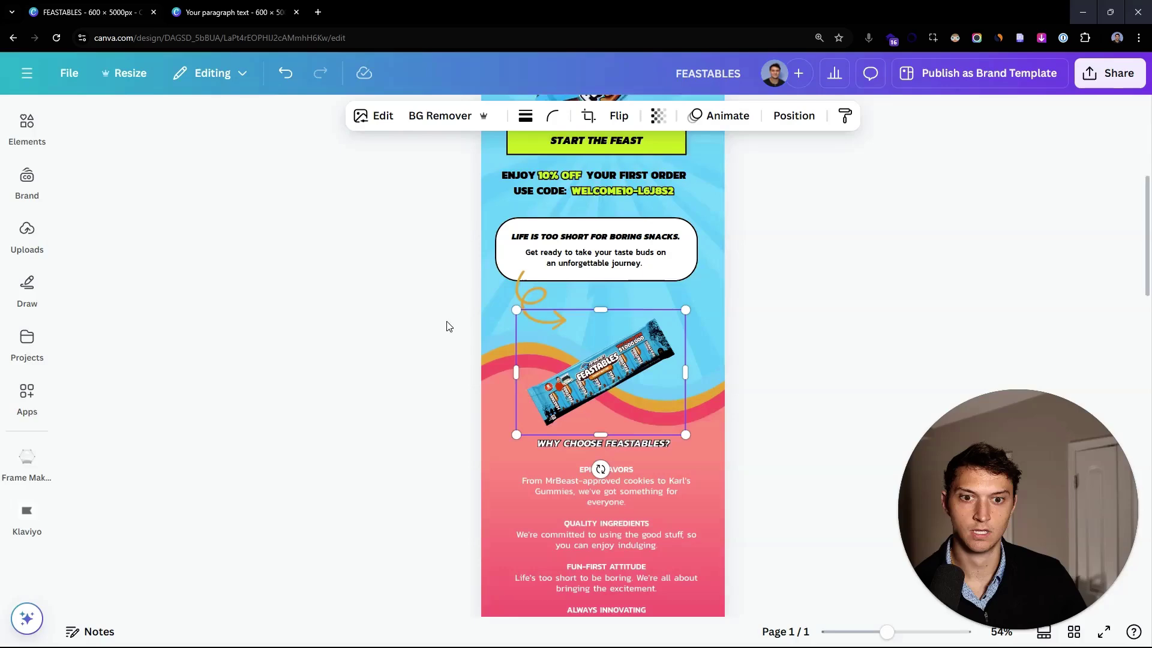
{"action": "left_click", "coordinate": [686, 473]}
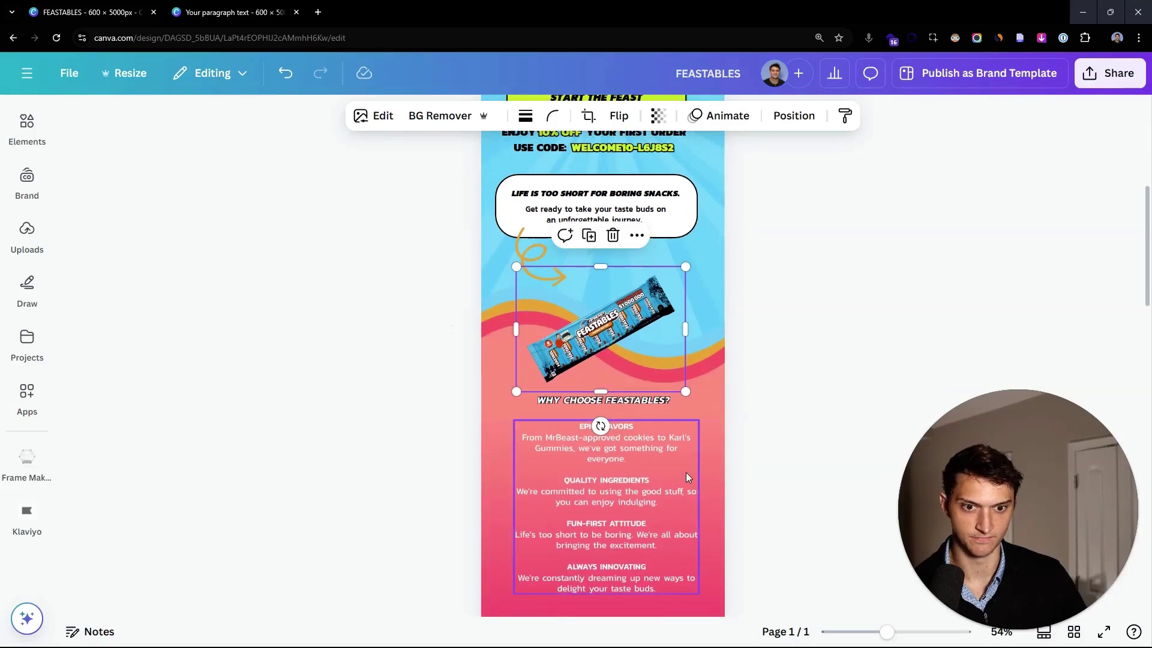
{"action": "scroll", "coordinate": [826, 333], "scroll_direction": "down", "scroll_amount": 4}
- Return to the recreated design, add a light blue square below the waves and enlarge it to span the full page width
{"action": "left_click", "coordinate": [249, 12]}
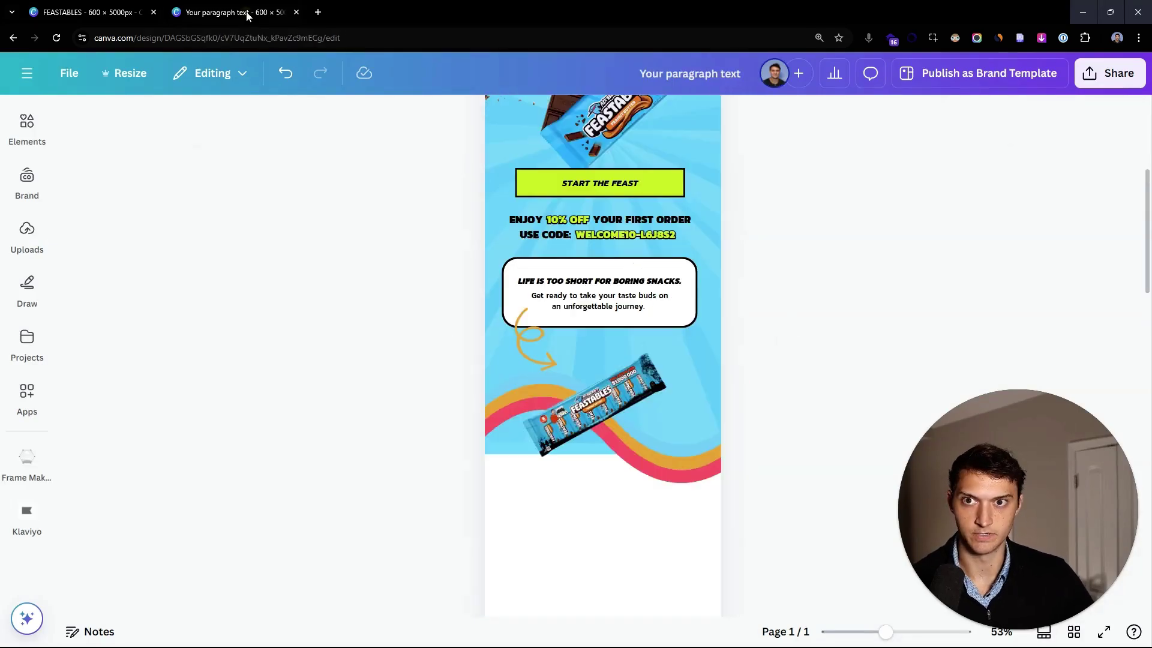
{"action": "scroll", "coordinate": [404, 334], "scroll_direction": "down", "scroll_amount": 5}
{"action": "key", "text": "ctrl+v"}
{"action": "left_click_drag", "start_coordinate": [578, 514], "coordinate": [522, 530]}
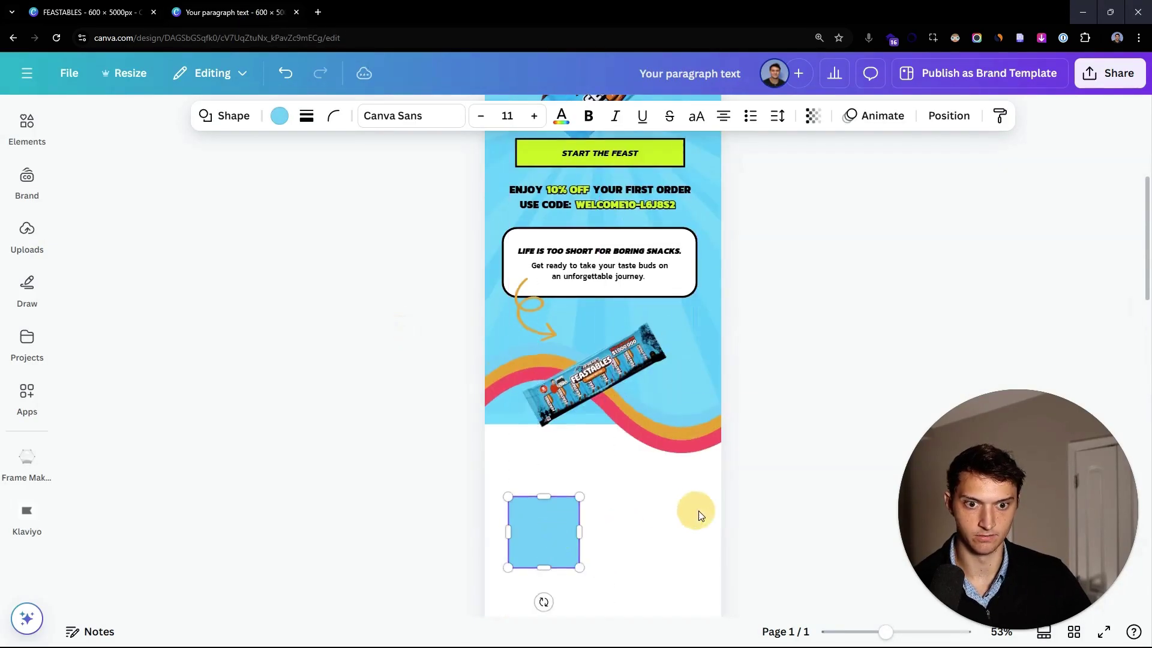
{"action": "scroll", "coordinate": [600, 420], "scroll_direction": "down", "scroll_amount": 5}
{"action": "left_click_drag", "start_coordinate": [542, 304], "coordinate": [520, 296]}
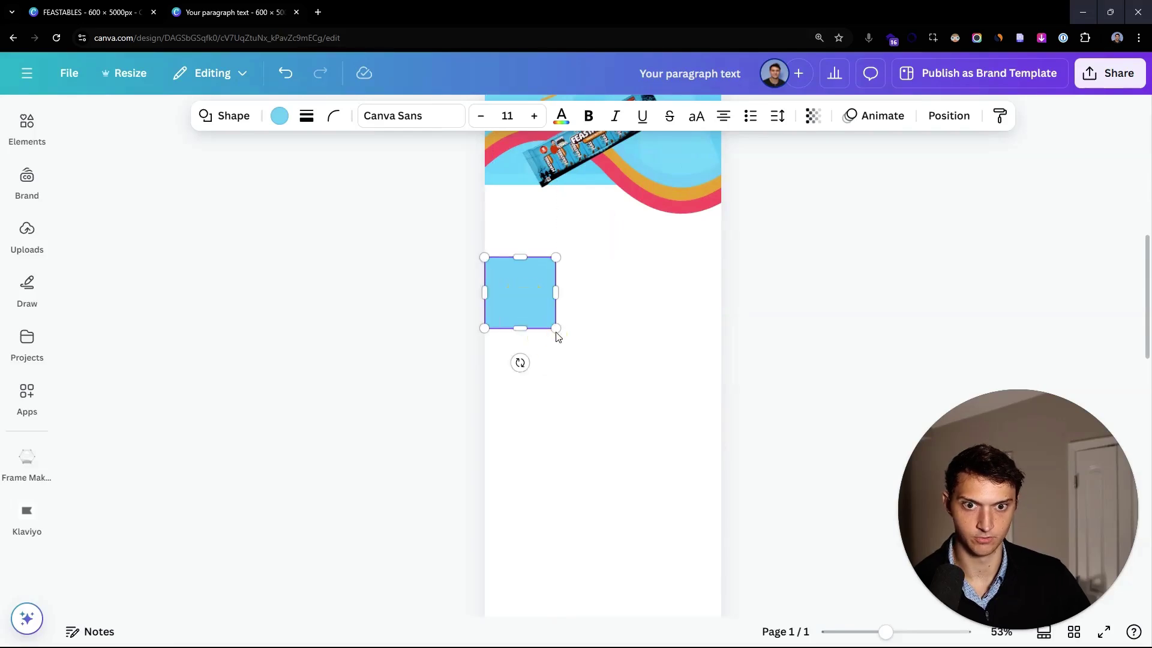
{"action": "left_click_drag", "start_coordinate": [557, 329], "coordinate": [720, 527]}
- Change the light blue rectangle's fill to a gradient running from top to bottom
{"action": "key", "text": "ctrl+minus"}
{"action": "key", "text": "ctrl+minus"}
{"action": "key", "text": "ctrl+minus"}
{"action": "key", "text": "ctrl+minus"}
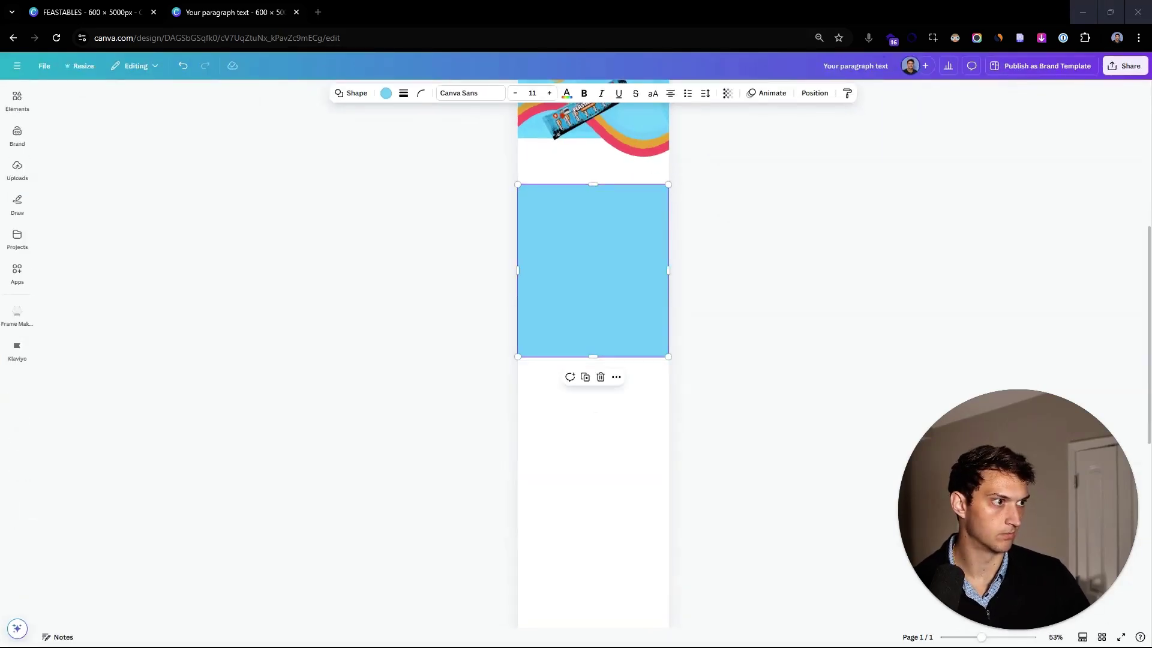
{"action": "left_click", "coordinate": [385, 93]}
{"action": "left_click", "coordinate": [53, 169]}
{"action": "left_click", "coordinate": [152, 197]}
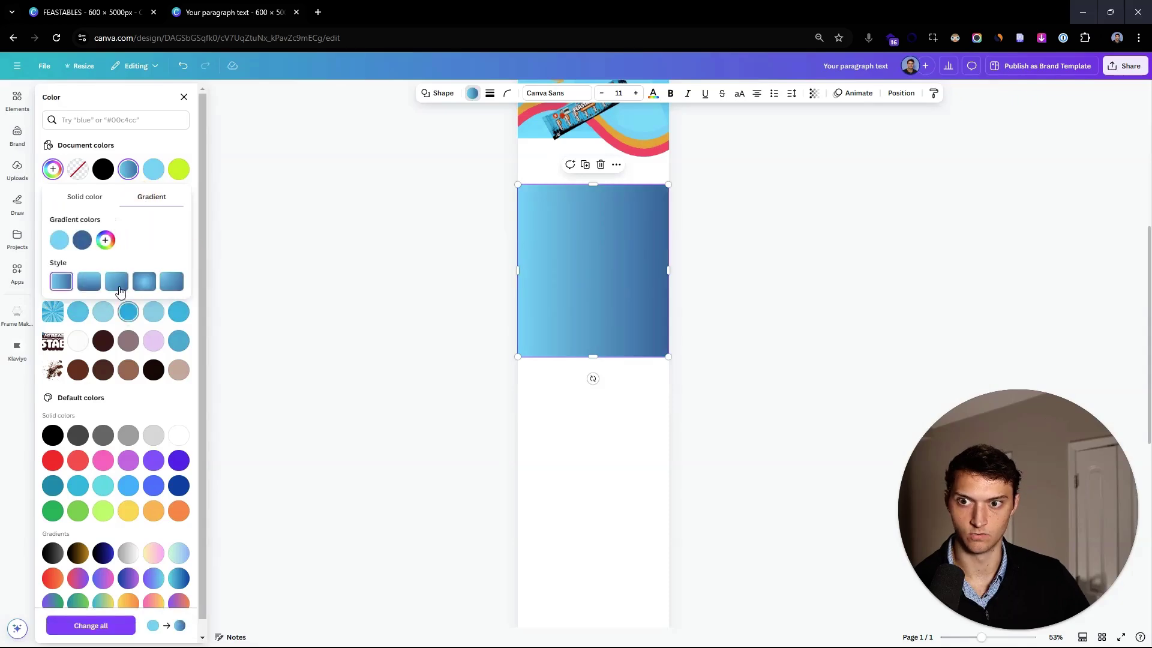
{"action": "left_click", "coordinate": [92, 278]}
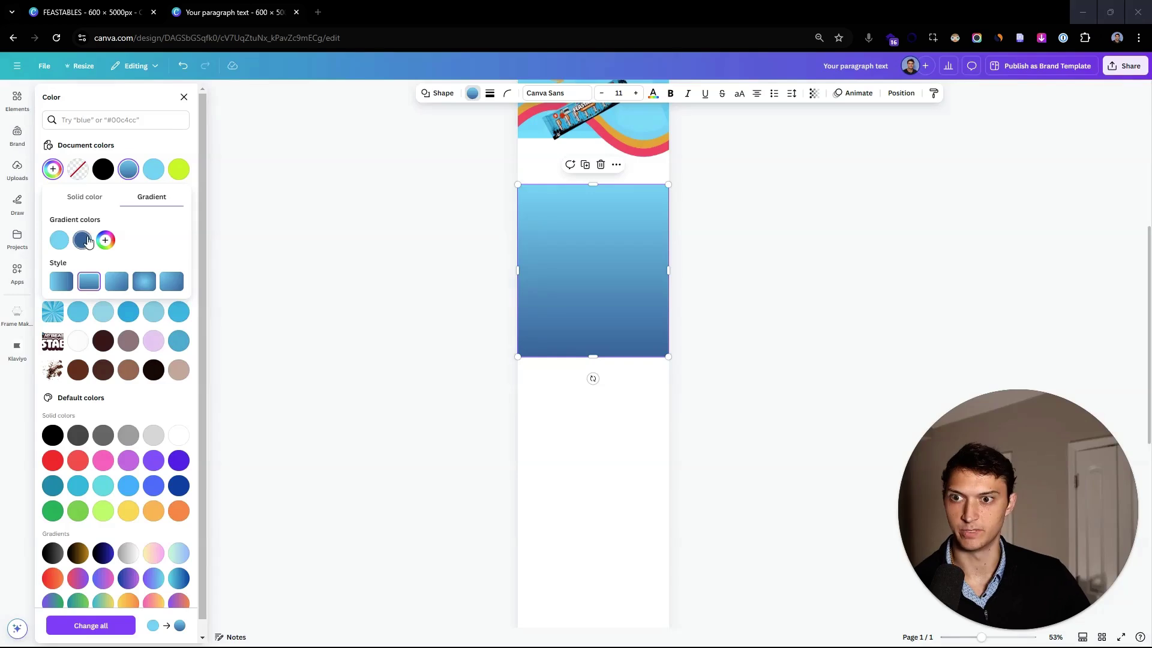
- Set the gradient's upper colour to #FF8B8B and its lower colour to the deep pink of the reference design
{"action": "left_click", "coordinate": [59, 240]}
{"action": "left_click", "coordinate": [111, 345]}
{"action": "key", "text": "ctrl+v"}
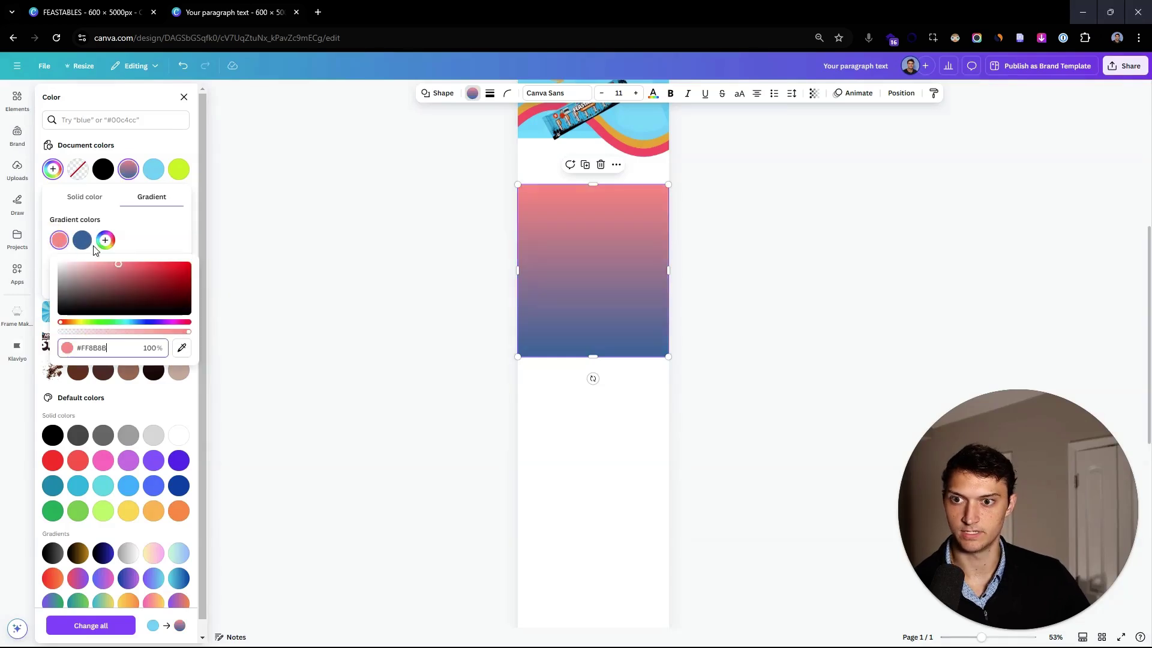
{"action": "left_click", "coordinate": [82, 240]}
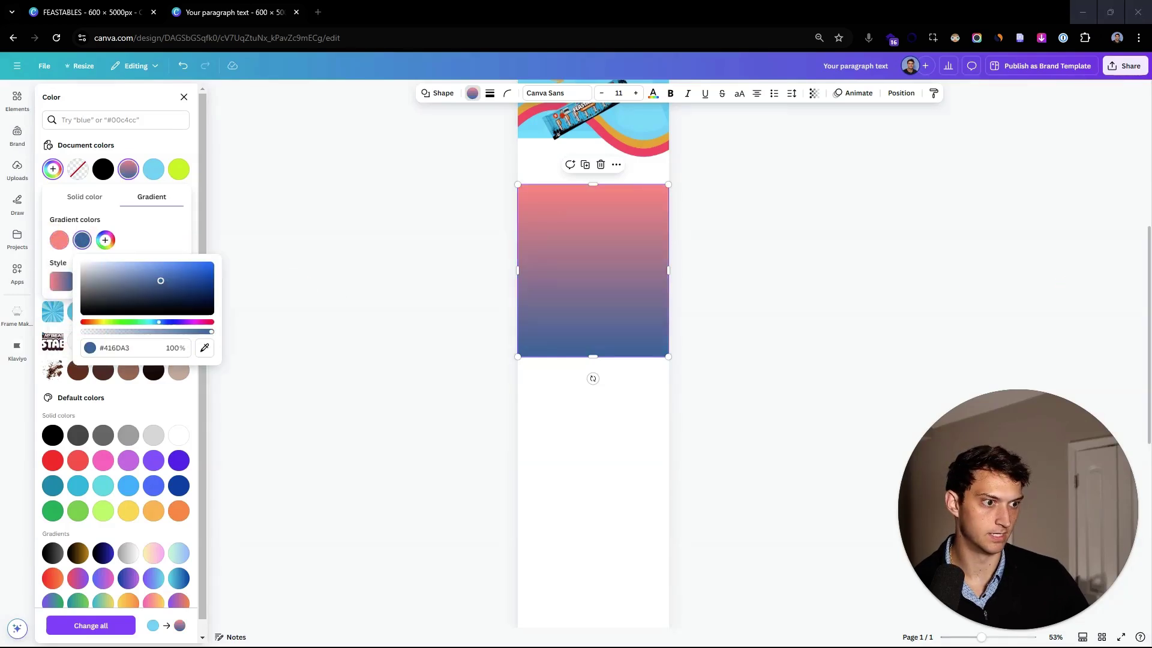
{"action": "left_click", "coordinate": [132, 345]}
{"action": "key", "text": "ctrl+v"}
{"action": "left_click", "coordinate": [362, 326]}
{"action": "left_click", "coordinate": [692, 298]}
{"action": "scroll", "coordinate": [726, 252], "scroll_direction": "up", "scroll_amount": 3}
{"action": "scroll", "coordinate": [795, 225], "scroll_direction": "up", "scroll_amount": 2, "text": "ctrl"}
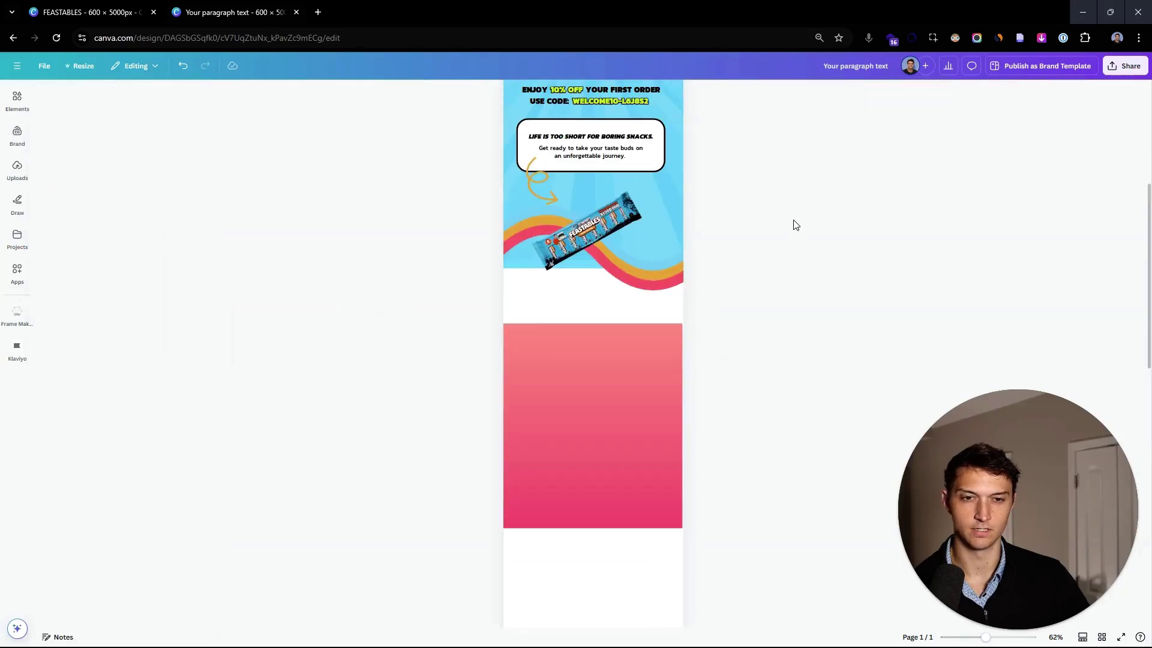
- Examine in the FEASTABLES reference design how the area between the waves and the gradient rectangle is filled
{"action": "left_click", "coordinate": [625, 341]}
{"action": "left_click", "coordinate": [105, 11]}
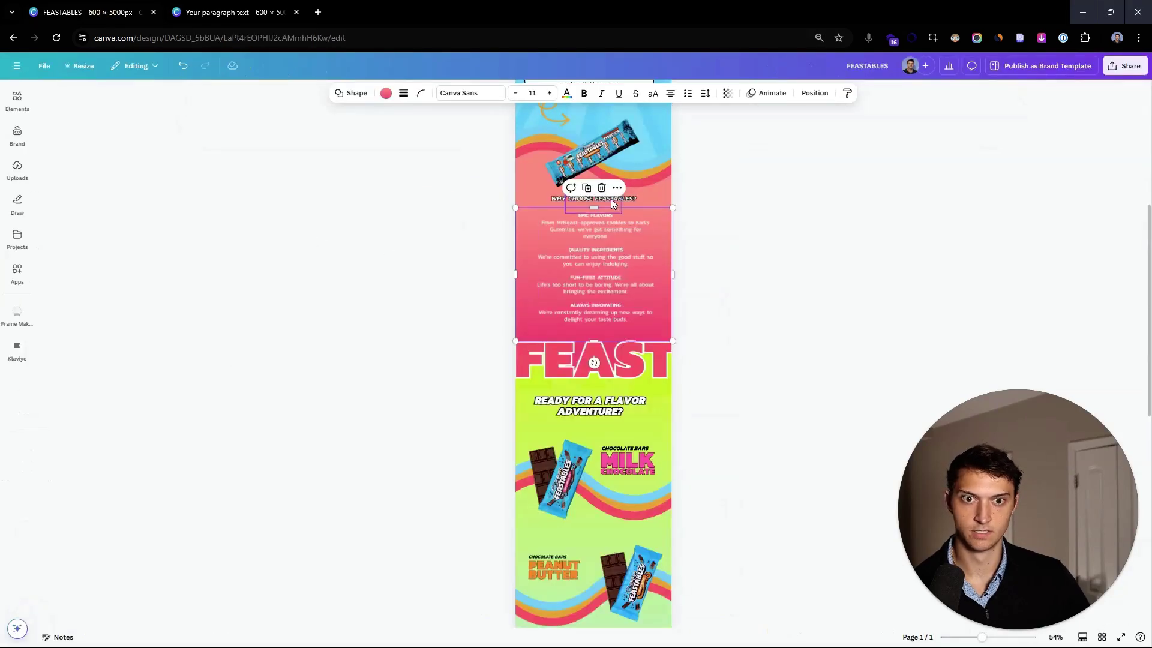
{"action": "scroll", "coordinate": [612, 204], "scroll_direction": "up", "scroll_amount": 3, "text": "ctrl"}
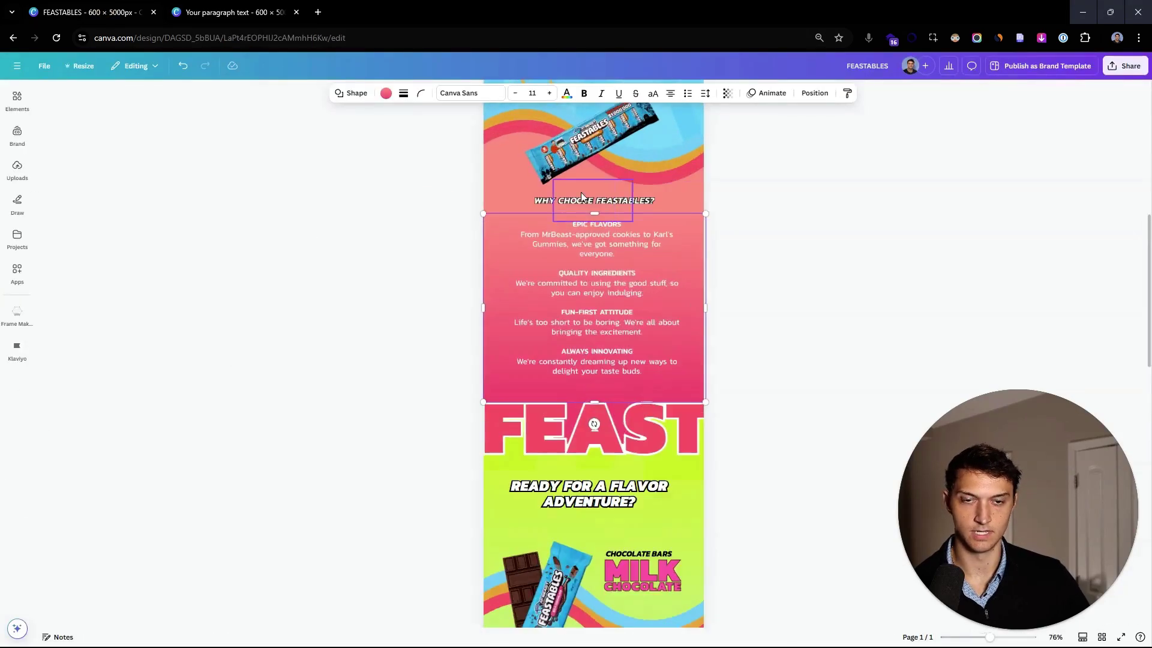
{"action": "left_click", "coordinate": [507, 178]}
{"action": "left_click", "coordinate": [251, 12]}
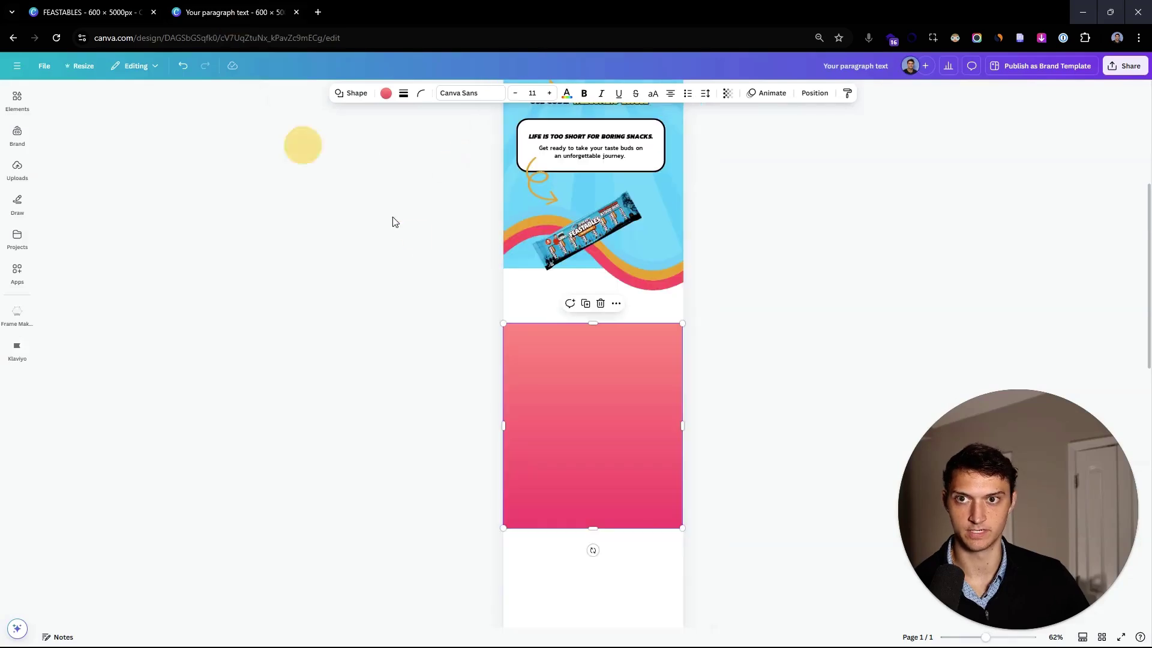
- Raise the top edge of the pink gradient rectangle slightly towards the waves
{"action": "left_click", "coordinate": [607, 324]}
{"action": "left_click", "coordinate": [595, 325]}
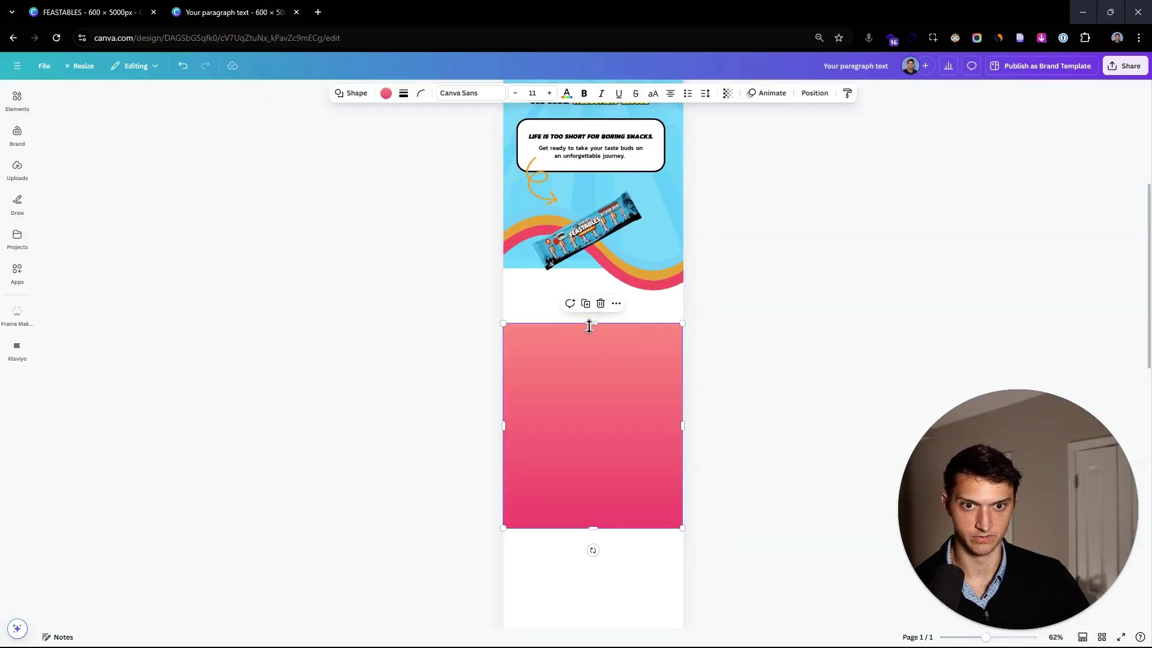
{"action": "left_click_drag", "start_coordinate": [593, 324], "coordinate": [596, 317]}
{"action": "scroll", "coordinate": [766, 351], "scroll_direction": "up", "scroll_amount": 5, "text": "ctrl"}
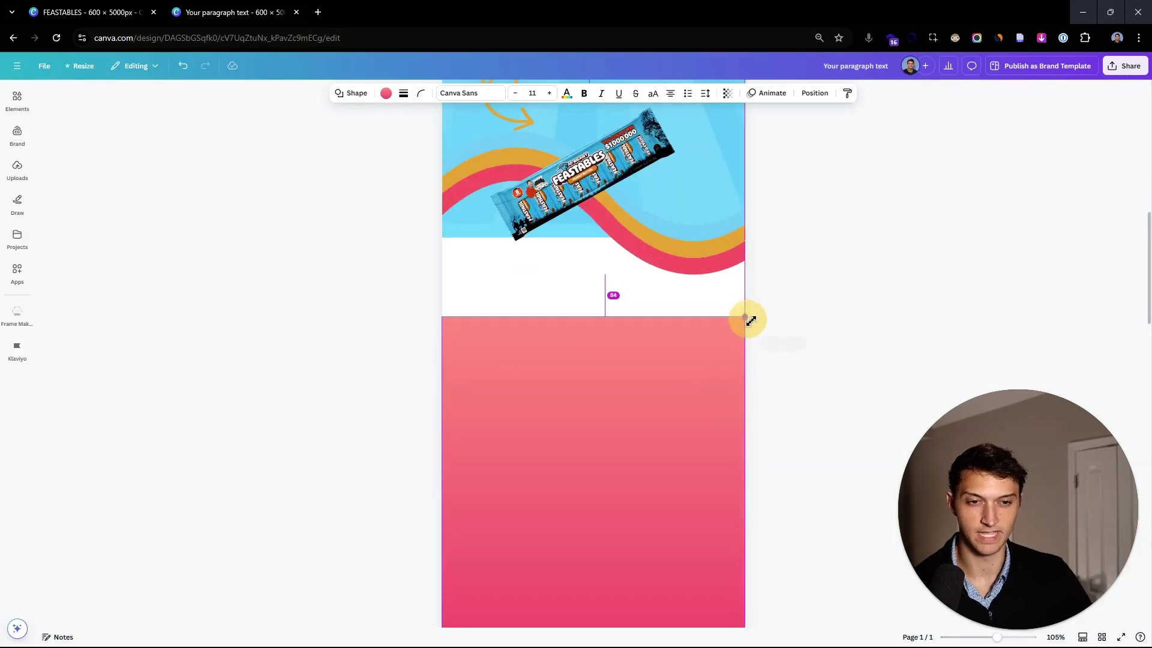
{"action": "left_click", "coordinate": [417, 321]}
{"action": "scroll", "coordinate": [420, 310], "scroll_direction": "down", "scroll_amount": 1}
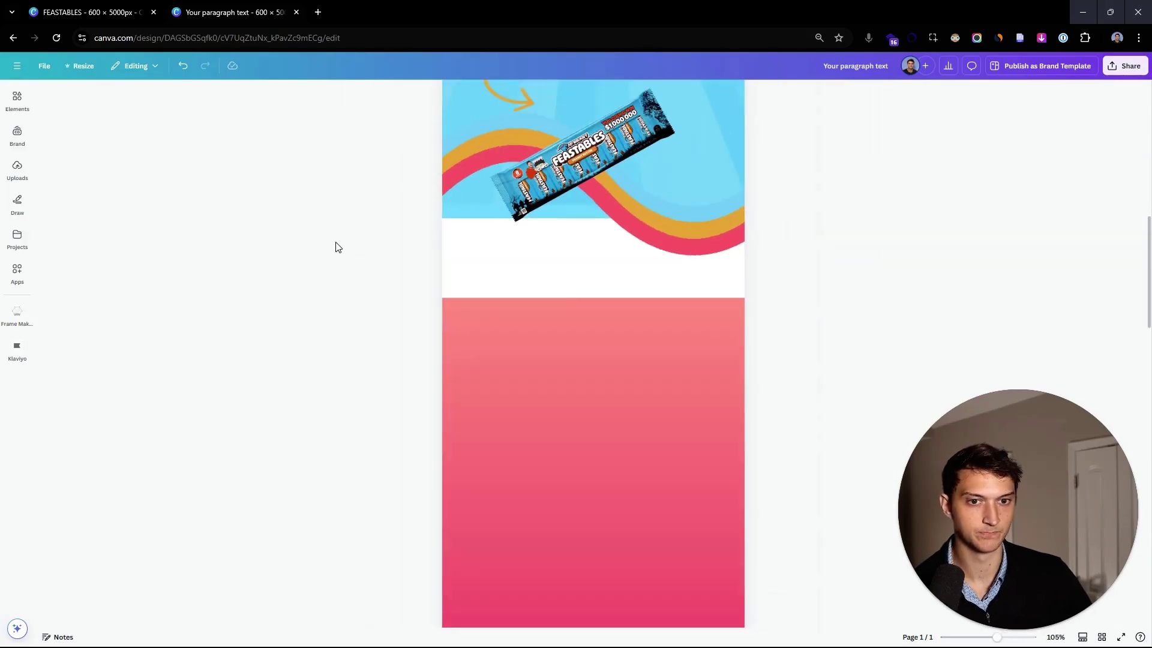
- Add a new square and place it over the middle of the gradient rectangle's top edge
{"action": "key", "text": "ctrl+Tab"}
{"action": "left_click", "coordinate": [268, 14]}
{"action": "left_click", "coordinate": [370, 237]}
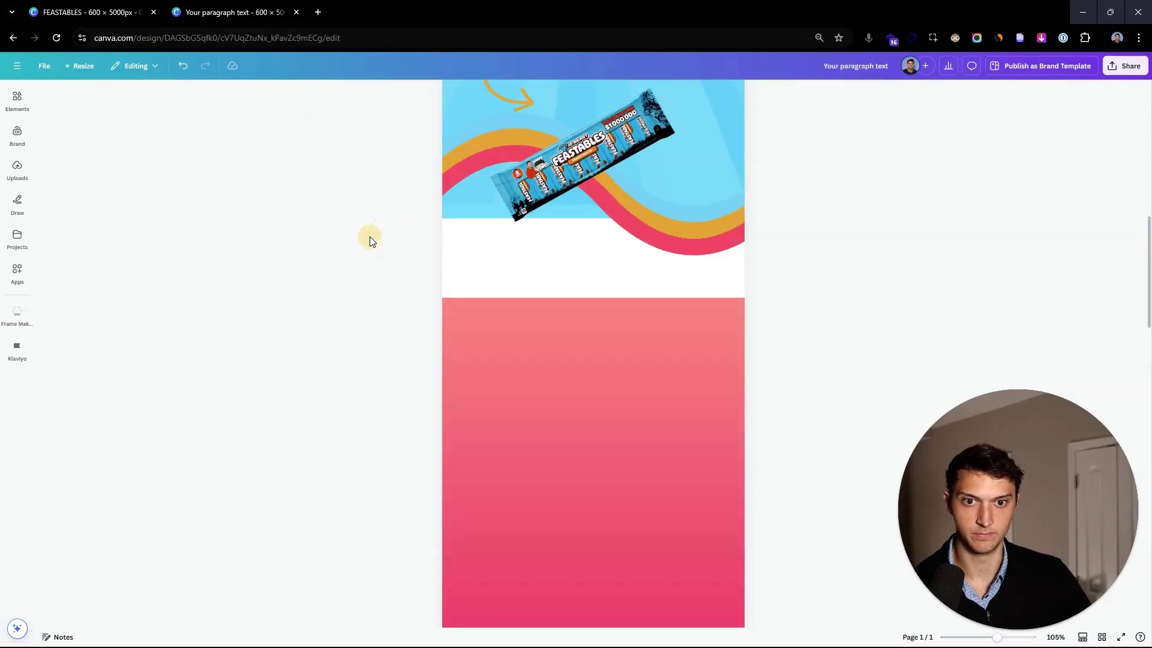
{"action": "key", "text": "r"}
{"action": "scroll", "coordinate": [594, 351], "scroll_direction": "down", "scroll_amount": 5, "text": "ctrl"}
{"action": "left_click_drag", "start_coordinate": [594, 351], "coordinate": [601, 291]}
{"action": "scroll", "coordinate": [606, 217], "scroll_direction": "up", "scroll_amount": 3, "text": "ctrl"}
- Recolour the new square with the pink sampled from the gradient rectangle's top edge
{"action": "left_click", "coordinate": [385, 93]}
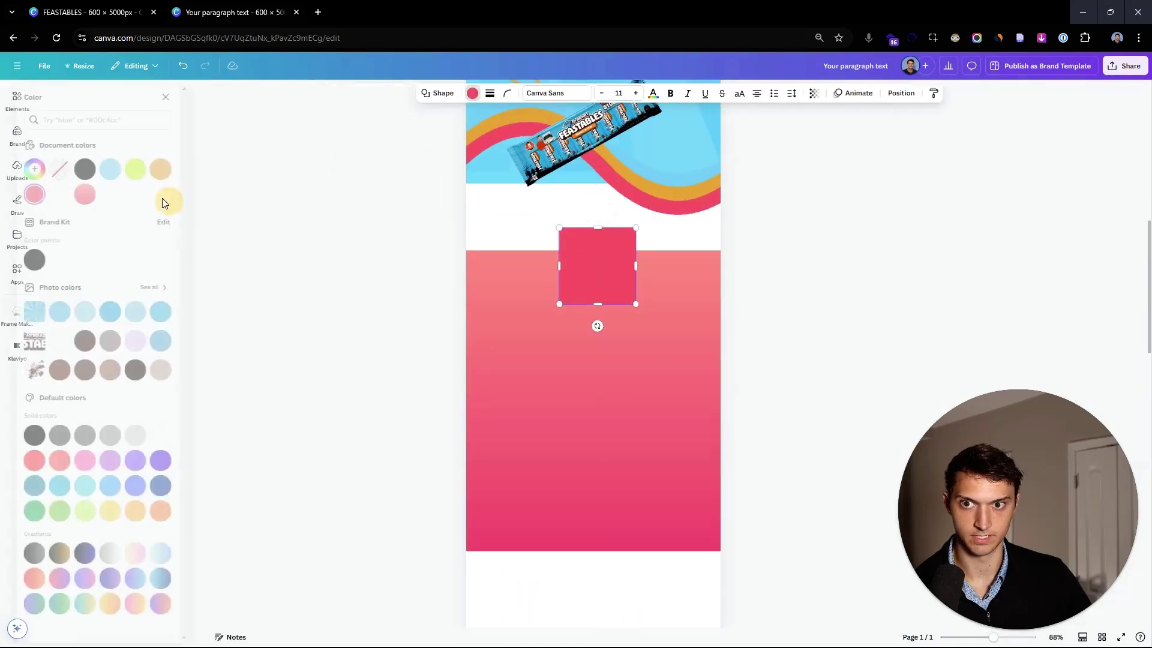
{"action": "left_click", "coordinate": [52, 169]}
{"action": "left_click", "coordinate": [174, 291]}
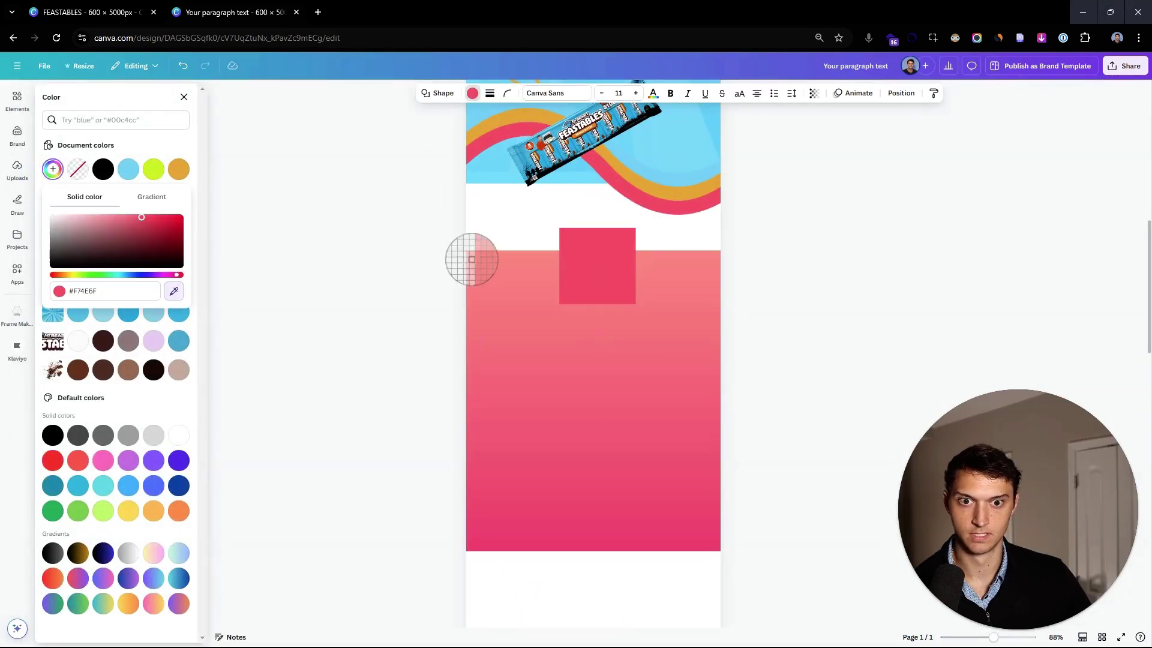
{"action": "left_click", "coordinate": [488, 256]}
{"action": "left_click", "coordinate": [337, 200]}
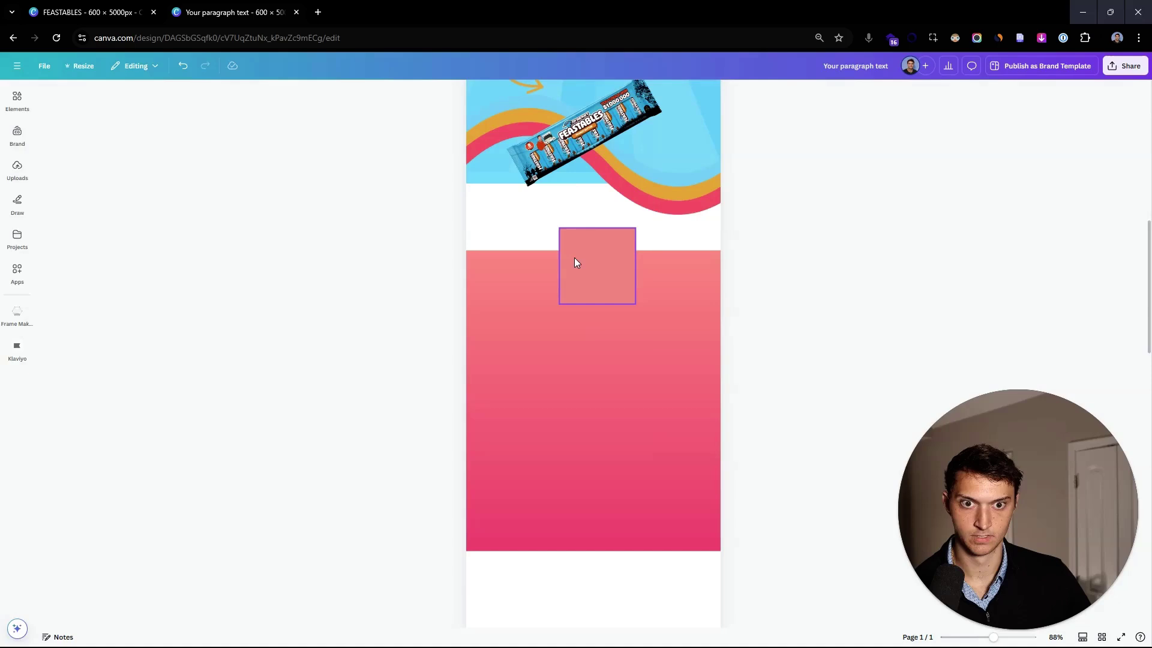
- Place the square against the page's left edge under the waves and bring the tilted chocolate bar in front of it
{"action": "left_click_drag", "start_coordinate": [574, 257], "coordinate": [495, 218]}
{"action": "scroll", "coordinate": [498, 270], "scroll_direction": "up", "scroll_amount": 2}
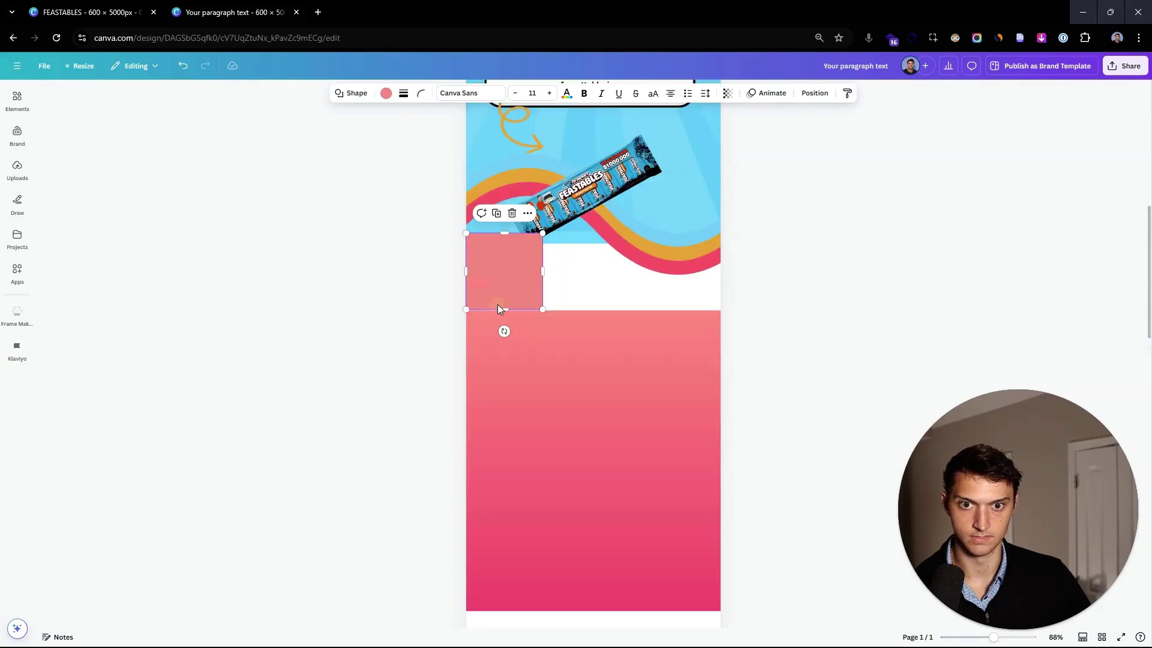
{"action": "left_click", "coordinate": [418, 315]}
{"action": "left_click", "coordinate": [543, 210]}
{"action": "key", "text": "ctrl+plus"}
{"action": "key", "text": "ctrl+plus"}
{"action": "key", "text": "ctrl+plus"}
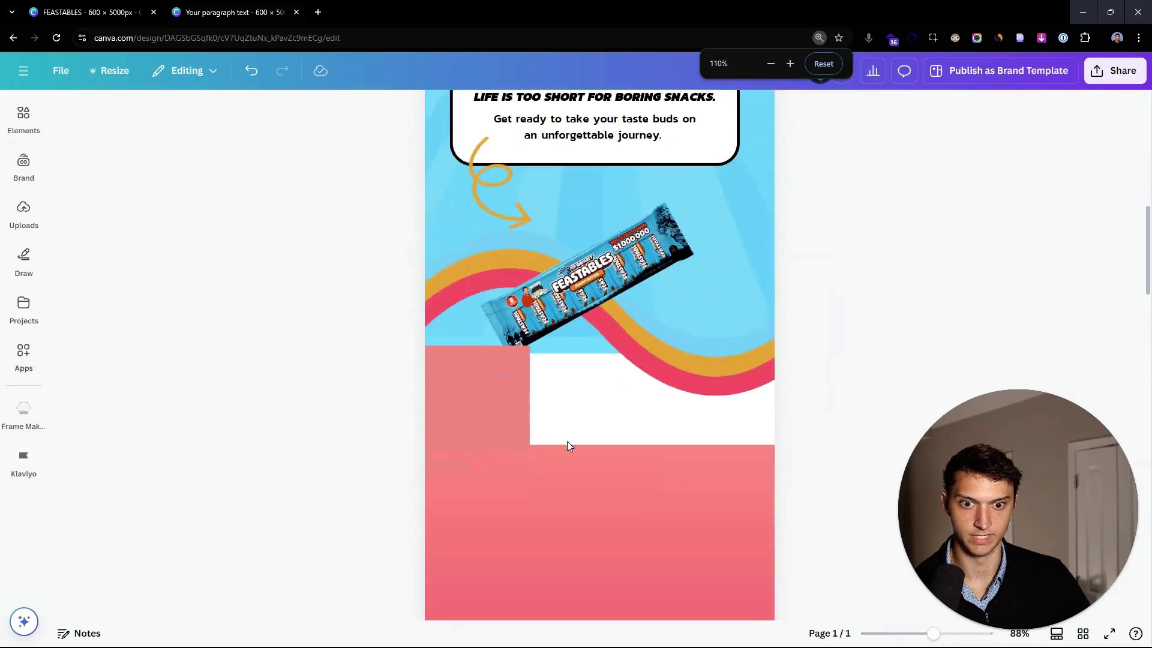
- Stretch the square's top edge up beneath the wave crest, keeping the wave lines and chocolate bar in front of it
{"action": "left_click", "coordinate": [456, 328]}
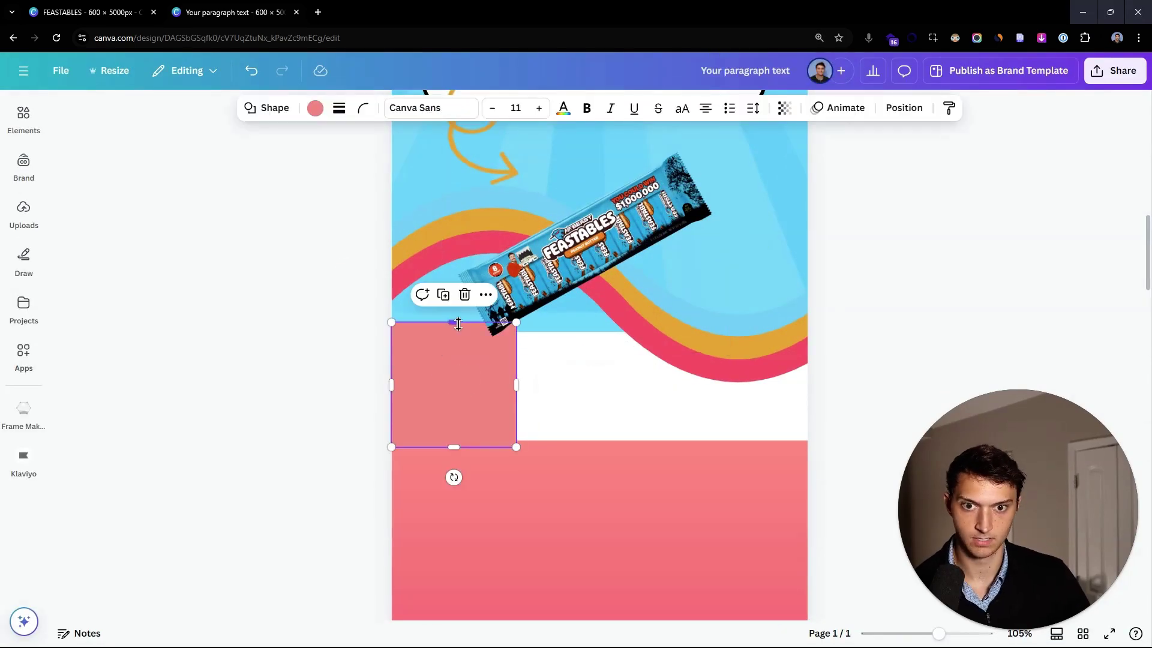
{"action": "left_click_drag", "start_coordinate": [454, 322], "coordinate": [461, 281]}
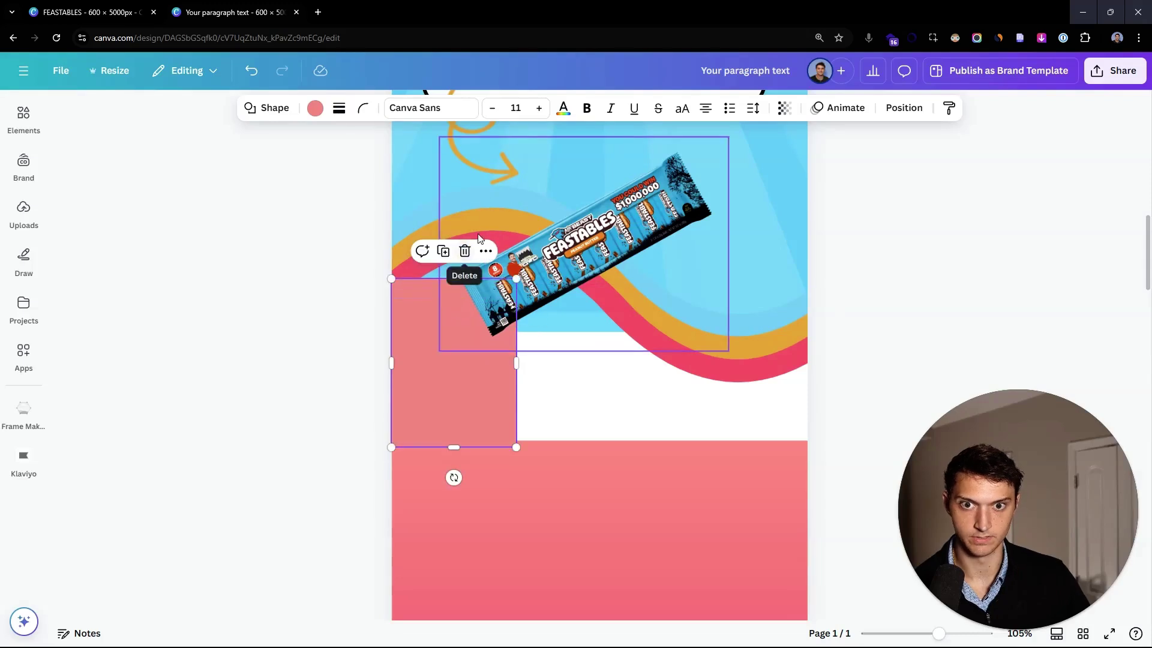
{"action": "left_click", "coordinate": [467, 245]}
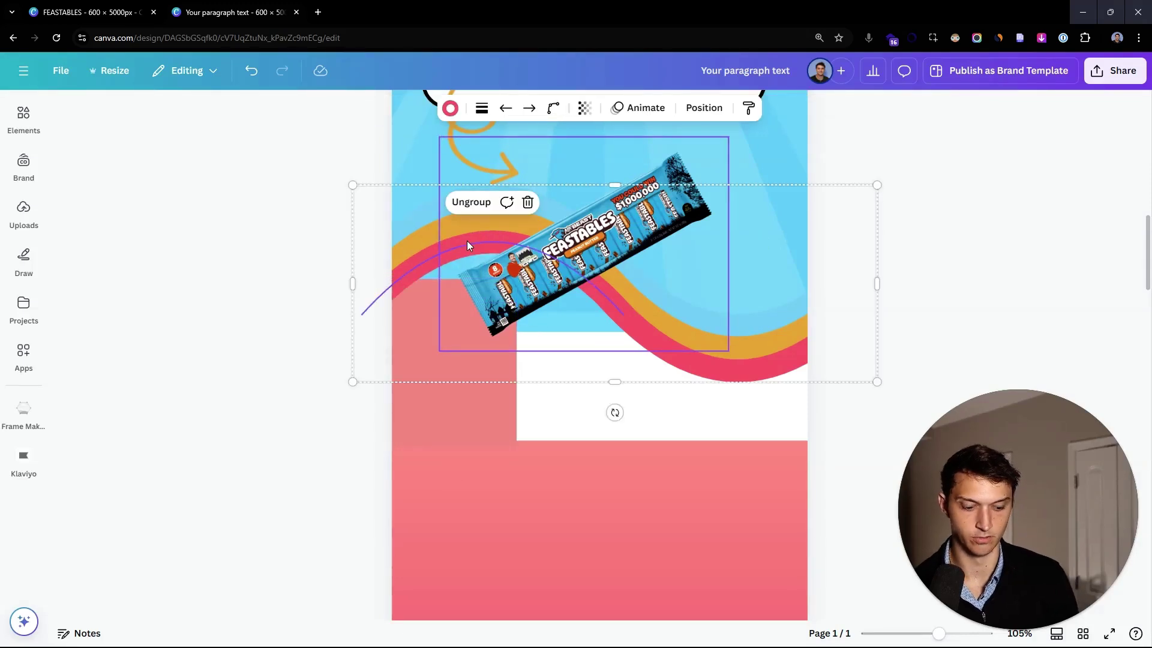
{"action": "left_click", "coordinate": [687, 188]}
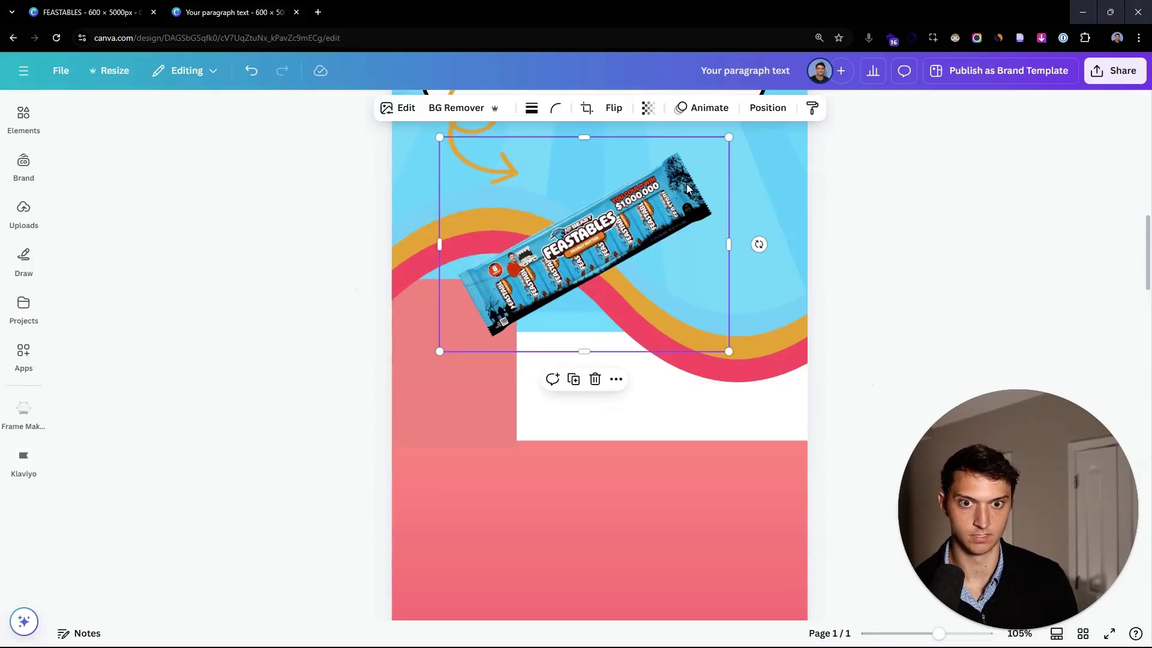
{"action": "left_click", "coordinate": [461, 402]}
{"action": "left_click_drag", "start_coordinate": [467, 285], "coordinate": [462, 254]}
- Duplicate the stretched shape and arrange the copies to fill the remaining white area under the waves across to the page's right edge
{"action": "left_click_drag", "start_coordinate": [464, 394], "coordinate": [647, 463]}
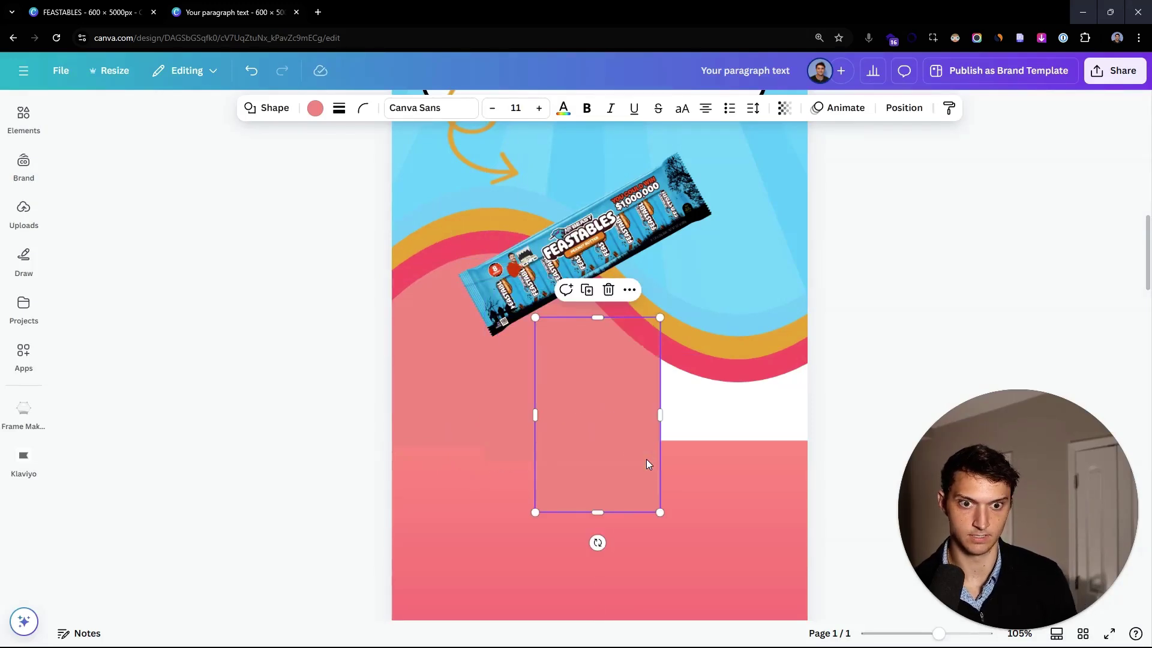
{"action": "left_click_drag", "start_coordinate": [807, 403], "coordinate": [612, 443]}
{"action": "left_click", "coordinate": [575, 389]}
{"action": "left_click_drag", "start_coordinate": [538, 455], "coordinate": [728, 445]}
{"action": "left_click", "coordinate": [445, 422]}
{"action": "left_click_drag", "start_coordinate": [445, 423], "coordinate": [509, 444]}
{"action": "key", "text": "ctrl+plus"}
{"action": "key", "text": "ctrl+plus"}
{"action": "key", "text": "ctrl+plus"}
{"action": "key", "text": "ctrl+plus"}
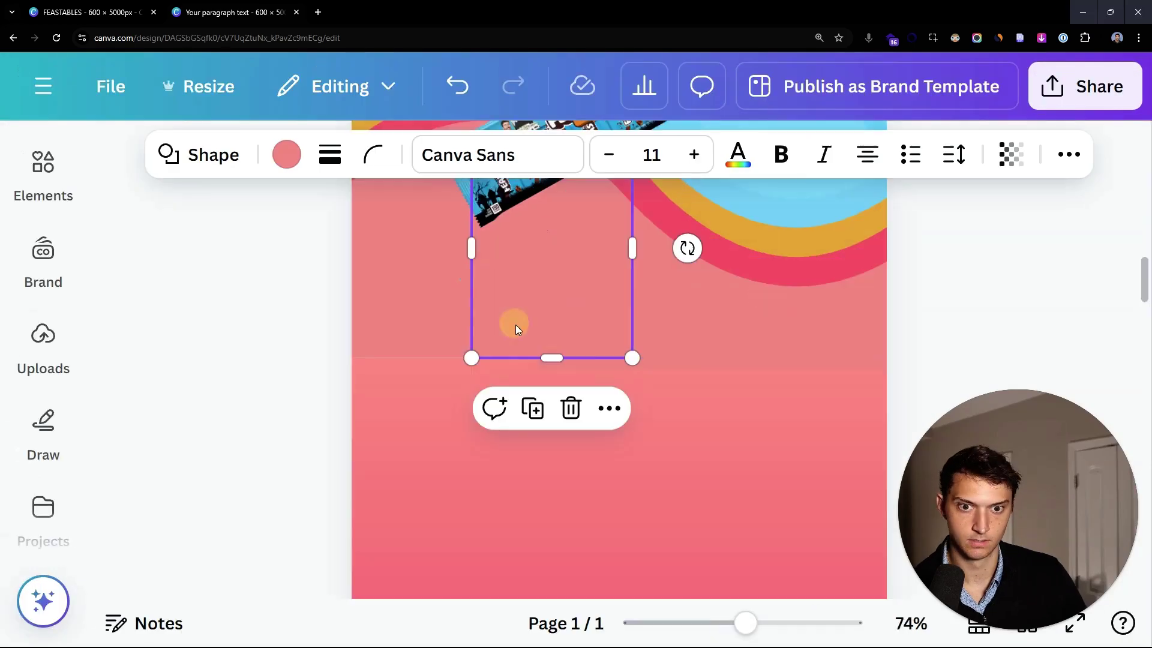
- Match the gradient rectangle's upper colour to the flat pink fill by sampling it just above the gradient's top edge
{"action": "key", "text": "ctrl+minus"}
{"action": "scroll", "coordinate": [913, 283], "scroll_direction": "down", "scroll_amount": 3}
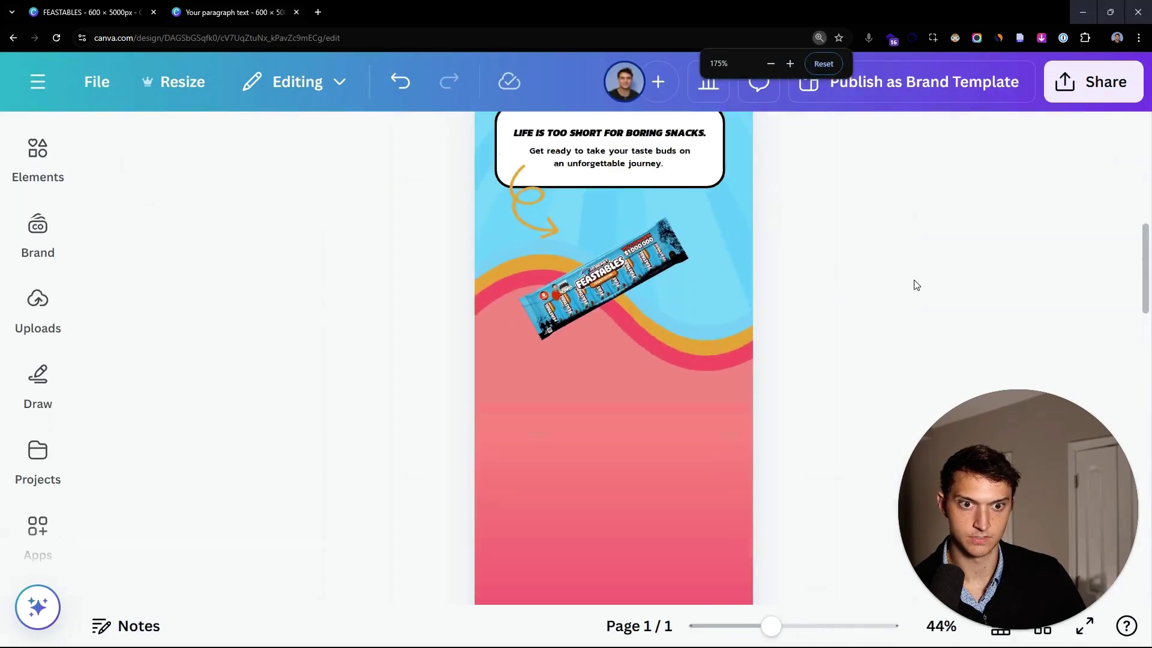
{"action": "left_click", "coordinate": [693, 444]}
{"action": "left_click_drag", "start_coordinate": [615, 387], "coordinate": [614, 393]}
{"action": "scroll", "coordinate": [615, 394], "scroll_direction": "up", "scroll_amount": 5}
{"action": "scroll", "coordinate": [663, 334], "scroll_direction": "down", "scroll_amount": 4}
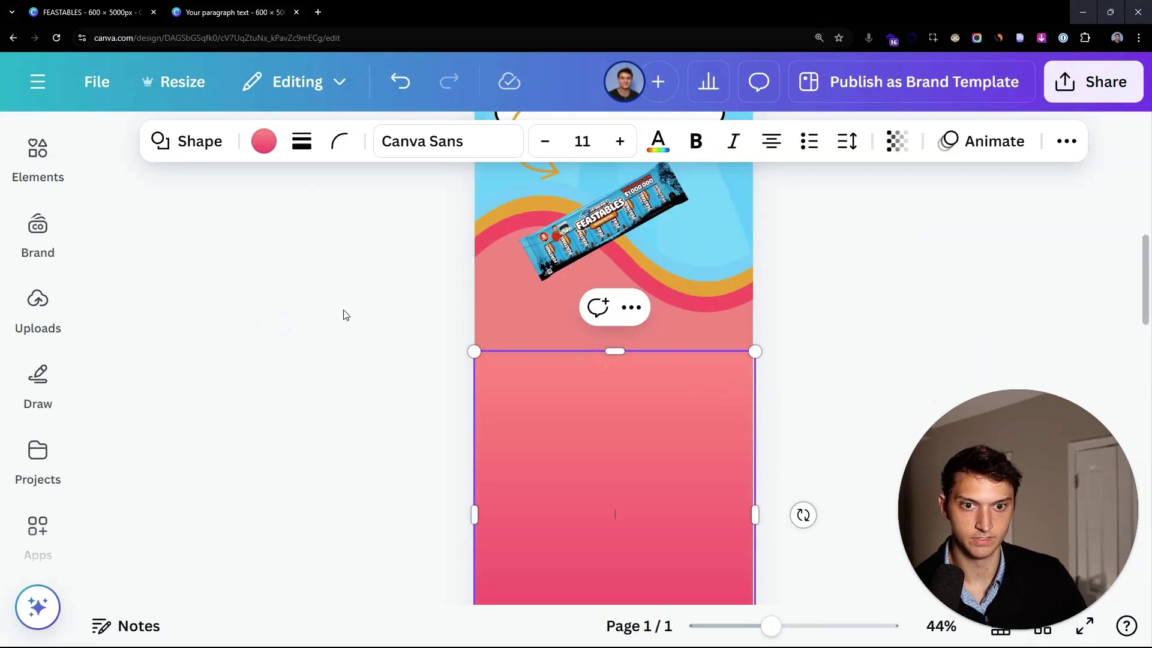
{"action": "left_click", "coordinate": [264, 141]}
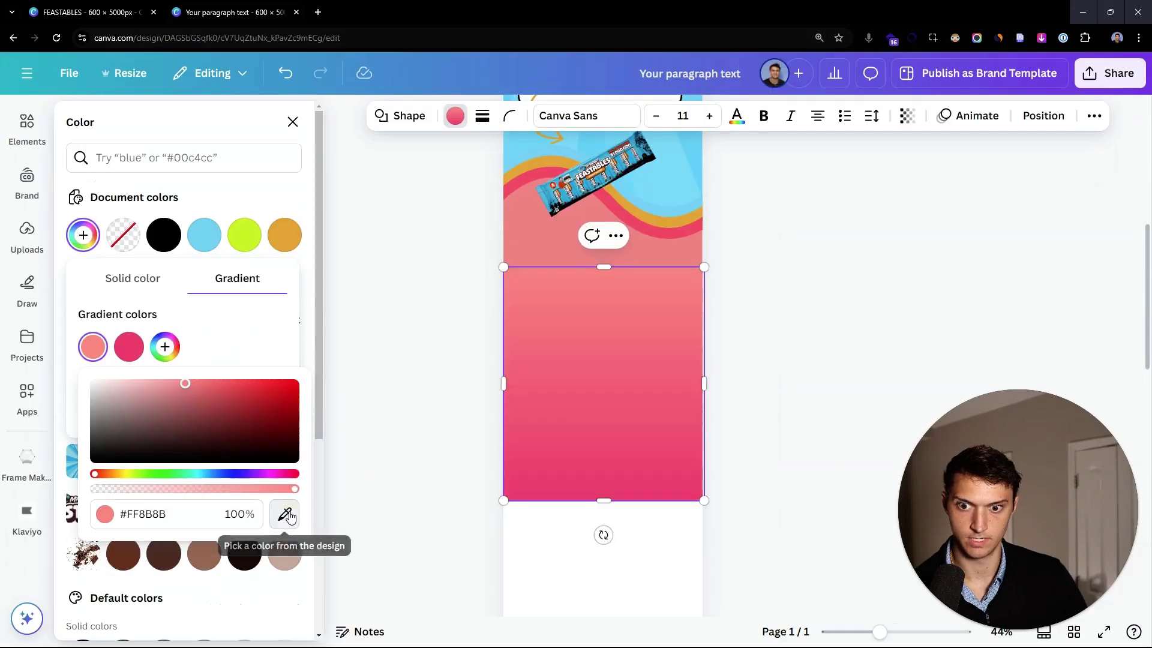
{"action": "left_click", "coordinate": [299, 517]}
{"action": "left_click", "coordinate": [684, 258]}
{"action": "left_click", "coordinate": [799, 282]}
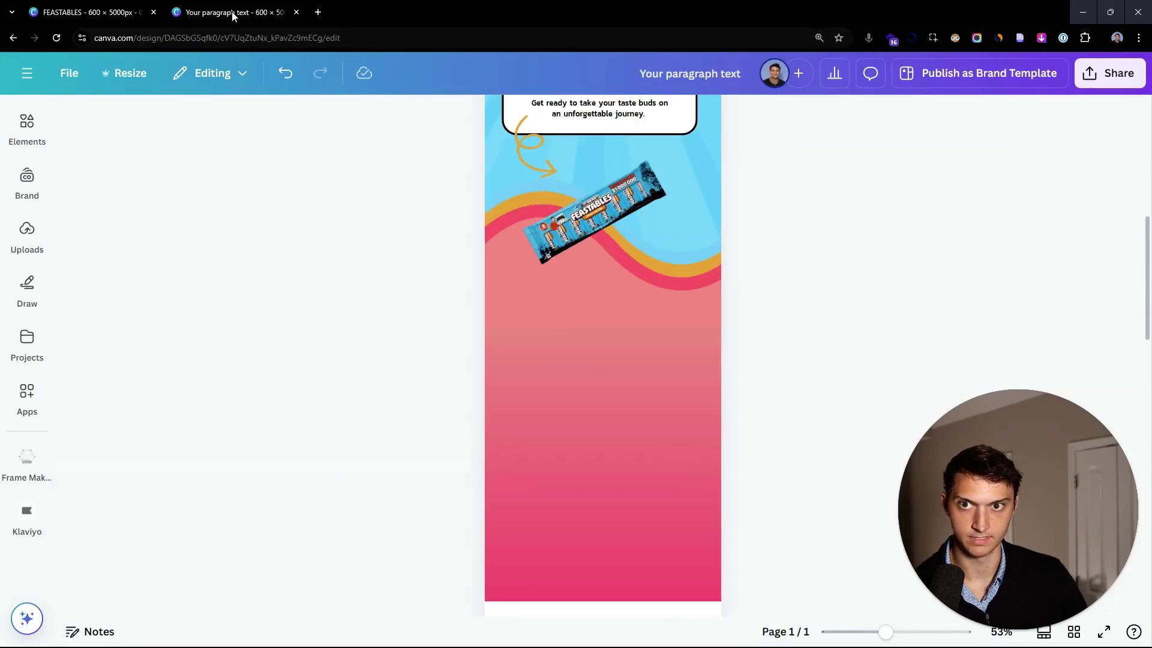
- Copy the WHY CHOOSE FEASTABLES? heading and its benefits text from the FEASTABLES design and centre them in the pink section below the waves
{"action": "left_click", "coordinate": [87, 13]}
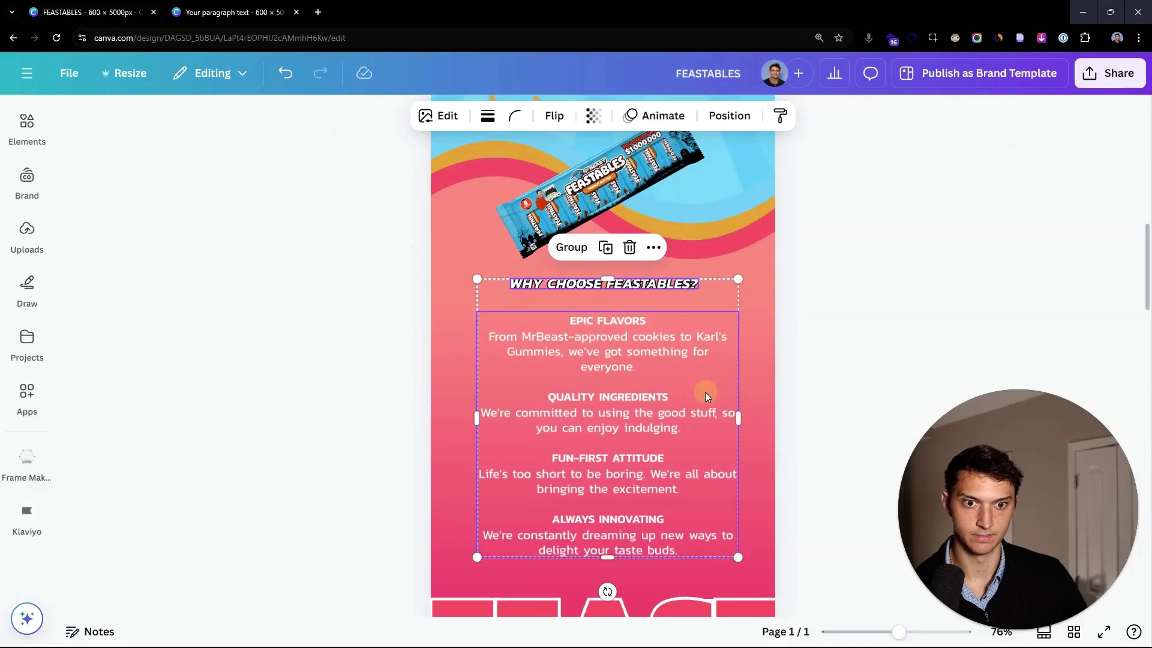
{"action": "left_click", "coordinate": [228, 13]}
{"action": "key", "text": "ctrl+v"}
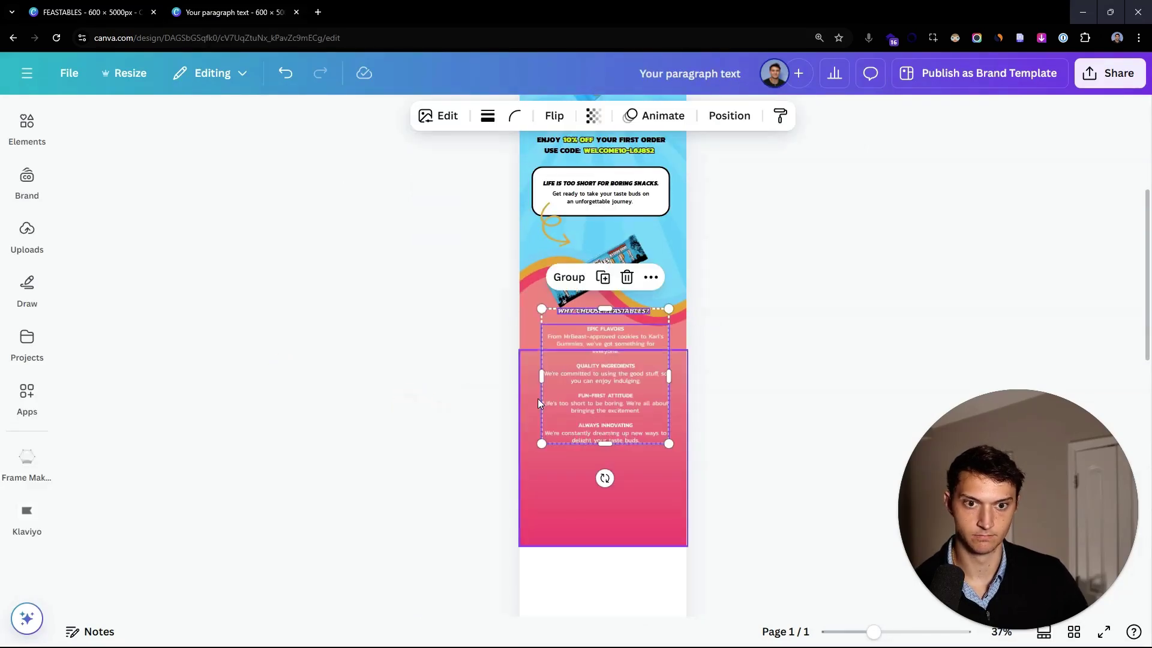
{"action": "left_click_drag", "start_coordinate": [600, 408], "coordinate": [633, 406]}
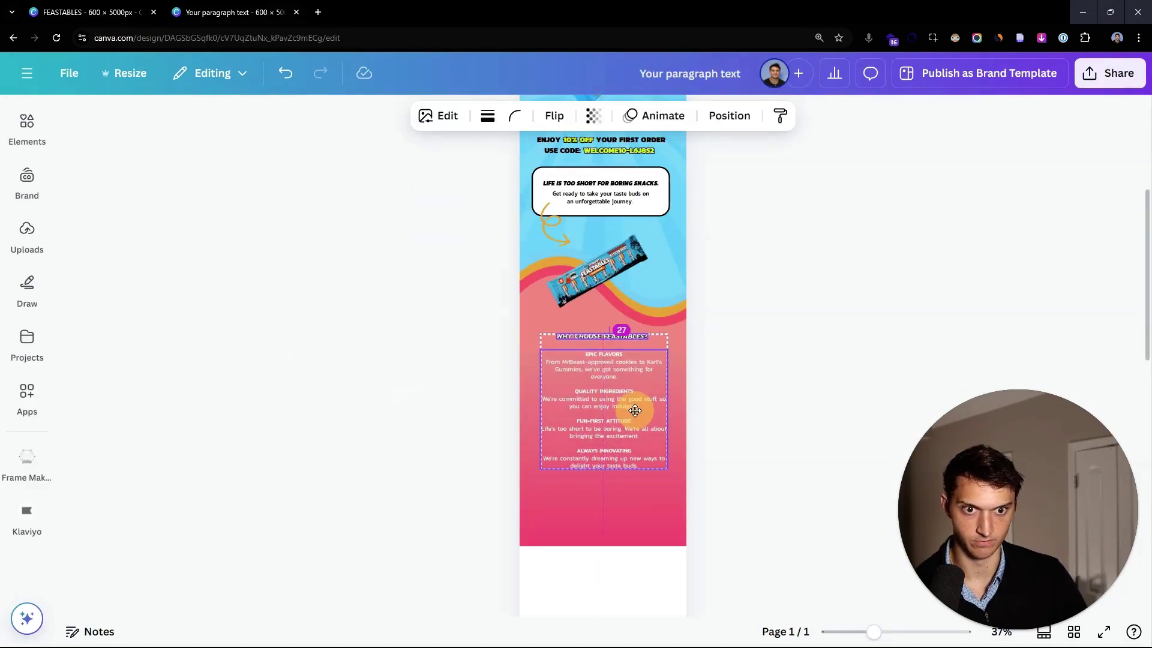
{"action": "left_click", "coordinate": [797, 324]}
{"action": "scroll", "coordinate": [797, 324], "scroll_direction": "up", "scroll_amount": 3}
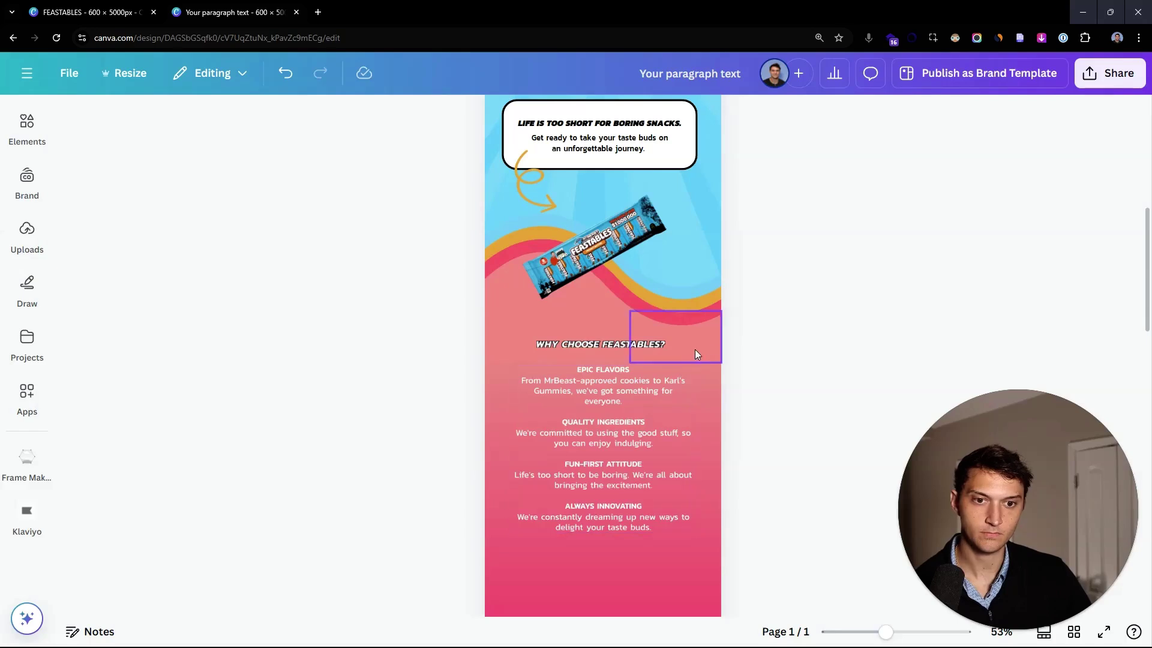
{"action": "scroll", "coordinate": [813, 352], "scroll_direction": "down", "scroll_amount": 2}
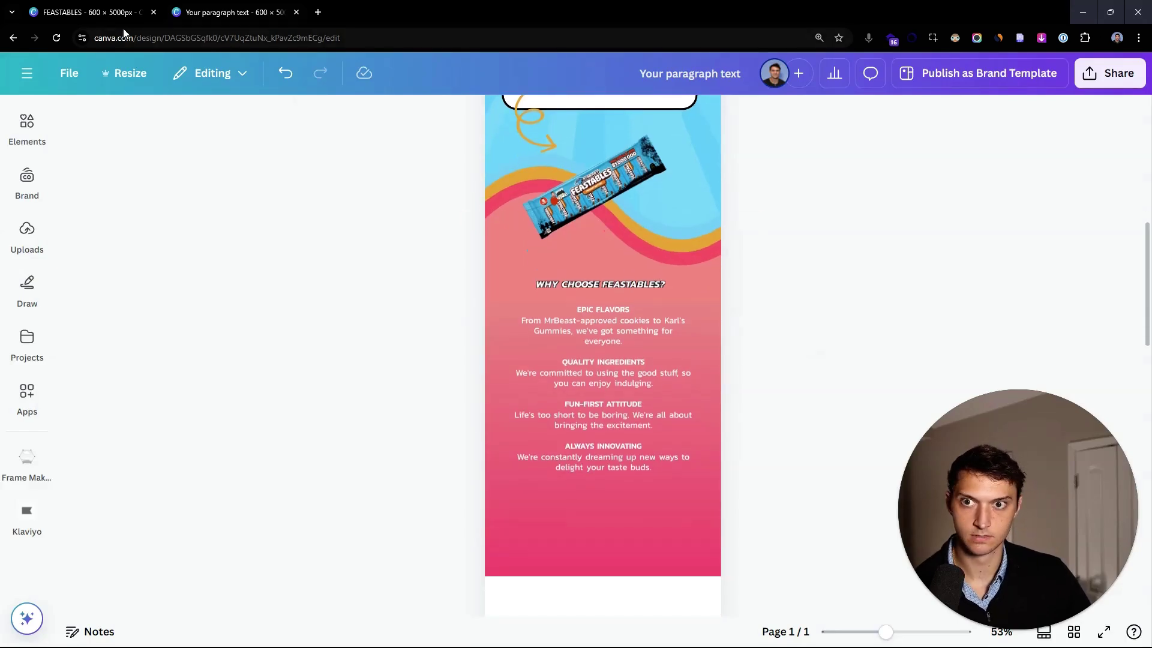
{"action": "left_click", "coordinate": [114, 12]}
{"action": "scroll", "coordinate": [714, 451], "scroll_direction": "up", "scroll_amount": 3}
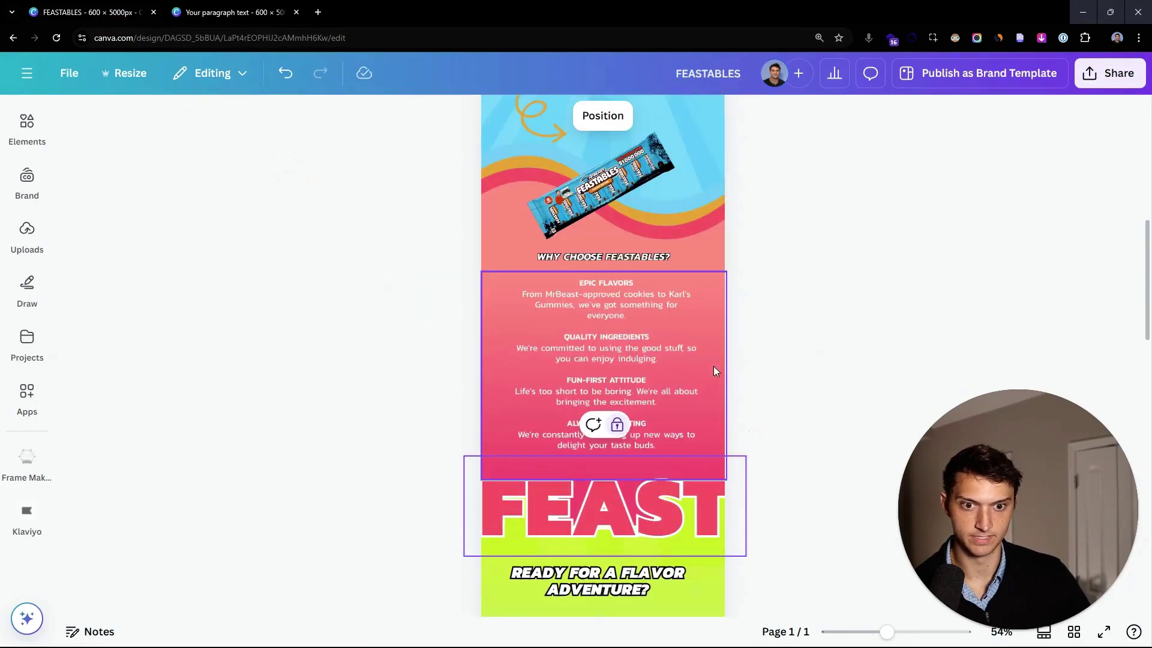
{"action": "left_click", "coordinate": [234, 12]}
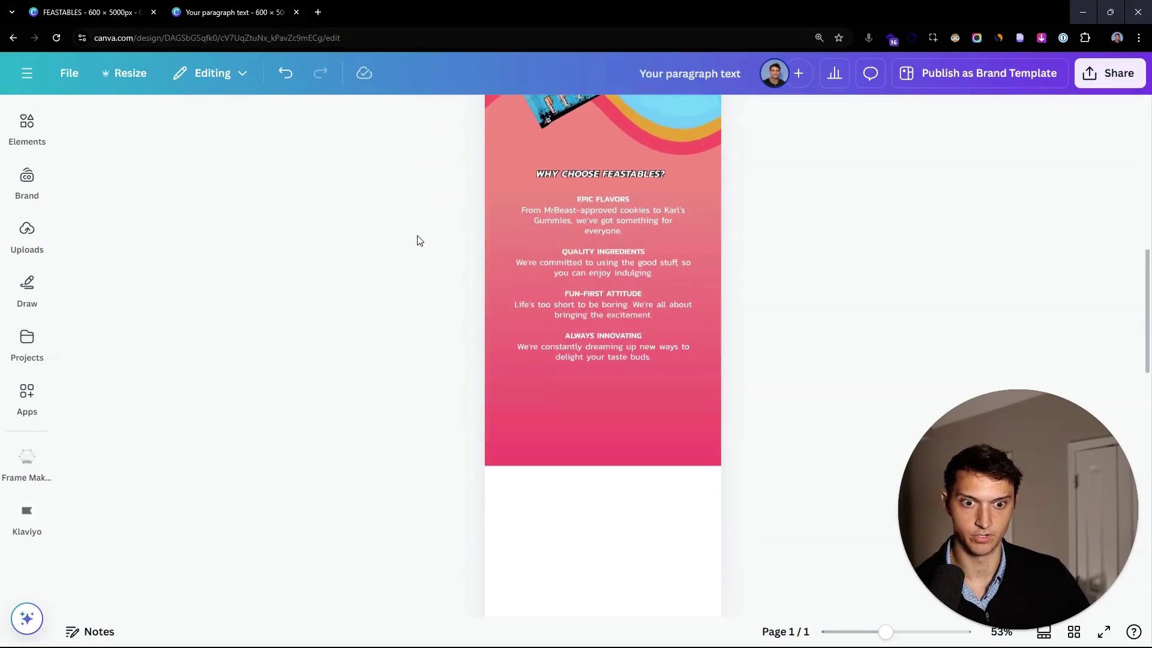
{"action": "key", "text": "ctrl+v"}
{"action": "key", "text": "ctrl+z"}
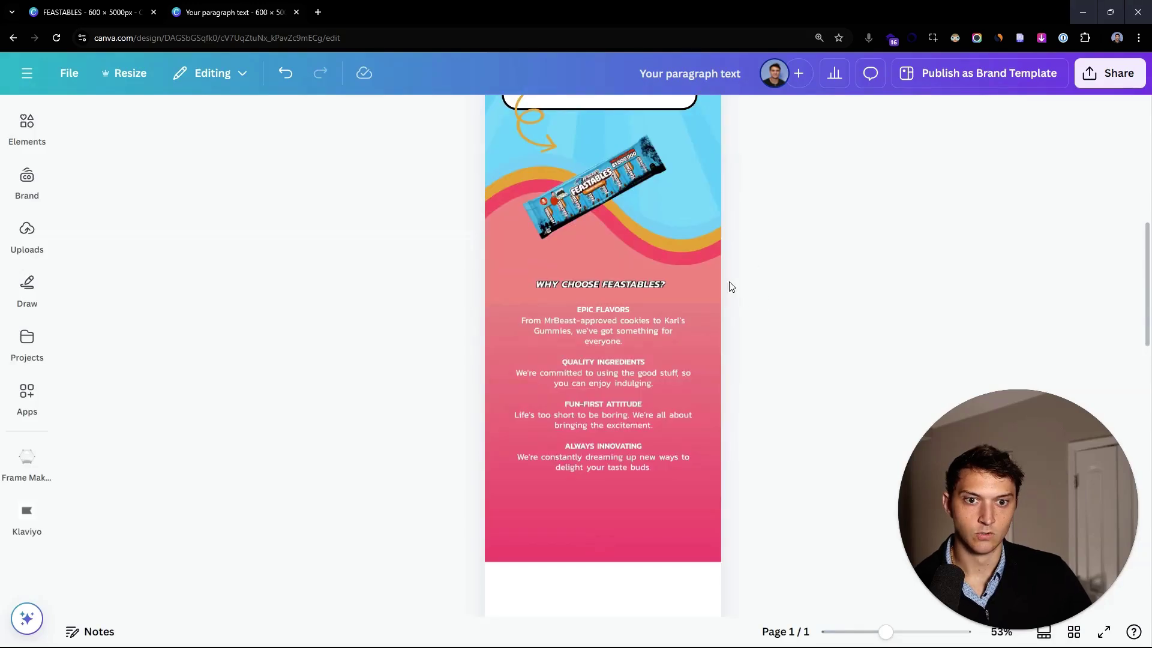
- Paste a copy of the welcome headline's FEASTABLES line near the gradient's bottom edge and shorten it to FEAST
{"action": "key", "text": "ctrl+shift+Tab"}
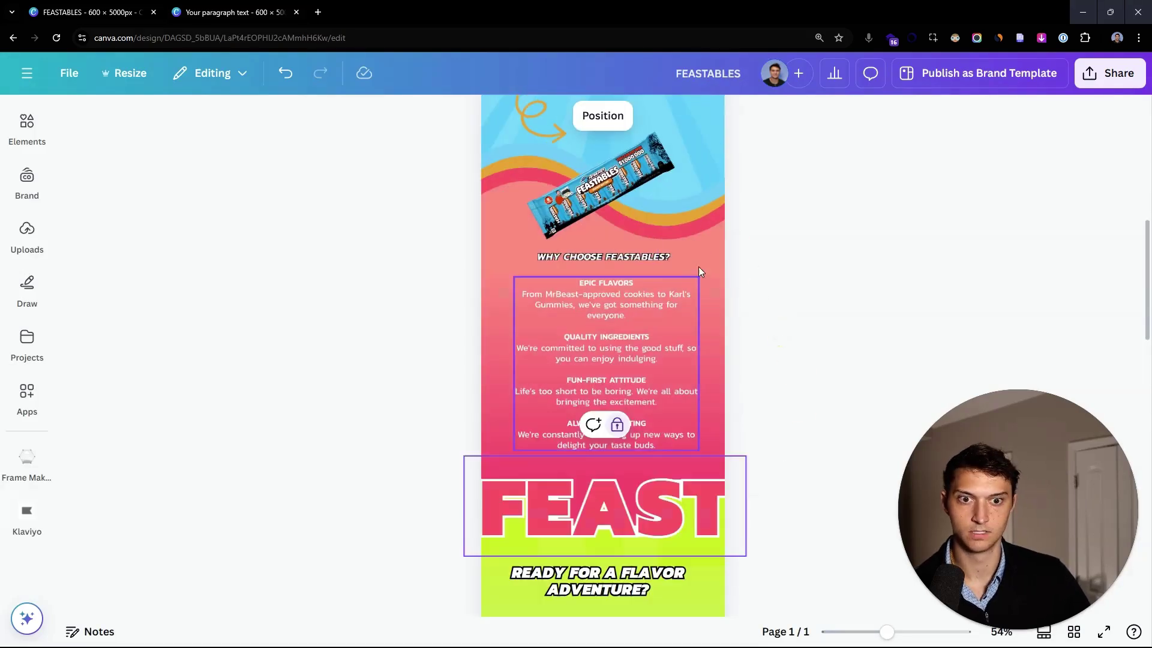
{"action": "left_click", "coordinate": [234, 12]}
{"action": "scroll", "coordinate": [438, 191], "scroll_direction": "up", "scroll_amount": 10}
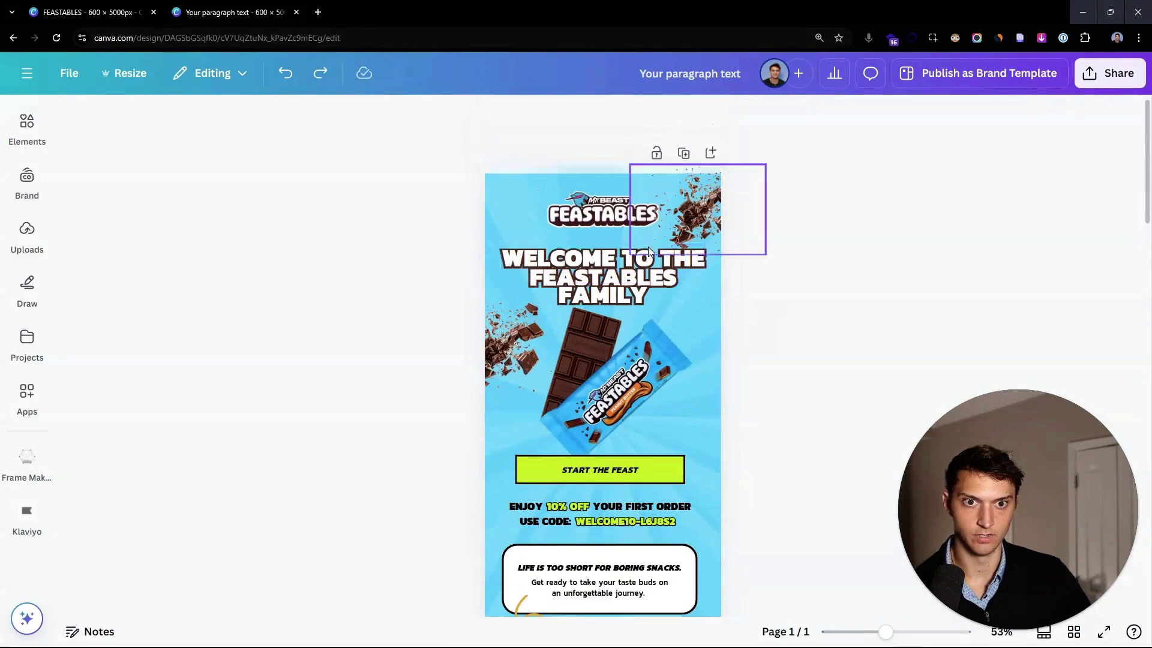
{"action": "scroll", "coordinate": [600, 360], "scroll_direction": "down", "scroll_amount": 7}
{"action": "key", "text": "ctrl+v"}
{"action": "left_click_drag", "start_coordinate": [642, 467], "coordinate": [703, 388]}
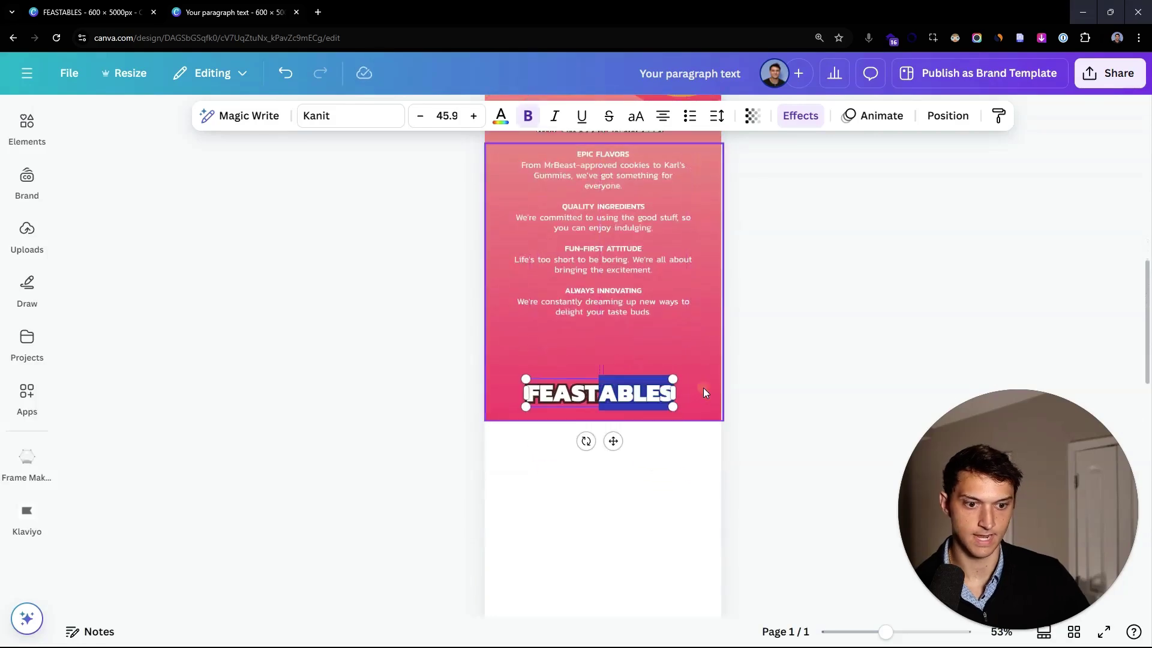
{"action": "key", "text": "BackSpace"}
- Give the FEAST text a white outline and fill its letters with the pink from the document colours
{"action": "left_click", "coordinate": [800, 115]}
{"action": "key", "text": "ctrl+shift+Tab"}
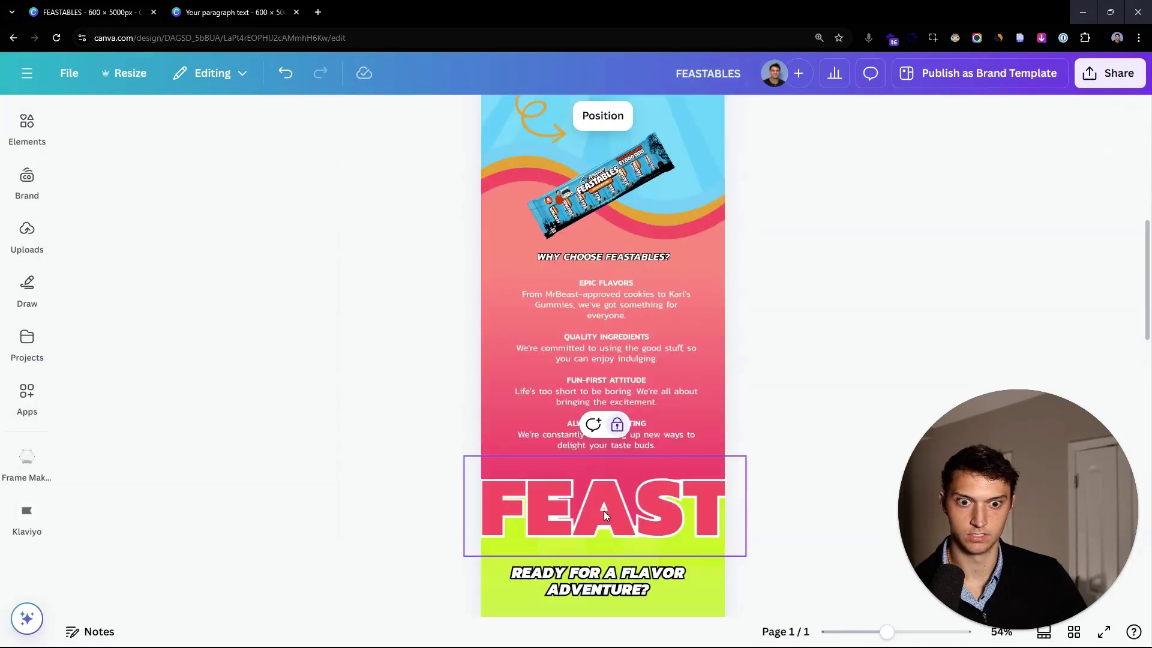
{"action": "left_click", "coordinate": [260, 7]}
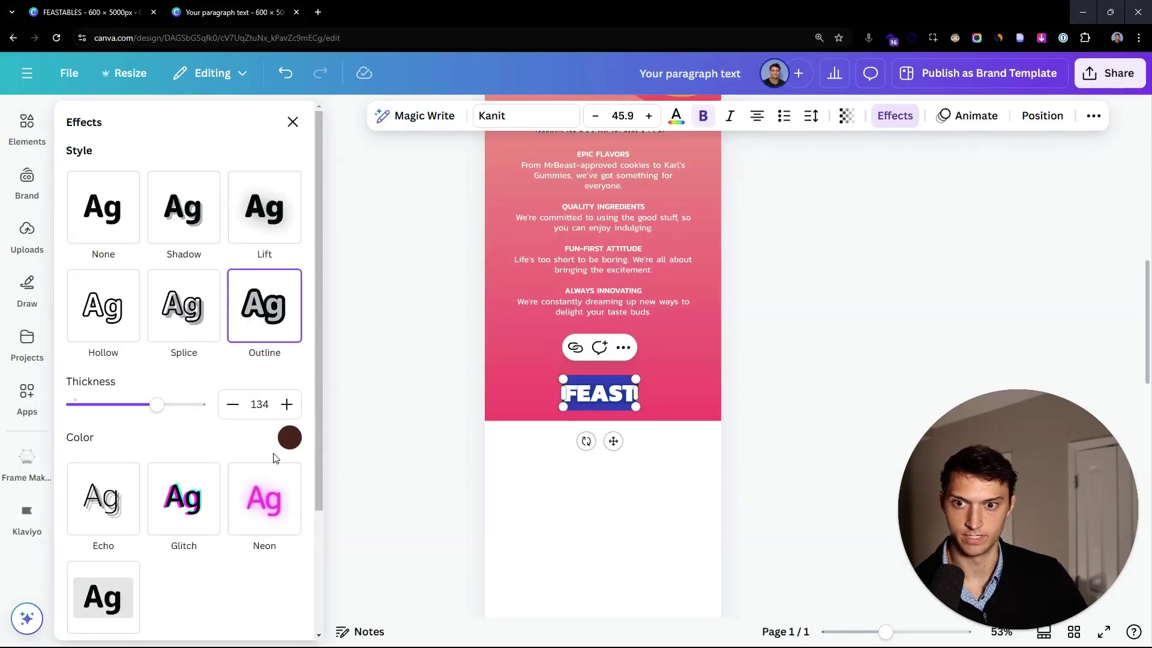
{"action": "left_click", "coordinate": [290, 437]}
{"action": "left_click", "coordinate": [676, 115]}
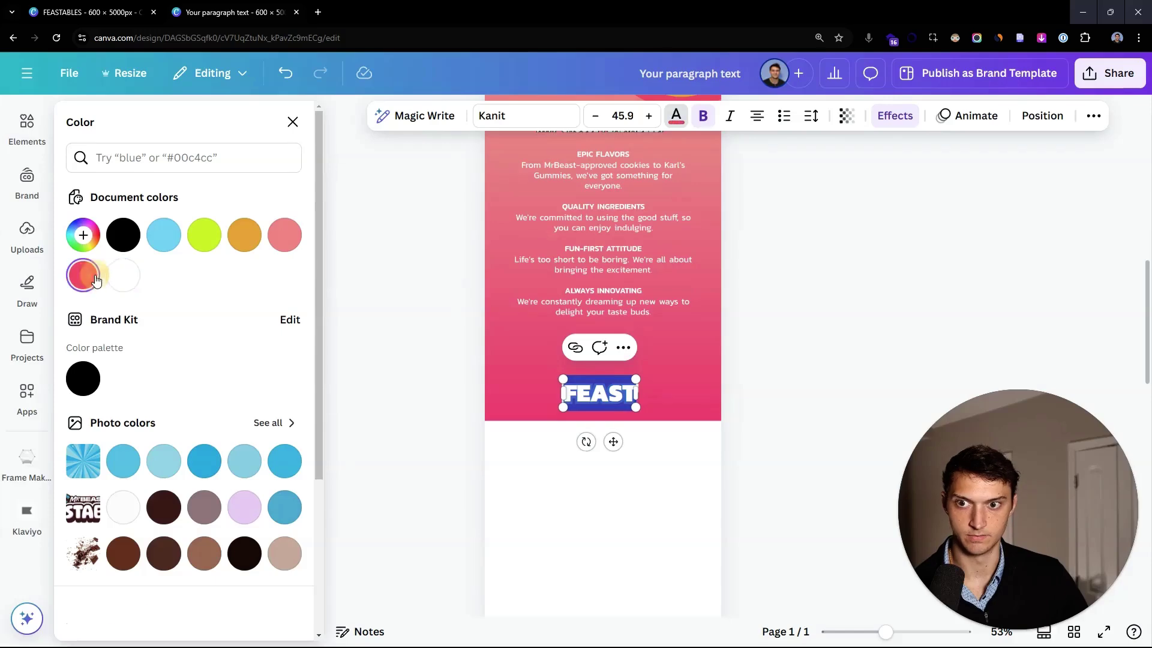
- Set the FEAST outline thickness to 82 and enlarge the text to the full page width at font size 153
{"action": "left_click_drag", "start_coordinate": [600, 393], "coordinate": [545, 363]}
{"action": "left_click", "coordinate": [799, 114]}
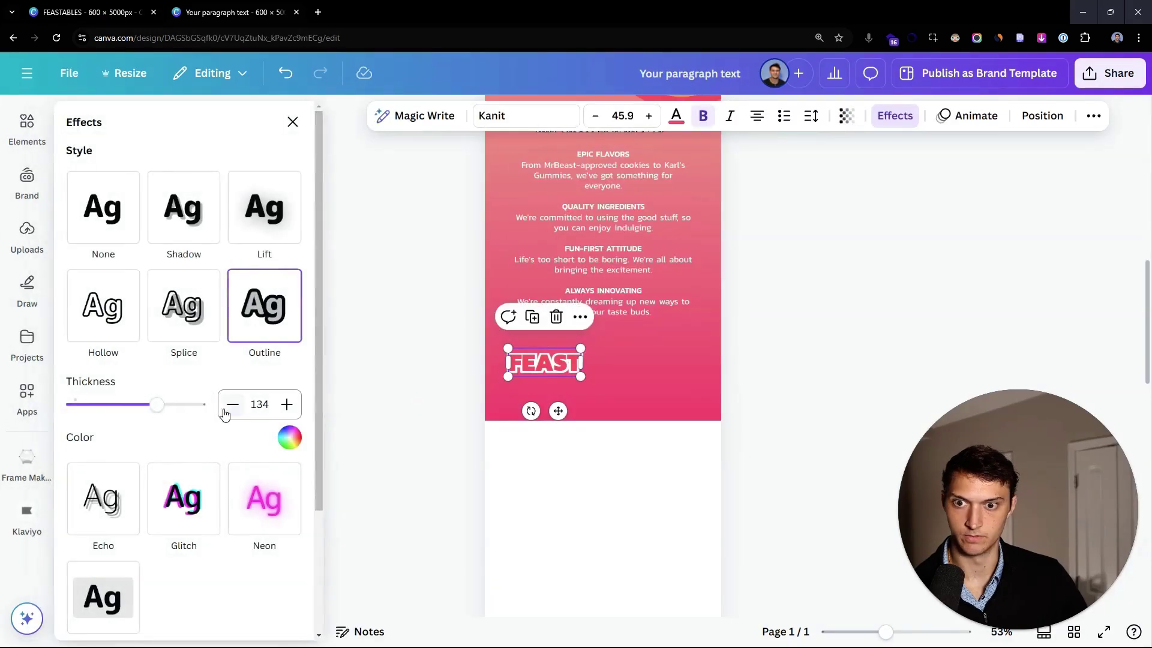
{"action": "left_click_drag", "start_coordinate": [163, 408], "coordinate": [126, 407]}
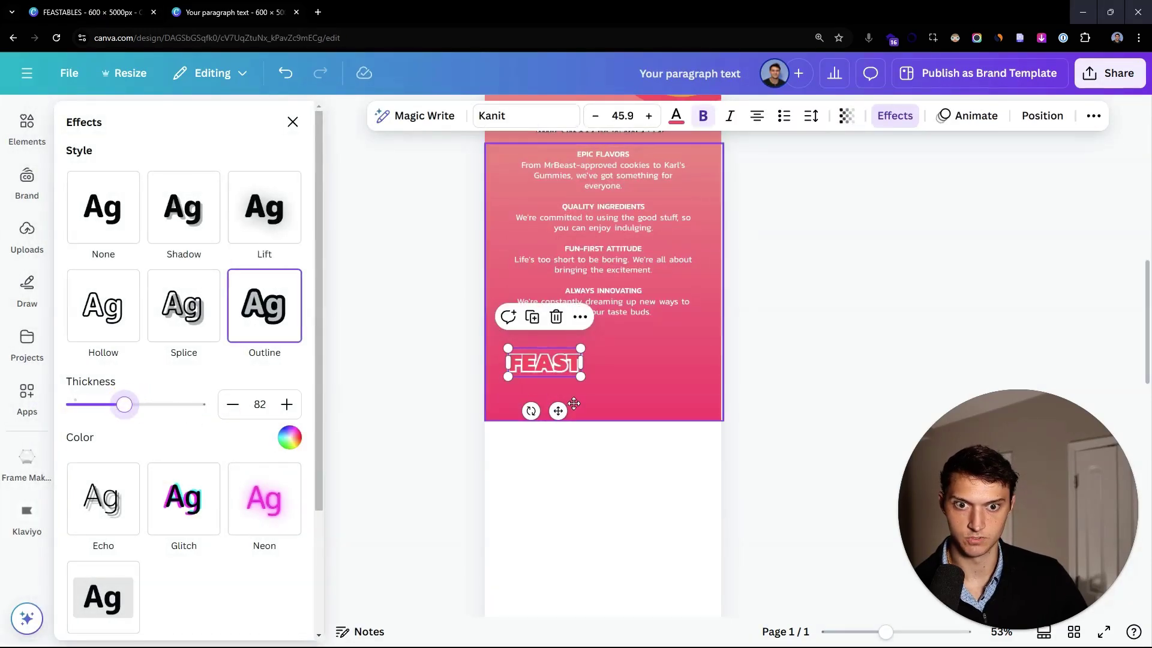
{"action": "left_click_drag", "start_coordinate": [575, 377], "coordinate": [673, 393]}
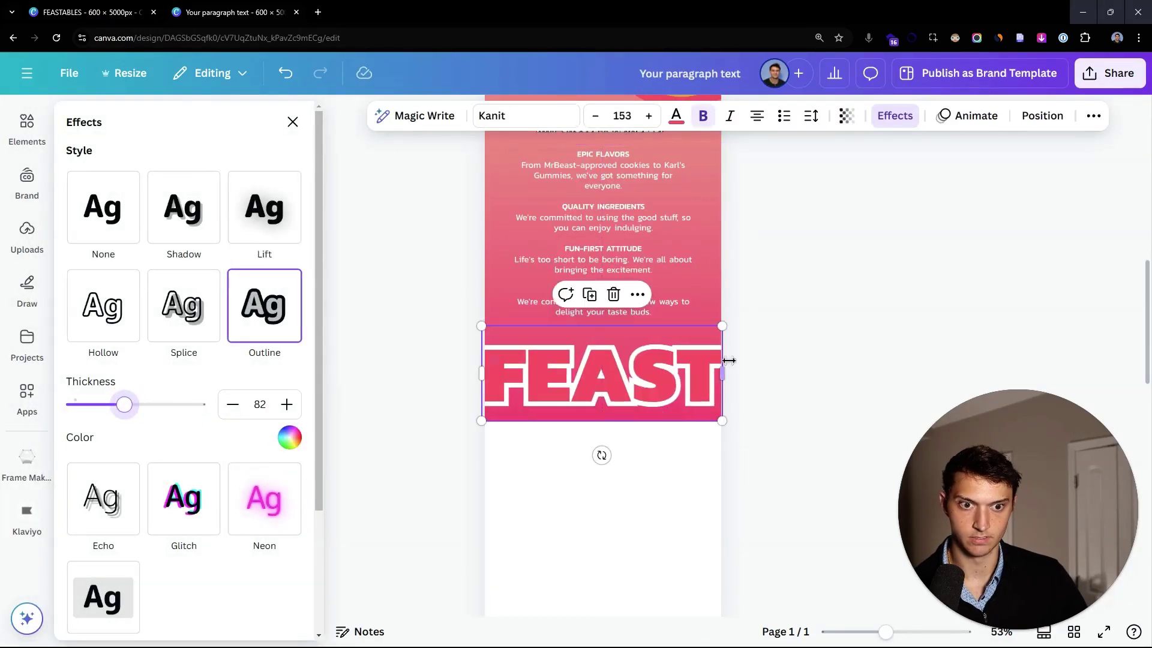
{"action": "left_click", "coordinate": [795, 489]}
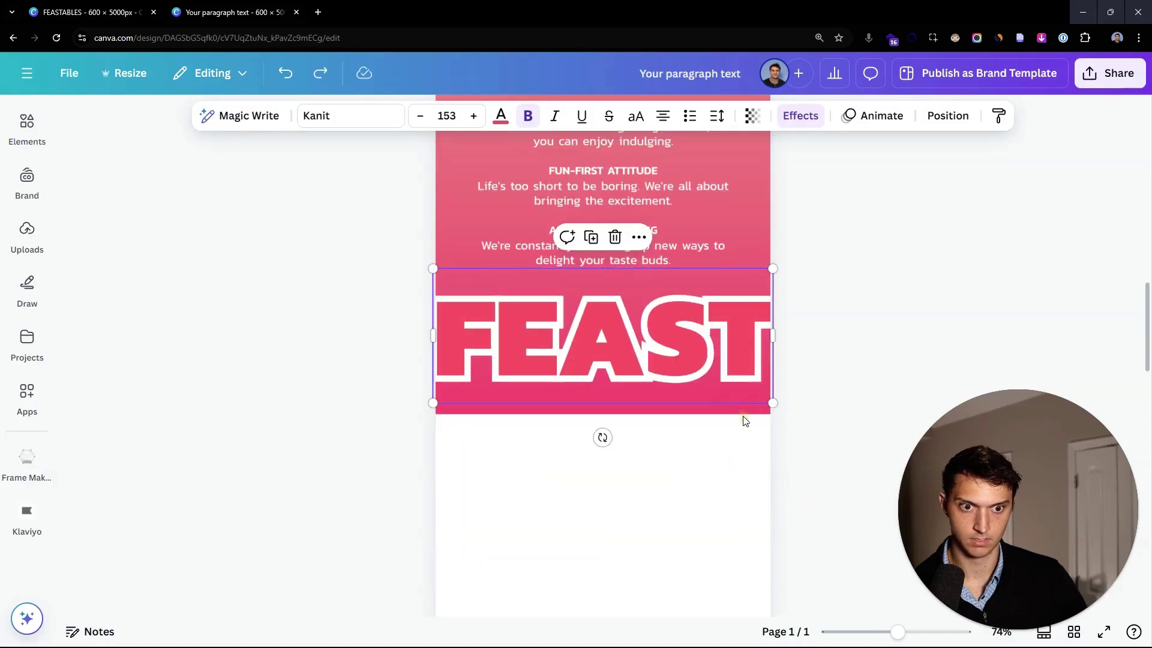
- Raise the gradient rectangle's bottom edge to the lower part of the FEAST letters, making it about 605 × 633 px
{"action": "left_click", "coordinate": [772, 232]}
{"action": "left_click", "coordinate": [746, 210]}
{"action": "left_click_drag", "start_coordinate": [660, 413], "coordinate": [766, 325]}
{"action": "left_click_drag", "start_coordinate": [603, 335], "coordinate": [613, 374]}
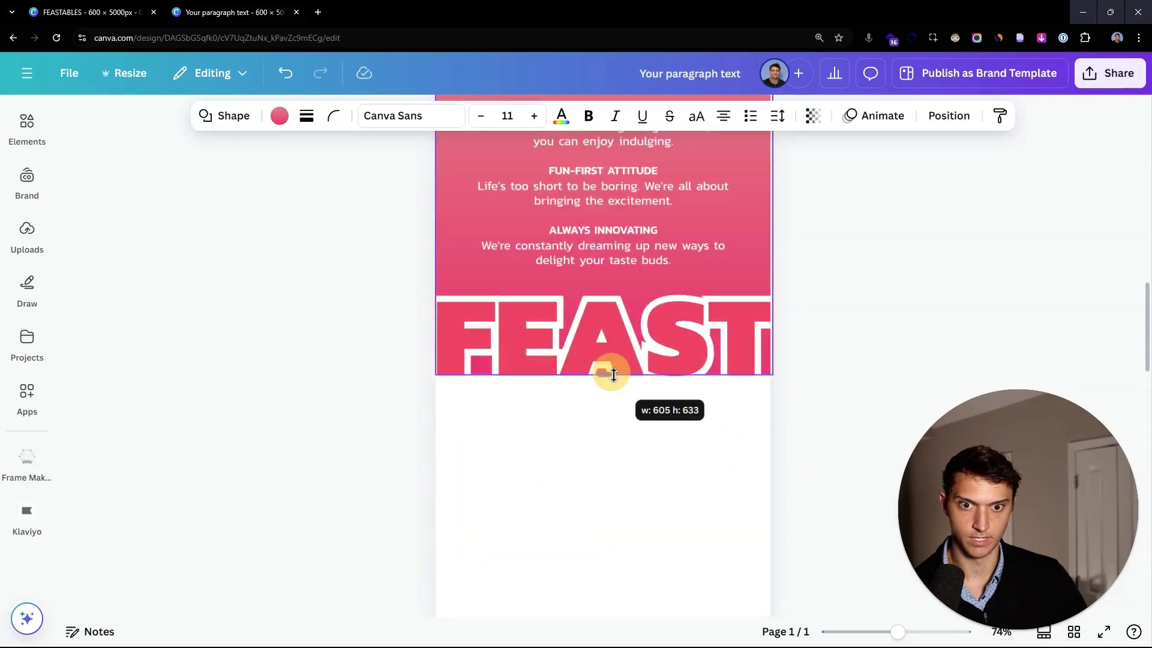
{"action": "left_click", "coordinate": [386, 218]}
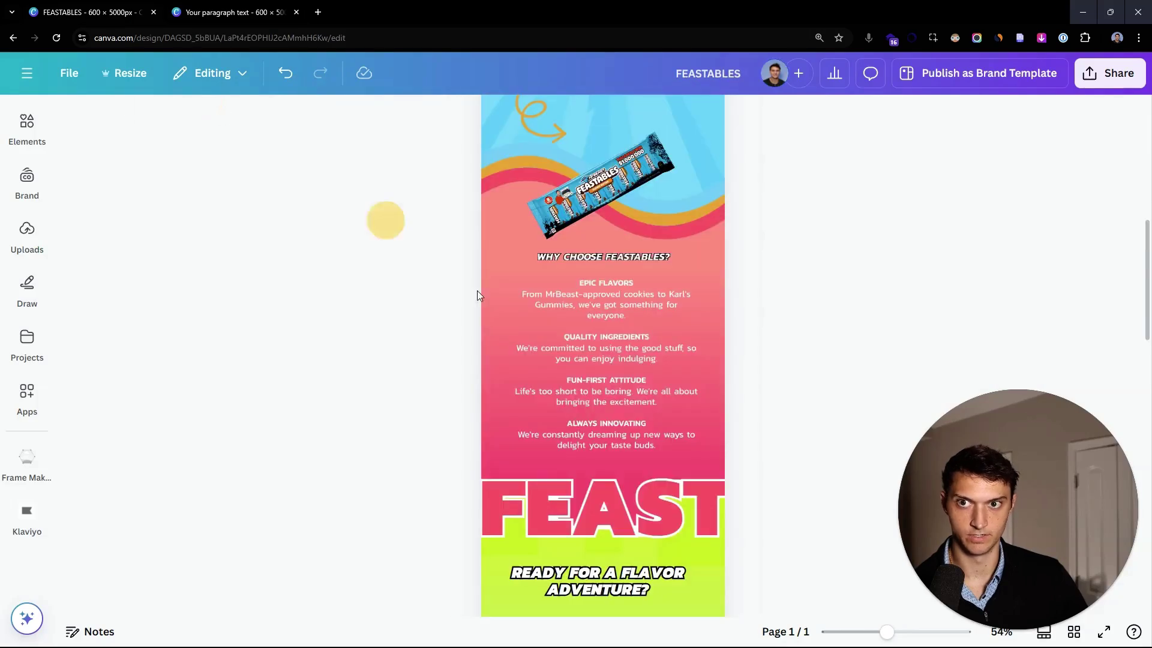
- Review the lower part of the finished FEASTABLES design and add a tall, page-wide rectangle beneath the FEAST lettering in the recreation
{"action": "scroll", "coordinate": [477, 290], "scroll_direction": "down", "scroll_amount": 5}
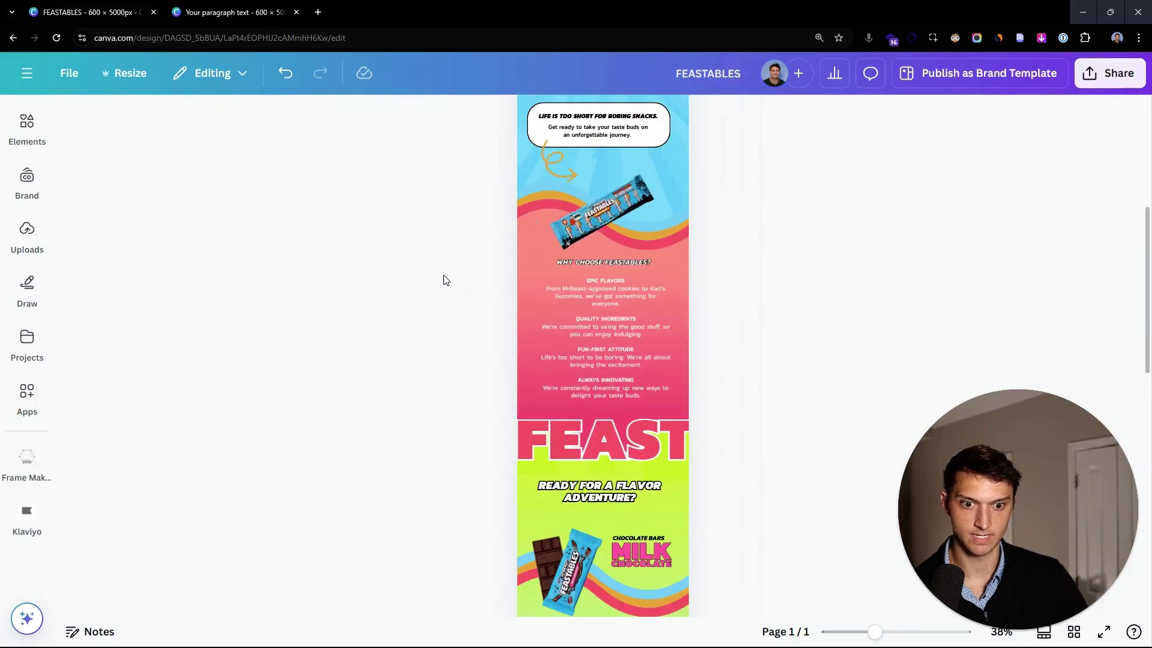
{"action": "scroll", "coordinate": [667, 400], "scroll_direction": "down", "scroll_amount": 2}
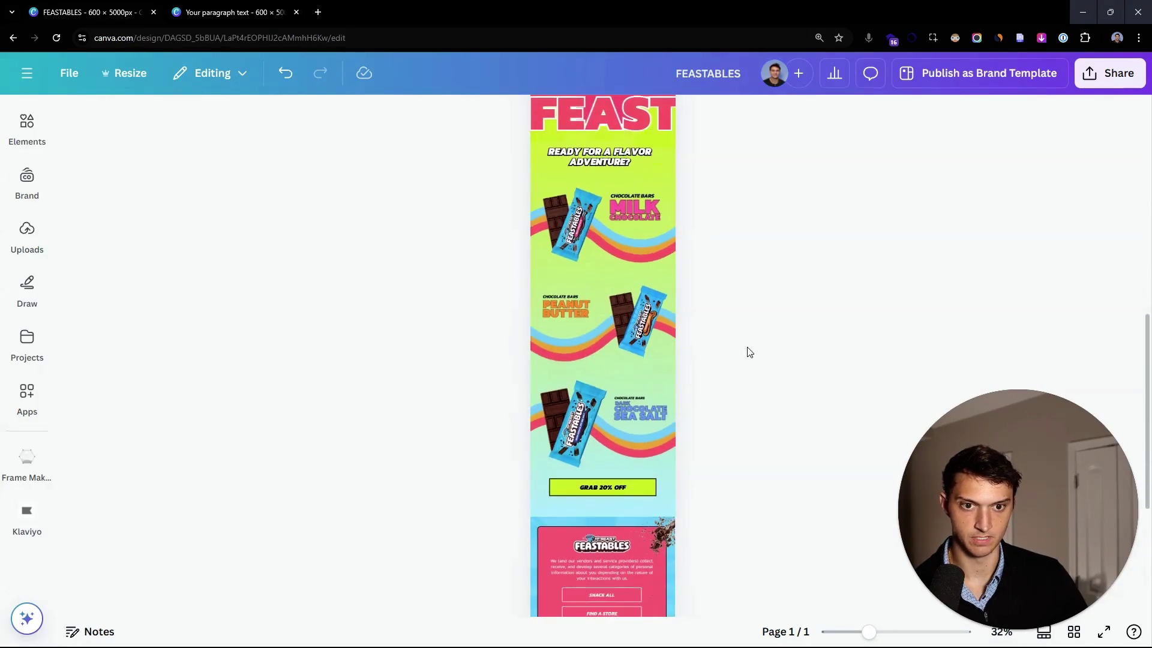
{"action": "left_click", "coordinate": [231, 12]}
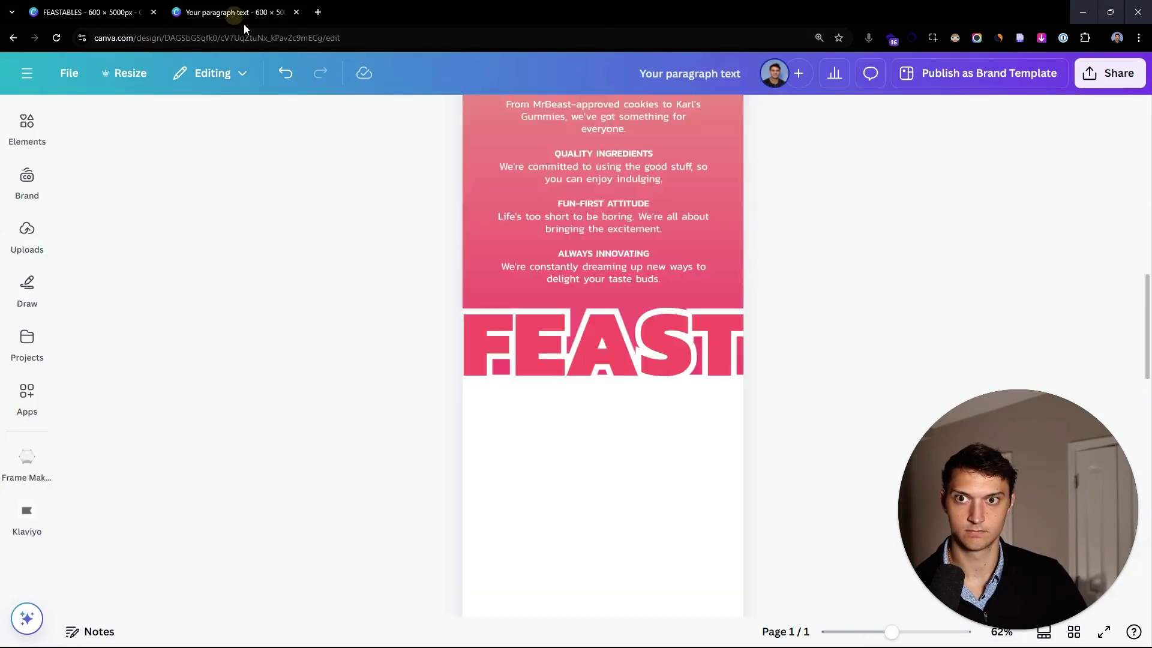
{"action": "left_click", "coordinate": [412, 288]}
{"action": "key", "text": "r"}
{"action": "left_click_drag", "start_coordinate": [607, 442], "coordinate": [708, 445]}
{"action": "scroll", "coordinate": [835, 412], "scroll_direction": "up", "scroll_amount": 4}
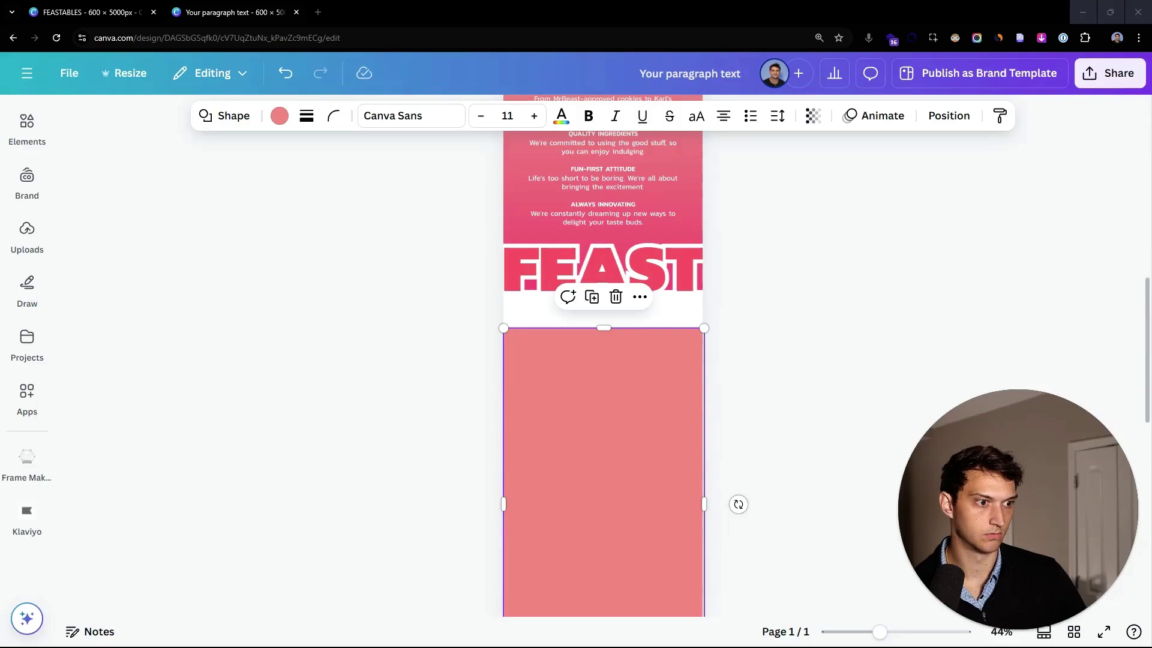
- Fill the new rectangle with a vertical gradient running from lime green #D3FC34 at the top to light blue #B0F1FF at the bottom
{"action": "left_click", "coordinate": [279, 115]}
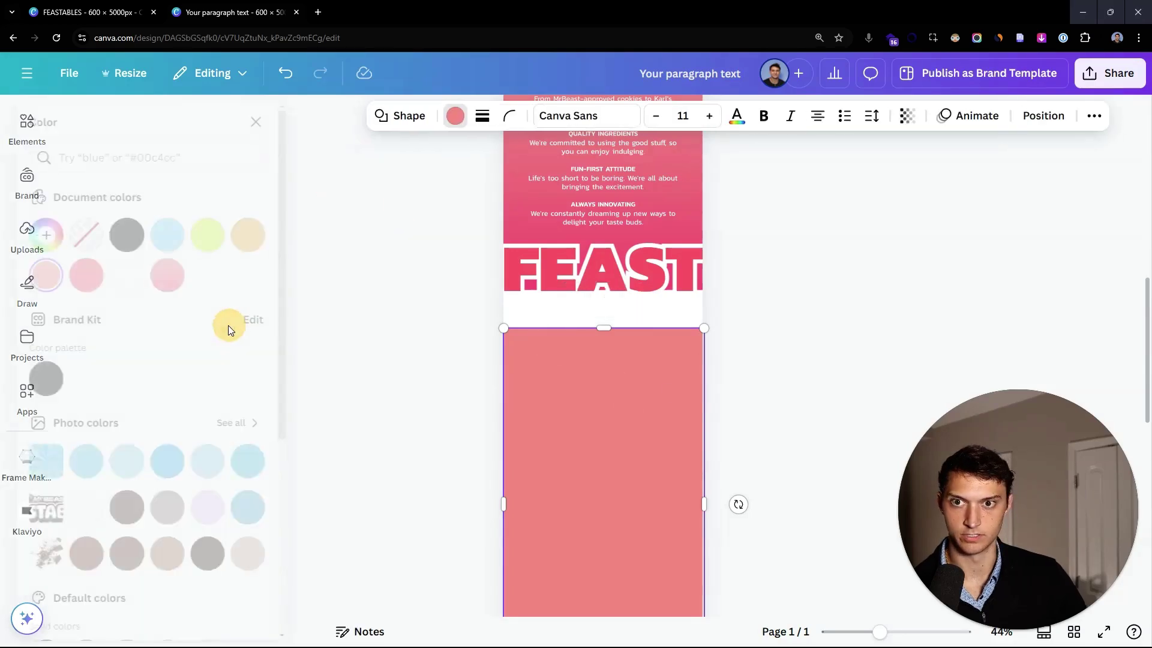
{"action": "left_click", "coordinate": [83, 272]}
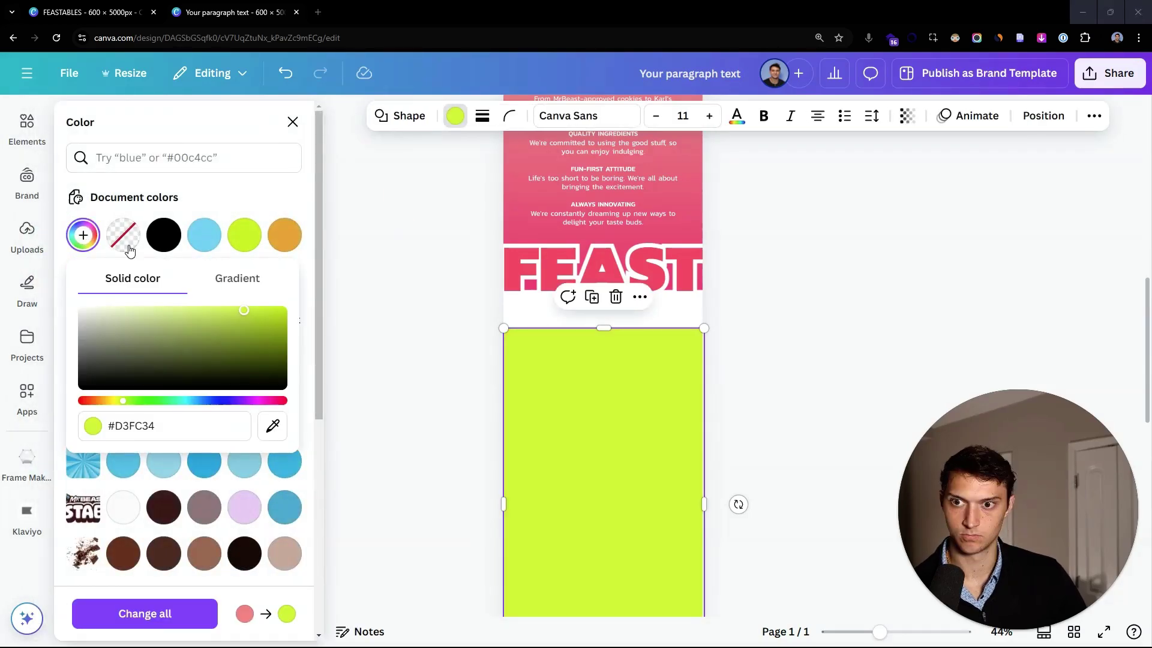
{"action": "left_click", "coordinate": [237, 278]}
{"action": "type", "text": "#B0F1FF"}
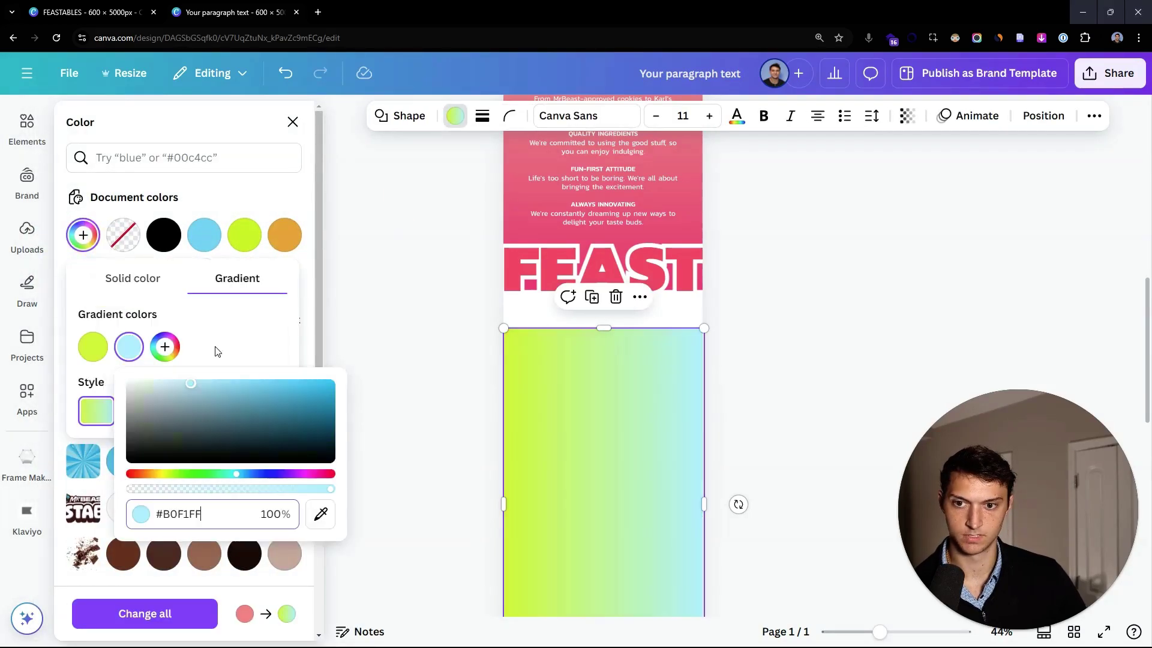
{"action": "left_click", "coordinate": [218, 352]}
{"action": "key", "text": "Escape"}
- Raise the green-to-blue rectangle's upper edge to the bottom of the FEAST letters and compare the transition with the finished FEASTABLES design
{"action": "scroll", "coordinate": [604, 282], "scroll_direction": "down", "scroll_amount": 1}
{"action": "left_click_drag", "start_coordinate": [603, 268], "coordinate": [610, 234]}
{"action": "left_click", "coordinate": [754, 260]}
{"action": "scroll", "coordinate": [790, 257], "scroll_direction": "up", "scroll_amount": 2}
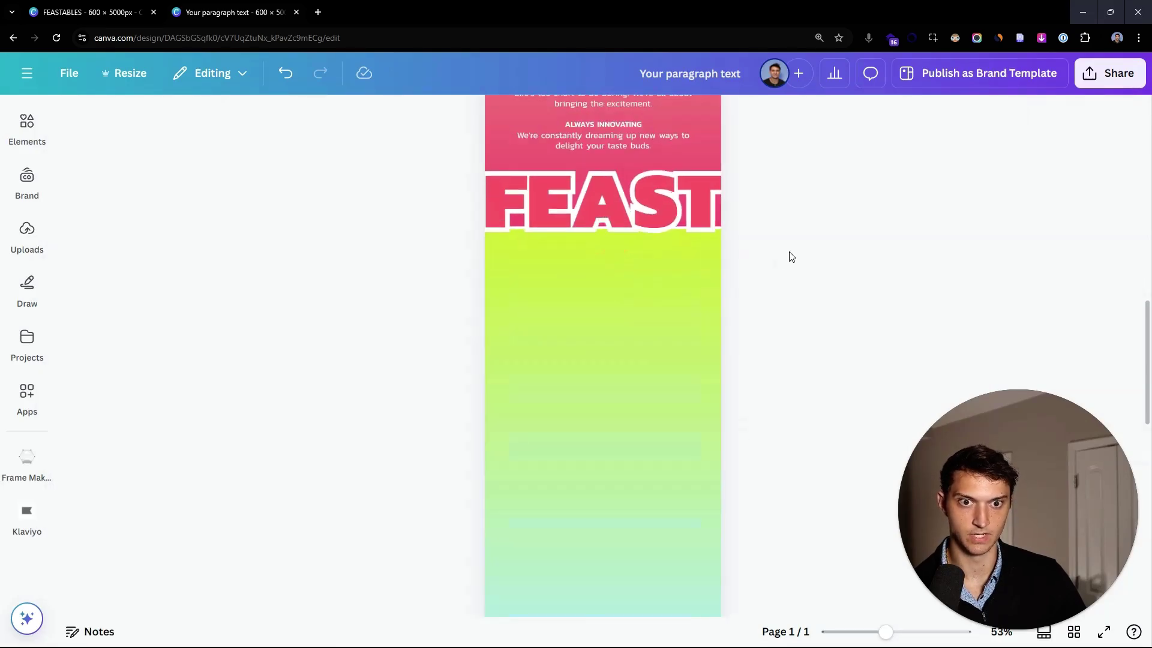
{"action": "left_click", "coordinate": [108, 12]}
{"action": "scroll", "coordinate": [760, 293], "scroll_direction": "up", "scroll_amount": 2}
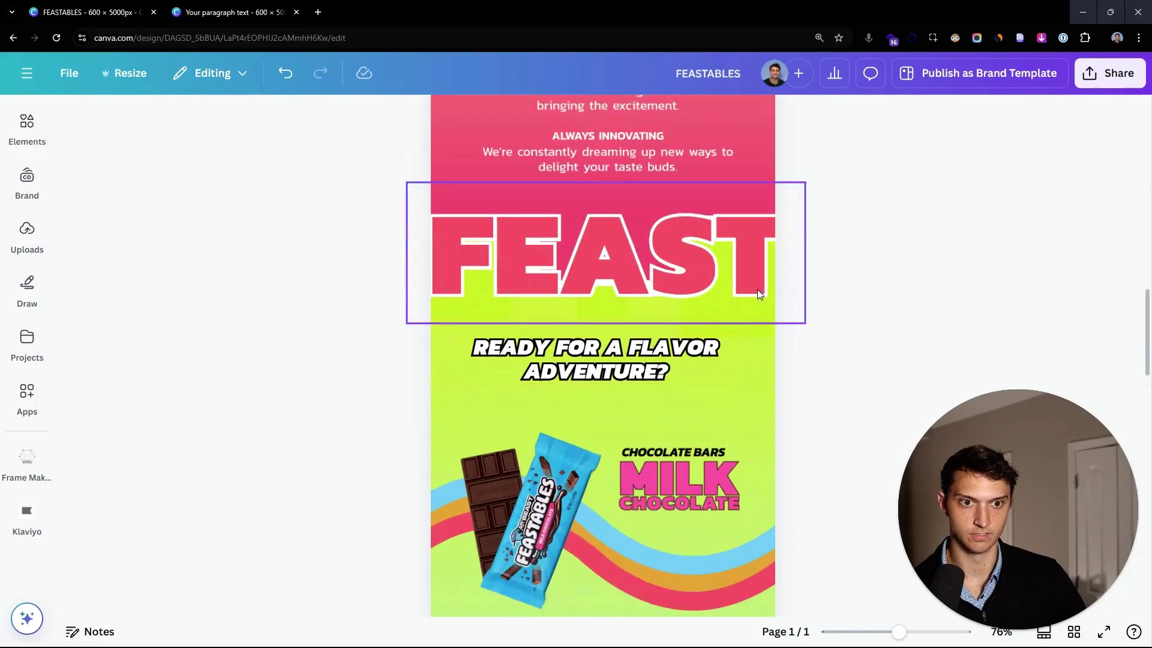
{"action": "left_click", "coordinate": [249, 20]}
{"action": "left_click", "coordinate": [711, 420]}
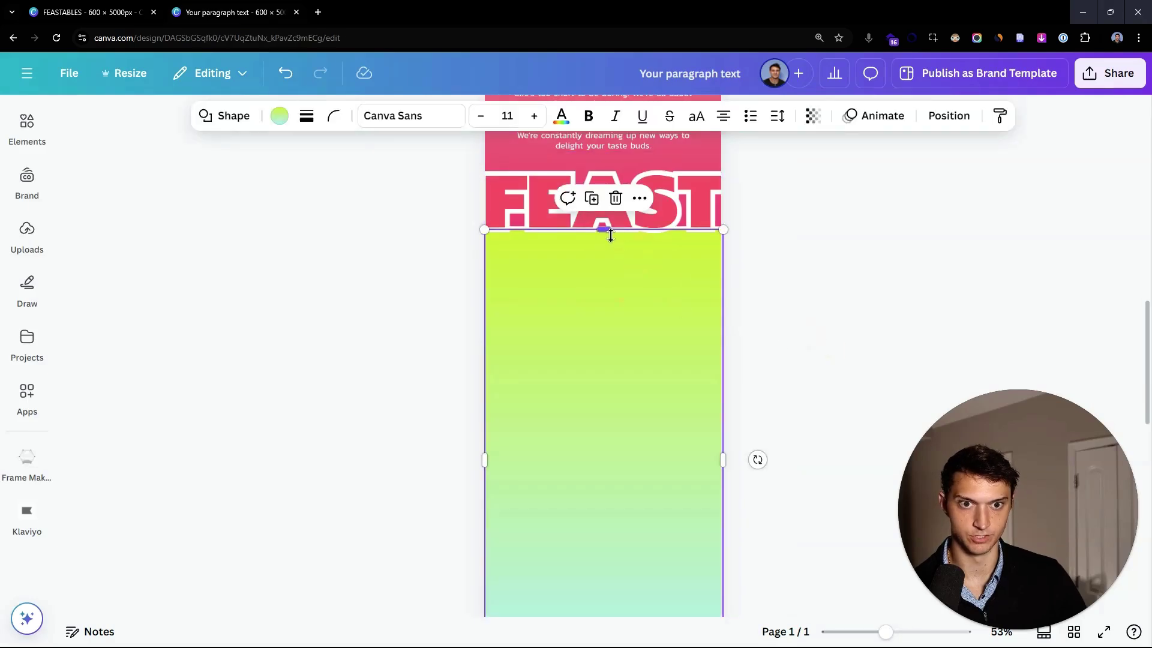
{"action": "left_click", "coordinate": [804, 283]}
- Insert a solid lime green square and place it behind the T at the end of the FEAST lettering
{"action": "scroll", "coordinate": [804, 283], "scroll_direction": "down", "scroll_amount": 3}
{"action": "scroll", "coordinate": [612, 502], "scroll_direction": "down", "scroll_amount": 4}
{"action": "left_click", "coordinate": [606, 478]}
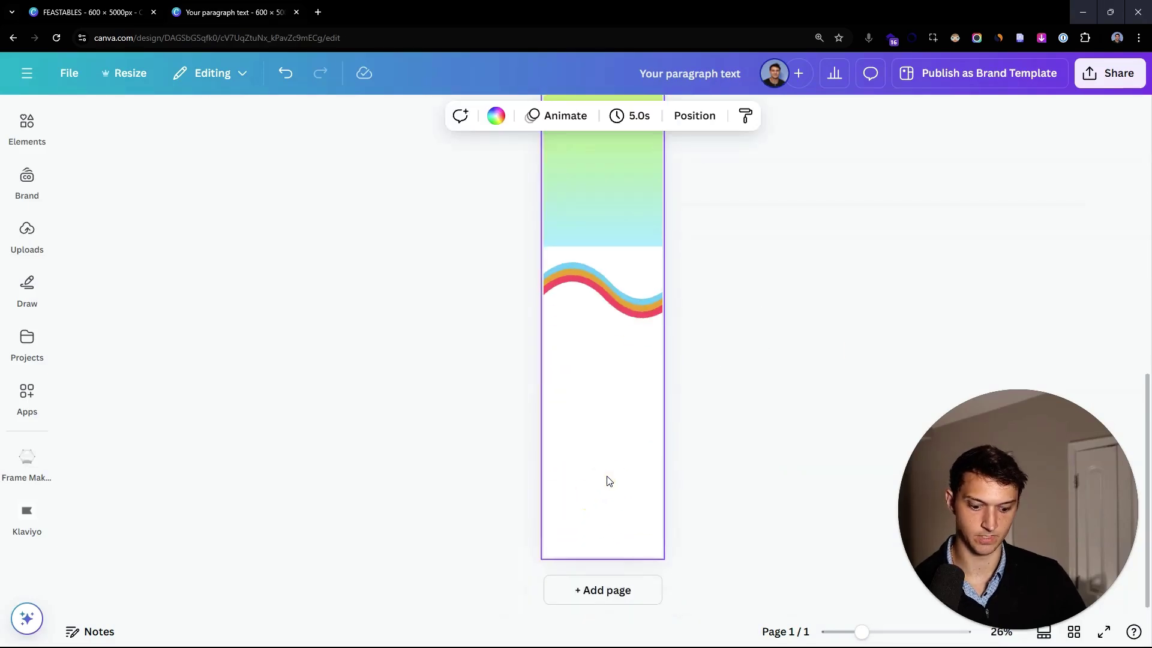
{"action": "key", "text": "ctrl+v"}
{"action": "left_click_drag", "start_coordinate": [599, 366], "coordinate": [702, 321]}
{"action": "scroll", "coordinate": [632, 252], "scroll_direction": "up", "scroll_amount": 5}
{"action": "scroll", "coordinate": [662, 409], "scroll_direction": "up", "scroll_amount": 3}
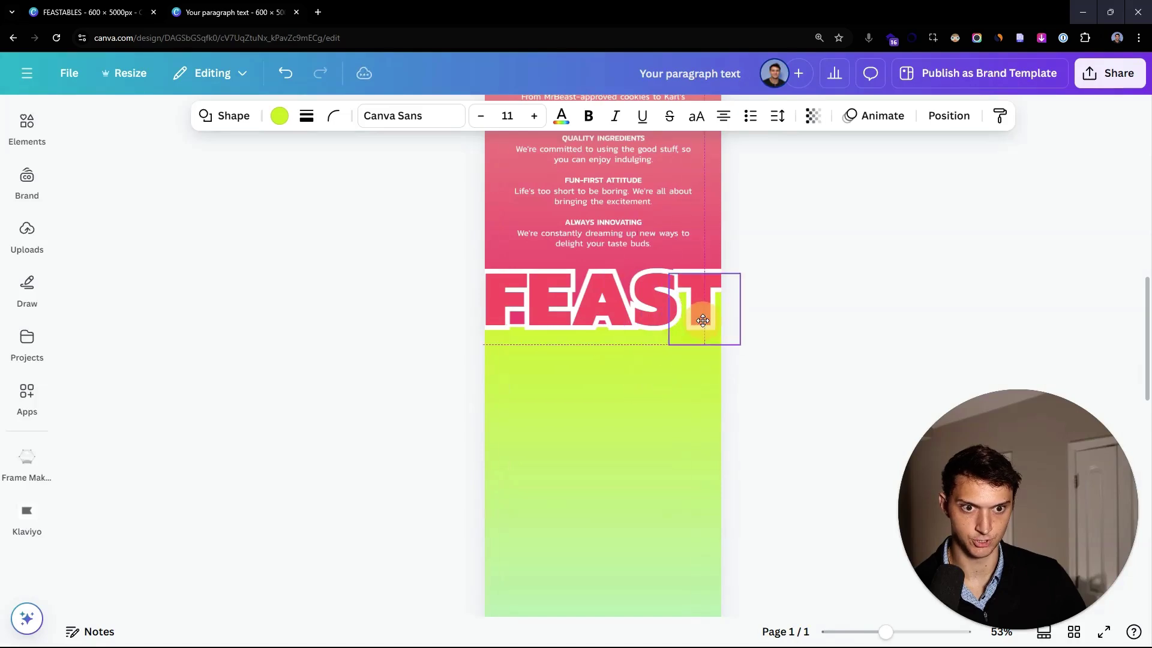
{"action": "left_click", "coordinate": [826, 370]}
{"action": "scroll", "coordinate": [821, 370], "scroll_direction": "up", "scroll_amount": 3}
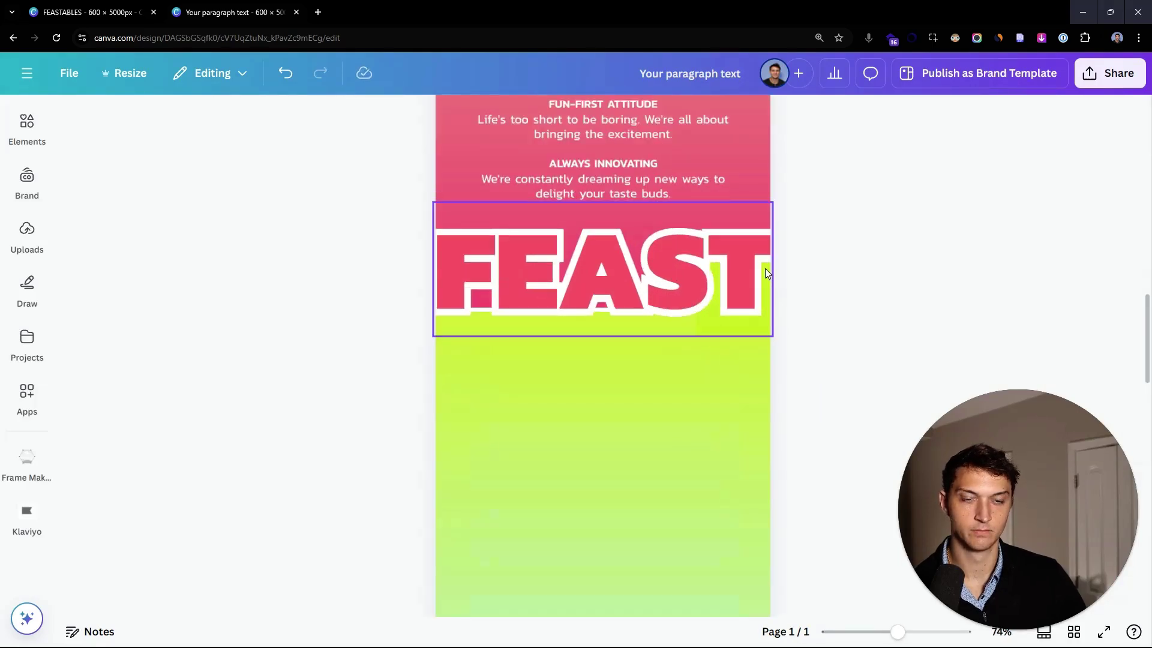
- Compare the FEAST lettering with the finished FEASTABLES design and undo the last two edits in the recreation
{"action": "left_click", "coordinate": [114, 21]}
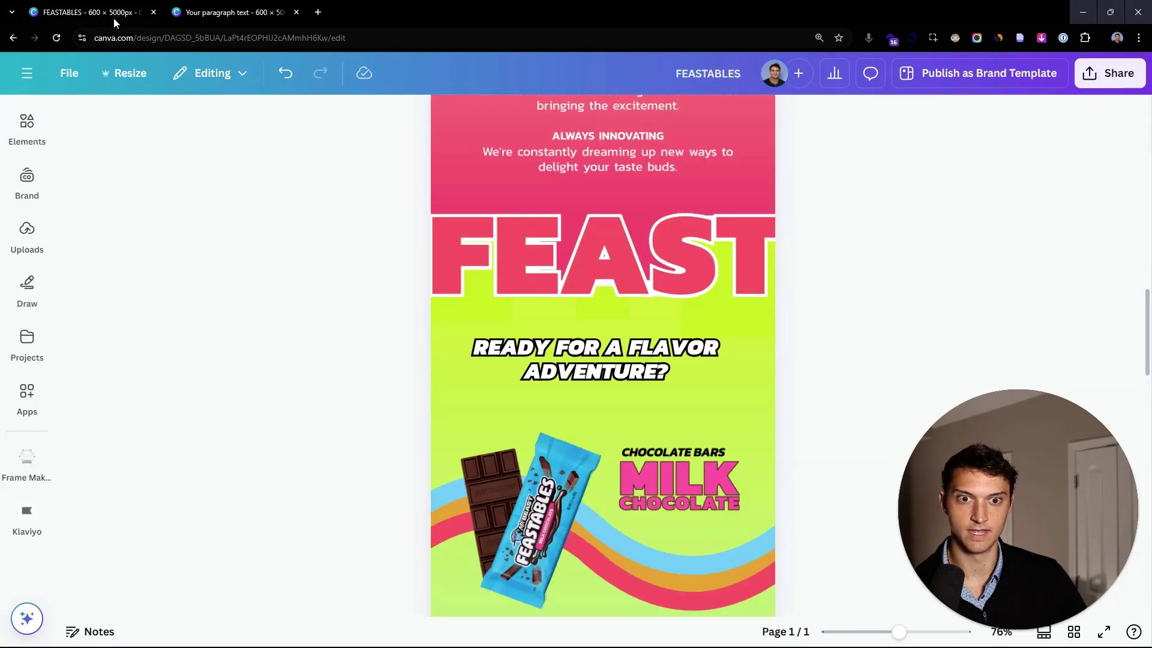
{"action": "left_click", "coordinate": [234, 23]}
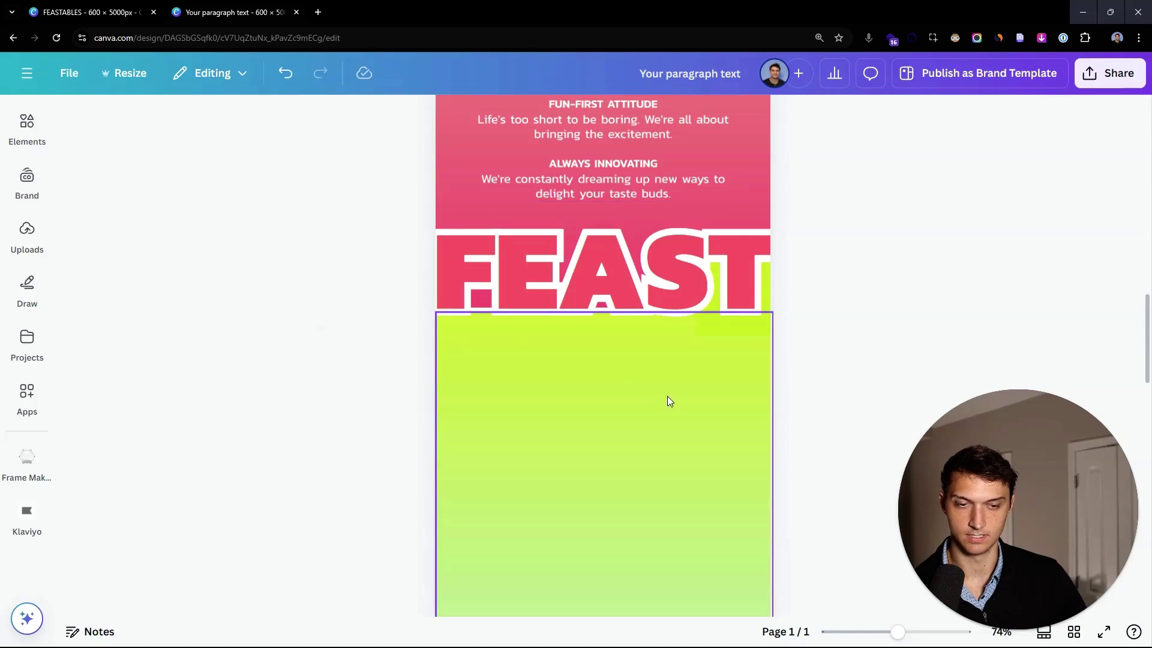
{"action": "key", "text": "ctrl+z"}
{"action": "key", "text": "ctrl+z"}
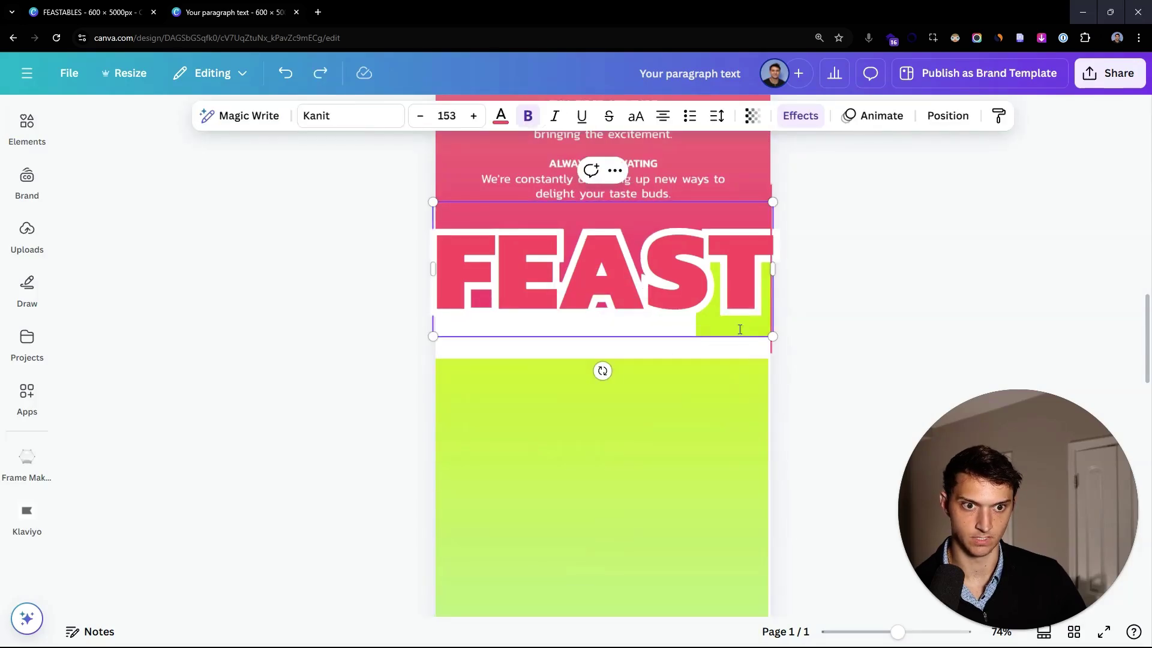
- Place a second lime green square behind the F, widen it to reach the square behind the T, and level their lower edges
{"action": "right_click", "coordinate": [714, 327]}
{"action": "mouse_move", "coordinate": [761, 548]}
{"action": "left_click", "coordinate": [501, 548]}
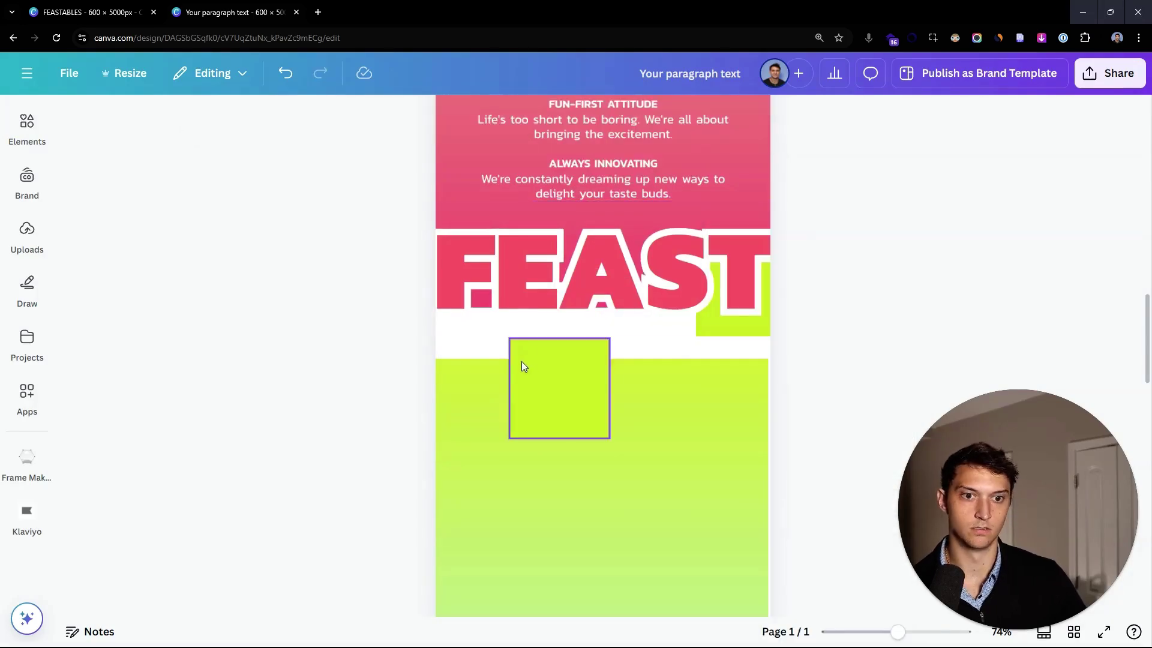
{"action": "left_click_drag", "start_coordinate": [522, 366], "coordinate": [448, 306]}
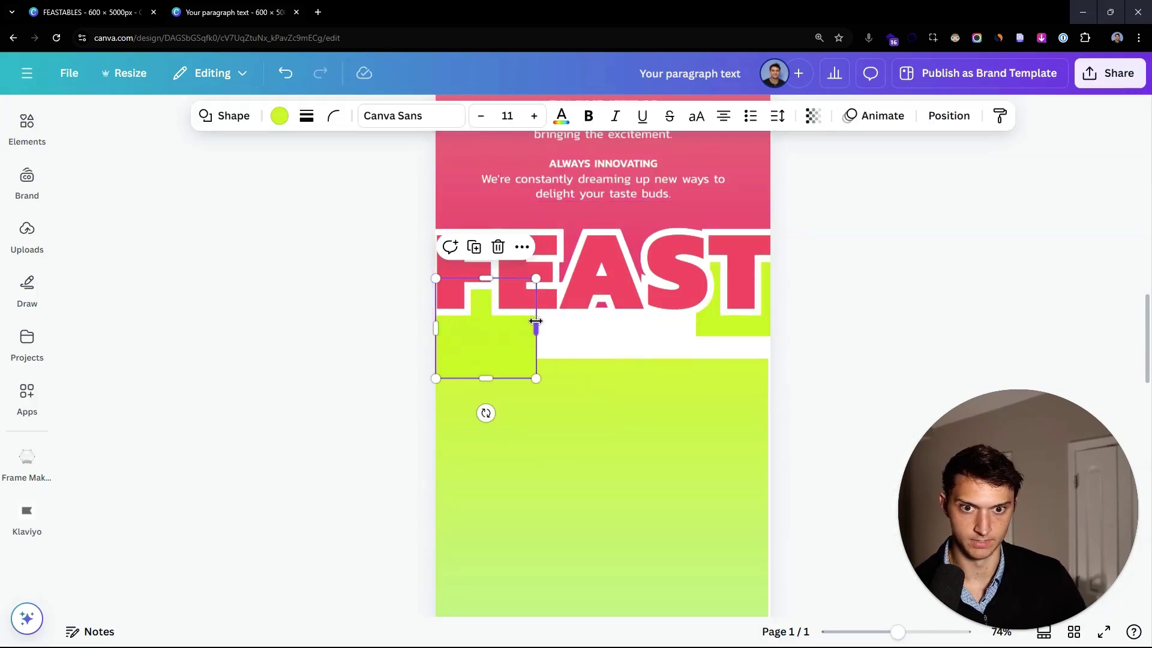
{"action": "left_click_drag", "start_coordinate": [536, 322], "coordinate": [719, 324]}
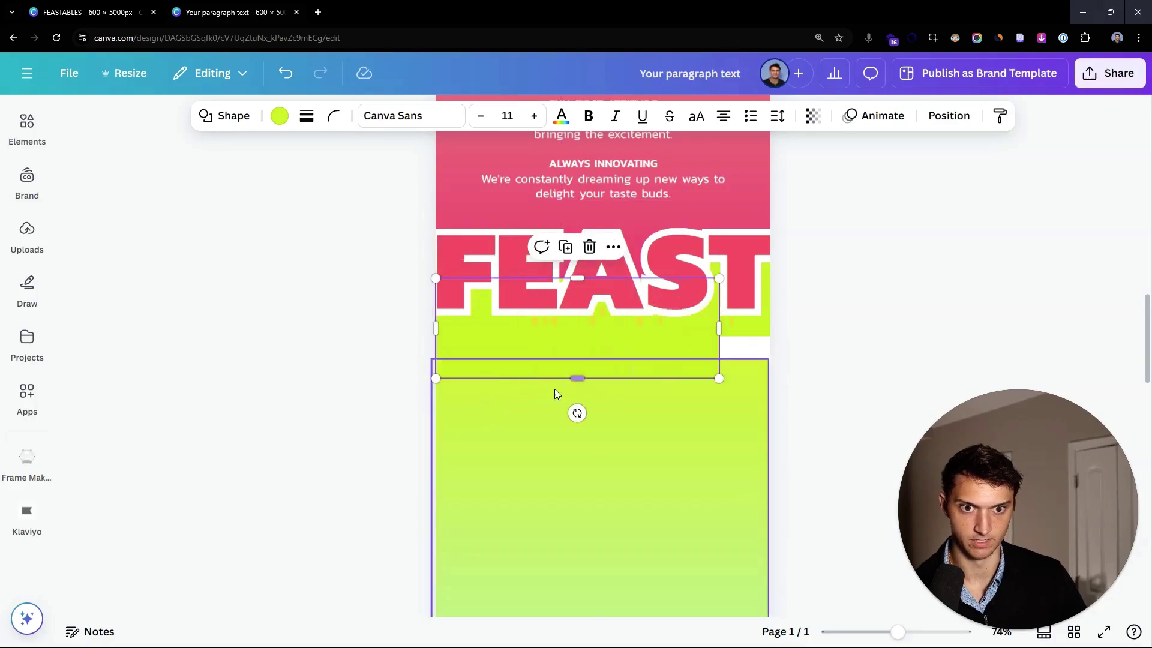
{"action": "left_click_drag", "start_coordinate": [577, 379], "coordinate": [612, 336]}
- Fit the green-to-blue gradient rectangle flush beneath the lime strip and across the full page width
{"action": "left_click", "coordinate": [631, 414]}
{"action": "left_click", "coordinate": [306, 116]}
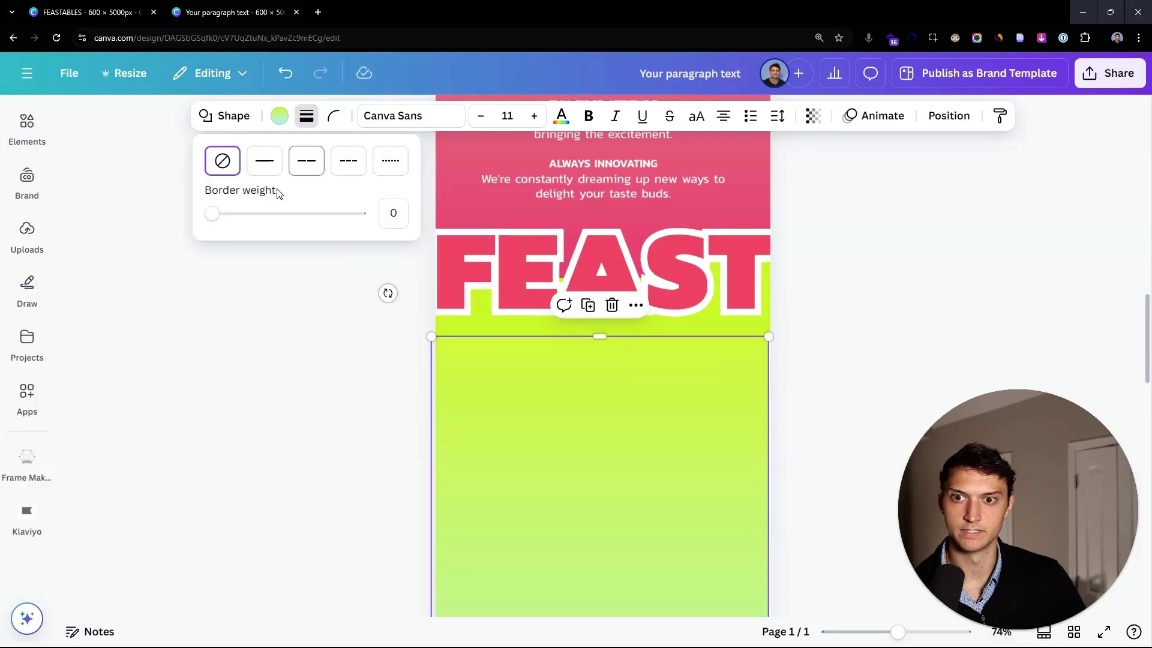
{"action": "left_click", "coordinate": [258, 300]}
{"action": "left_click", "coordinate": [305, 337]}
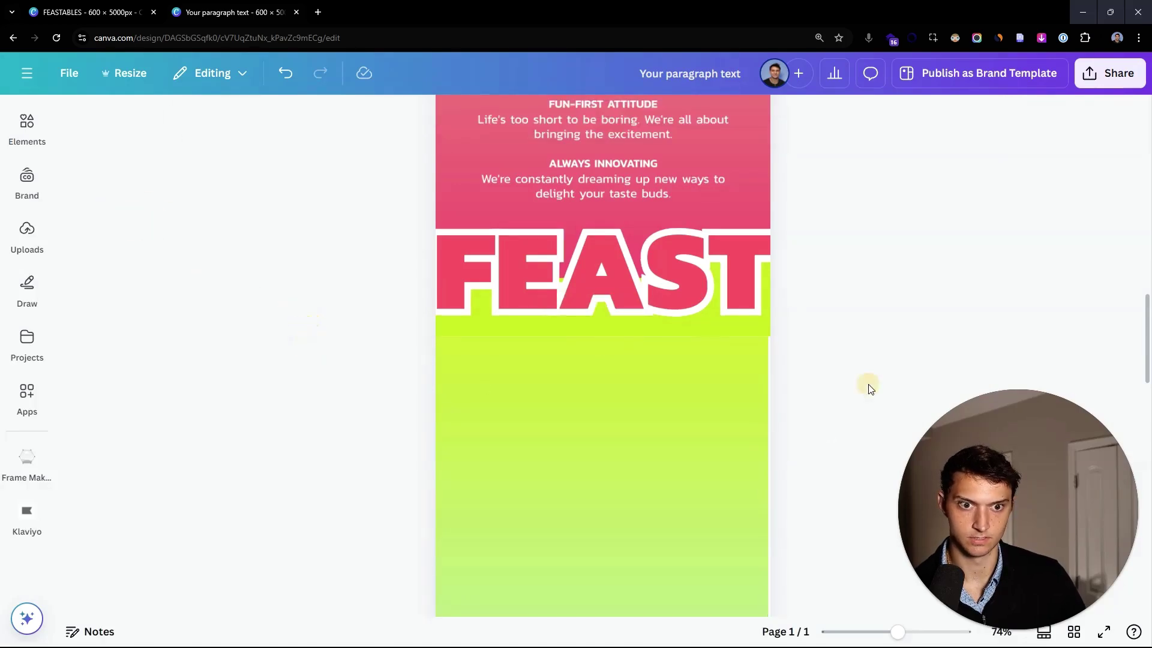
{"action": "left_click", "coordinate": [724, 380]}
- Try a solid black border of weight 26 on the pink gradient rectangle and reset its weight to 0
{"action": "scroll", "coordinate": [767, 367], "scroll_direction": "up", "scroll_amount": 6}
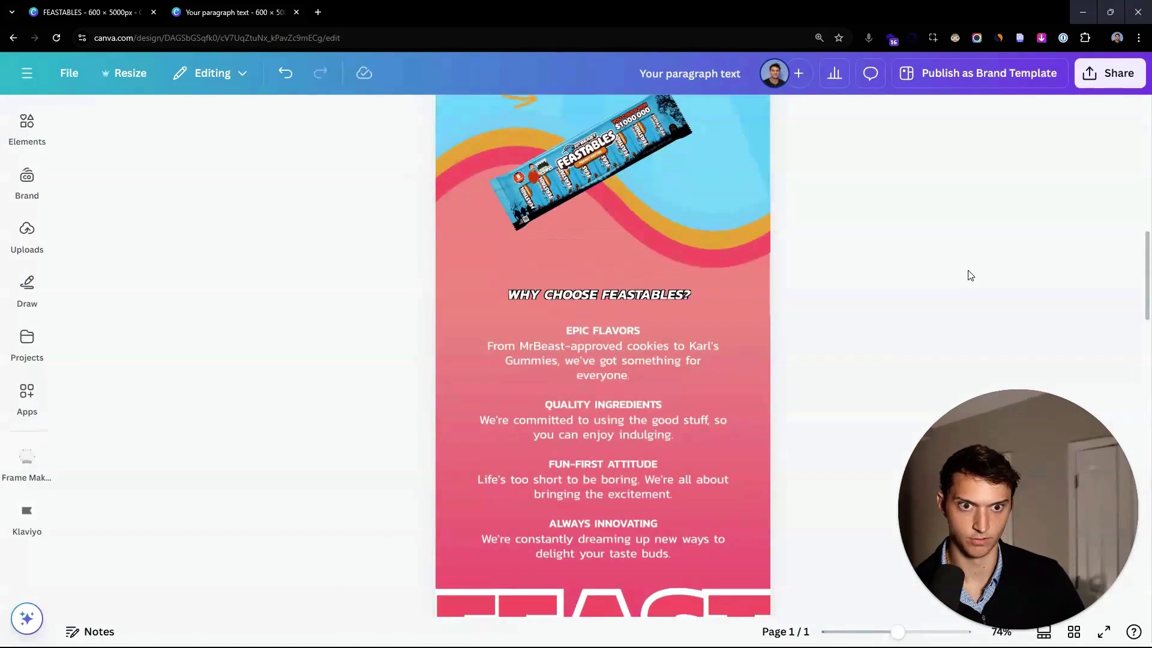
{"action": "left_click", "coordinate": [740, 359]}
{"action": "left_click", "coordinate": [306, 116]}
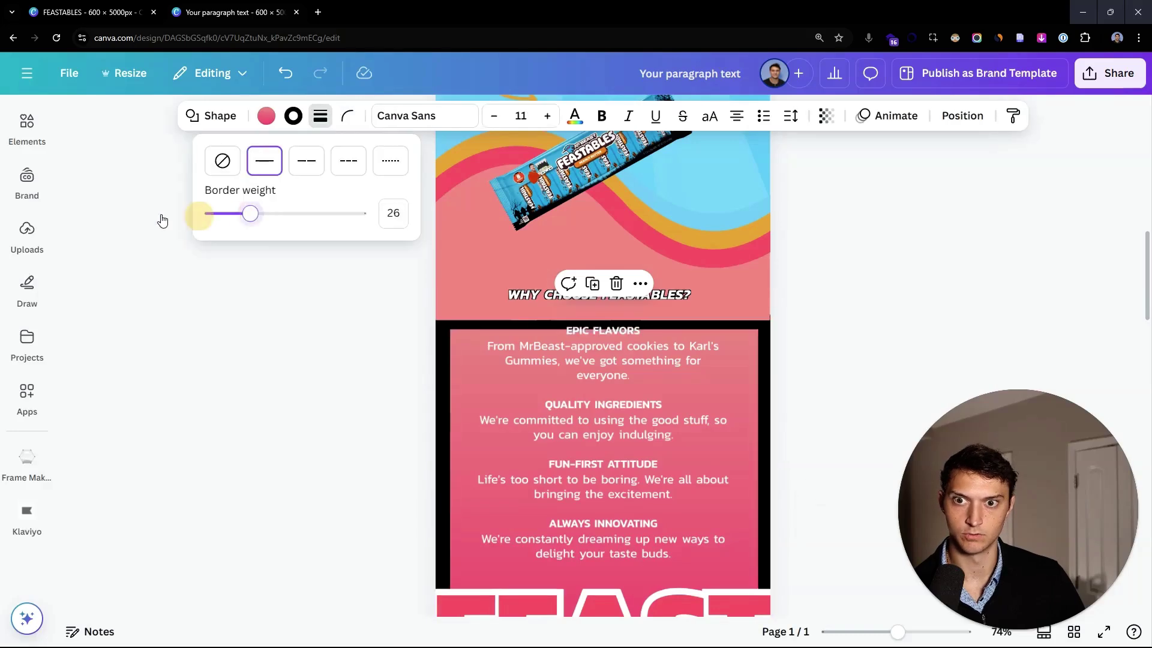
{"action": "left_click_drag", "start_coordinate": [250, 214], "coordinate": [84, 205]}
{"action": "left_click", "coordinate": [246, 322]}
{"action": "scroll", "coordinate": [814, 309], "scroll_direction": "down", "scroll_amount": 6}
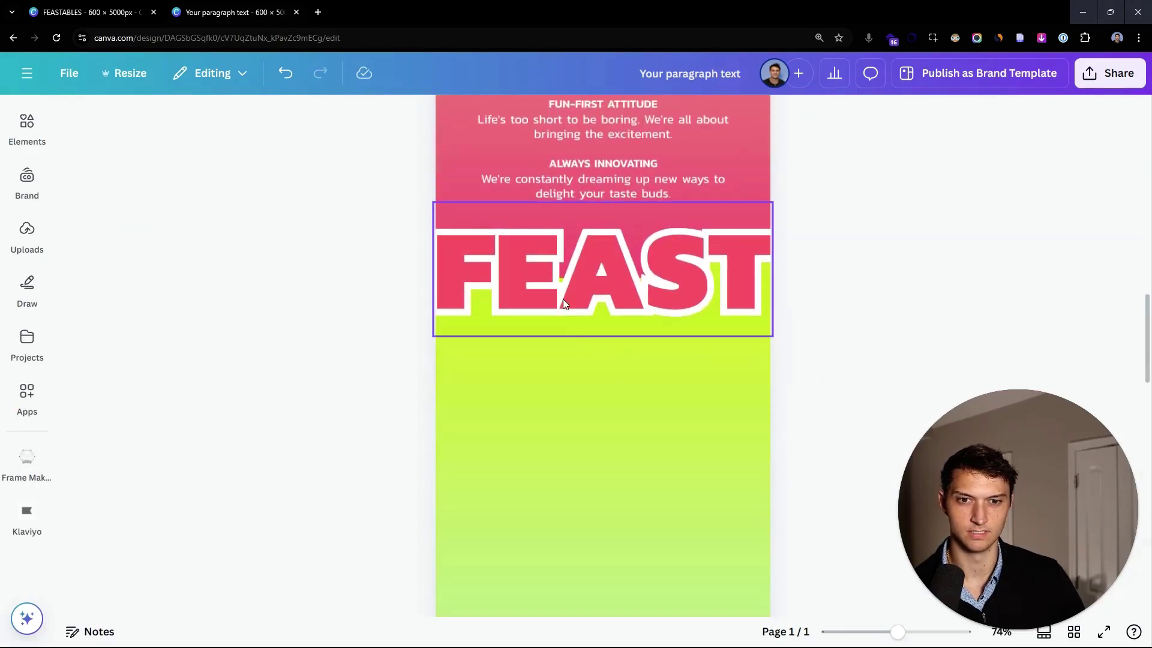
- Try adjusting the pink gradient rectangle's lower edge behind the FEAST letters to match the finished design, and undo the resize
{"action": "left_click", "coordinate": [90, 12]}
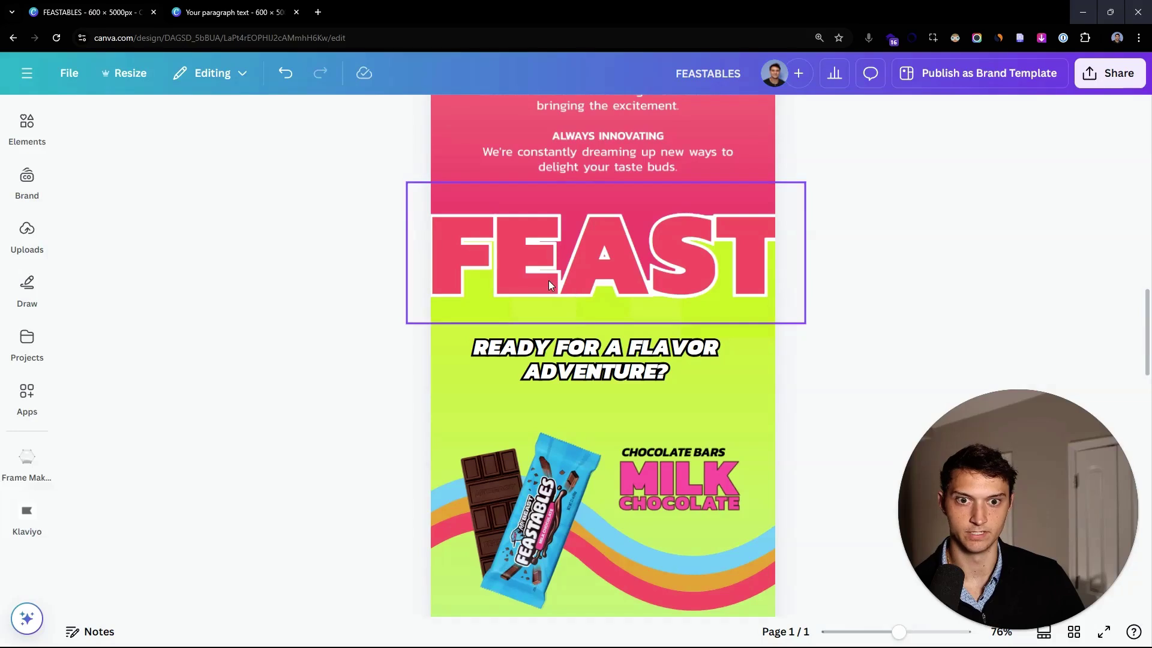
{"action": "left_click", "coordinate": [234, 12]}
{"action": "left_click", "coordinate": [593, 224]}
{"action": "mouse_move", "coordinate": [602, 309]}
{"action": "left_mouse_down"}
{"action": "mouse_move", "coordinate": [610, 276]}
{"action": "mouse_move", "coordinate": [612, 288]}
{"action": "left_mouse_up"}
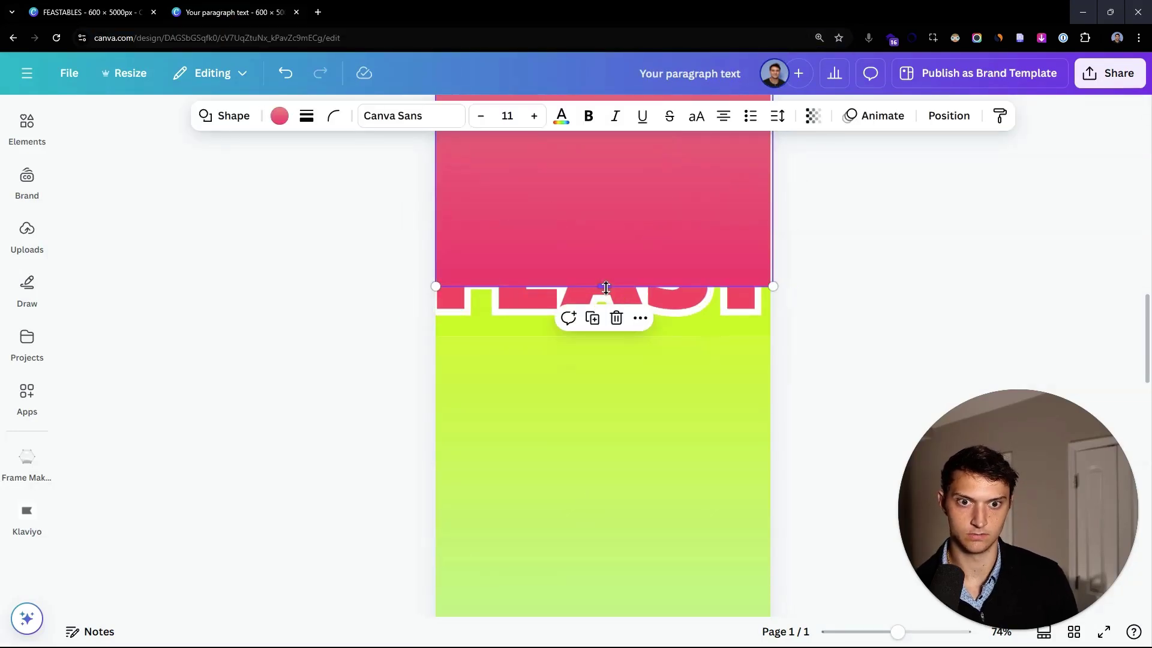
{"action": "key", "text": "ctrl+z"}
{"action": "left_click", "coordinate": [527, 326]}
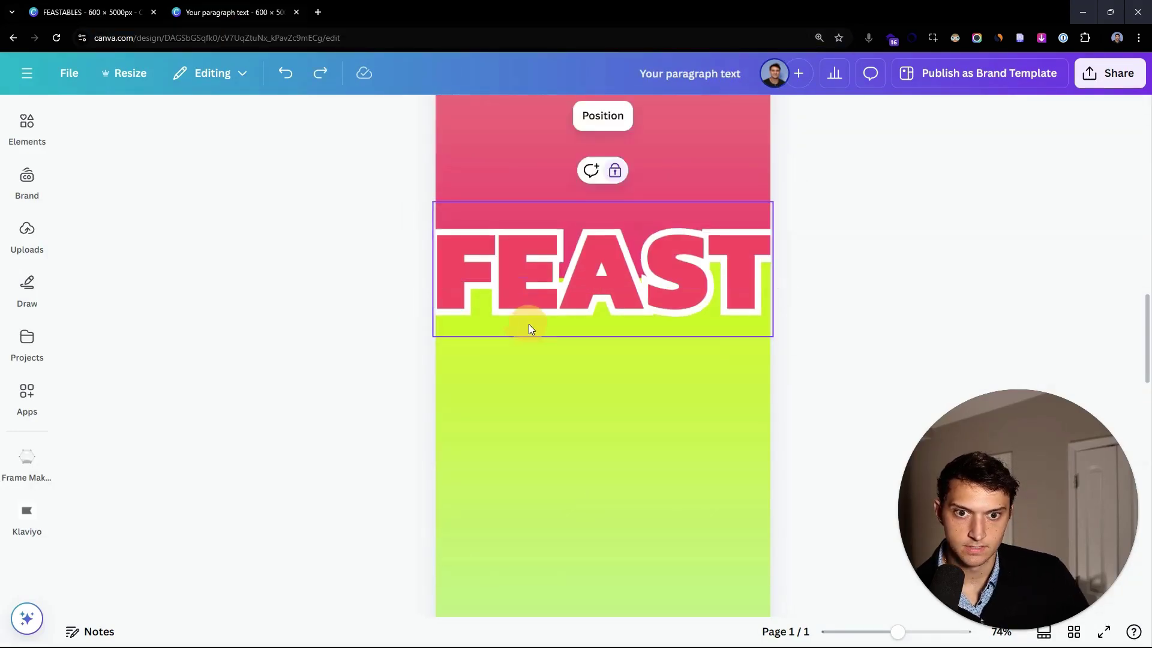
{"action": "left_click", "coordinate": [993, 295]}
- Copy the READY FOR A FLAVOR ADVENTURE? headline from the finished FEASTABLES design and paste it centred beneath FEAST in the recreation
{"action": "scroll", "coordinate": [894, 288], "scroll_direction": "down", "scroll_amount": 3}
{"action": "left_click", "coordinate": [102, 12]}
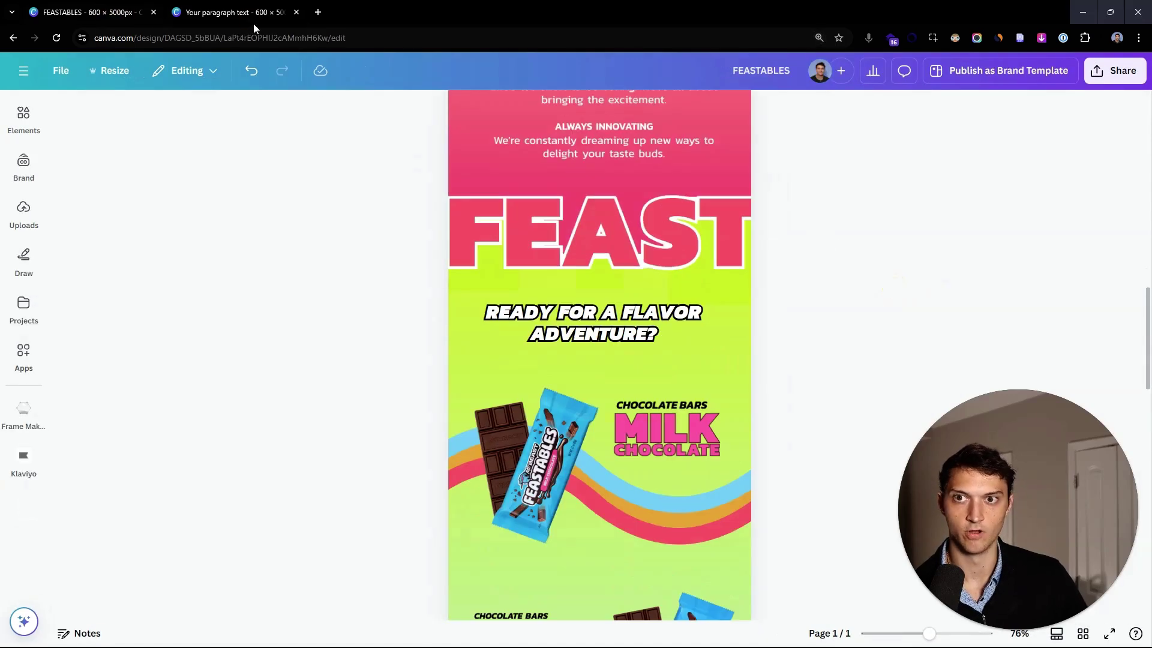
{"action": "scroll", "coordinate": [288, 286], "scroll_direction": "down", "scroll_amount": 2}
{"action": "scroll", "coordinate": [632, 207], "scroll_direction": "down", "scroll_amount": 2}
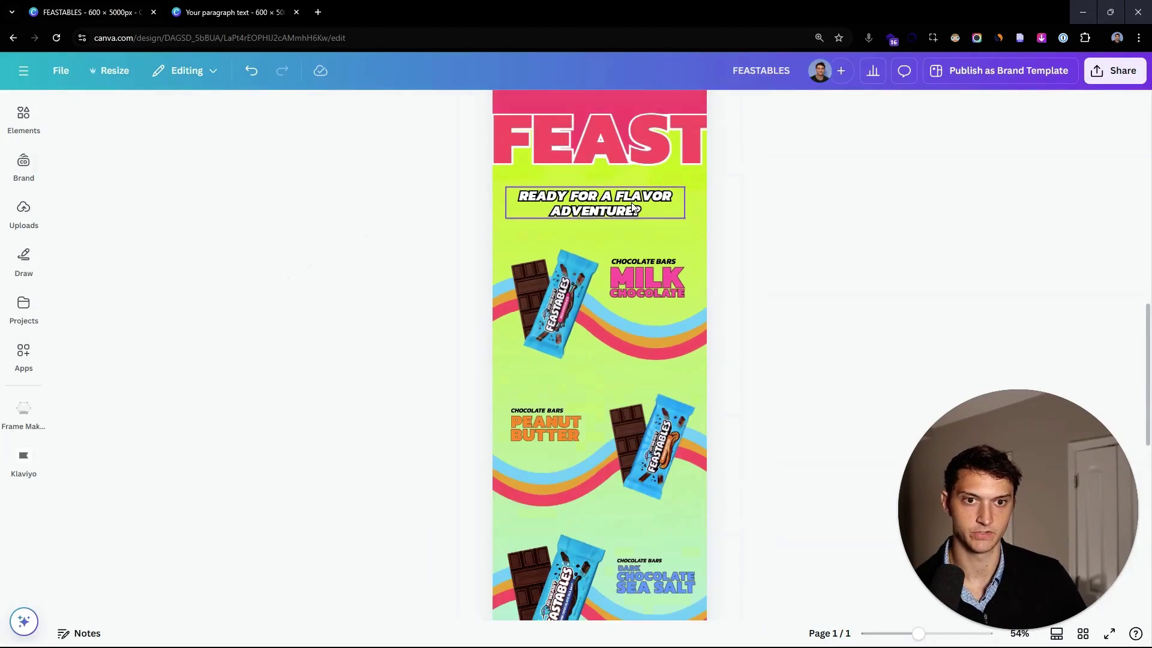
{"action": "left_click", "coordinate": [606, 201]}
{"action": "key", "text": "ctrl+c"}
{"action": "left_click", "coordinate": [234, 12]}
{"action": "left_click", "coordinate": [386, 213]}
{"action": "key", "text": "ctrl+v"}
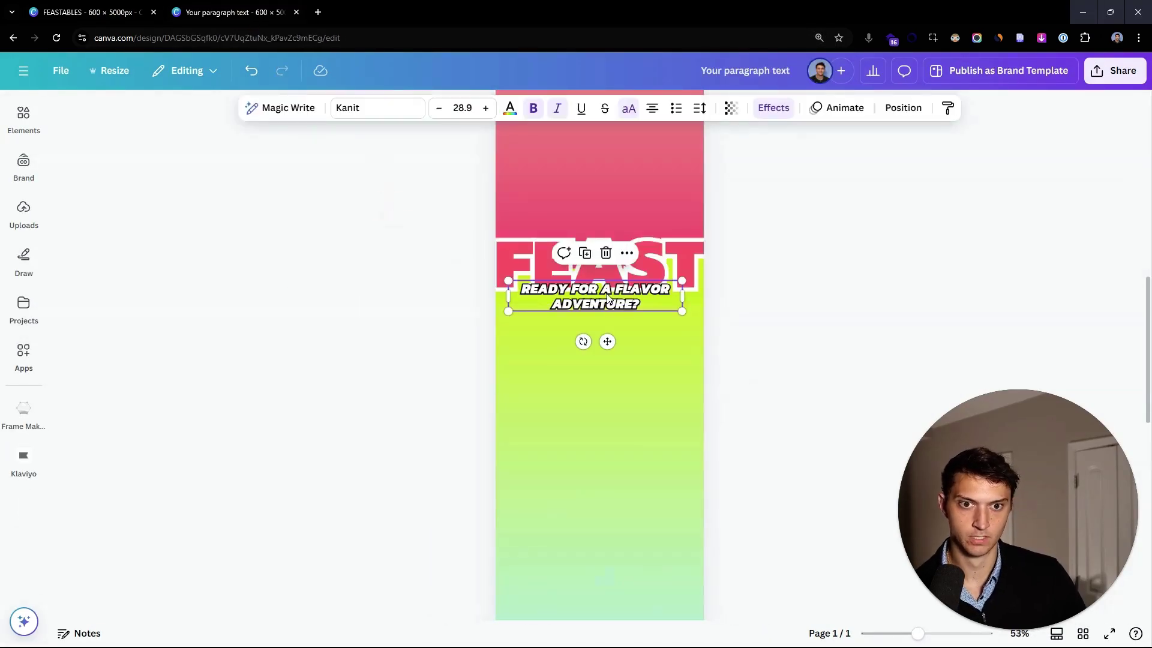
{"action": "left_click_drag", "start_coordinate": [631, 293], "coordinate": [634, 326]}
{"action": "left_click", "coordinate": [783, 296]}
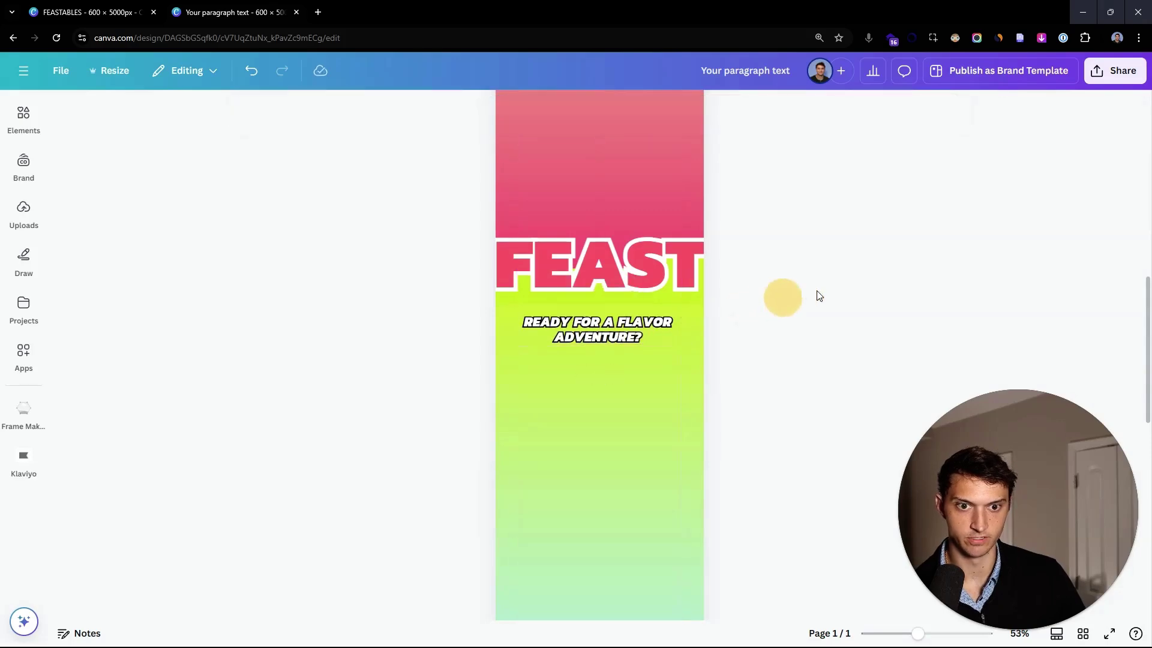
- Copy the upper blue, orange and pink wave from the finished FEASTABLES design and paste it beneath the READY FOR A FLAVOR ADVENTURE? headline
{"action": "scroll", "coordinate": [840, 285], "scroll_direction": "up", "scroll_amount": 5}
{"action": "key", "text": "ctrl+minus"}
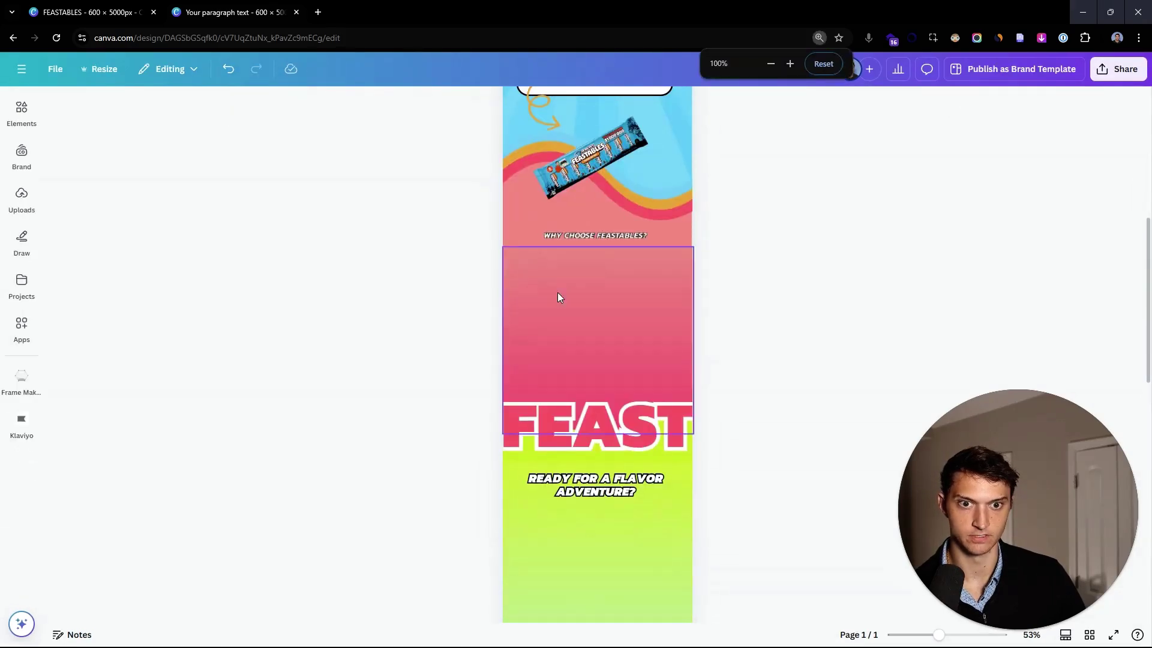
{"action": "left_click", "coordinate": [82, 13]}
{"action": "scroll", "coordinate": [618, 291], "scroll_direction": "up", "scroll_amount": 5}
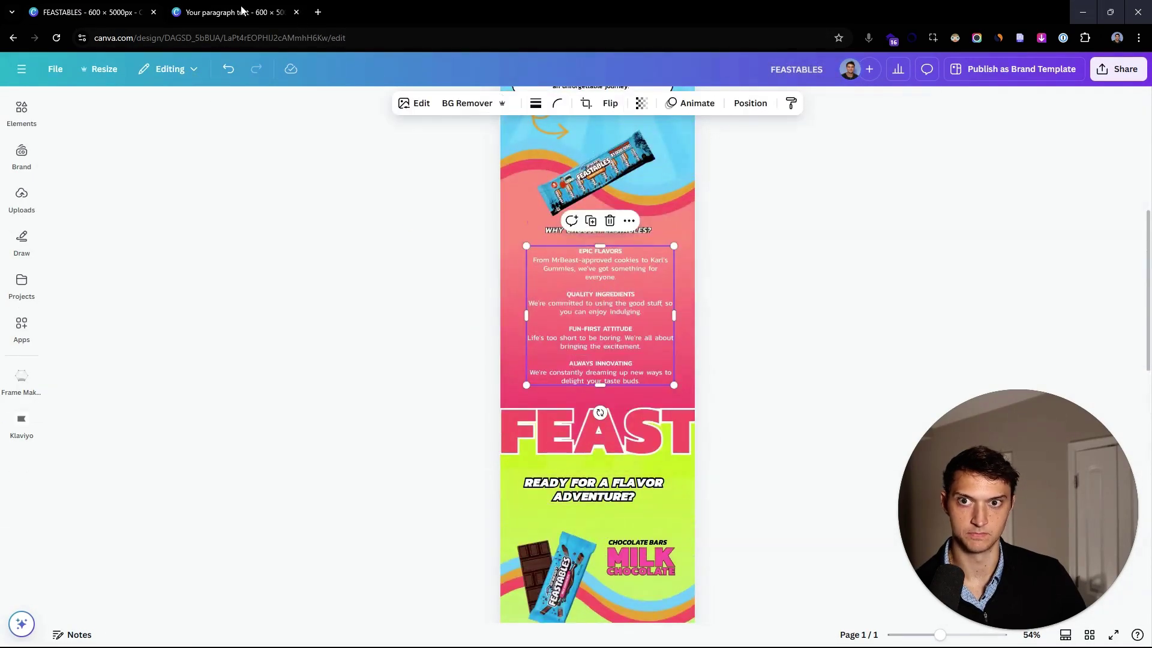
{"action": "scroll", "coordinate": [414, 198], "scroll_direction": "down", "scroll_amount": 3}
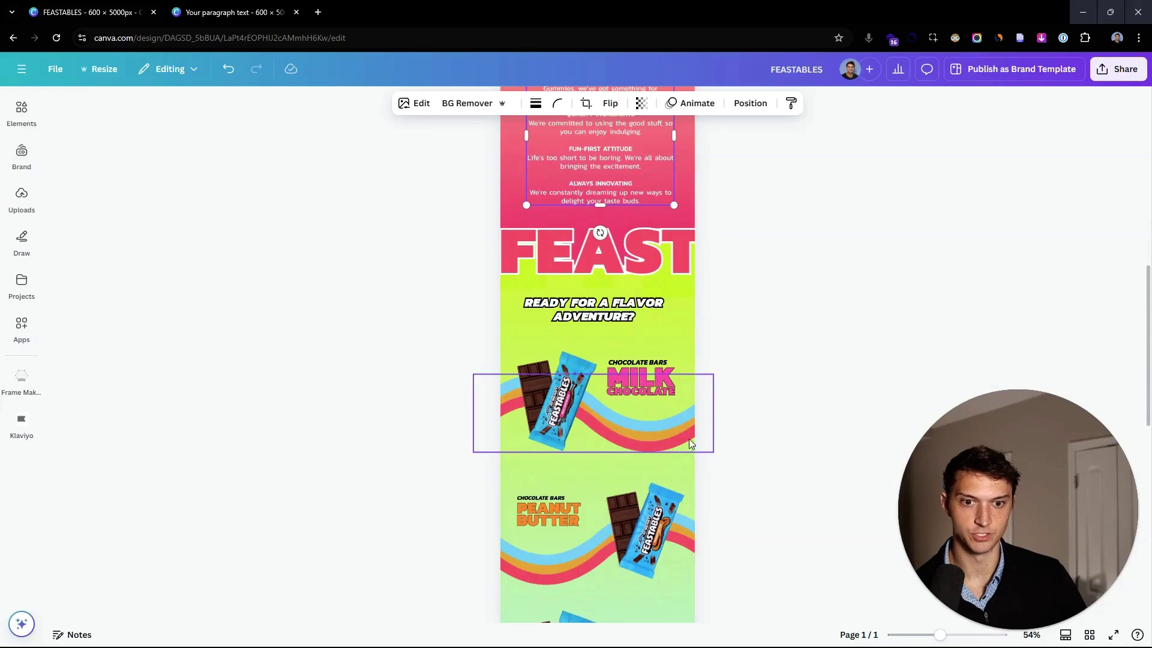
{"action": "scroll", "coordinate": [672, 430], "scroll_direction": "down", "scroll_amount": 1}
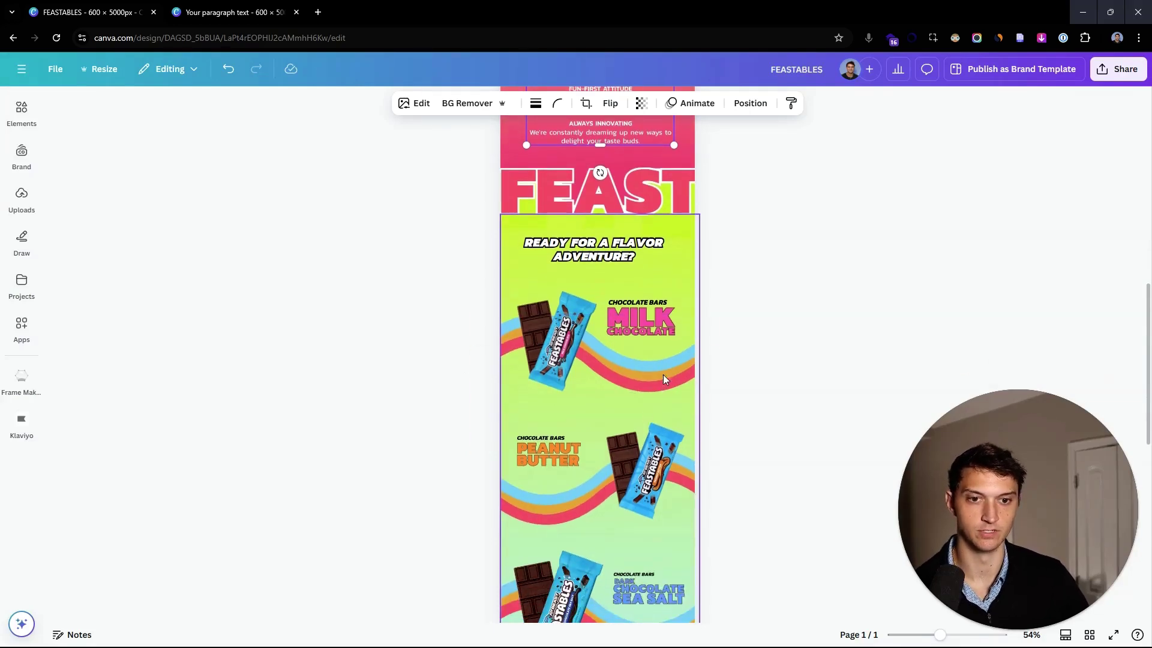
{"action": "left_click", "coordinate": [682, 366]}
{"action": "key", "text": "ctrl+c"}
{"action": "key", "text": "ctrl+Tab"}
{"action": "key", "text": "ctrl+v"}
{"action": "left_click_drag", "start_coordinate": [610, 342], "coordinate": [636, 507]}
{"action": "scroll", "coordinate": [644, 347], "scroll_direction": "up", "scroll_amount": 9}
{"action": "scroll", "coordinate": [636, 507], "scroll_direction": "down", "scroll_amount": 3}
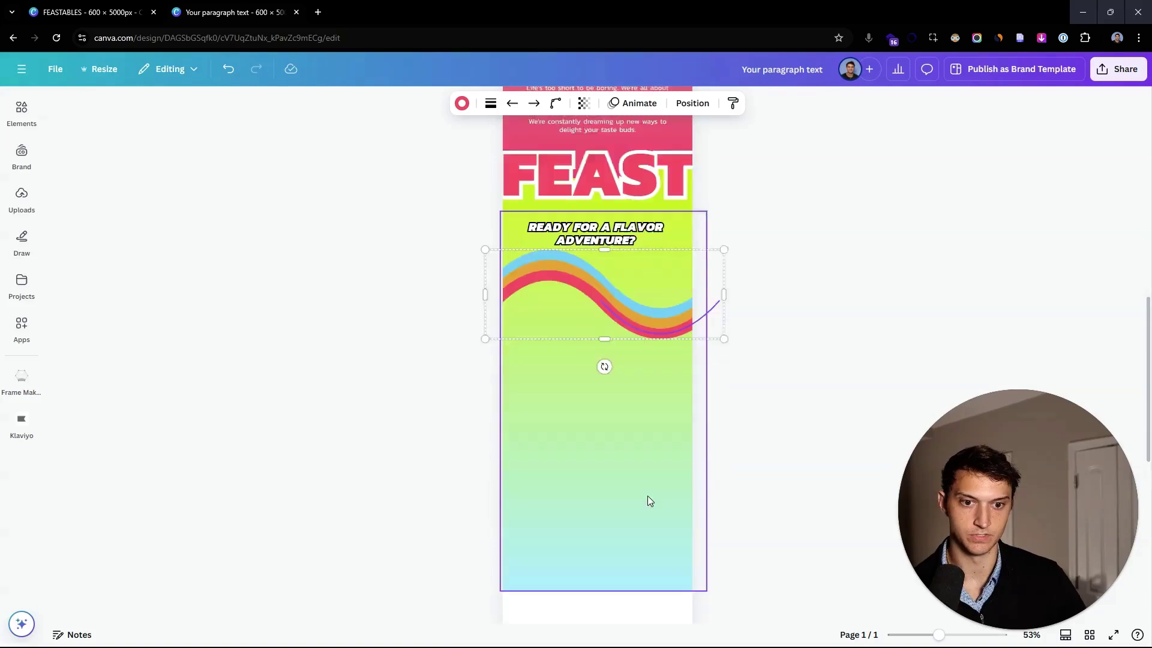
- Duplicate the wave and place the two copies apart, one below the headline and one in the lower part of the gradient section
{"action": "scroll", "coordinate": [648, 501], "scroll_direction": "down", "scroll_amount": 1}
{"action": "left_click_drag", "start_coordinate": [678, 234], "coordinate": [657, 472]}
{"action": "key", "text": "ctrl+d"}
{"action": "left_click", "coordinate": [277, 84]}
- Copy the opposite-curving middle wave from the finished FEASTABLES design and paste it between the two waves in the recreation
{"action": "left_click", "coordinate": [90, 12]}
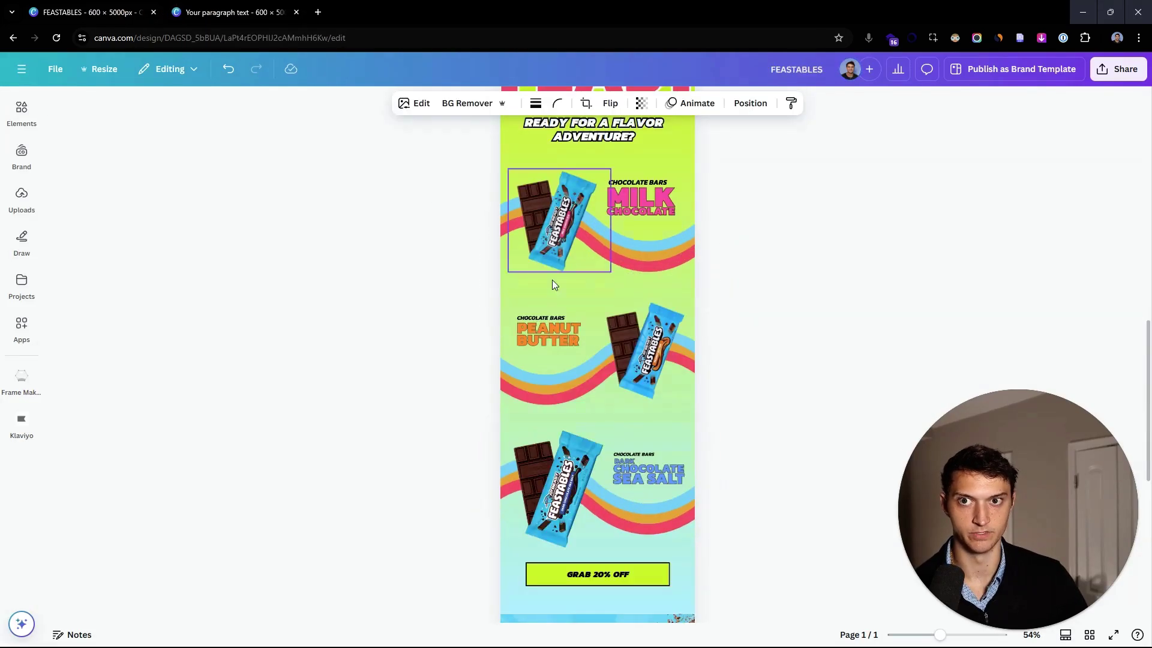
{"action": "left_click", "coordinate": [522, 379]}
{"action": "key", "text": "ctrl+c"}
{"action": "left_click", "coordinate": [239, 12]}
{"action": "key", "text": "ctrl+v"}
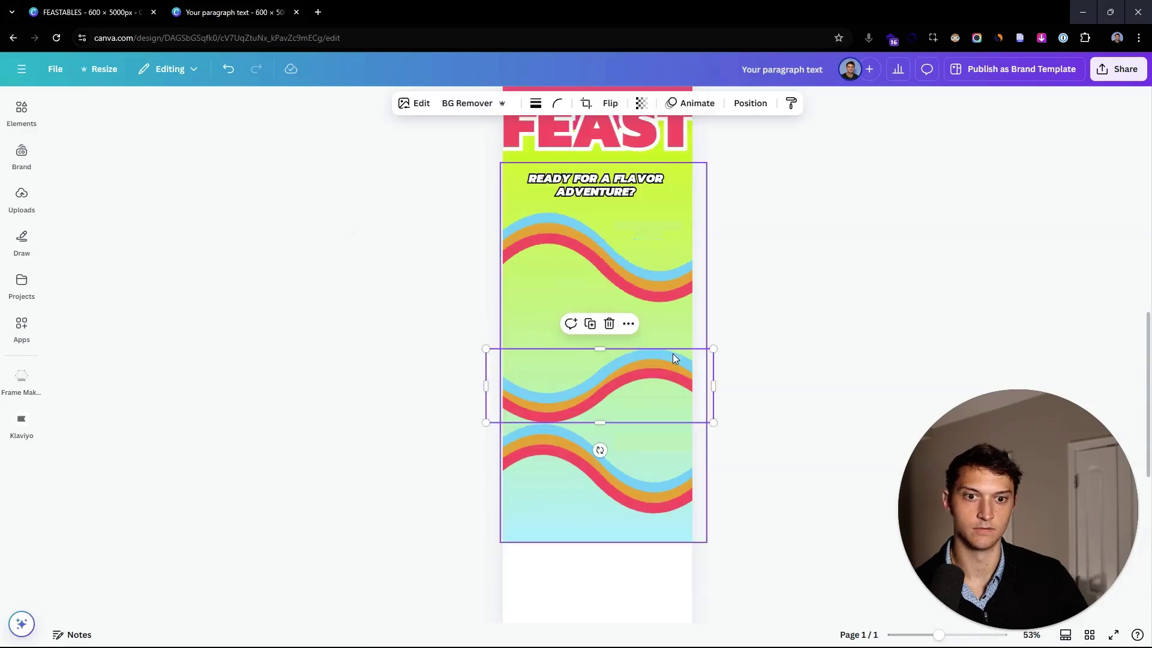
{"action": "left_click_drag", "start_coordinate": [672, 358], "coordinate": [674, 331]}
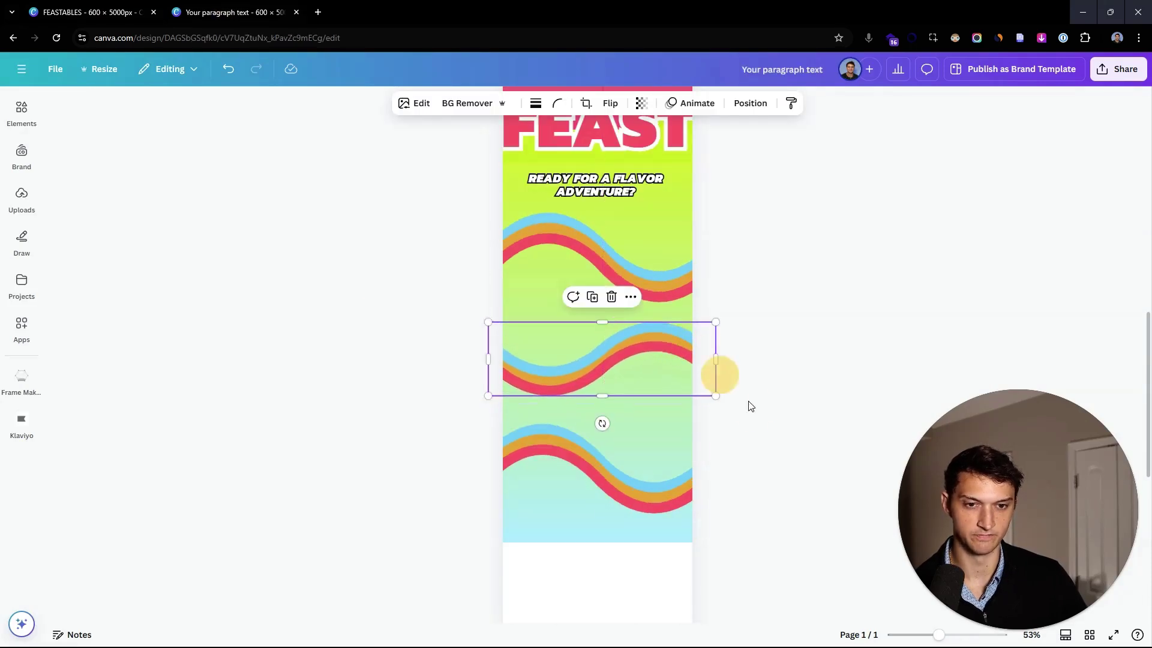
- Move the bottom and middle waves further down to leave roughly equal gaps between the three waves
{"action": "scroll", "coordinate": [690, 432], "scroll_direction": "down", "scroll_amount": 1}
{"action": "left_click", "coordinate": [629, 453]}
{"action": "left_click", "coordinate": [603, 431]}
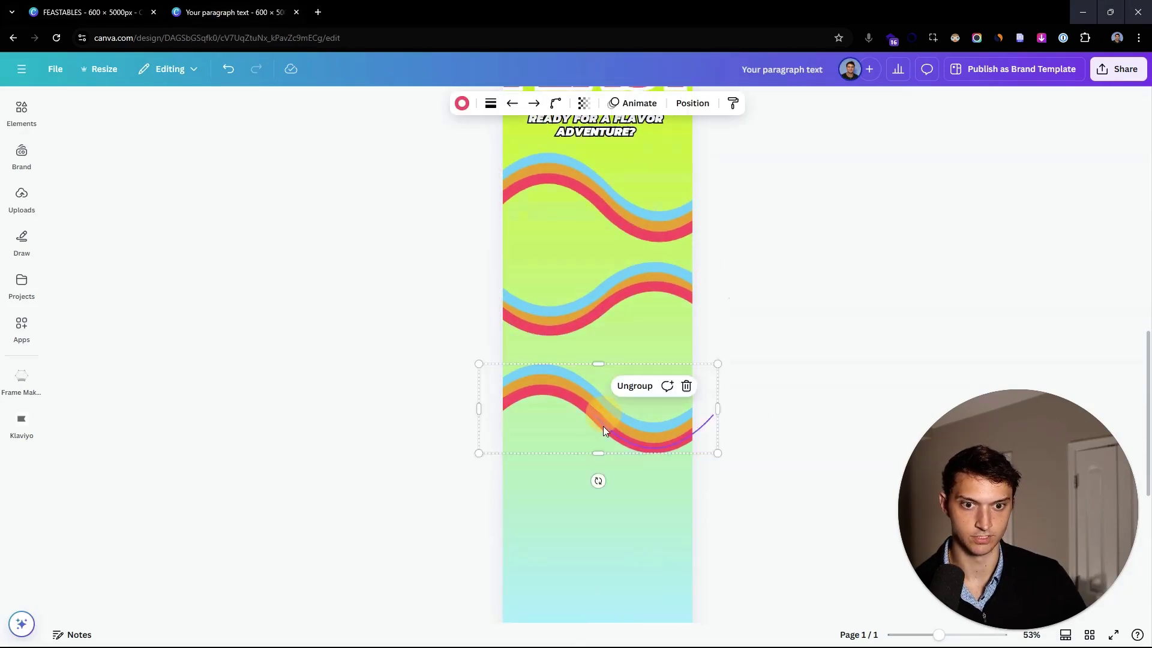
{"action": "left_click_drag", "start_coordinate": [602, 431], "coordinate": [603, 517]}
{"action": "left_click", "coordinate": [770, 479]}
{"action": "left_click_drag", "start_coordinate": [586, 313], "coordinate": [587, 353]}
{"action": "left_click", "coordinate": [772, 342]}
- Align the three waves with one another on their horizontal centres
{"action": "left_click", "coordinate": [688, 340]}
{"action": "left_click", "coordinate": [650, 271], "text": "shift"}
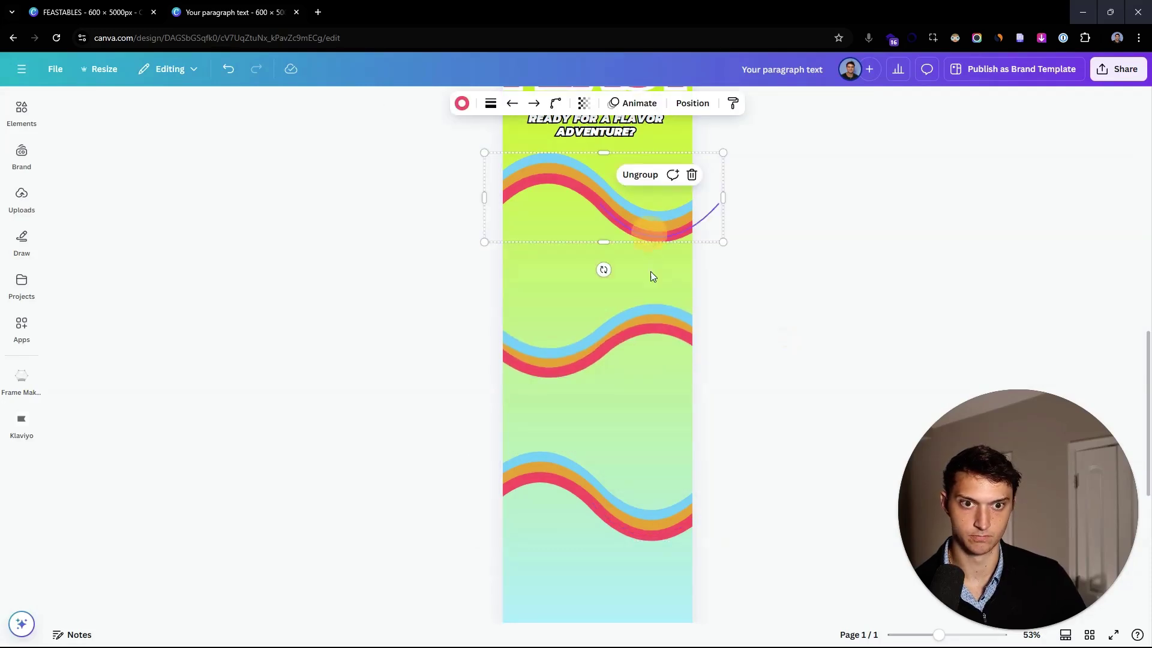
{"action": "left_click", "coordinate": [675, 462], "text": "shift"}
{"action": "right_click", "coordinate": [643, 403]}
{"action": "mouse_move", "coordinate": [769, 471]}
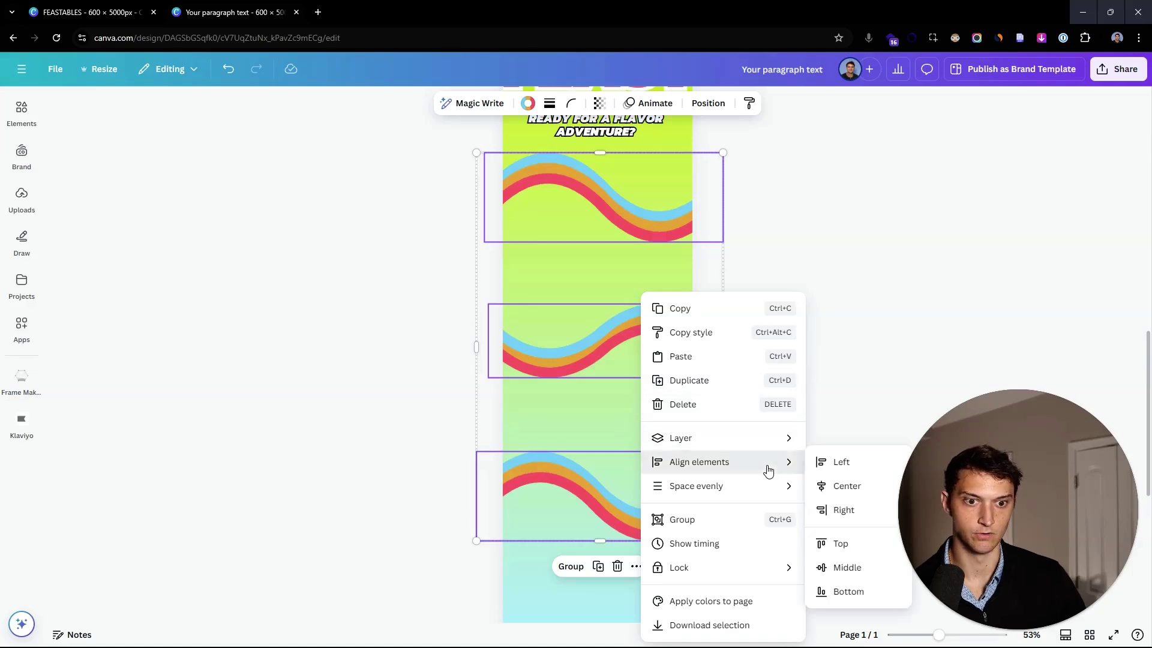
{"action": "left_click", "coordinate": [847, 485]}
- Copy the three chocolate bar images and their Milk Chocolate, Peanut Butter and Dark Chocolate Sea Salt labels from the finished design into the recreation
{"action": "left_click", "coordinate": [89, 12]}
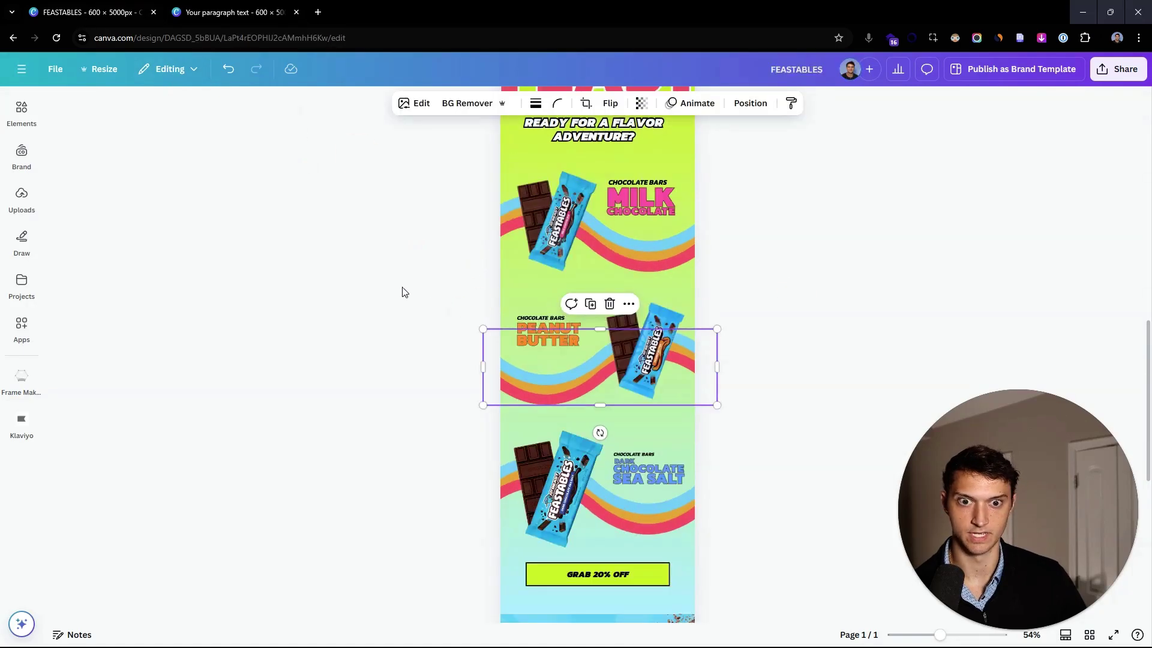
{"action": "scroll", "coordinate": [688, 181], "scroll_direction": "up", "scroll_amount": 5}
{"action": "left_click", "coordinate": [687, 182]}
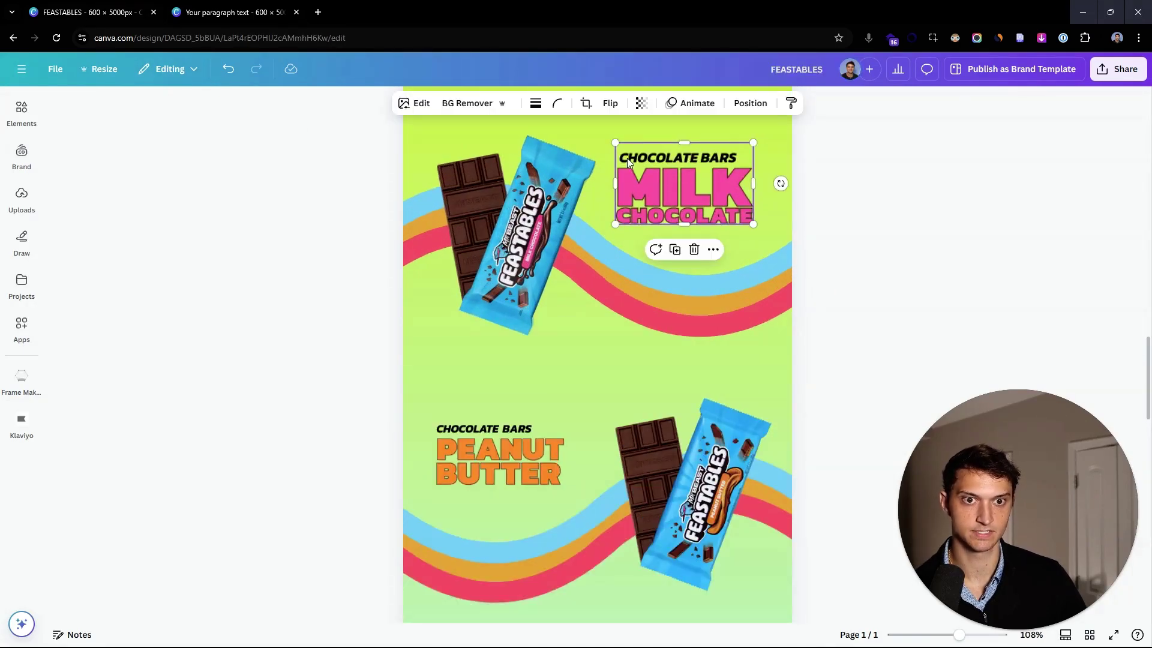
{"action": "scroll", "coordinate": [686, 196], "scroll_direction": "down", "scroll_amount": 3}
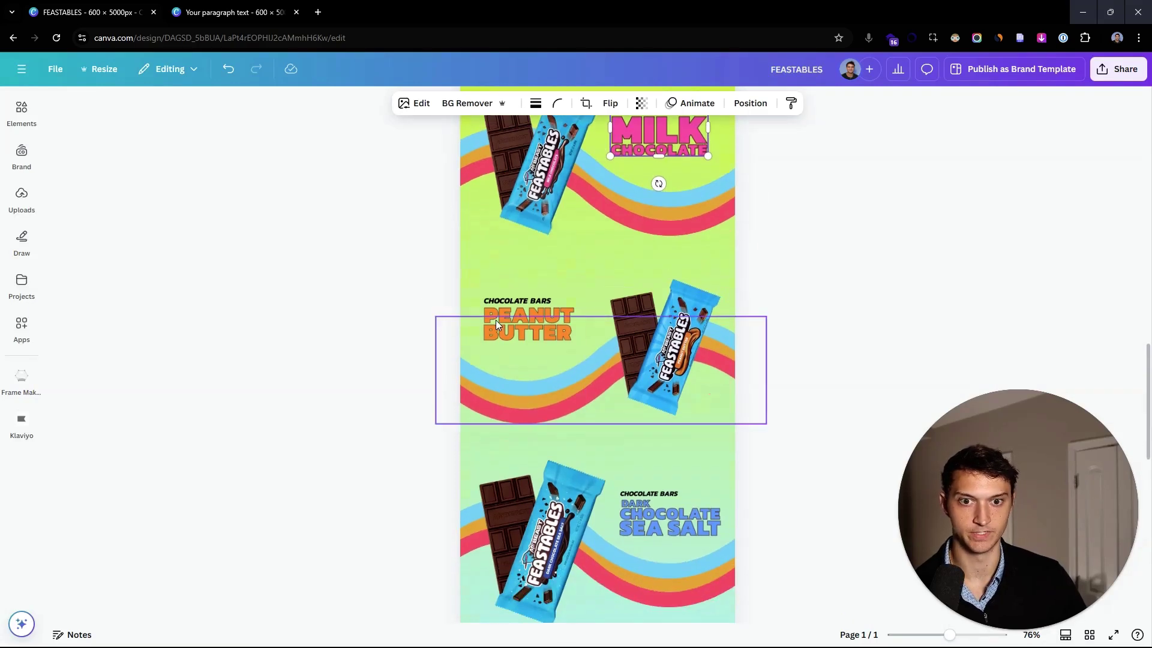
{"action": "scroll", "coordinate": [628, 384], "scroll_direction": "down", "scroll_amount": 1}
{"action": "scroll", "coordinate": [660, 401], "scroll_direction": "down", "scroll_amount": 1}
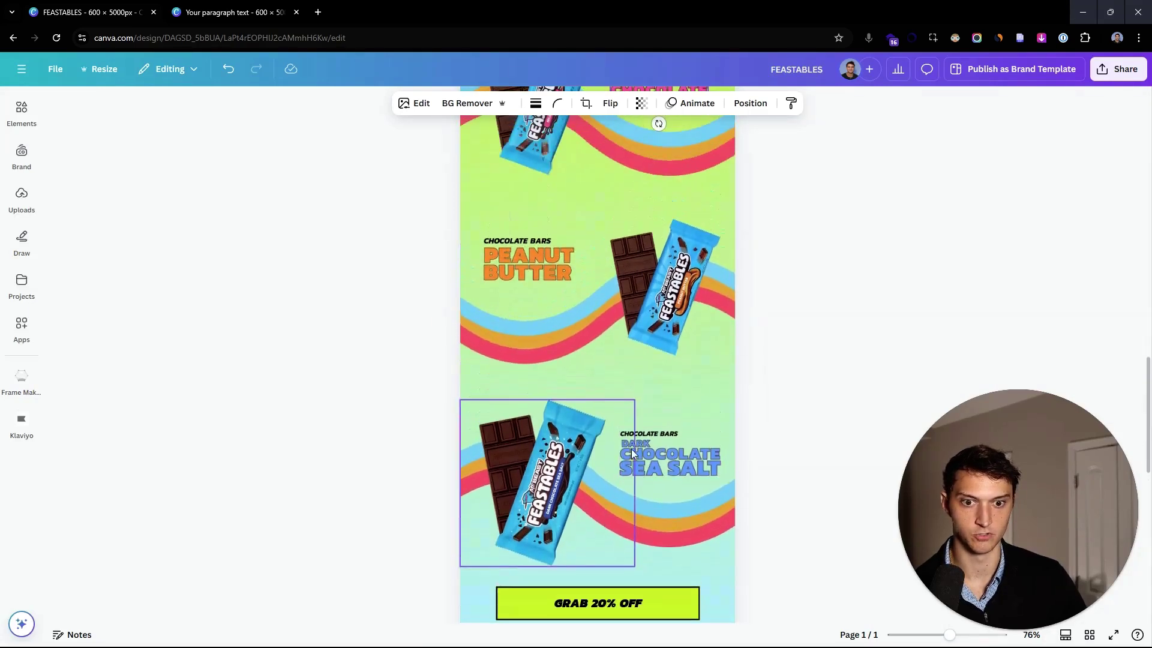
{"action": "scroll", "coordinate": [668, 310], "scroll_direction": "up", "scroll_amount": 3}
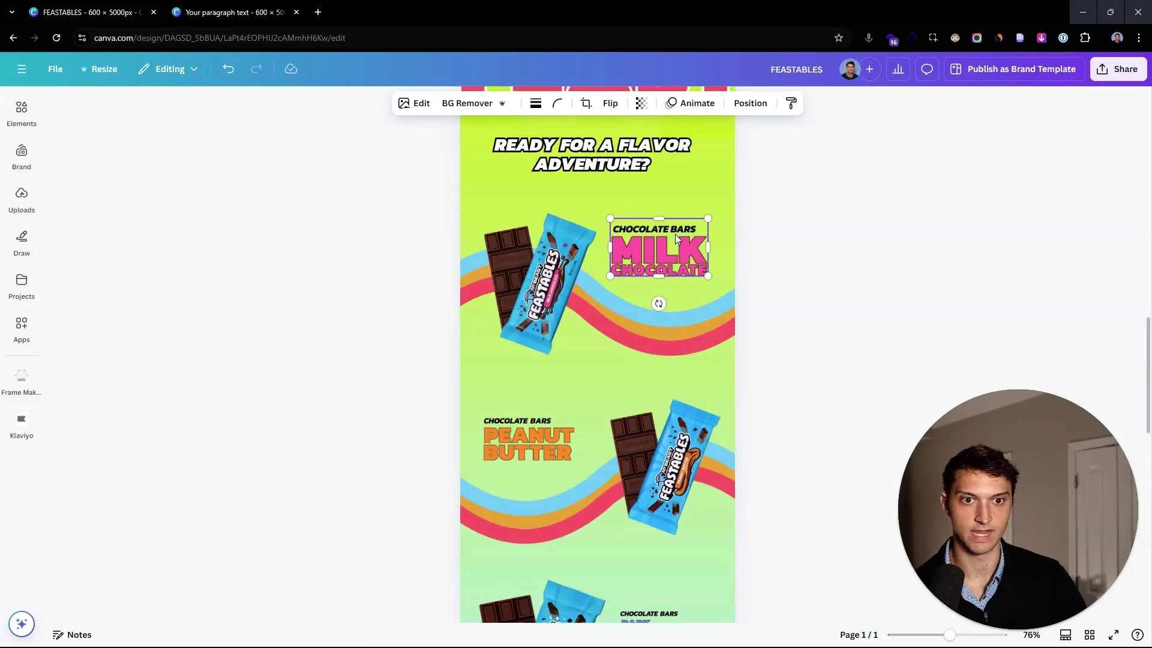
{"action": "left_click", "coordinate": [576, 267], "text": "shift"}
{"action": "scroll", "coordinate": [838, 278], "scroll_direction": "down", "scroll_amount": 2}
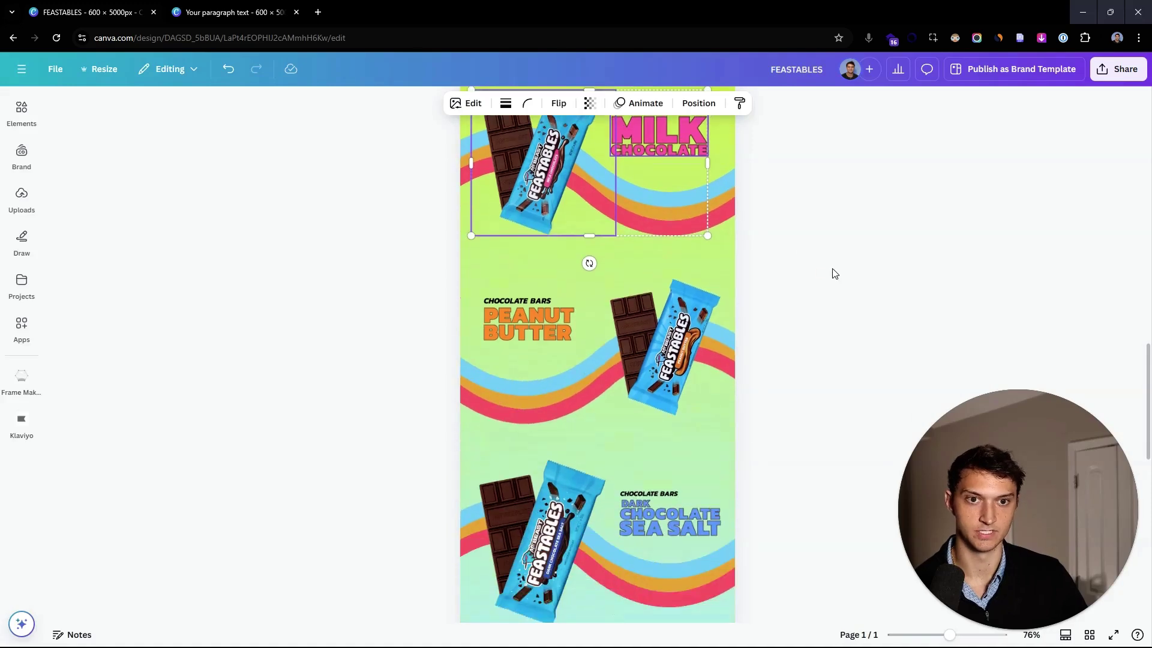
{"action": "scroll", "coordinate": [792, 234], "scroll_direction": "down", "scroll_amount": 2}
{"action": "left_click", "coordinate": [532, 287], "text": "shift"}
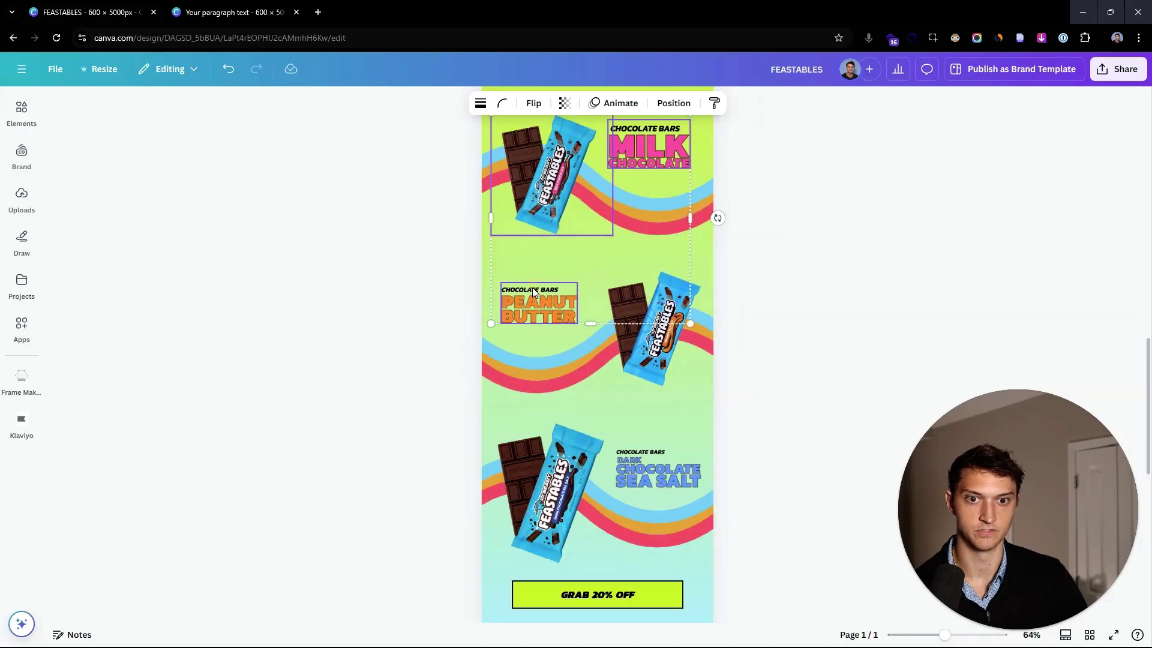
{"action": "left_click", "coordinate": [665, 313], "text": "shift"}
{"action": "left_click", "coordinate": [539, 492], "text": "shift"}
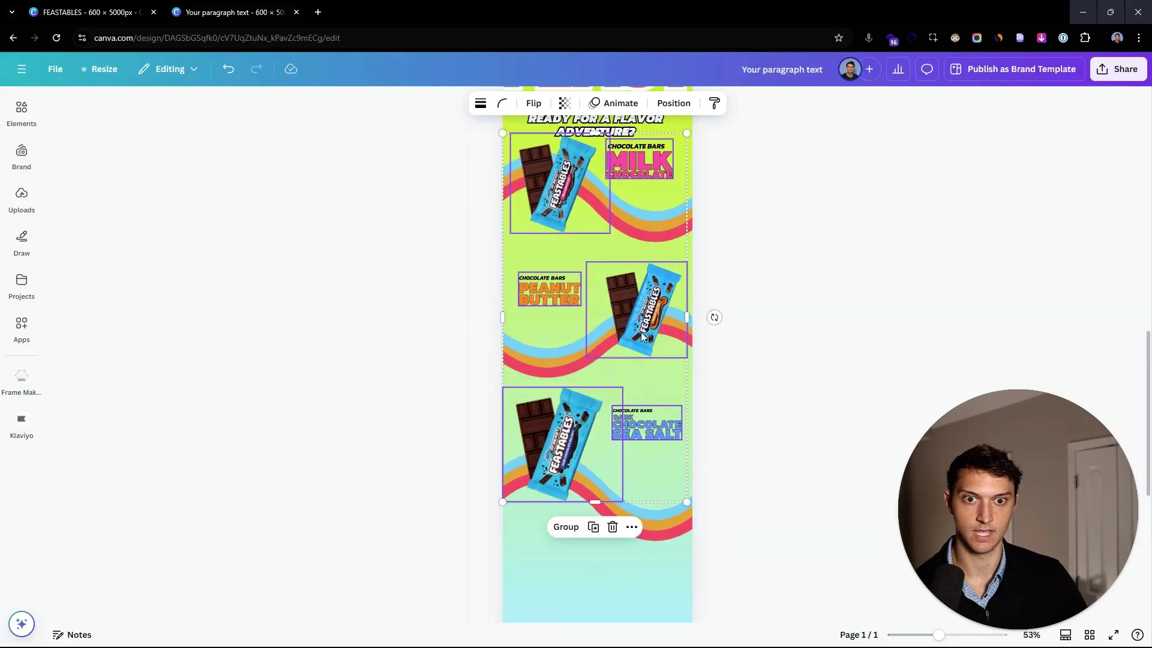
- Shift the gradient rectangle, the waves and all product images and labels down together by 80 px, leaving the headline in place
{"action": "scroll", "coordinate": [787, 336], "scroll_direction": "up", "scroll_amount": 2}
{"action": "left_click_drag", "start_coordinate": [463, 275], "coordinate": [766, 430]}
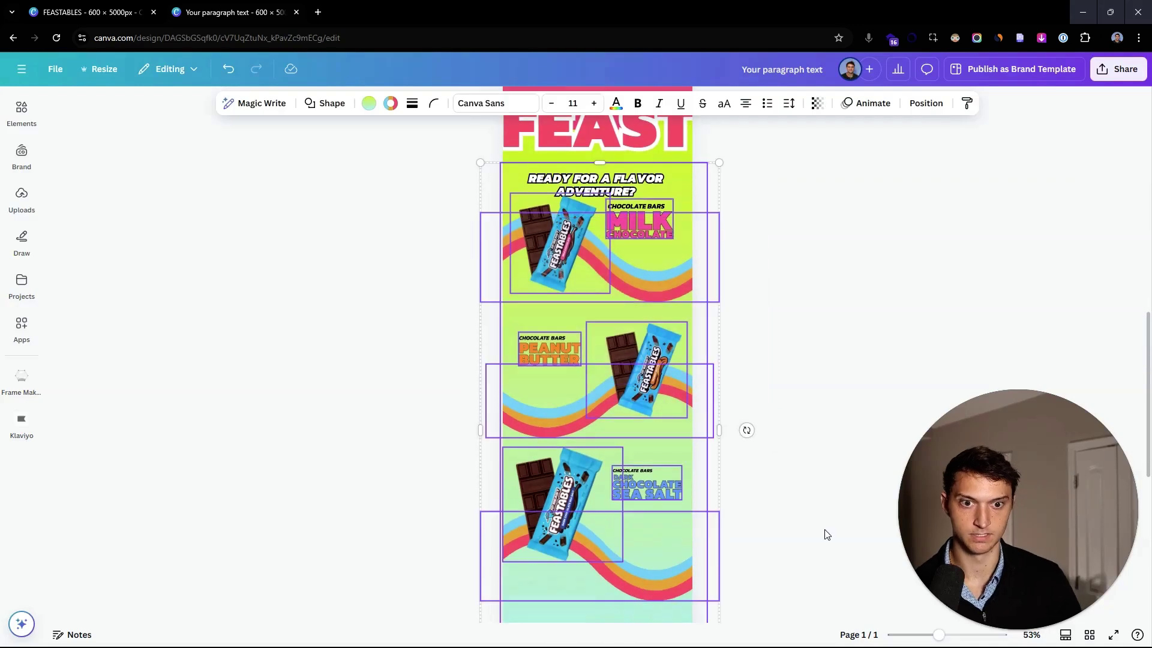
{"action": "key", "text": "shift+Down"}
{"action": "key", "text": "shift+Down"}
{"action": "key", "text": "shift+Down"}
{"action": "key", "text": "shift+Down"}
{"action": "key", "text": "shift+Down"}
{"action": "key", "text": "shift+Down"}
{"action": "key", "text": "shift+Down"}
{"action": "key", "text": "shift+Down"}
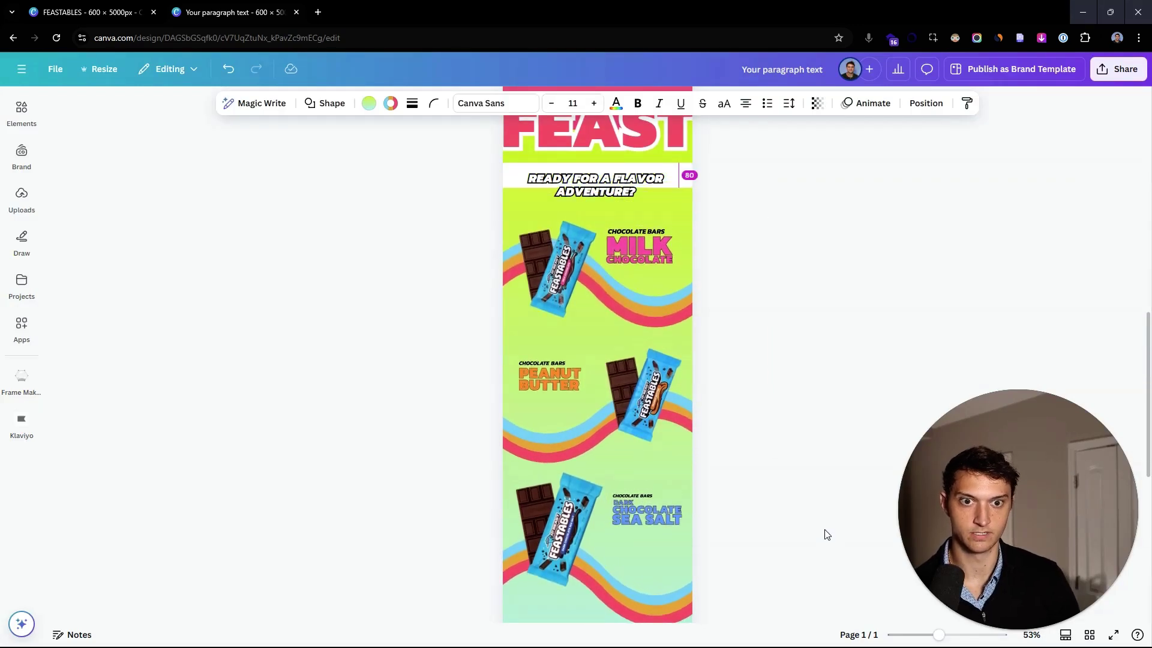
- Adjust the green gradient rectangle upward to close the white gap behind the headline beneath FEAST
{"action": "left_click", "coordinate": [730, 318]}
{"action": "left_click", "coordinate": [671, 194]}
{"action": "left_click", "coordinate": [682, 200]}
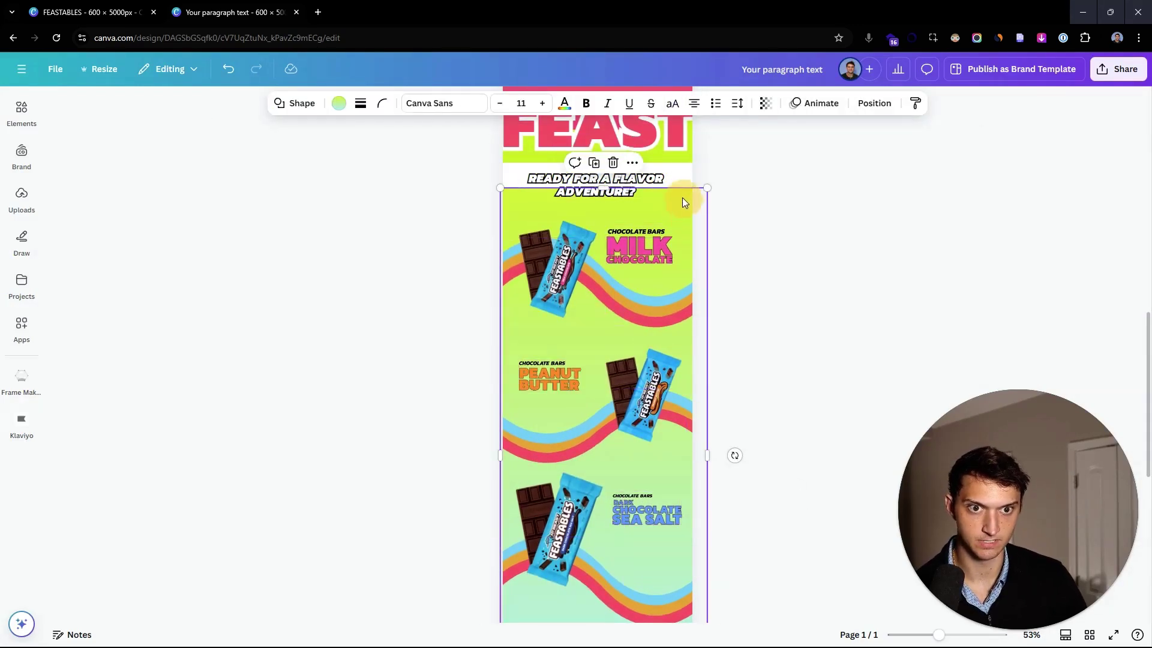
{"action": "scroll", "coordinate": [682, 201], "scroll_direction": "up", "scroll_amount": 3}
{"action": "left_click_drag", "start_coordinate": [705, 180], "coordinate": [706, 137]}
{"action": "left_click", "coordinate": [820, 240]}
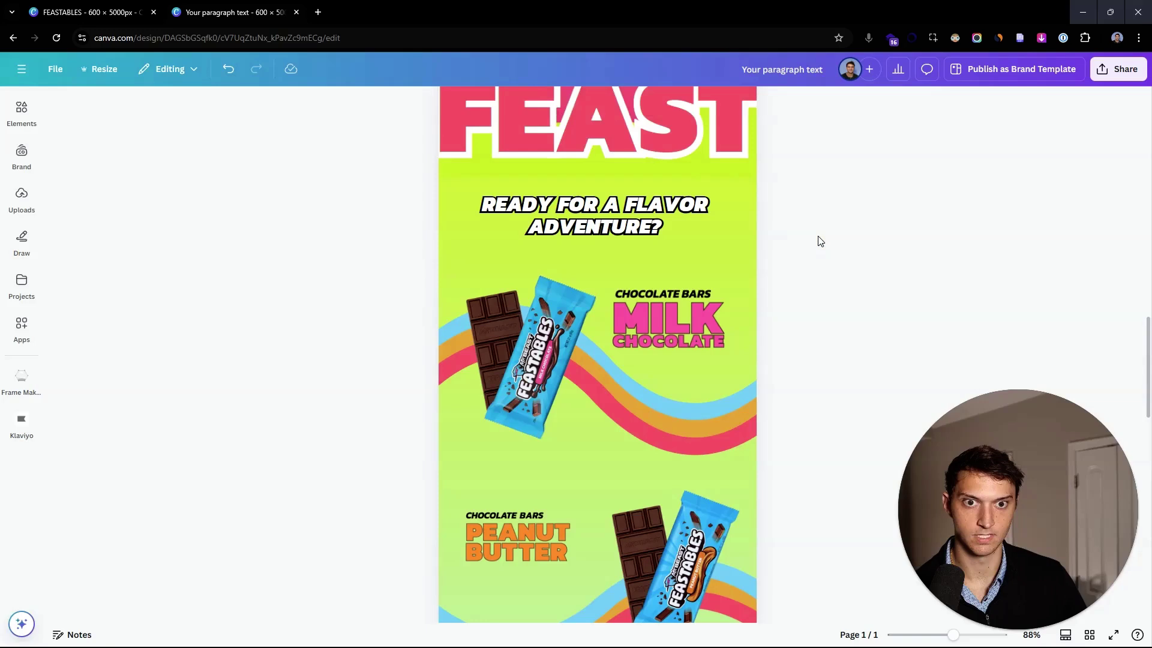
- Move the Dark Chocolate Sea Salt bar image and its label down over the bottom wave
{"action": "scroll", "coordinate": [450, 183], "scroll_direction": "down", "scroll_amount": 3}
{"action": "scroll", "coordinate": [450, 182], "scroll_direction": "down", "scroll_amount": 3}
{"action": "left_click", "coordinate": [550, 388]}
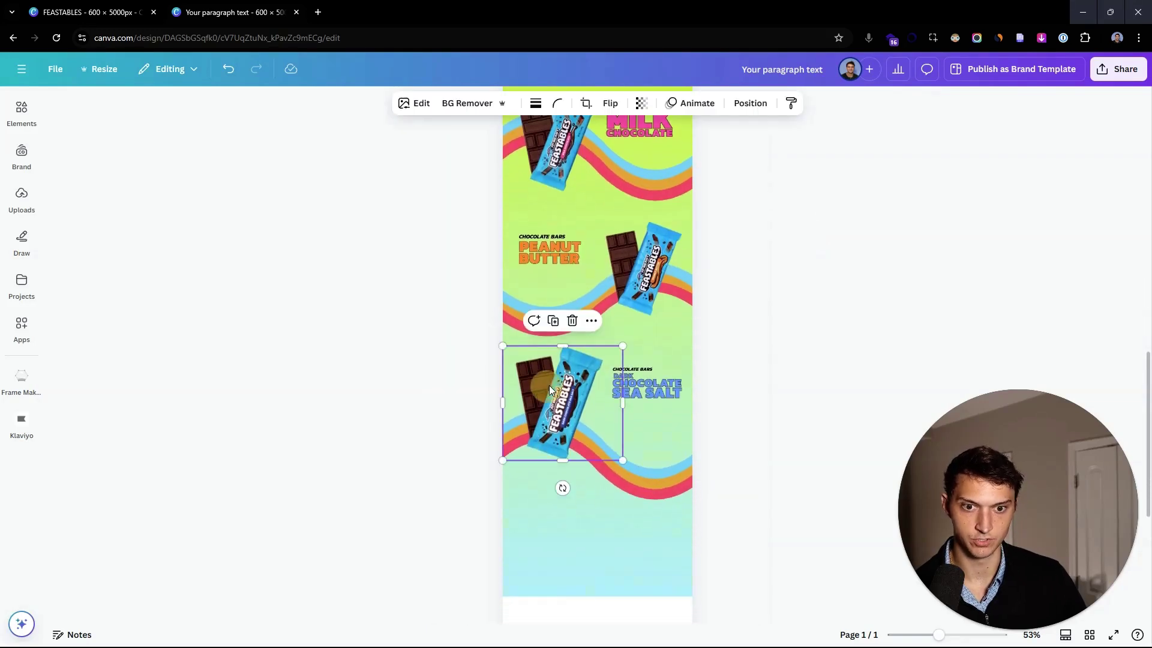
{"action": "key", "text": "shift+Down"}
{"action": "key", "text": "shift+Down"}
{"action": "key", "text": "shift+Down"}
{"action": "key", "text": "shift+Down"}
{"action": "key", "text": "shift+Down"}
{"action": "key", "text": "shift+Down"}
{"action": "key", "text": "shift+Down"}
{"action": "key", "text": "shift+Down"}
{"action": "left_click", "coordinate": [656, 388]}
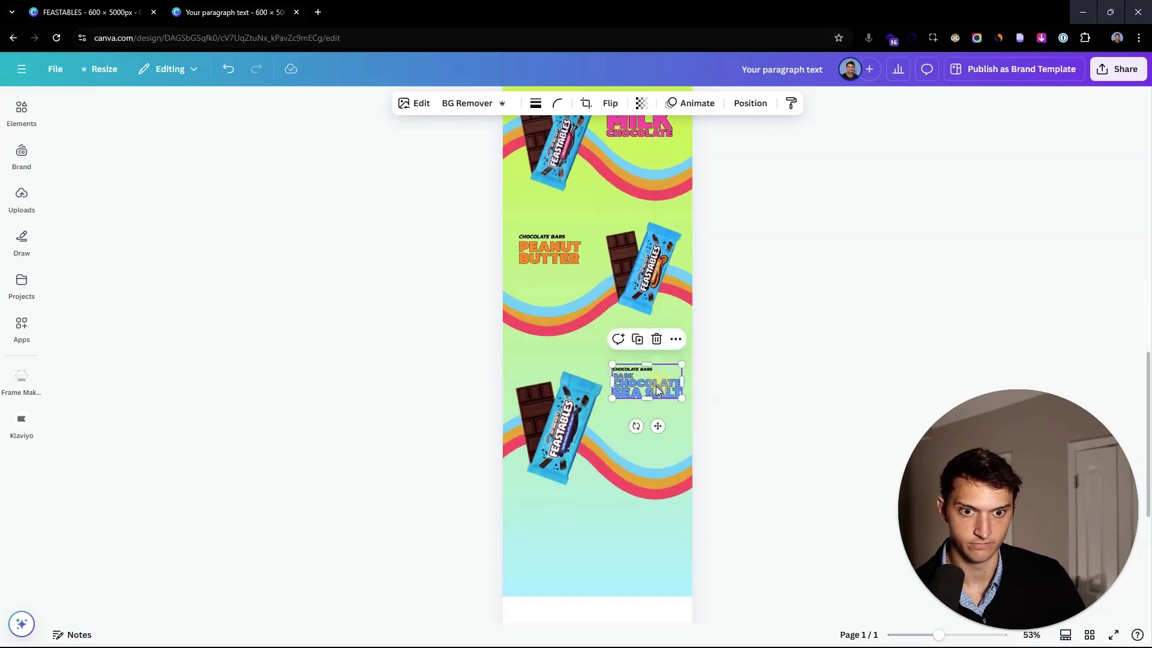
{"action": "left_click_drag", "start_coordinate": [656, 388], "coordinate": [654, 406]}
{"action": "left_click", "coordinate": [754, 182]}
{"action": "scroll", "coordinate": [754, 181], "scroll_direction": "up", "scroll_amount": 3}
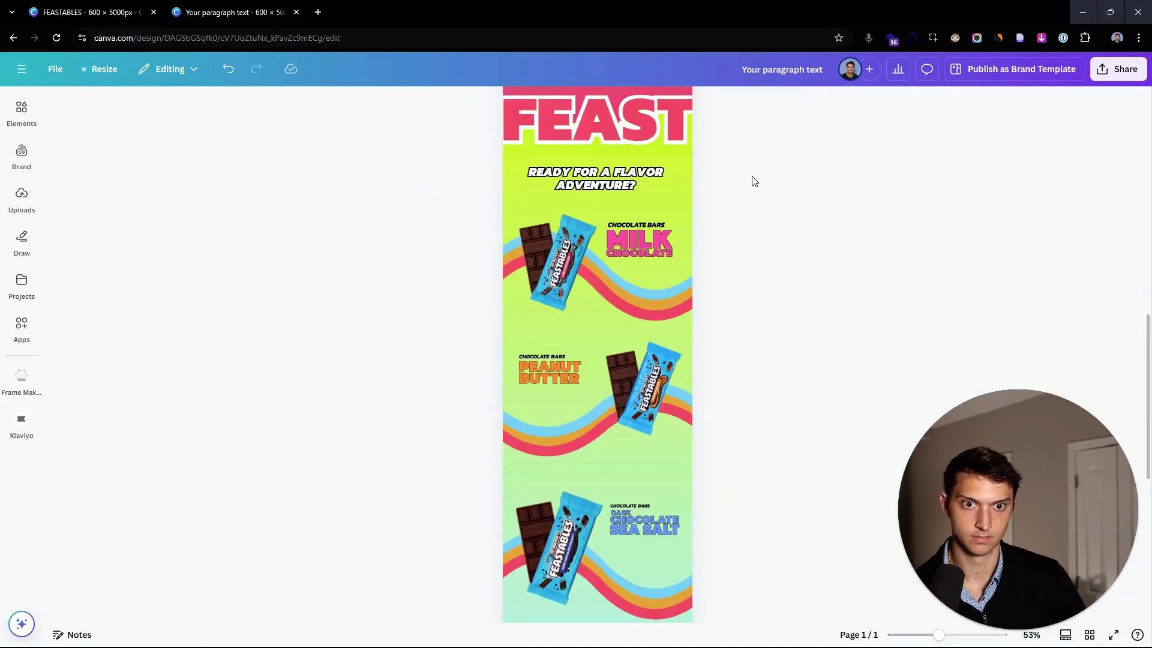
{"action": "scroll", "coordinate": [754, 182], "scroll_direction": "down", "scroll_amount": 3}
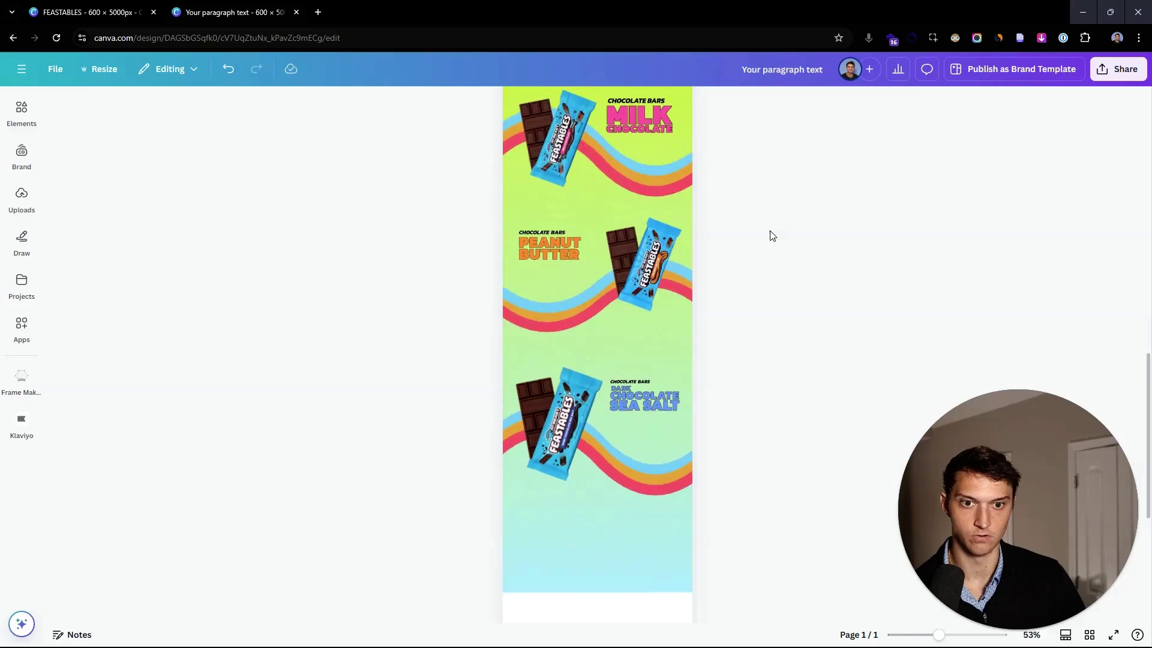
- Copy the lime button from the finished FEASTABLES design and paste it beneath the Dark Chocolate Sea Salt bar in the recreation
{"action": "left_click", "coordinate": [113, 15]}
{"action": "scroll", "coordinate": [421, 372], "scroll_direction": "down", "scroll_amount": 3}
{"action": "left_click", "coordinate": [596, 412]}
{"action": "scroll", "coordinate": [428, 264], "scroll_direction": "up", "scroll_amount": 10}
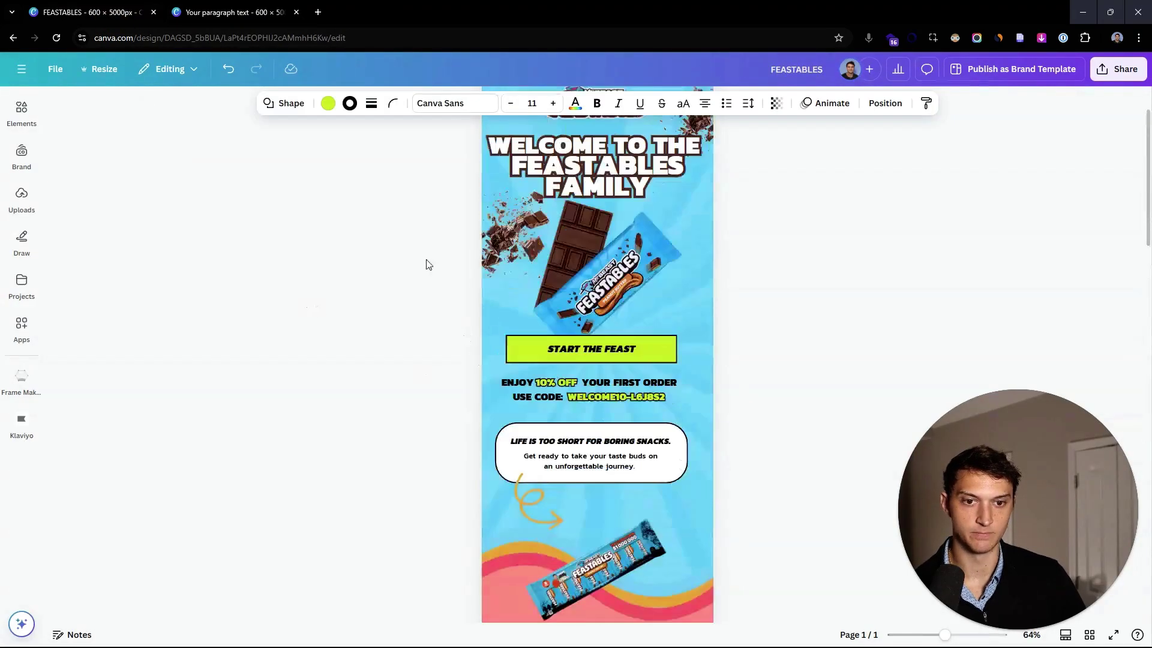
{"action": "key", "text": "ctrl+c"}
{"action": "key", "text": "ctrl+Tab"}
{"action": "scroll", "coordinate": [858, 342], "scroll_direction": "down", "scroll_amount": 3}
{"action": "key", "text": "ctrl+v"}
{"action": "left_click_drag", "start_coordinate": [633, 319], "coordinate": [602, 167]}
- Label the new lime button GRAB 20% OFF in bold italic Kanit at size 19, modelled on the START THE FEAST button
{"action": "scroll", "coordinate": [602, 167], "scroll_direction": "up", "scroll_amount": 10}
{"action": "scroll", "coordinate": [603, 167], "scroll_direction": "up", "scroll_amount": 3}
{"action": "scroll", "coordinate": [602, 240], "scroll_direction": "up", "scroll_amount": 3}
{"action": "double_click", "coordinate": [618, 332]}
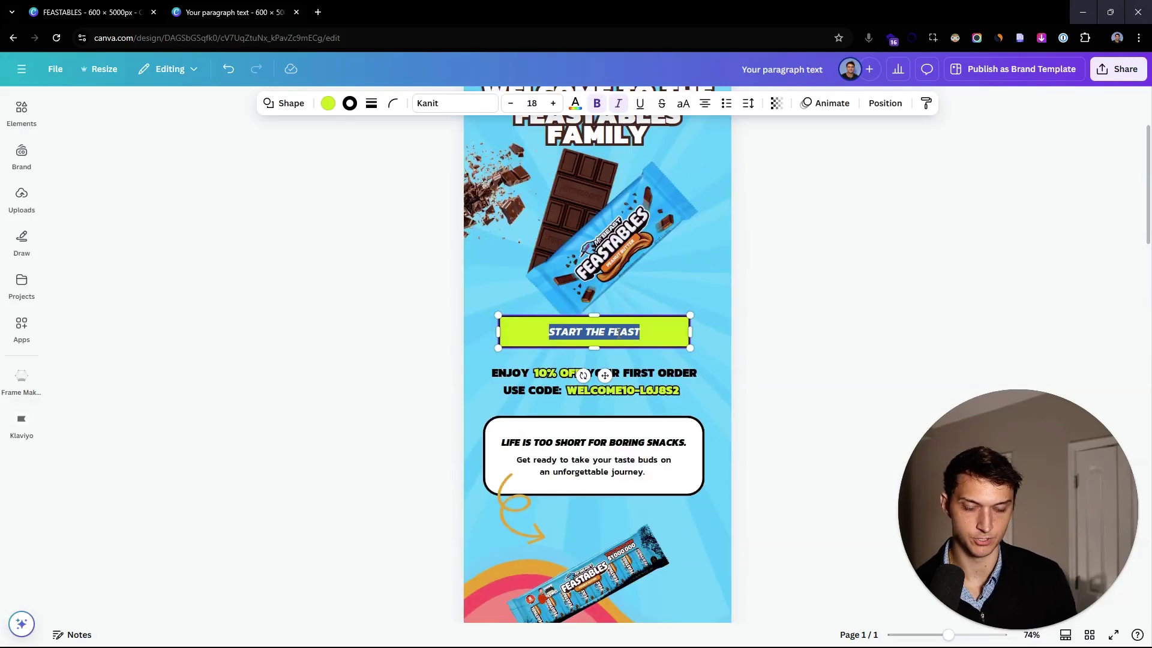
{"action": "key", "text": "Escape"}
{"action": "scroll", "coordinate": [792, 302], "scroll_direction": "down", "scroll_amount": 12}
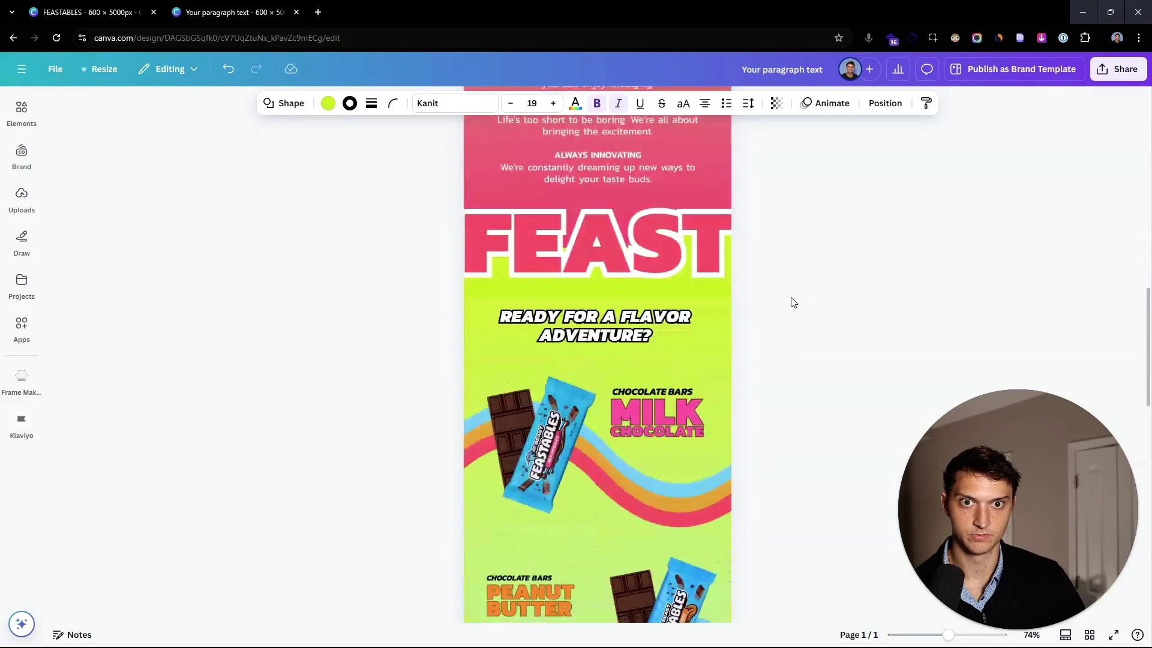
{"action": "scroll", "coordinate": [792, 302], "scroll_direction": "down", "scroll_amount": 10}
{"action": "left_click", "coordinate": [540, 103]}
{"action": "left_click", "coordinate": [599, 355]}
{"action": "double_click", "coordinate": [609, 329]}
{"action": "type", "text": "GRAB 20% OFF"}
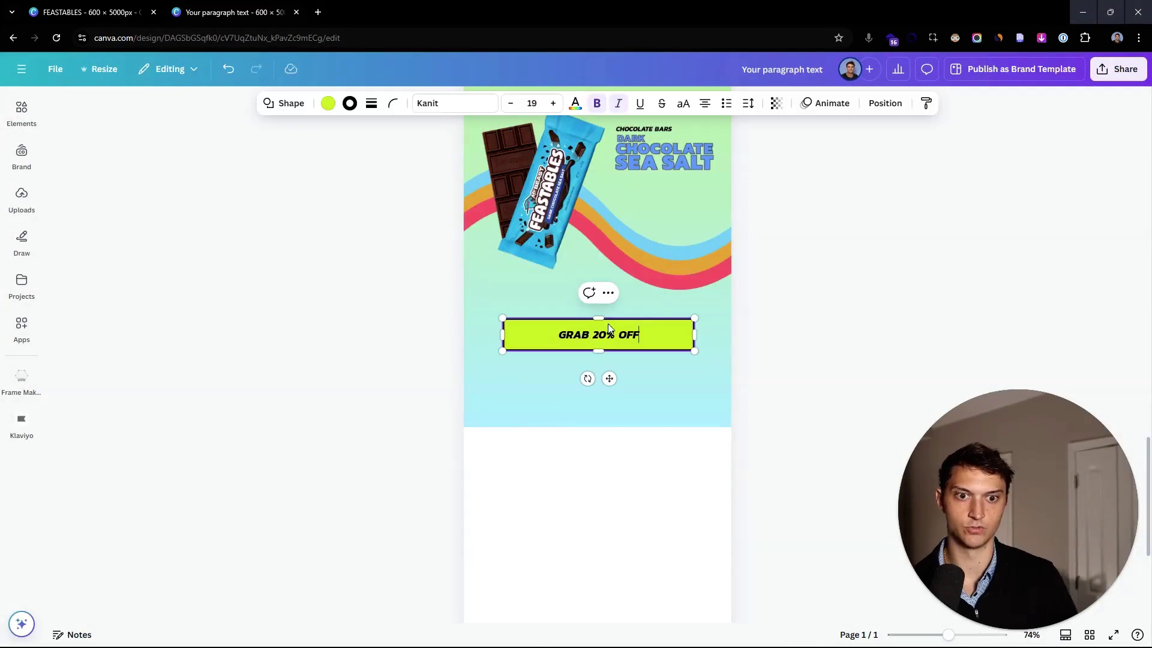
{"action": "left_click", "coordinate": [769, 353]}
- Examine the footer of the finished FEASTABLES design and compare its elements with the header of the recreation
{"action": "left_click", "coordinate": [111, 13]}
{"action": "scroll", "coordinate": [378, 234], "scroll_direction": "down", "scroll_amount": 3}
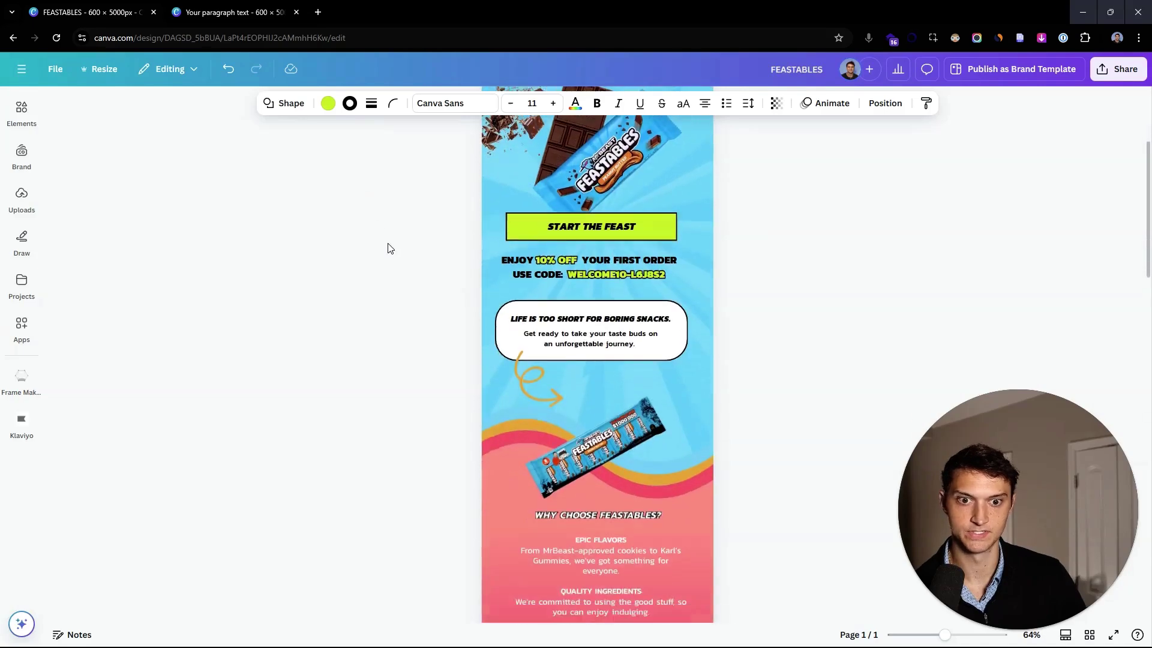
{"action": "scroll", "coordinate": [618, 279], "scroll_direction": "down", "scroll_amount": 10}
{"action": "left_click", "coordinate": [231, 12]}
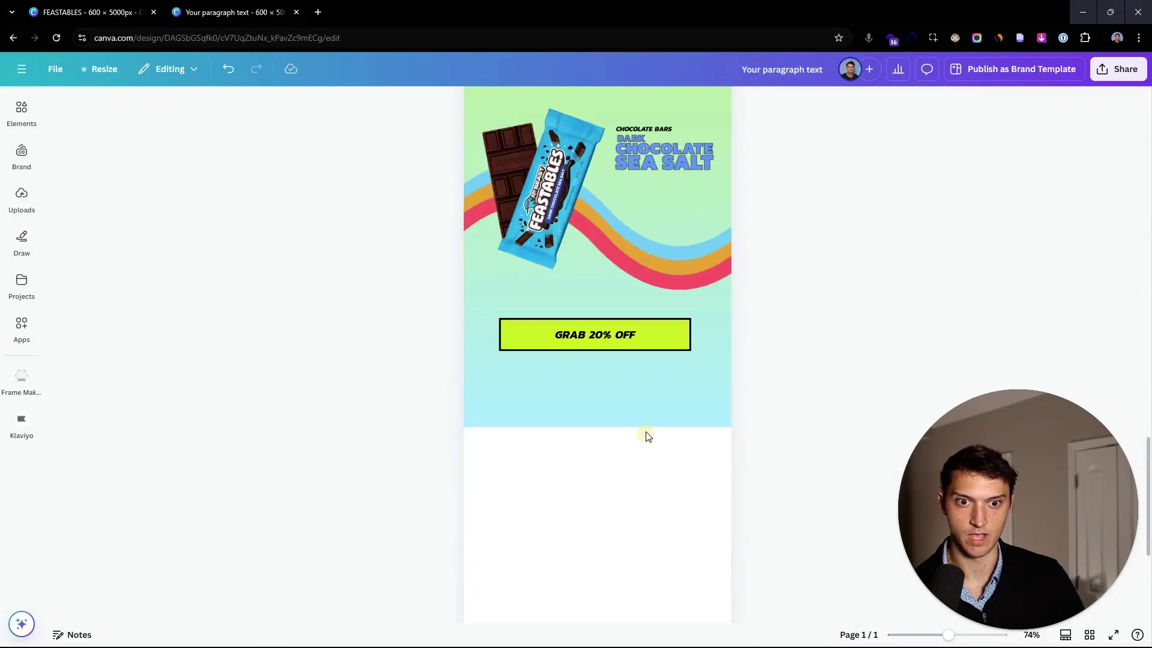
{"action": "left_click", "coordinate": [647, 436]}
{"action": "key", "text": "ctrl+Tab"}
{"action": "scroll", "coordinate": [804, 349], "scroll_direction": "up", "scroll_amount": 3}
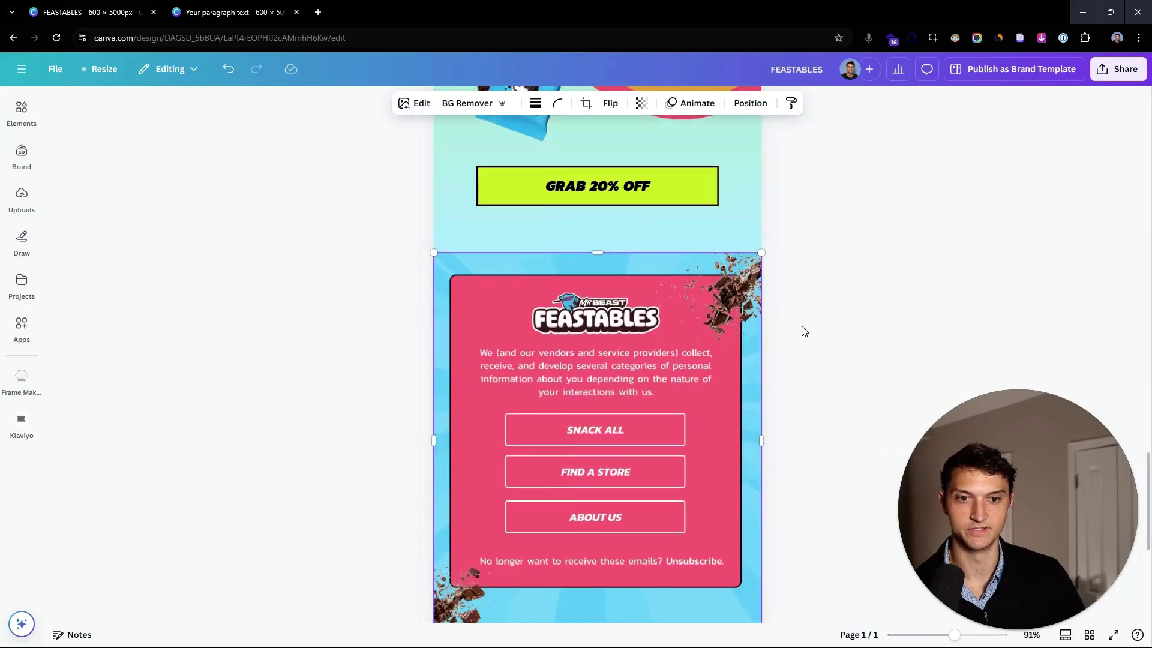
{"action": "scroll", "coordinate": [804, 331], "scroll_direction": "down", "scroll_amount": 2}
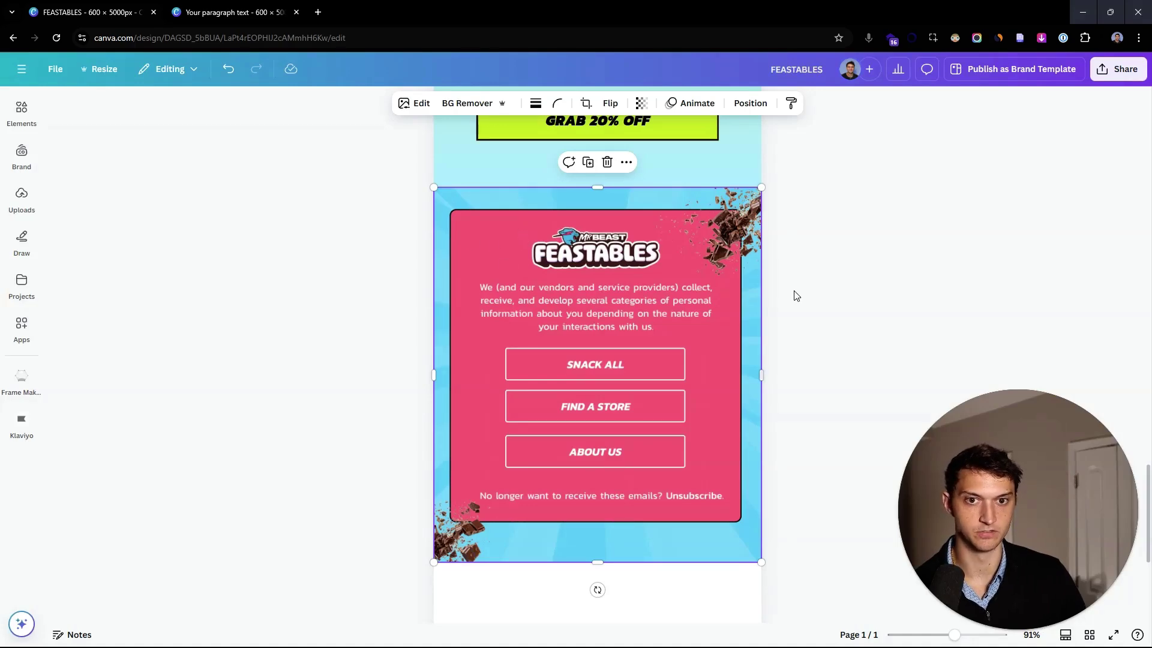
{"action": "left_click", "coordinate": [246, 13]}
{"action": "scroll", "coordinate": [401, 372], "scroll_direction": "up", "scroll_amount": 15}
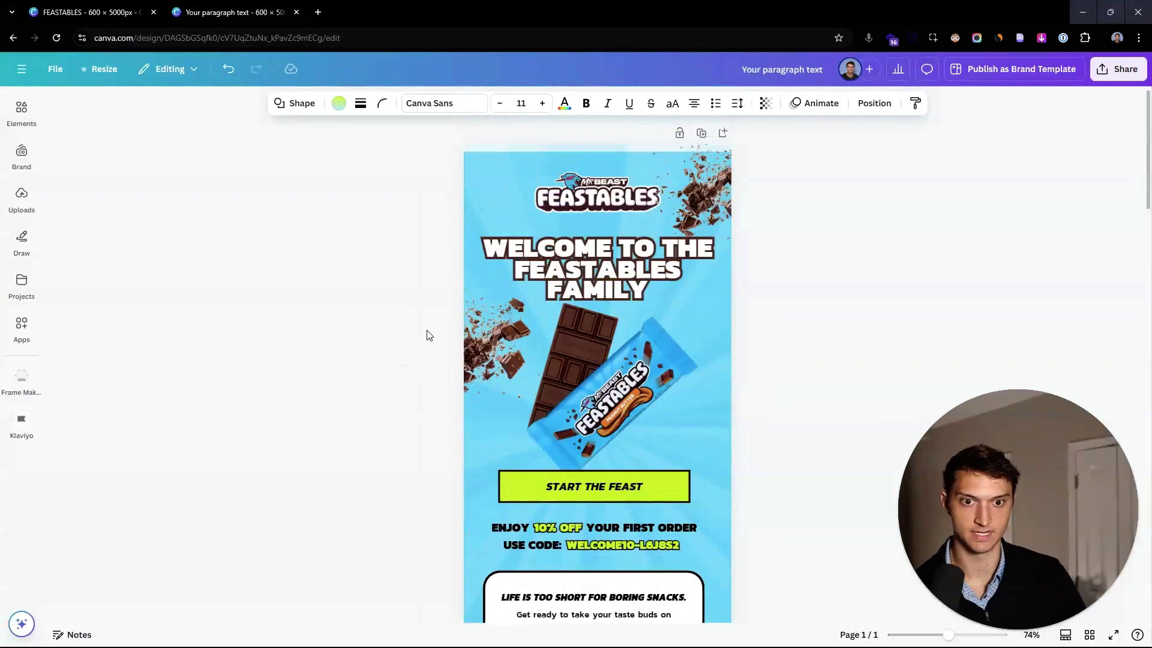
{"action": "scroll", "coordinate": [676, 276], "scroll_direction": "down", "scroll_amount": 2}
{"action": "scroll", "coordinate": [675, 275], "scroll_direction": "up", "scroll_amount": 2}
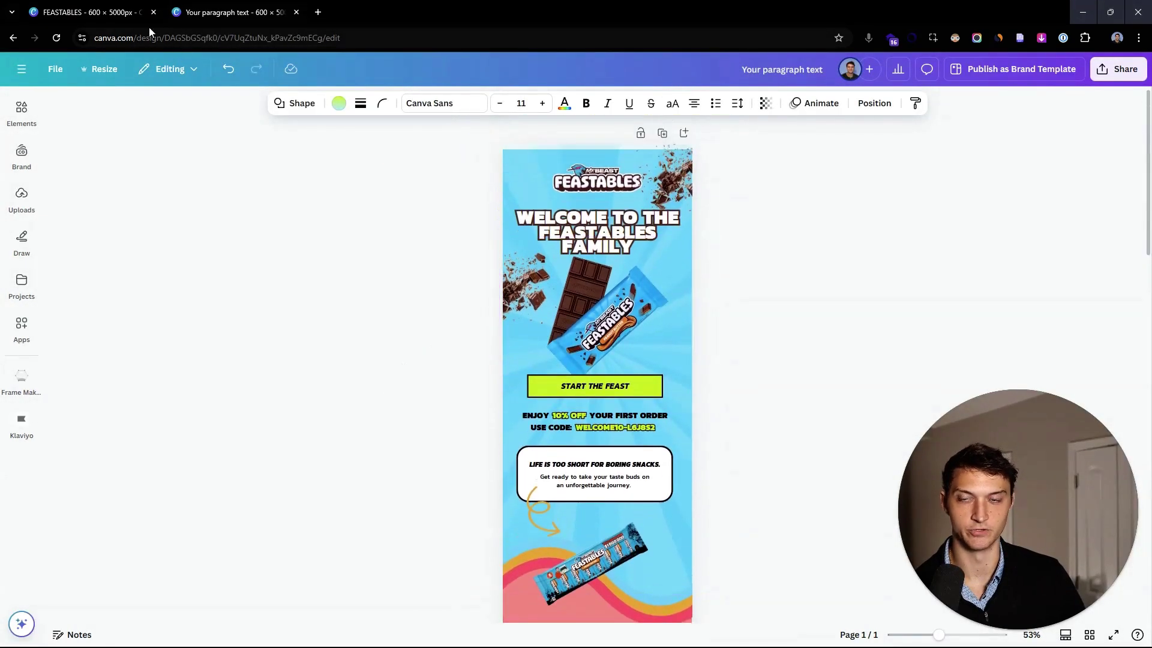
- Copy the pink footer image from the finished FEASTABLES design and place it directly beneath the green product section in the recreation
{"action": "key", "text": "ctrl+Tab"}
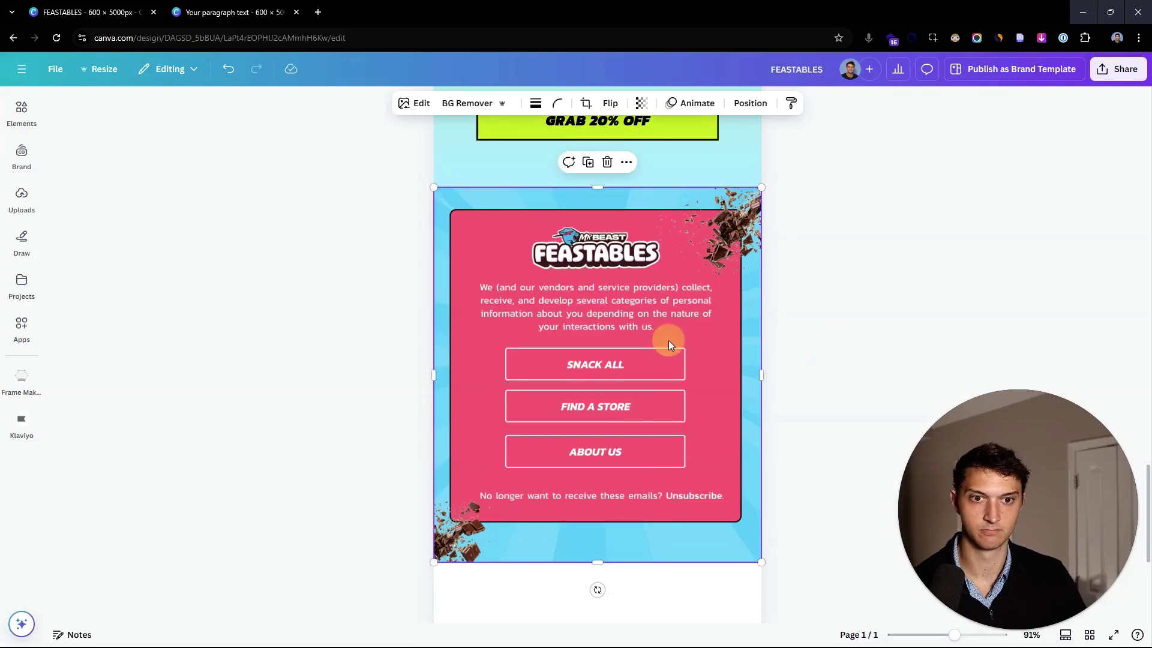
{"action": "left_click", "coordinate": [261, 7]}
{"action": "scroll", "coordinate": [420, 378], "scroll_direction": "down", "scroll_amount": 10}
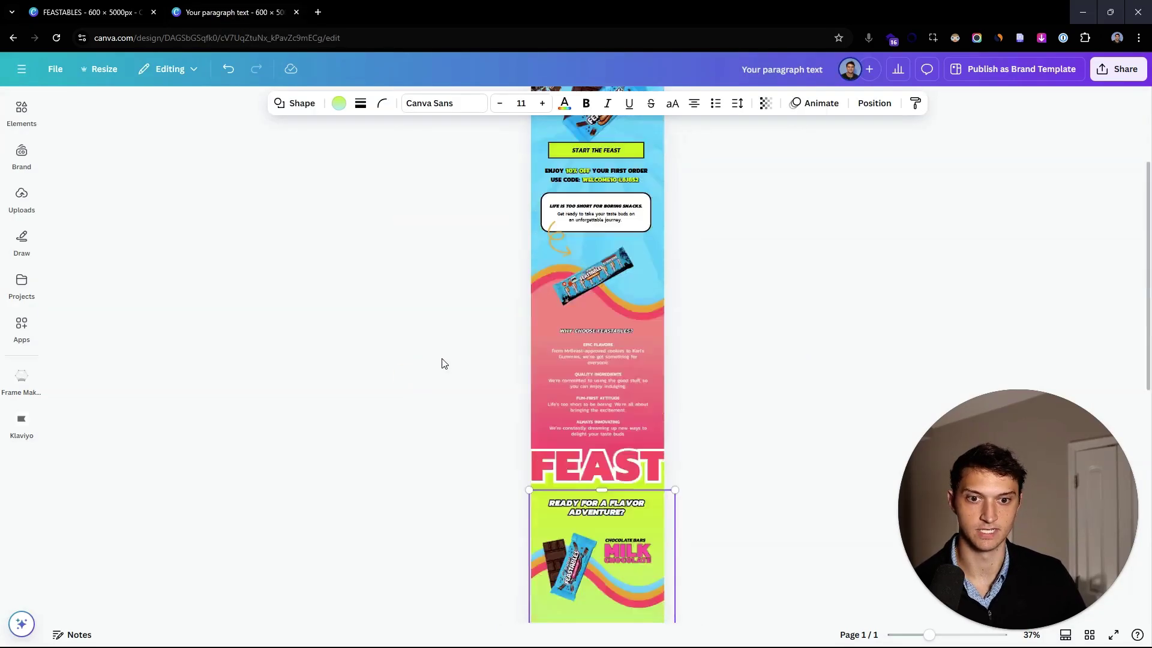
{"action": "scroll", "coordinate": [510, 328], "scroll_direction": "up", "scroll_amount": 3}
{"action": "left_click", "coordinate": [610, 332]}
{"action": "left_click_drag", "start_coordinate": [602, 376], "coordinate": [598, 422]}
- Align the footer image to the horizontal center of the page and deselect it
{"action": "right_click", "coordinate": [643, 423]}
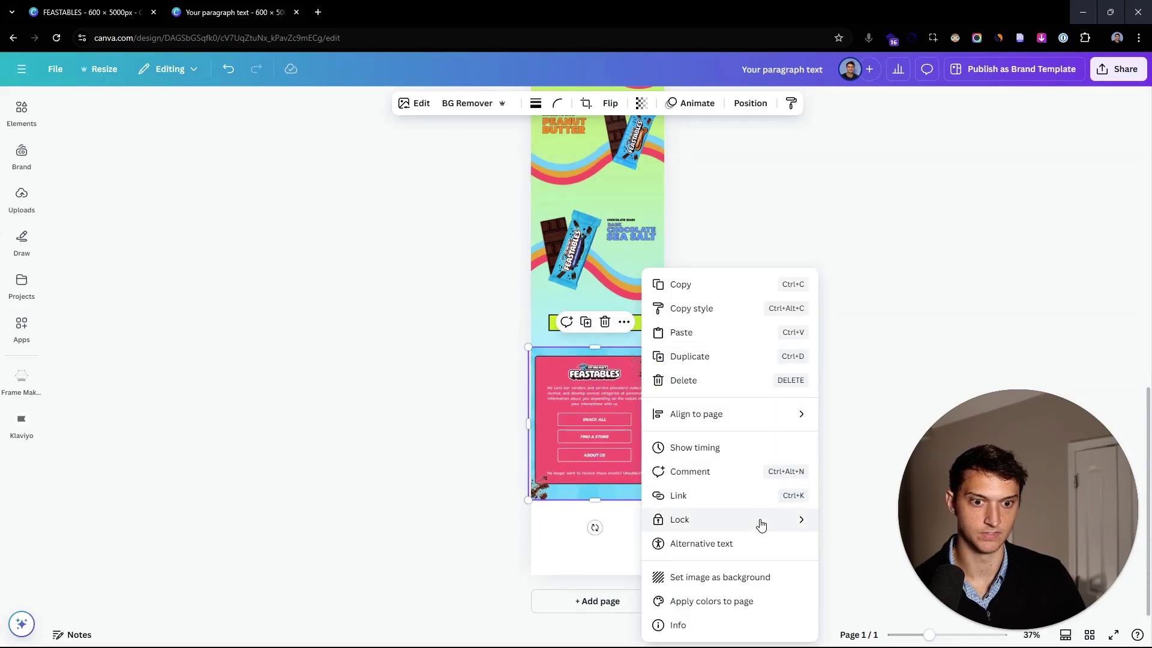
{"action": "mouse_move", "coordinate": [748, 414]}
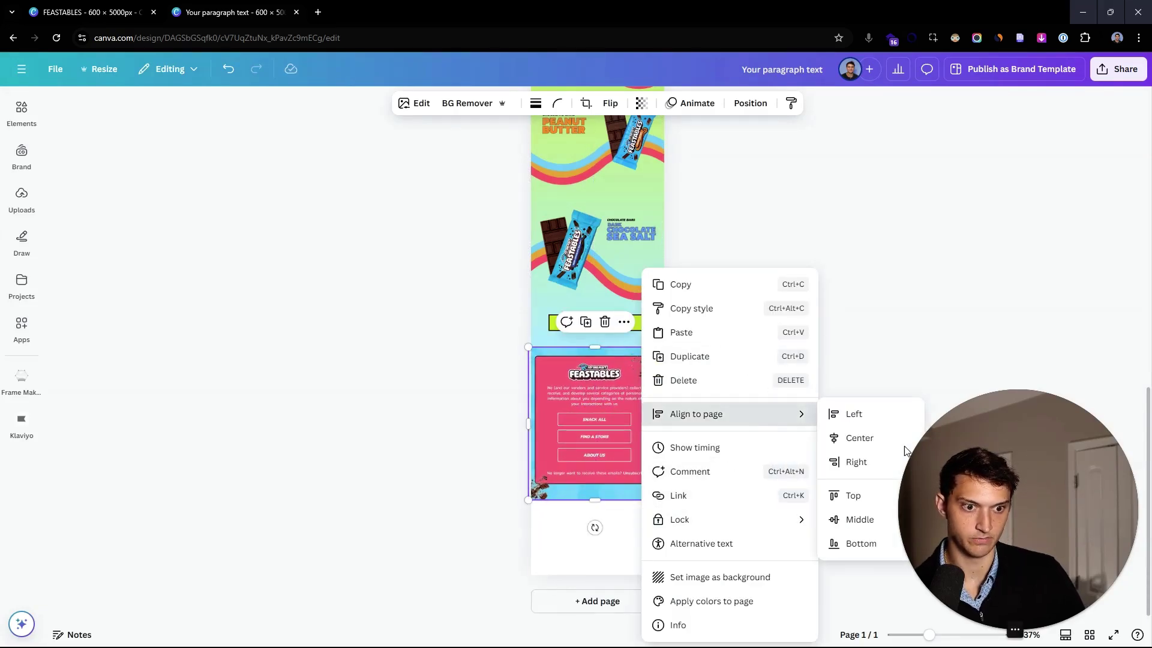
{"action": "left_click", "coordinate": [873, 438]}
{"action": "left_click", "coordinate": [767, 360]}
{"action": "left_click", "coordinate": [657, 394]}
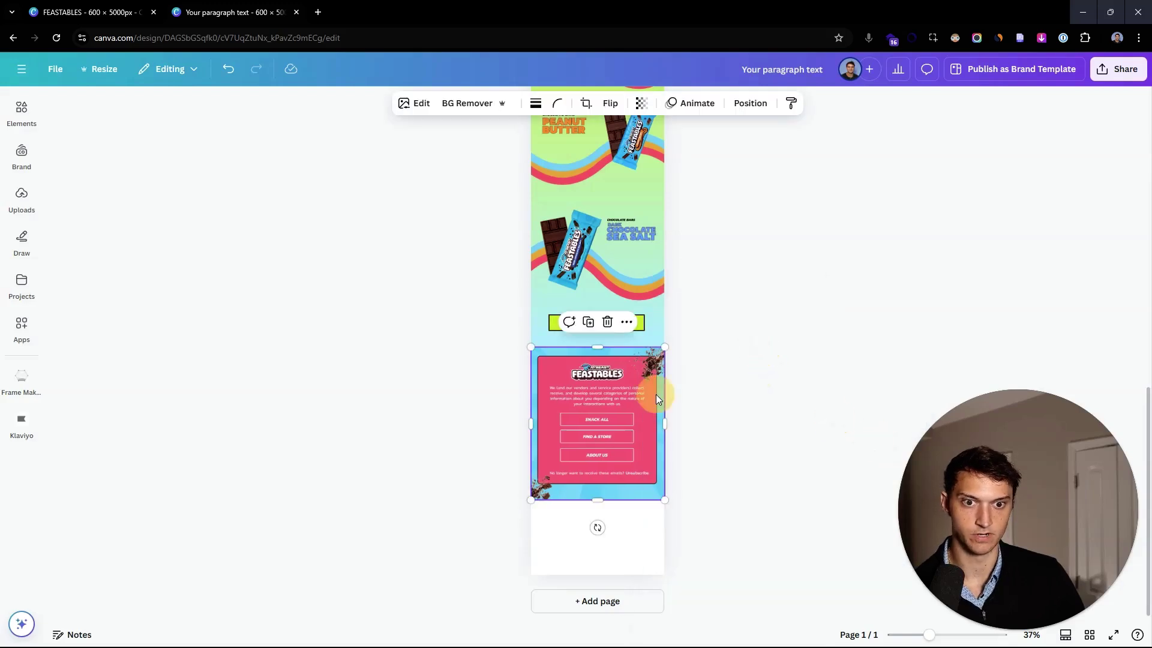
{"action": "left_click_drag", "start_coordinate": [657, 394], "coordinate": [686, 413]}
{"action": "left_click", "coordinate": [686, 412]}
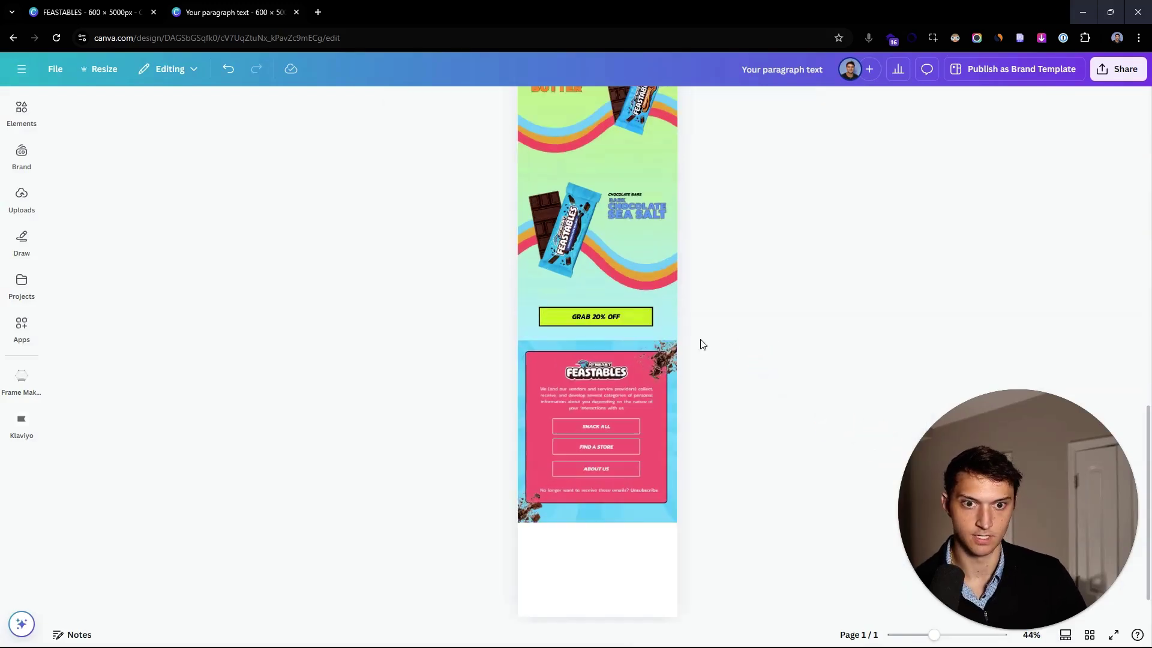
- Review the recreated email from the footer up to the welcome header
{"action": "scroll", "coordinate": [882, 308], "scroll_direction": "up", "scroll_amount": 10}
{"action": "scroll", "coordinate": [882, 308], "scroll_direction": "up", "scroll_amount": 5}
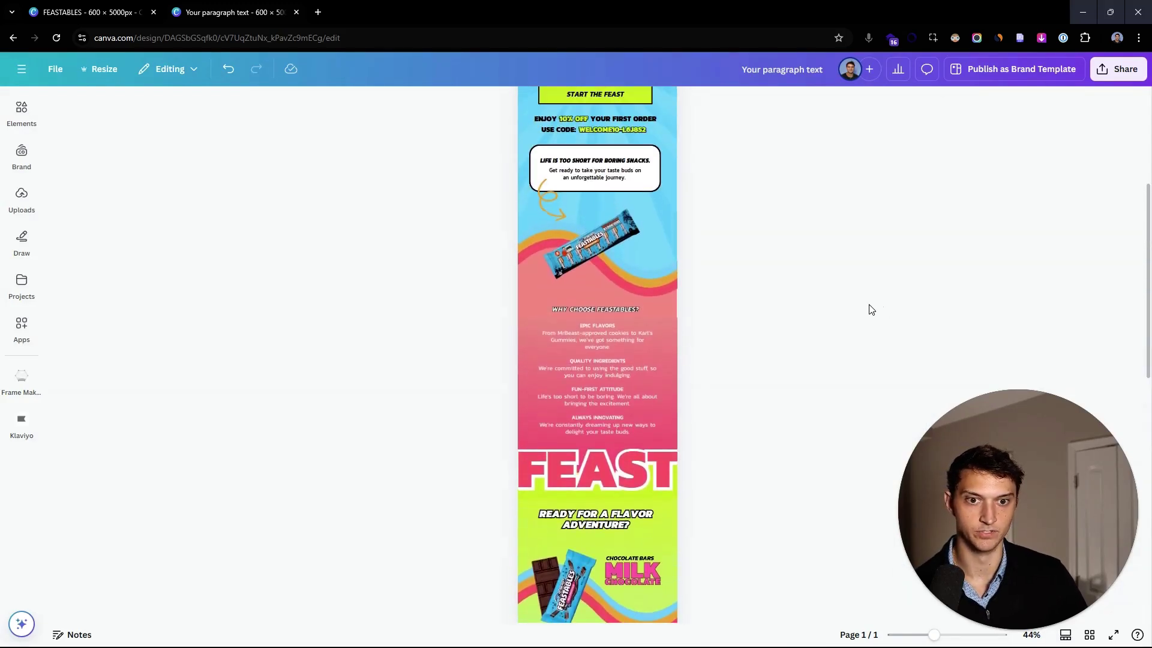
{"action": "scroll", "coordinate": [862, 311], "scroll_direction": "up", "scroll_amount": 4, "text": "ctrl"}
{"action": "scroll", "coordinate": [851, 319], "scroll_direction": "up", "scroll_amount": 7}
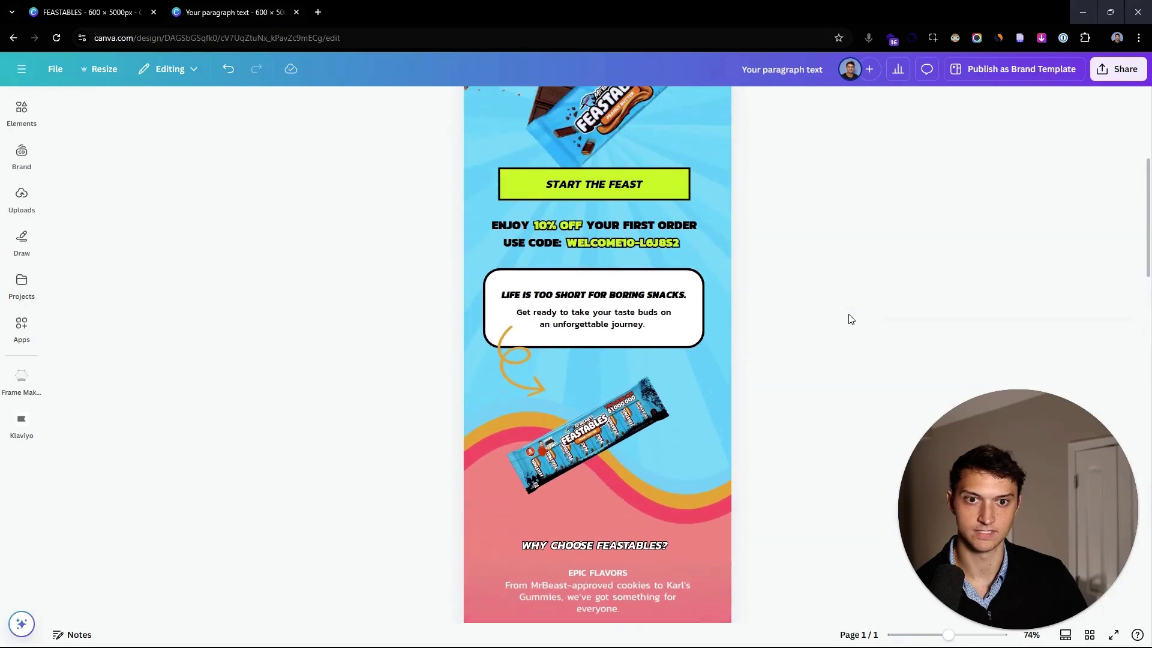
{"action": "scroll", "coordinate": [850, 316], "scroll_direction": "down", "scroll_amount": 2, "text": "ctrl"}
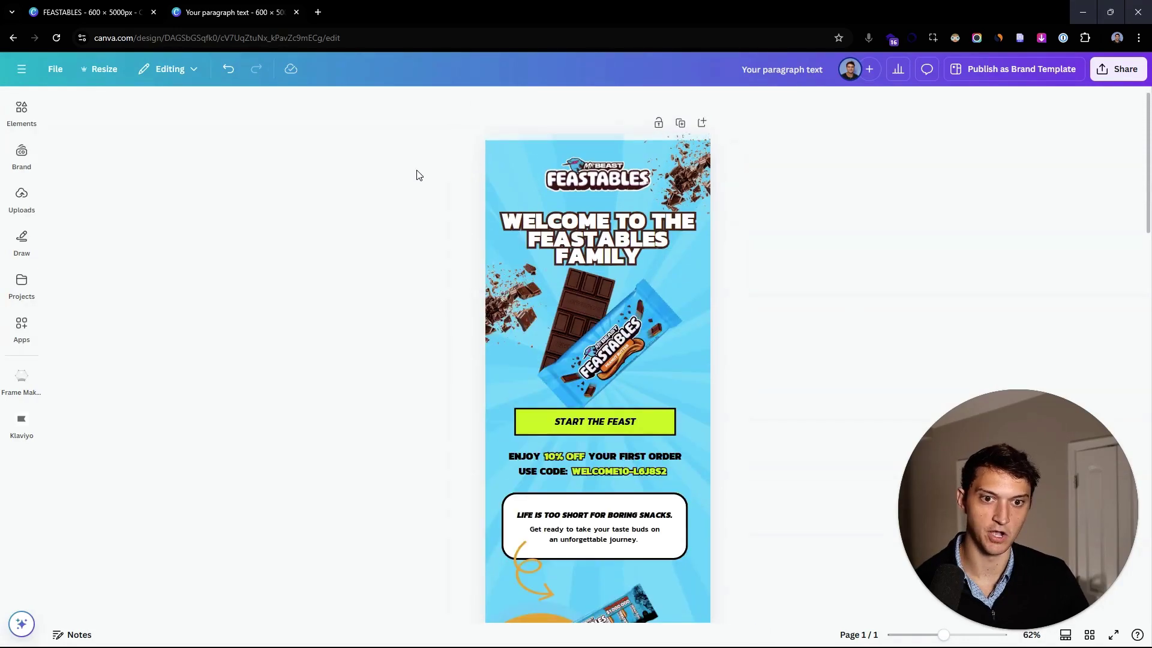